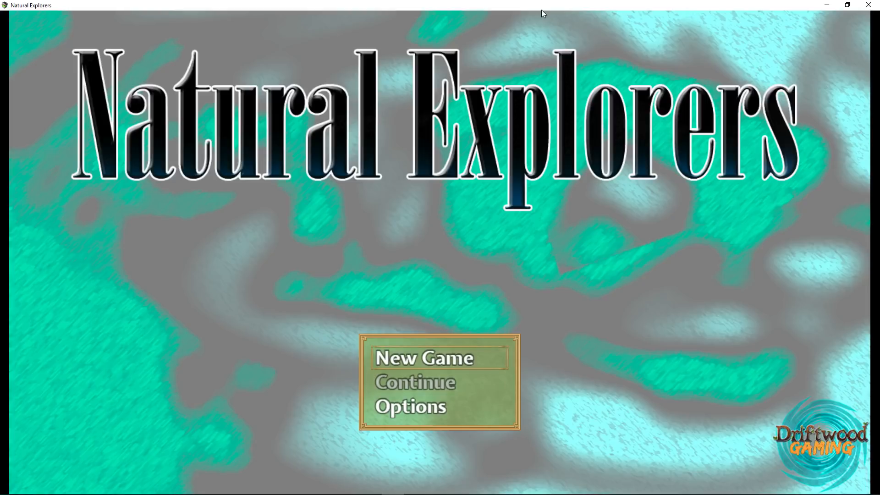
- Start a new game and walk the hero across the world map and through the forest
{"action": "key", "text": "Left"}
{"action": "key", "text": "Up"}
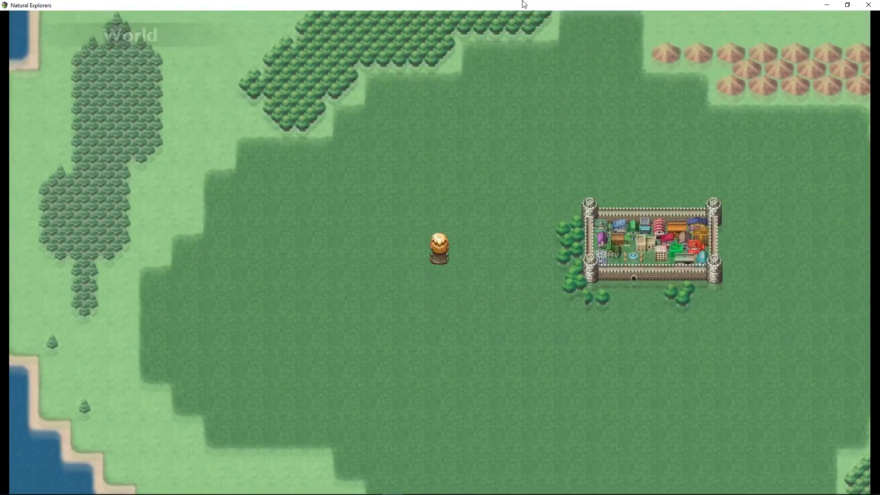
{"action": "key", "text": "Left"}
{"action": "key", "text": "Up"}
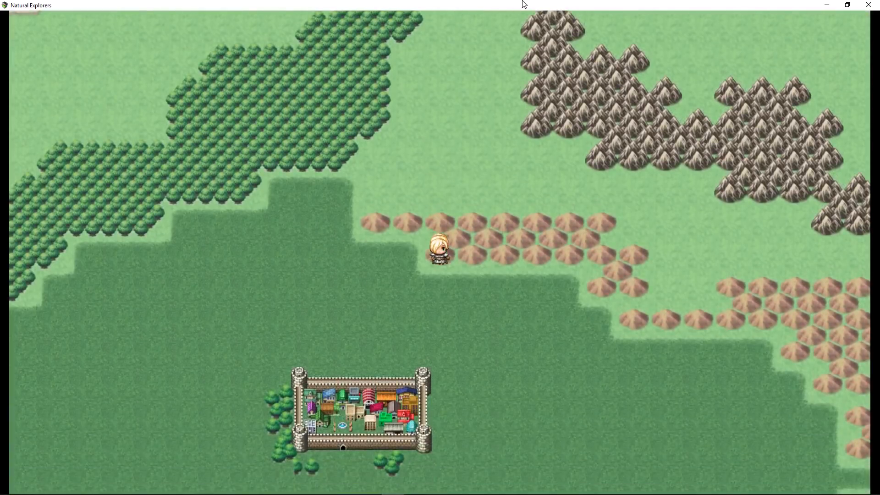
{"action": "key", "text": "Right"}
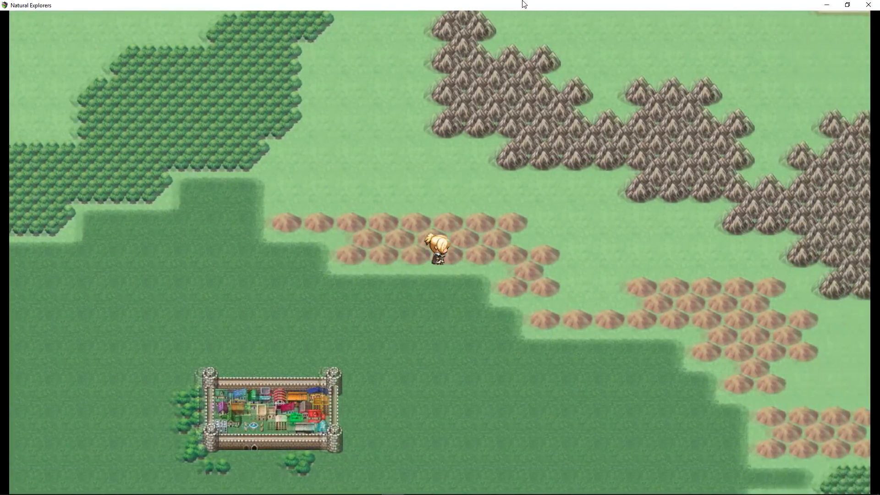
{"action": "key", "text": "Right"}
{"action": "key", "text": "Down"}
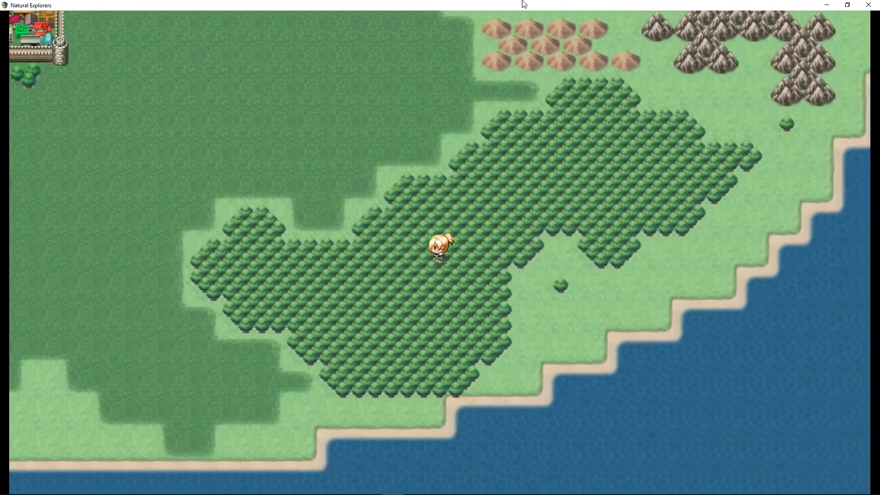
{"action": "key", "text": "Left"}
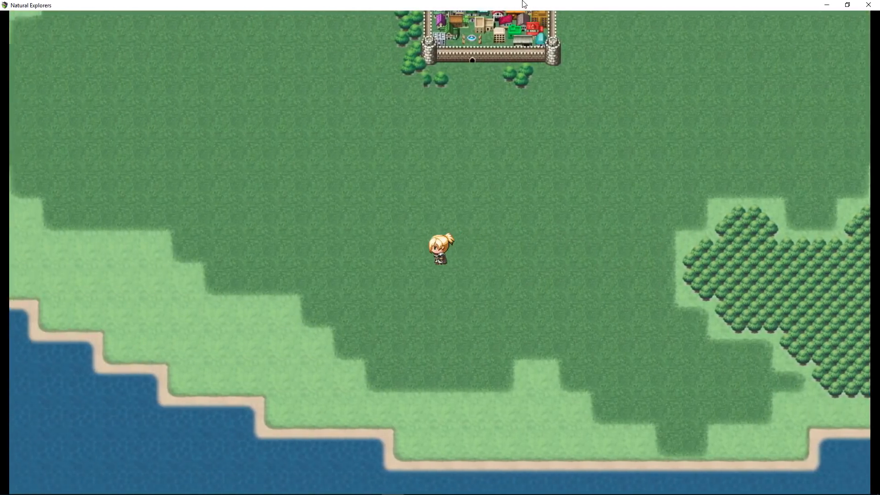
{"action": "key", "text": "Left"}
{"action": "key", "text": "Up"}
{"action": "key", "text": "Left"}
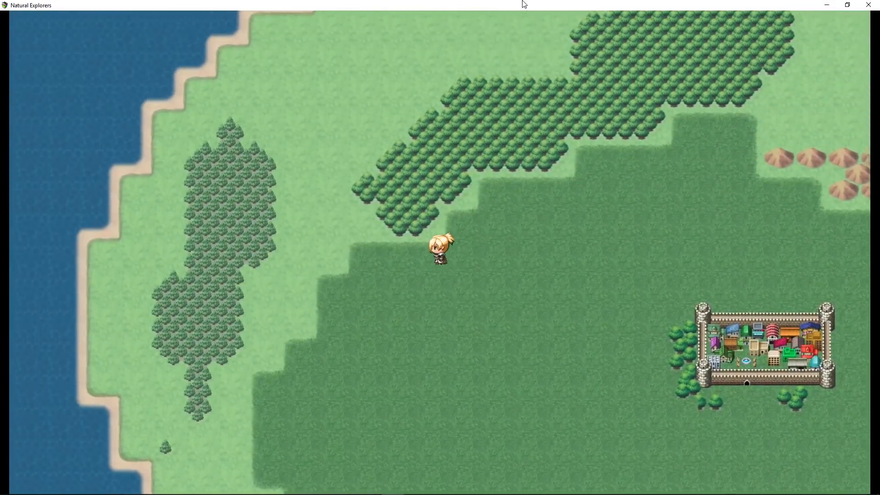
{"action": "key", "text": "Left"}
{"action": "key", "text": "Up"}
{"action": "key", "text": "Right"}
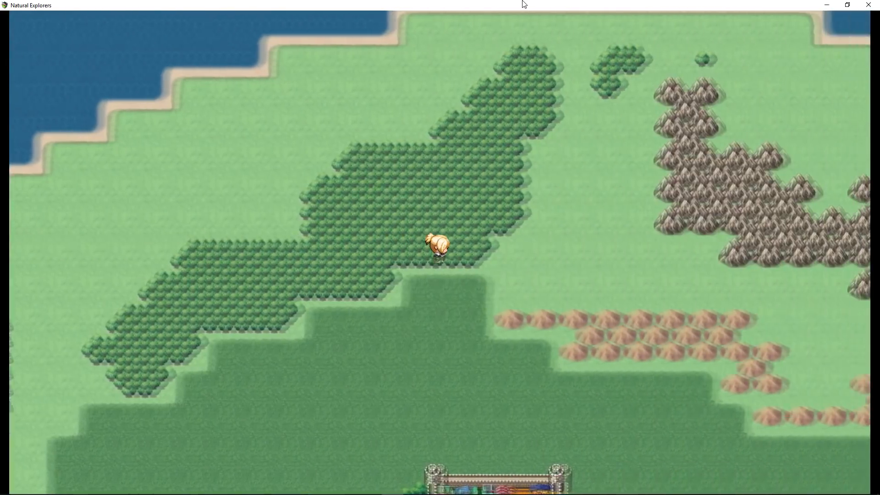
{"action": "key", "text": "Right"}
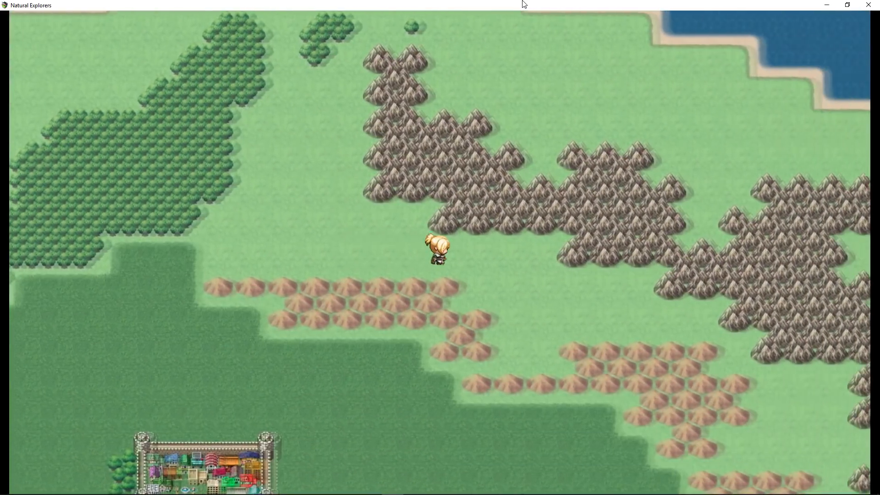
- Walk the hero back around the walled town and up against its wall
{"action": "key", "text": "Down"}
{"action": "key", "text": "Left"}
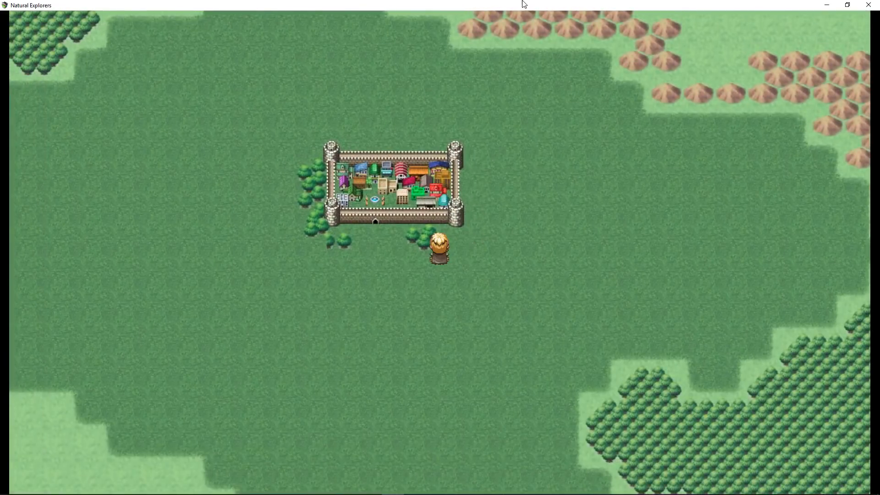
{"action": "key", "text": "Left"}
{"action": "key", "text": "Up"}
{"action": "key", "text": "Right"}
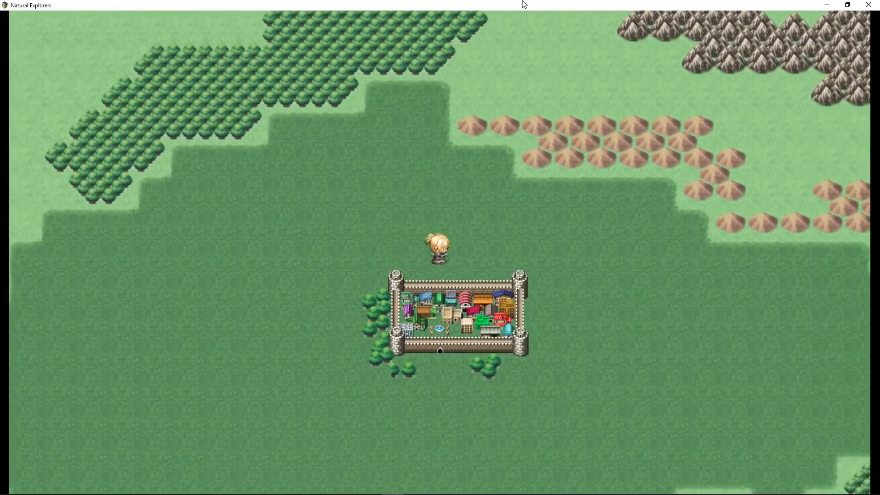
{"action": "key", "text": "Right"}
{"action": "key", "text": "Down"}
{"action": "key", "text": "Left"}
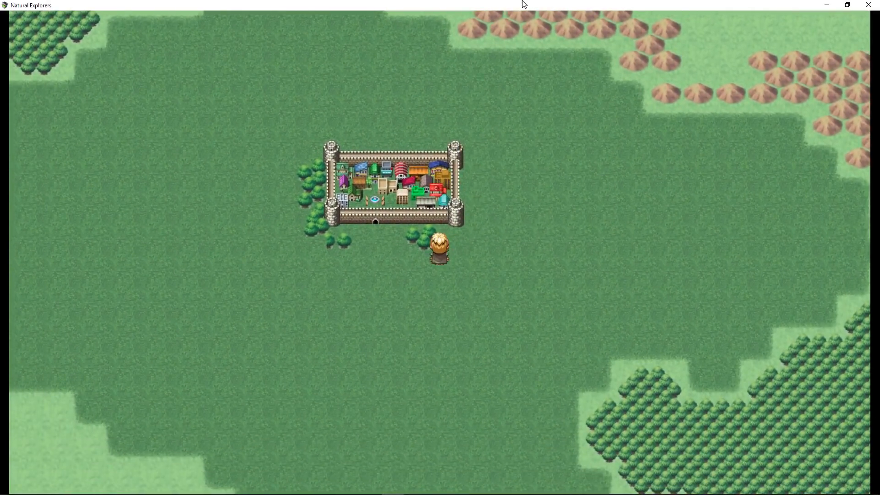
{"action": "key", "text": "Left"}
{"action": "key", "text": "Up"}
{"action": "key", "text": "Down"}
{"action": "key", "text": "Up"}
{"action": "key", "text": "Down"}
{"action": "key", "text": "Up"}
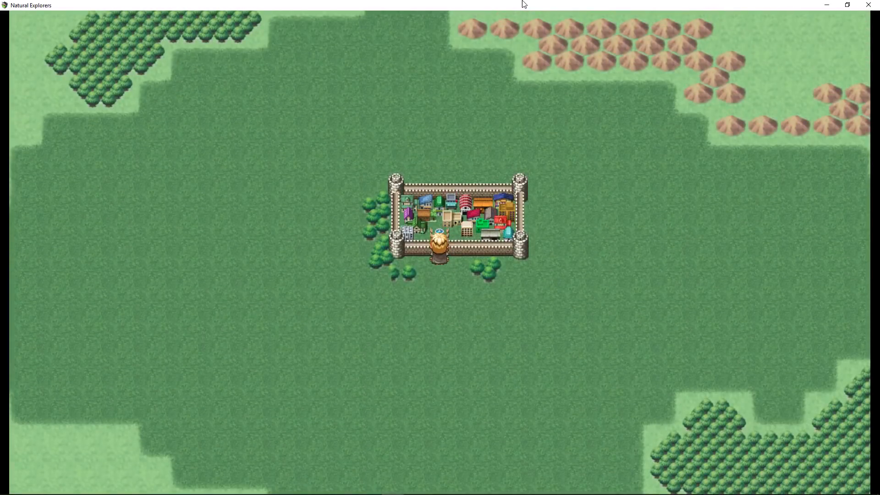
- Walk the hero away from the town, to its left and down the map
{"action": "key", "text": "Down"}
{"action": "key", "text": "Left"}
{"action": "key", "text": "Up"}
{"action": "key", "text": "Right"}
{"action": "key", "text": "Up"}
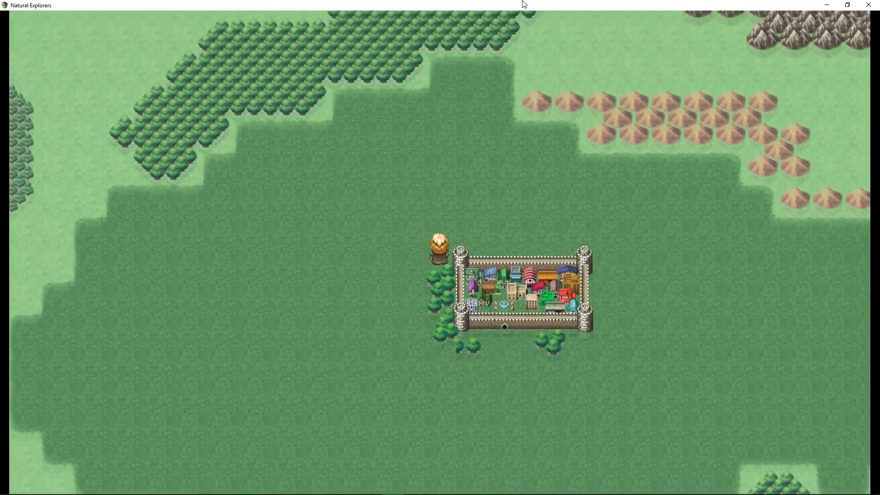
{"action": "key", "text": "Right"}
{"action": "key", "text": "Down"}
{"action": "key", "text": "Left"}
{"action": "key", "text": "Down"}
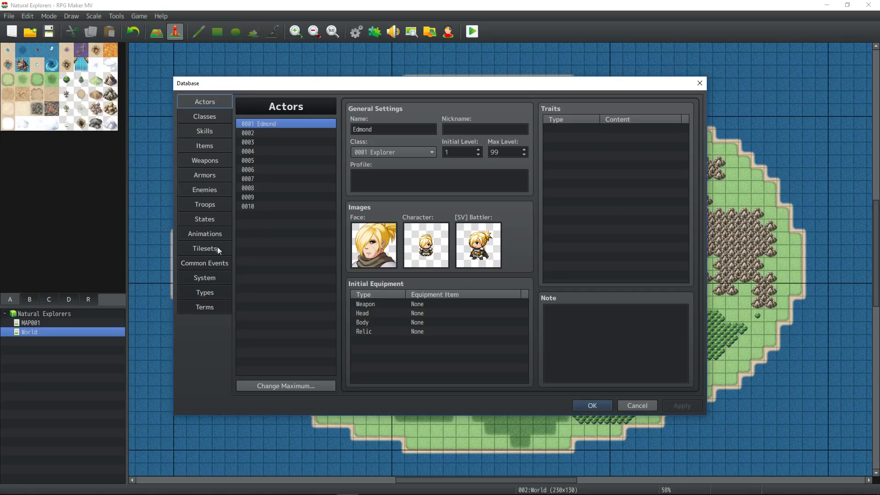
- Name common event 0001 'Global Timers' and add a Control Variables command adding 1 to HardClock
{"action": "left_click", "coordinate": [215, 278]}
{"action": "left_click", "coordinate": [216, 264]}
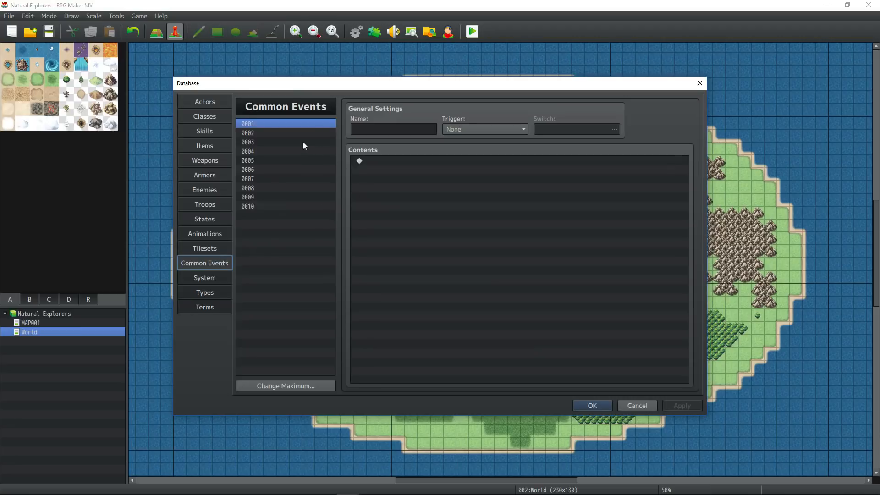
{"action": "type", "text": "Global Timers"}
{"action": "left_click", "coordinate": [395, 161]}
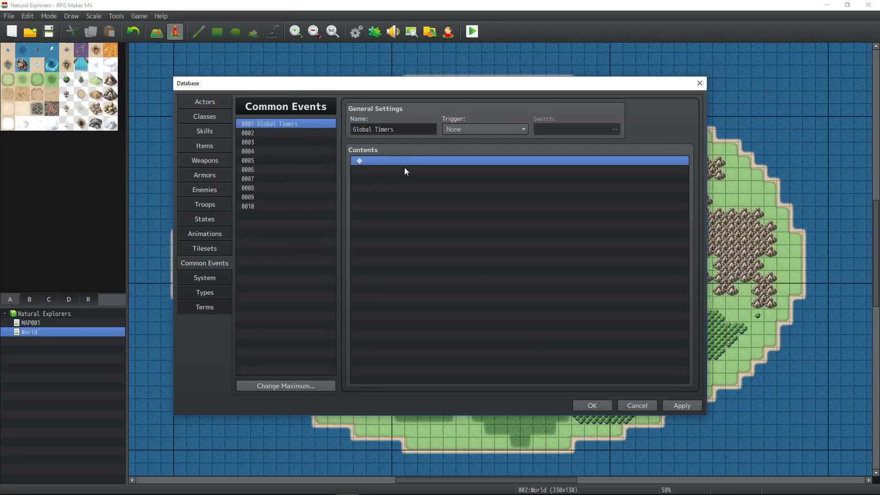
{"action": "double_click", "coordinate": [489, 157]}
{"action": "left_click", "coordinate": [479, 245]}
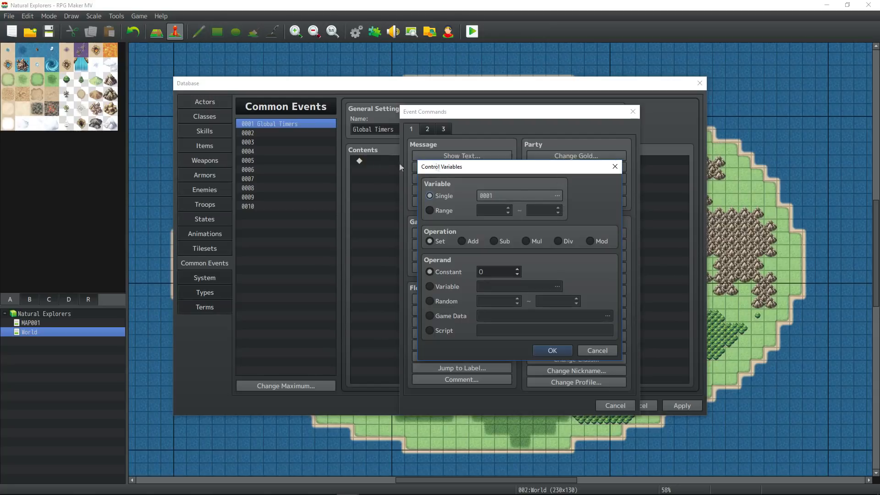
{"action": "left_click", "coordinate": [557, 196]}
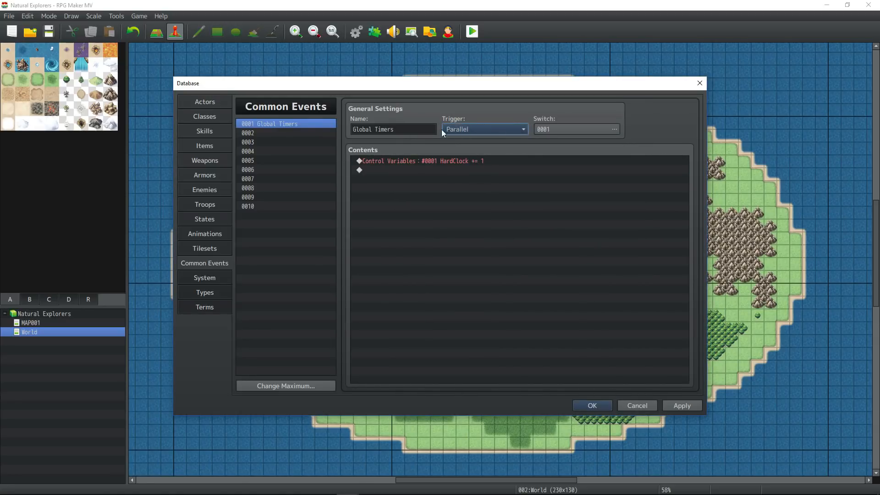
- Set the activating switch to 0001 HardClockON and review the HardClock increment command
{"action": "left_click", "coordinate": [613, 129]}
{"action": "left_click", "coordinate": [470, 339]}
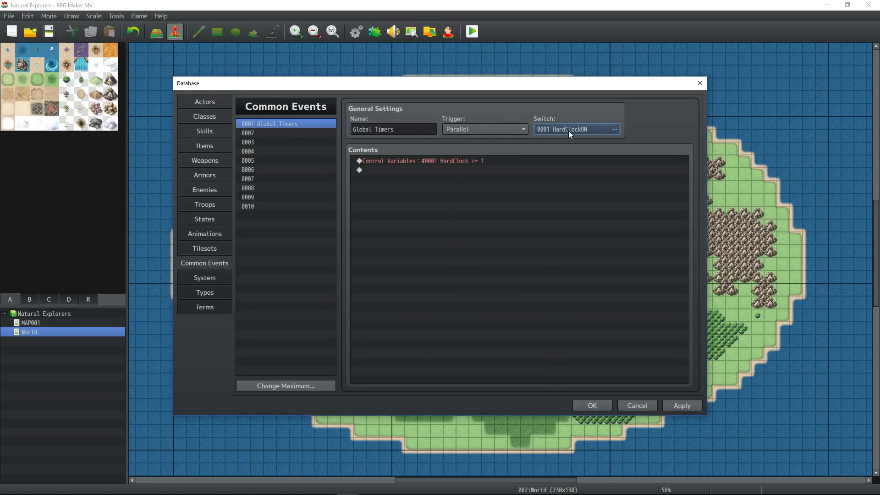
{"action": "left_click", "coordinate": [448, 161]}
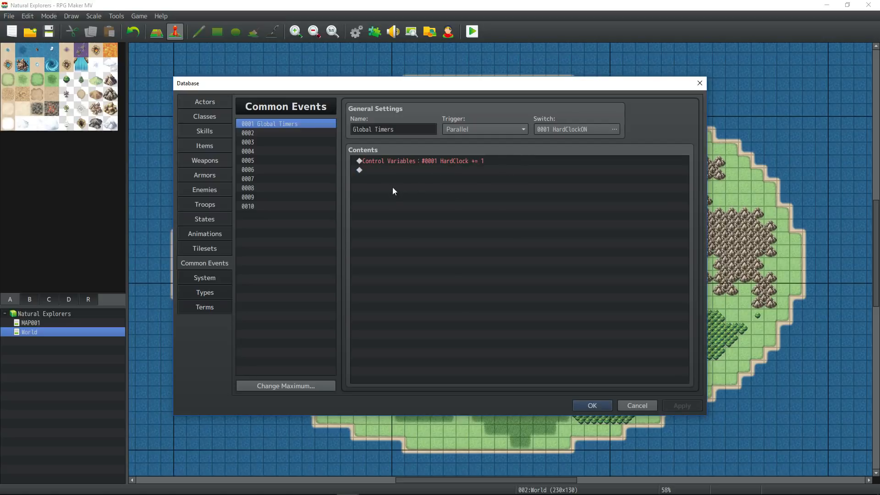
{"action": "left_click", "coordinate": [429, 171]}
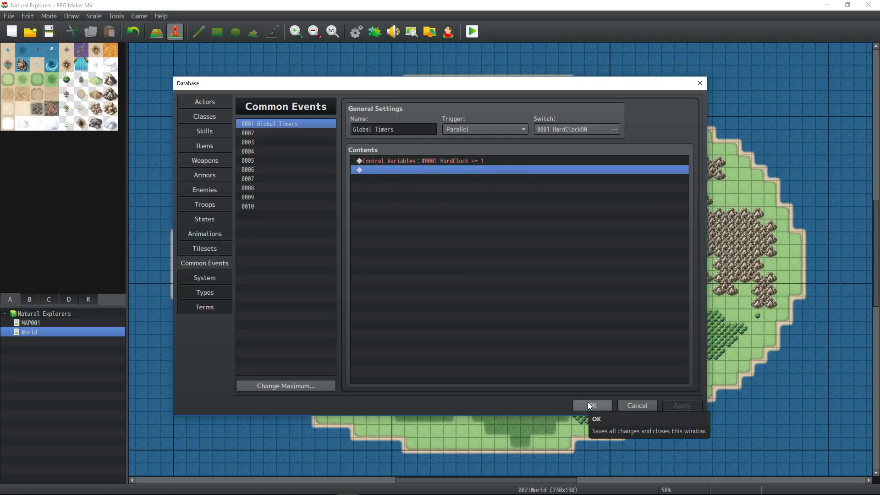
{"action": "left_click", "coordinate": [443, 163]}
{"action": "left_click", "coordinate": [445, 172]}
{"action": "left_click", "coordinate": [447, 161]}
{"action": "left_click", "coordinate": [448, 172]}
- Close the Database, undo an accidental player-start move, and save the project
{"action": "left_click", "coordinate": [593, 406]}
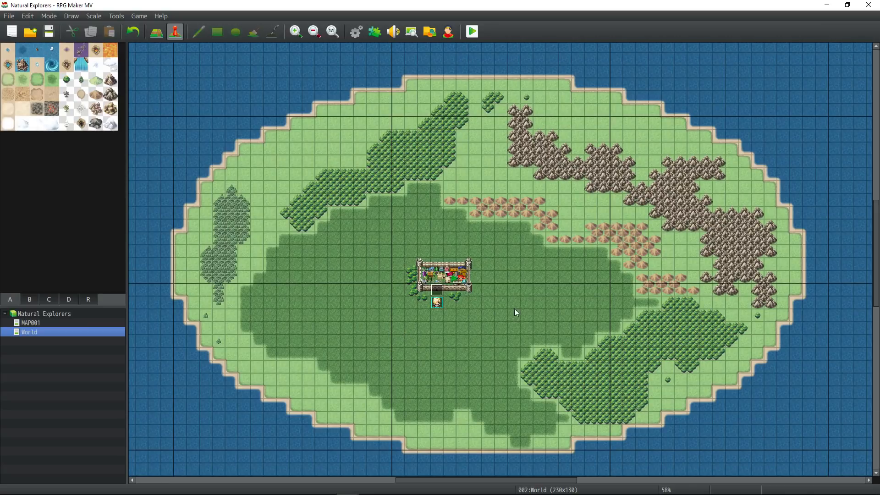
{"action": "left_click_drag", "start_coordinate": [436, 302], "coordinate": [463, 303]}
{"action": "key", "text": "ctrl+z"}
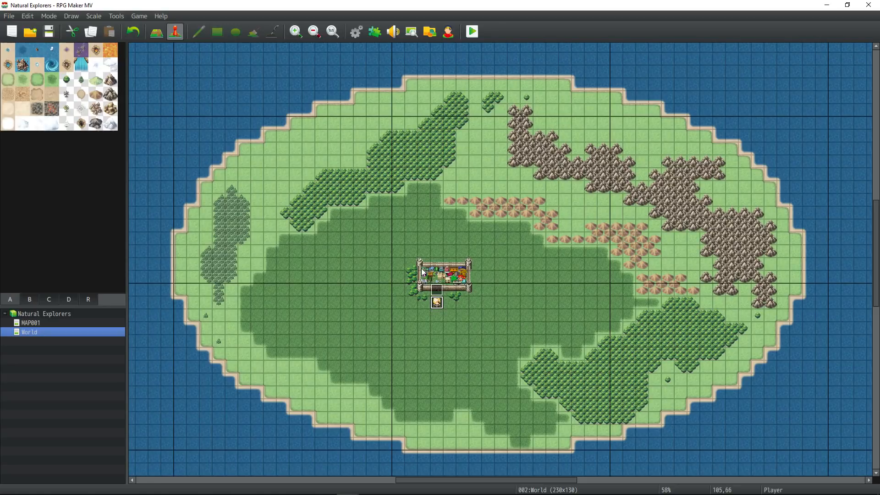
{"action": "left_click", "coordinate": [49, 32]}
- Create an event by the town named 'Initializing...' showing the message 'Show Variable 0001: \v[1]'
{"action": "right_click", "coordinate": [438, 292]}
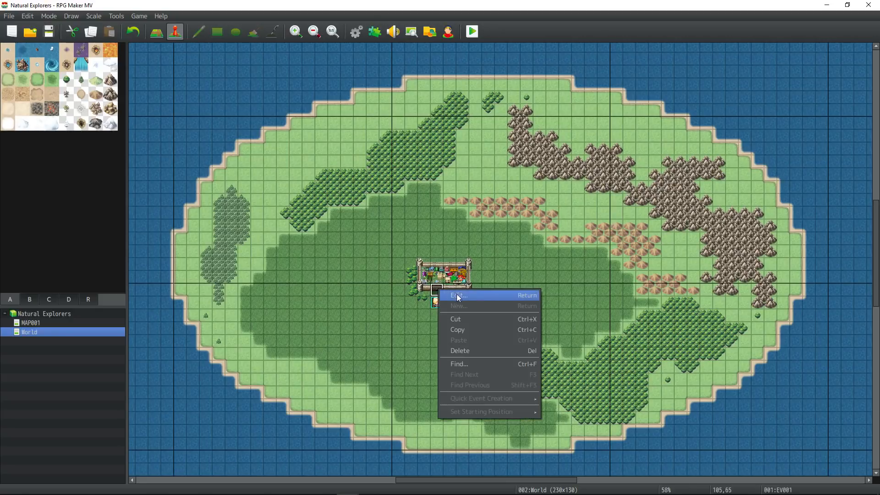
{"action": "left_click", "coordinate": [458, 295]}
{"action": "double_click", "coordinate": [450, 283]}
{"action": "left_click", "coordinate": [459, 155]}
{"action": "type", "text": "\\v[1]"}
{"action": "key", "text": "Home"}
{"action": "type", "text": "Show Variable 0001:"}
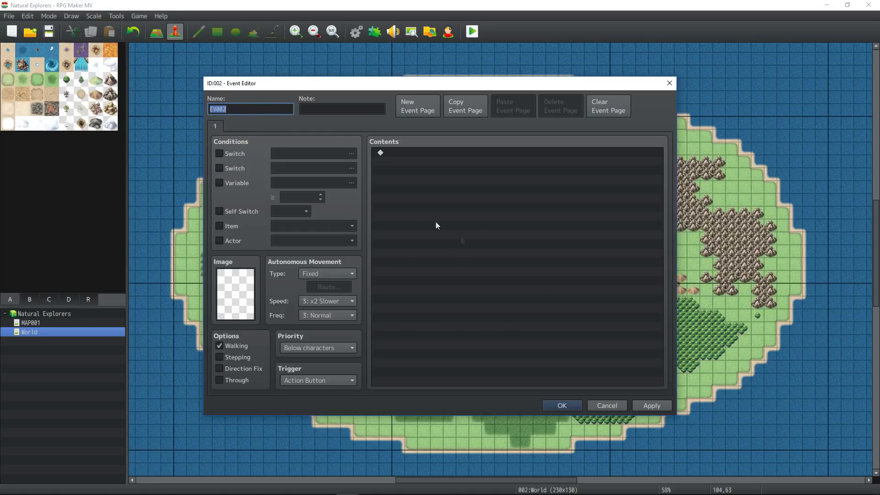
{"action": "type", "text": "Initializing..."}
- Add commands turning switch HardClockON on and self switch A on
{"action": "double_click", "coordinate": [455, 166]}
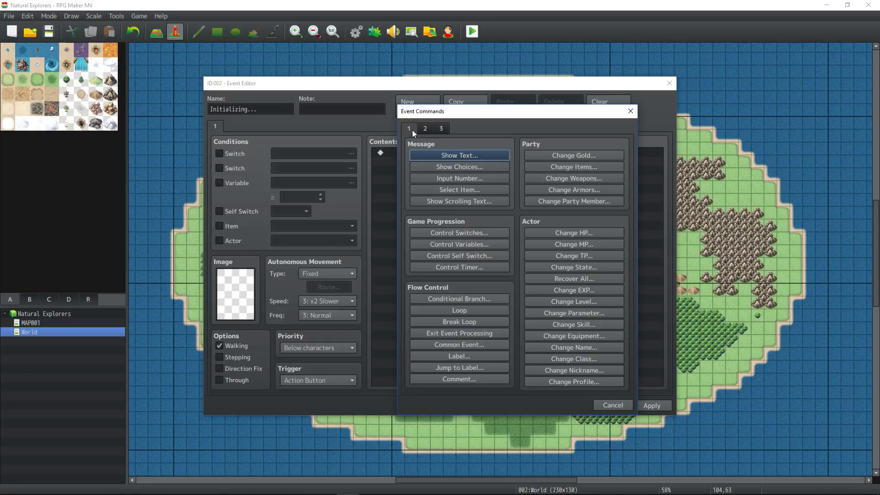
{"action": "left_click", "coordinate": [477, 232]}
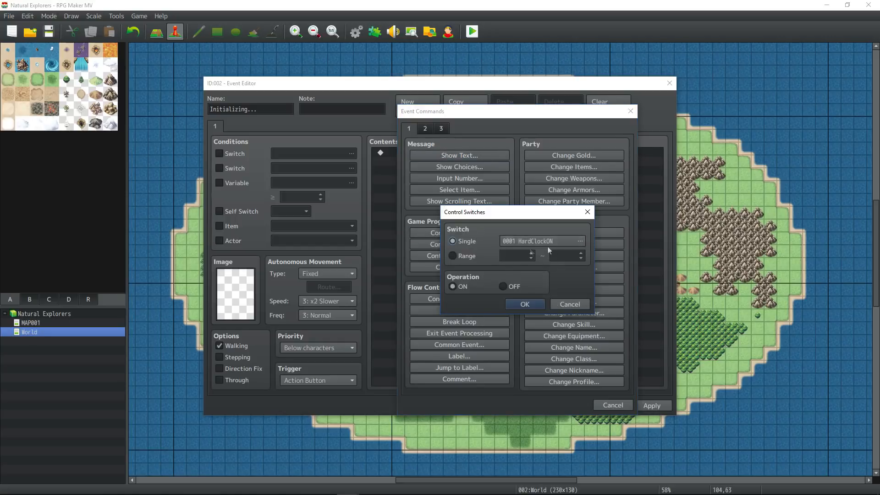
{"action": "left_click", "coordinate": [526, 305]}
{"action": "double_click", "coordinate": [458, 162]}
{"action": "left_click", "coordinate": [463, 256]}
{"action": "left_click", "coordinate": [502, 294]}
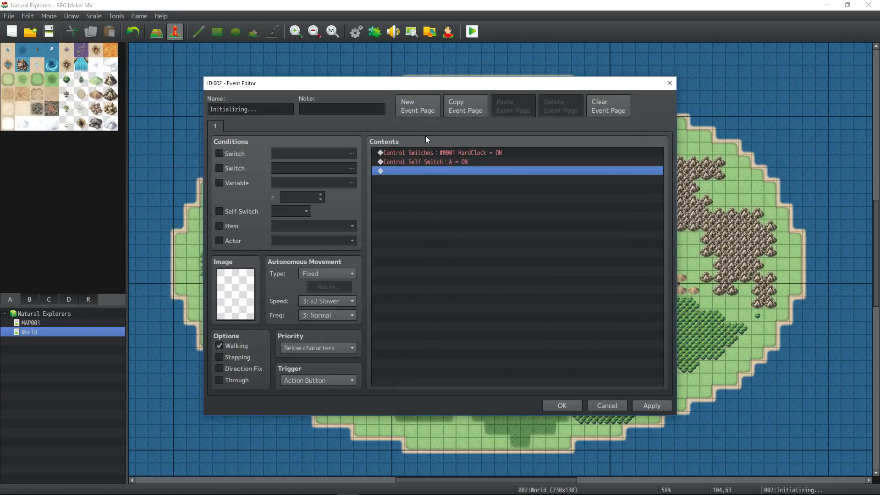
{"action": "left_click", "coordinate": [451, 154]}
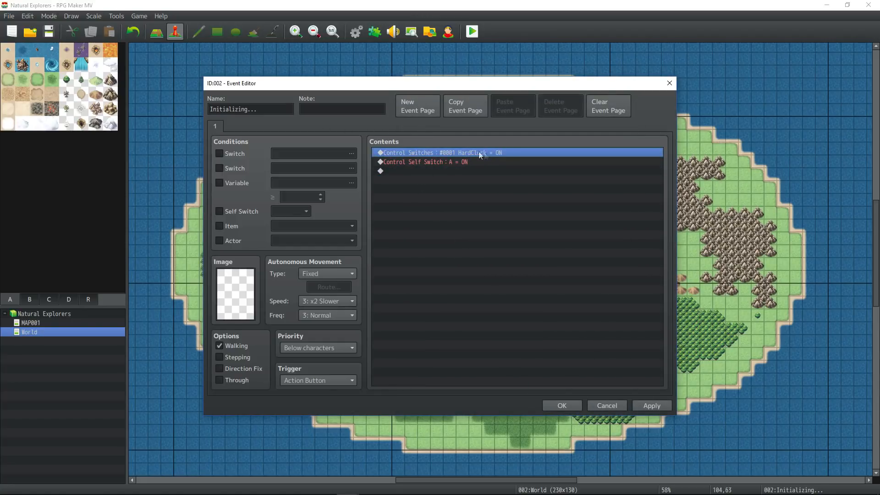
{"action": "left_click", "coordinate": [467, 161]}
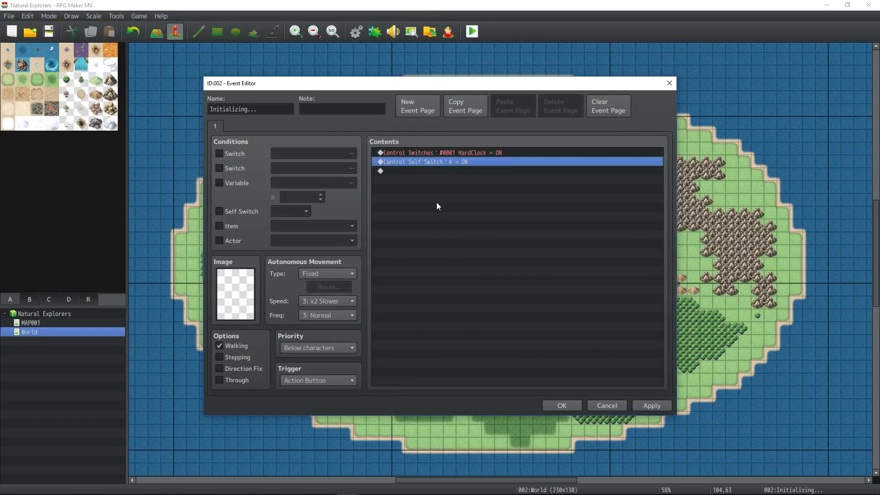
- Set the trigger to Autorun and add a page 2 conditioned on self switch A
{"action": "left_click", "coordinate": [331, 380]}
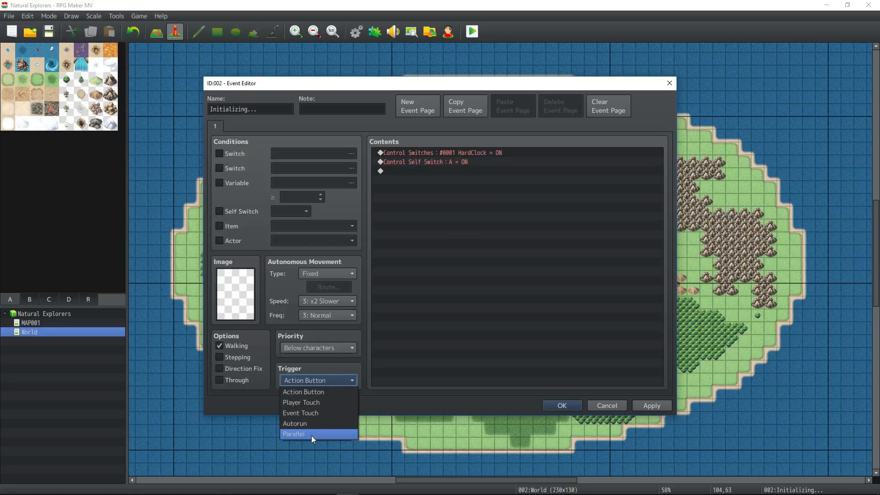
{"action": "left_click", "coordinate": [314, 423]}
{"action": "left_click", "coordinate": [412, 176]}
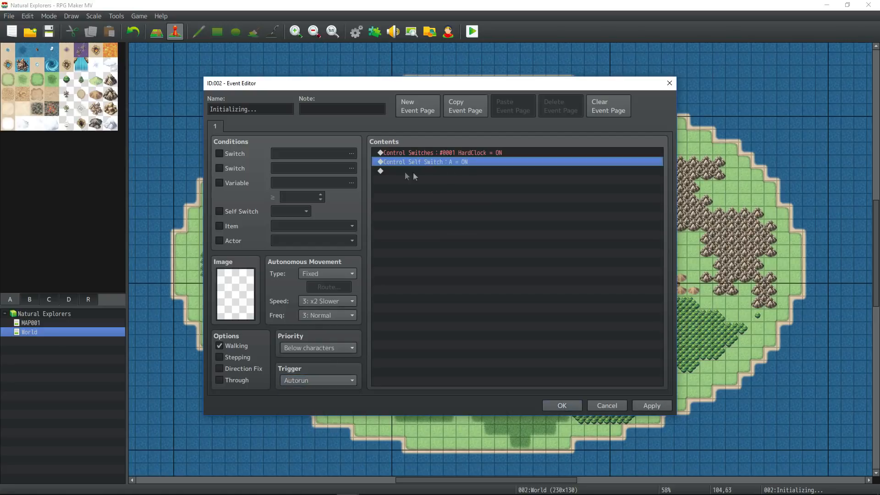
{"action": "left_click", "coordinate": [416, 105]}
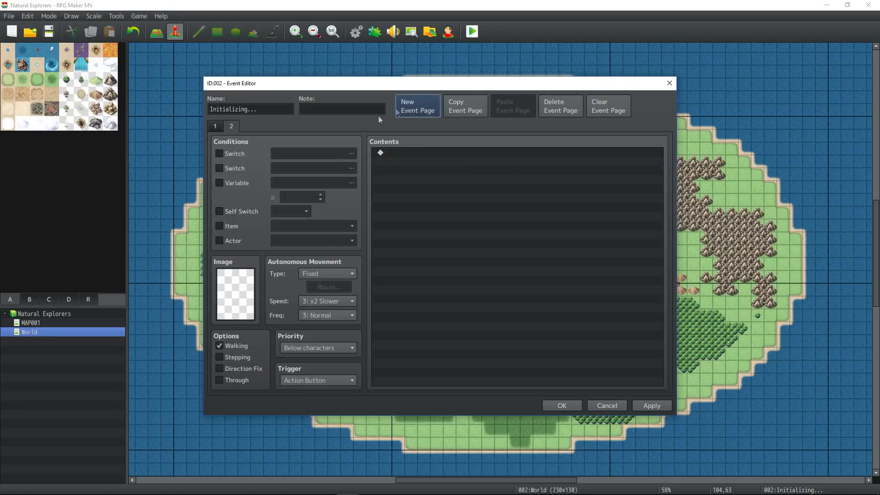
{"action": "left_click", "coordinate": [243, 212]}
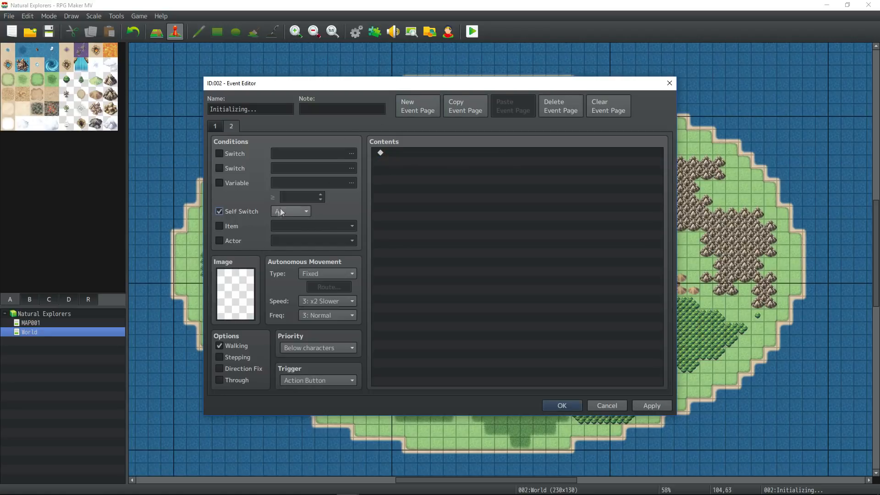
{"action": "left_click", "coordinate": [402, 209]}
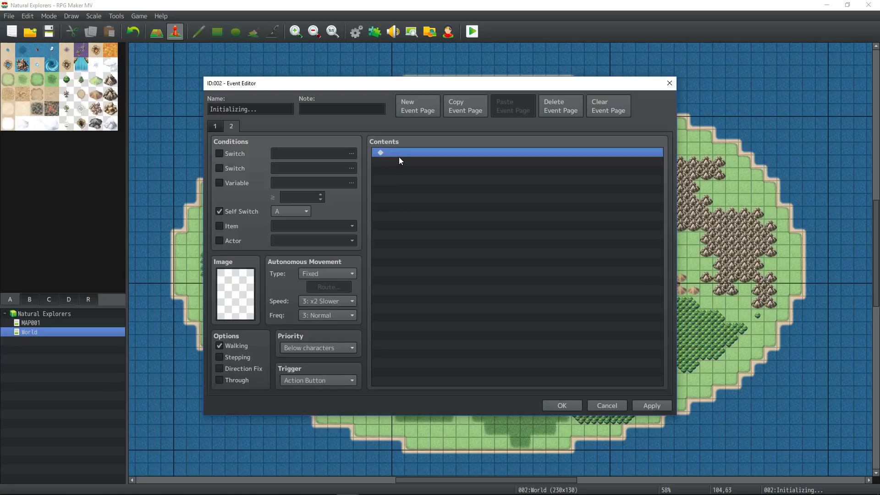
{"action": "left_click", "coordinate": [641, 405]}
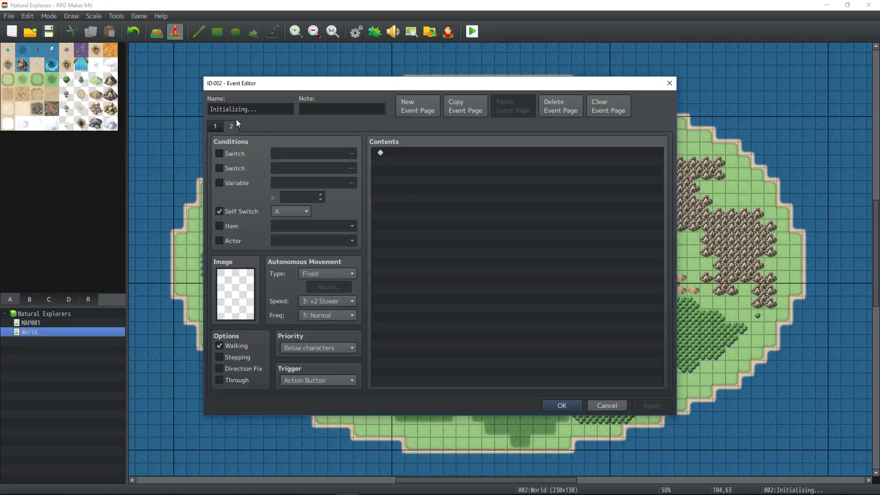
{"action": "left_click", "coordinate": [215, 126]}
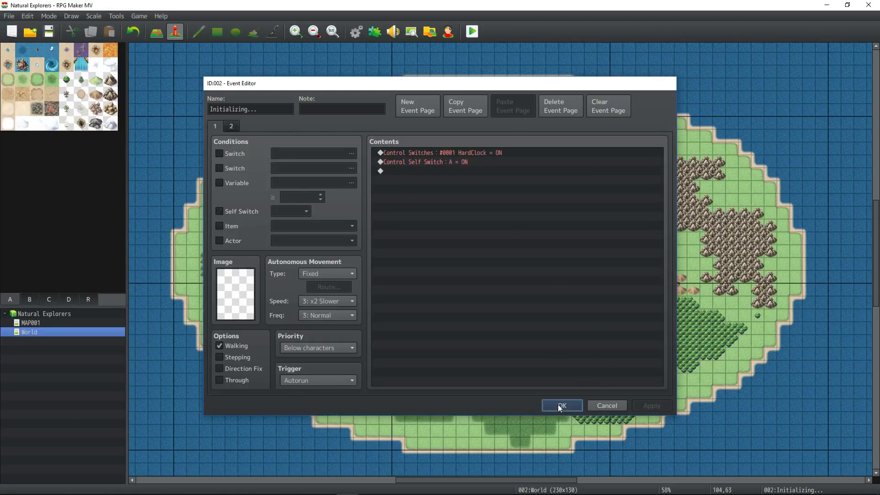
{"action": "left_click", "coordinate": [560, 406]}
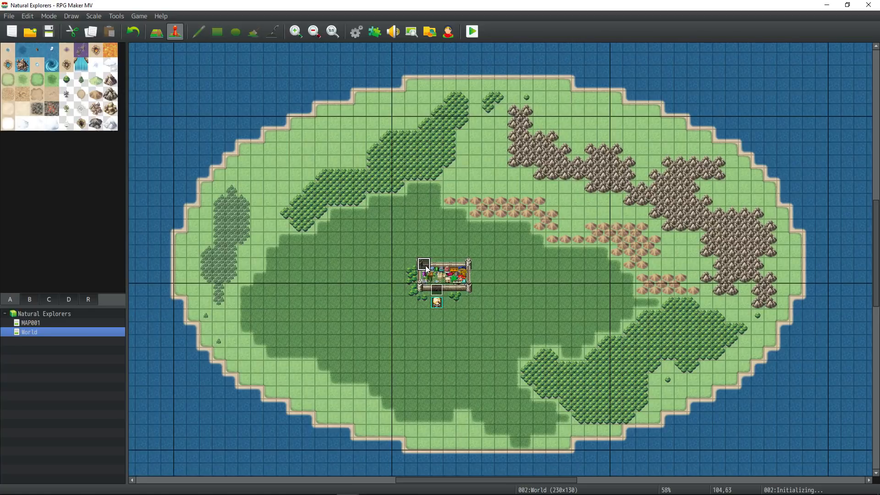
- Reopen the Initializing... event and check page 1's switch commands and page 2
{"action": "double_click", "coordinate": [426, 267]}
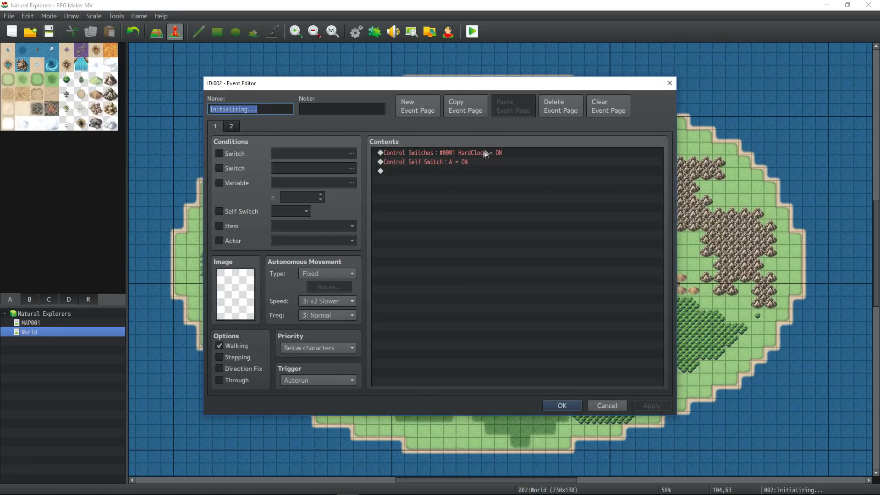
{"action": "left_click", "coordinate": [466, 153]}
{"action": "left_click", "coordinate": [467, 161]}
{"action": "left_click", "coordinate": [232, 127]}
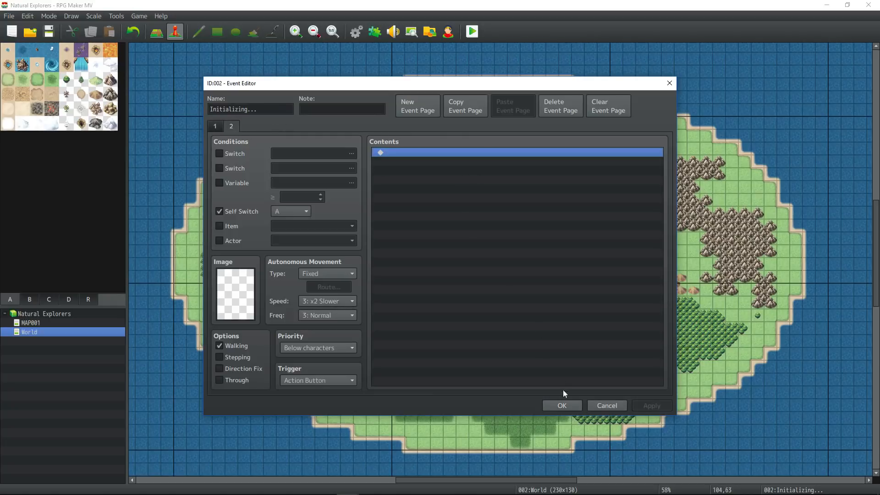
{"action": "left_click", "coordinate": [562, 405]}
- Review page 1's switch commands once more, then save the project
{"action": "double_click", "coordinate": [422, 264]}
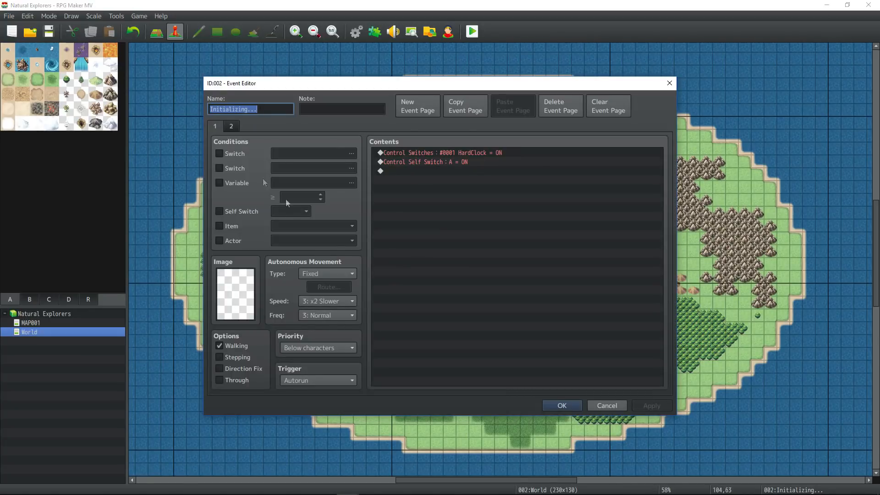
{"action": "left_click", "coordinate": [442, 170]}
{"action": "left_click", "coordinate": [441, 161]}
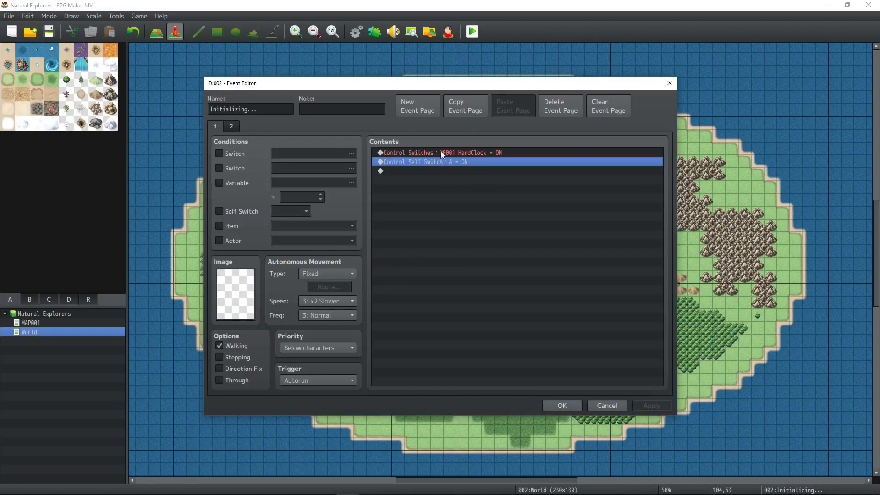
{"action": "left_click", "coordinate": [441, 151]}
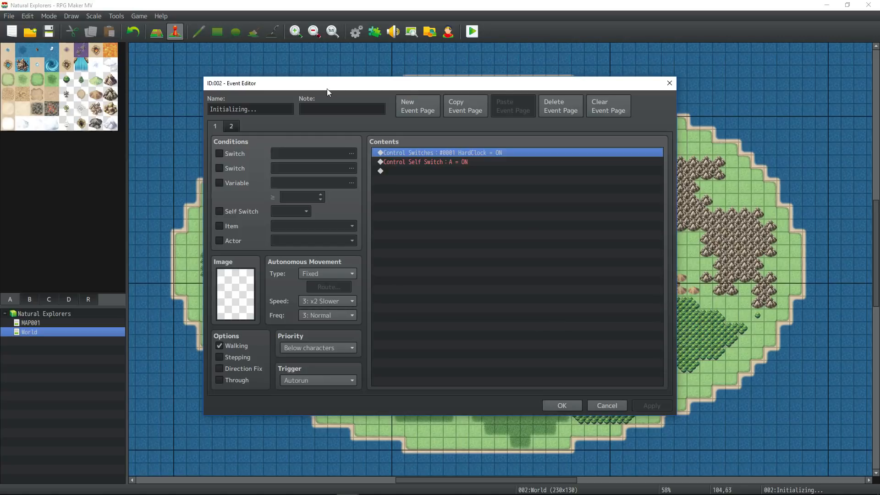
{"action": "left_click", "coordinate": [566, 408]}
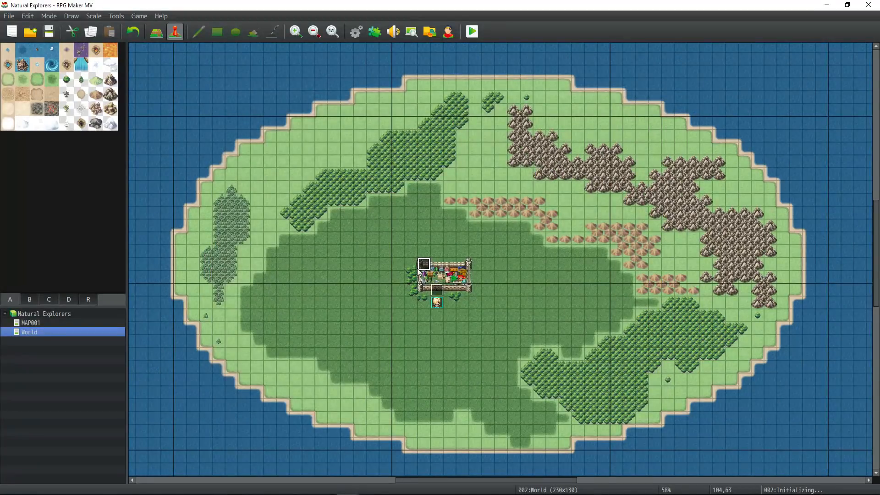
{"action": "left_click", "coordinate": [46, 31]}
{"action": "left_click", "coordinate": [358, 33]}
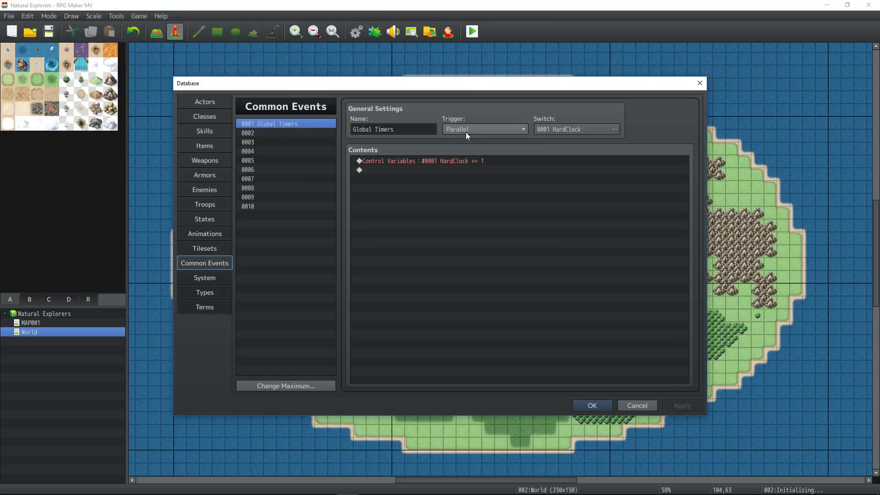
{"action": "double_click", "coordinate": [384, 129]}
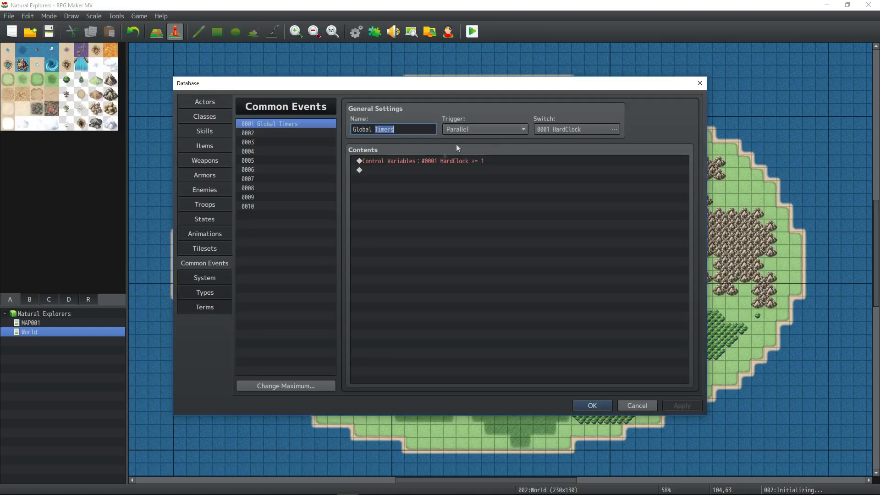
{"action": "left_click", "coordinate": [49, 32]}
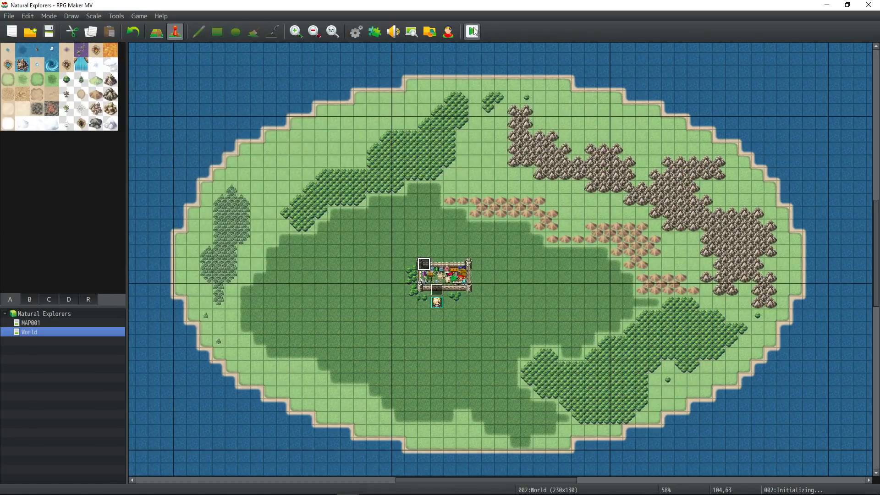
{"action": "left_click", "coordinate": [472, 31]}
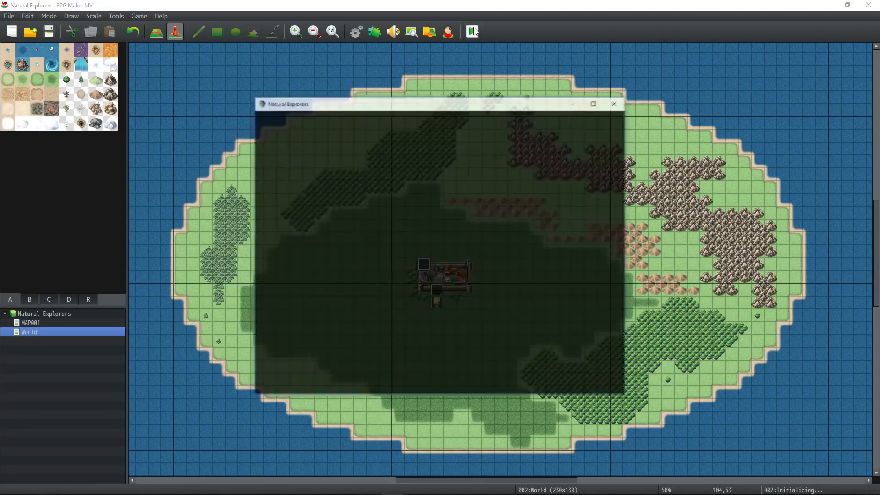
{"action": "key", "text": "Return"}
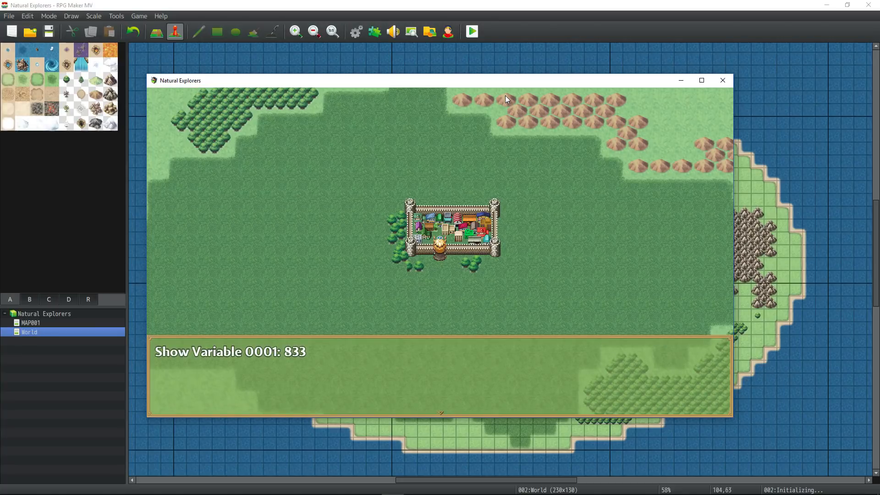
{"action": "key", "text": "Return"}
{"action": "key", "text": "Up"}
{"action": "key", "text": "Return"}
{"action": "key", "text": "Down"}
{"action": "key", "text": "Up"}
{"action": "key", "text": "Return"}
{"action": "key", "text": "Down"}
{"action": "key", "text": "Up"}
{"action": "key", "text": "Return"}
{"action": "key", "text": "Down"}
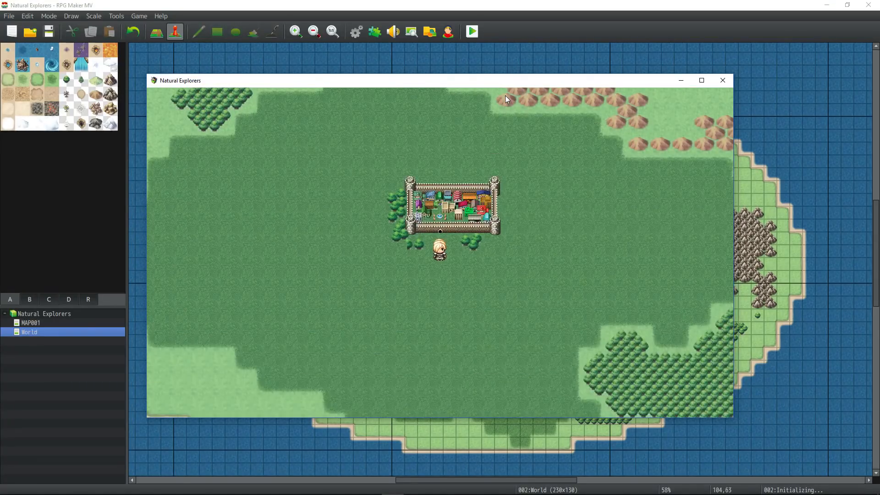
{"action": "left_click", "coordinate": [722, 81]}
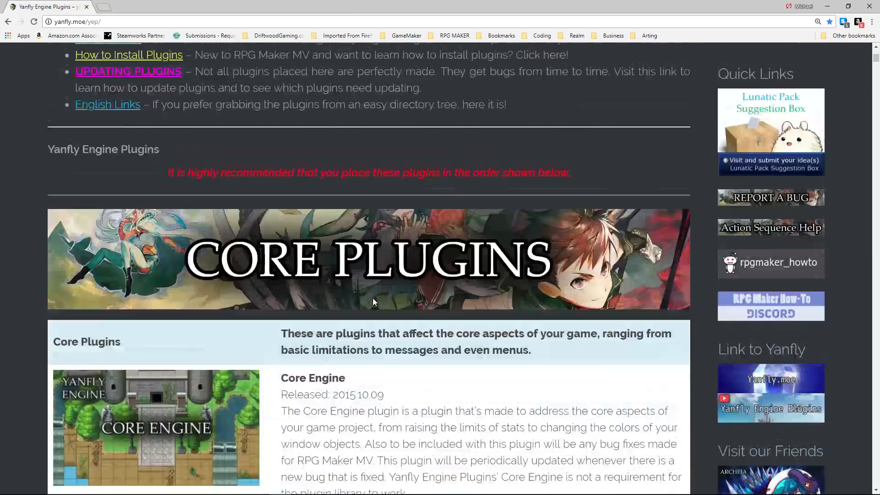
{"action": "scroll", "coordinate": [372, 298], "scroll_direction": "down", "scroll_amount": 5}
- Search the yanfly.moe plugin list for 'synch' and open the FPS Synch Option page
{"action": "scroll", "coordinate": [284, 246], "scroll_direction": "up", "scroll_amount": 10}
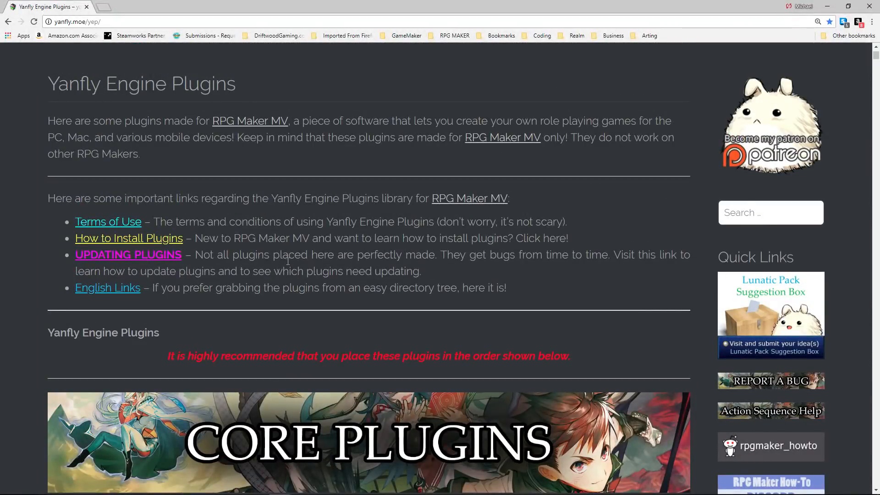
{"action": "scroll", "coordinate": [285, 252], "scroll_direction": "up", "scroll_amount": 2}
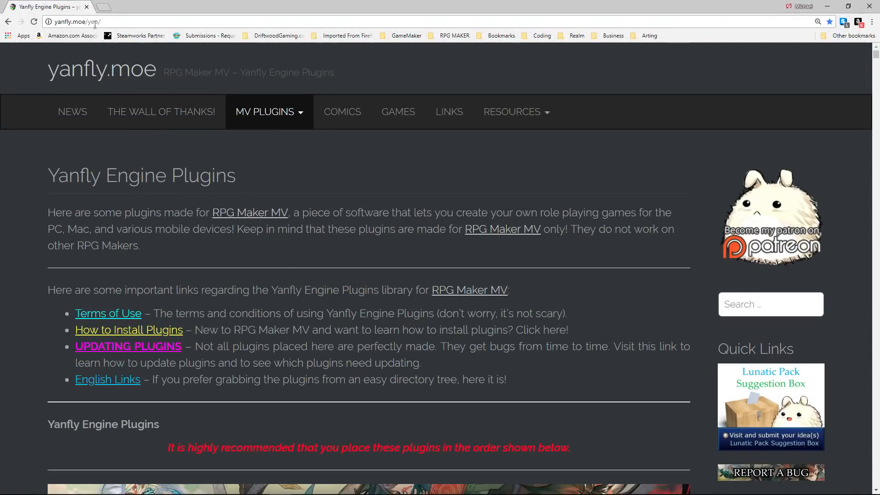
{"action": "key", "text": "ctrl+f"}
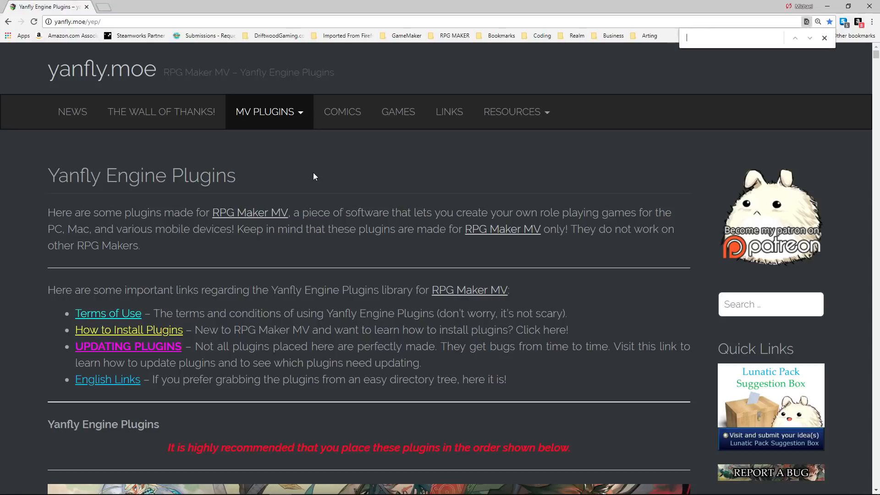
{"action": "type", "text": "synch"}
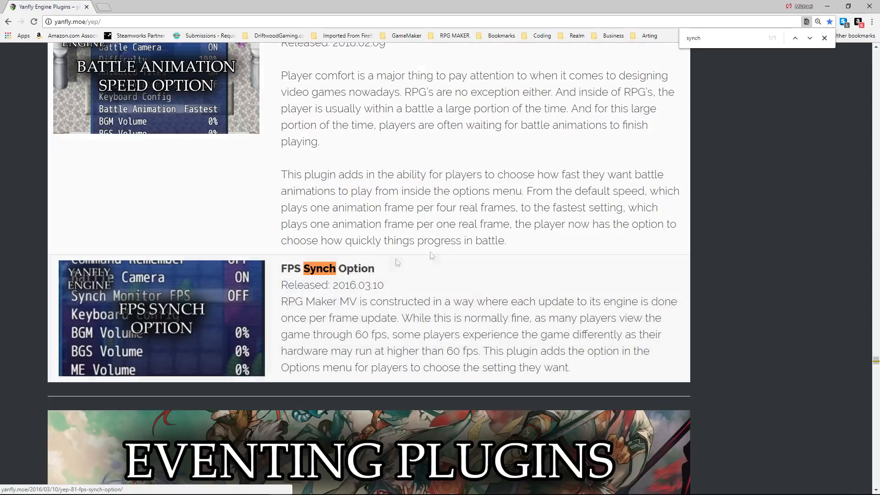
{"action": "left_click", "coordinate": [171, 306]}
- Save the English Mirror link as YEP_FpsSynchOption.js into the project's js/plugins folder
{"action": "scroll", "coordinate": [198, 310], "scroll_direction": "down", "scroll_amount": 8}
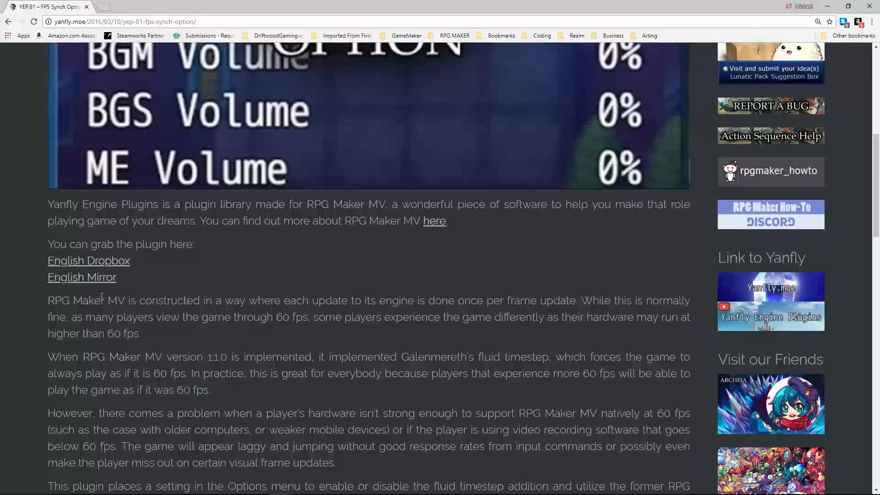
{"action": "right_click", "coordinate": [98, 281]}
{"action": "left_click", "coordinate": [121, 322]}
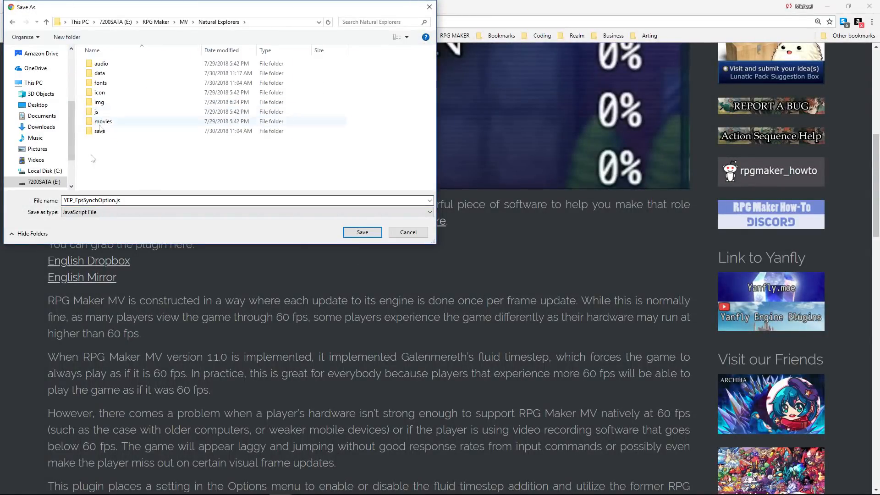
{"action": "double_click", "coordinate": [105, 111]}
{"action": "double_click", "coordinate": [106, 74]}
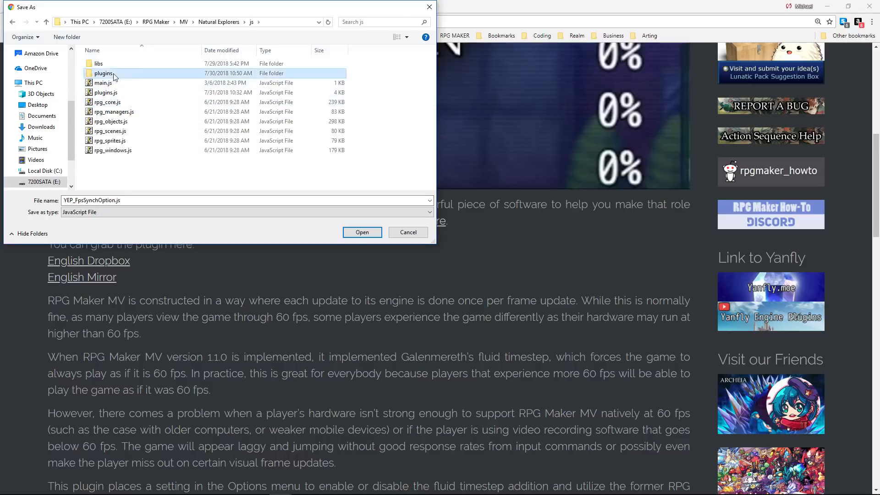
{"action": "key", "text": "Return"}
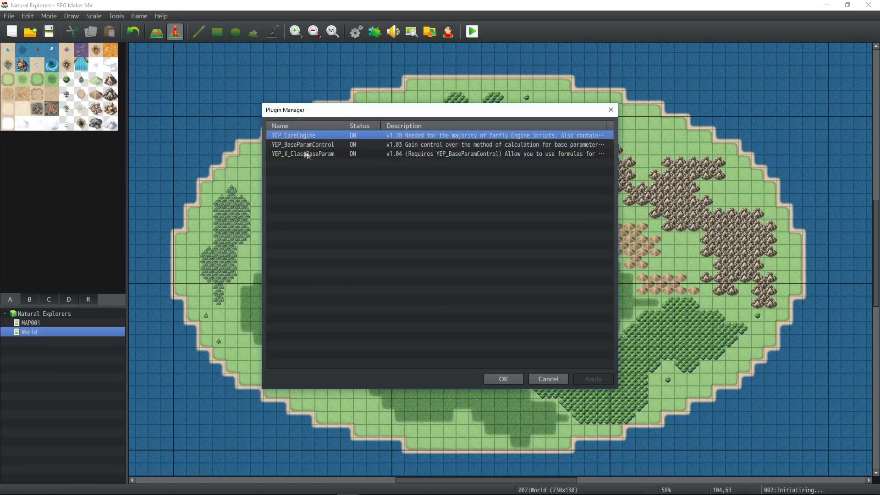
- Add YEP_FpsSynchOption in an empty plugin slot with Default Setting true, then playtest a new game
{"action": "double_click", "coordinate": [315, 161]}
{"action": "left_click", "coordinate": [317, 139]}
{"action": "left_click", "coordinate": [268, 194]}
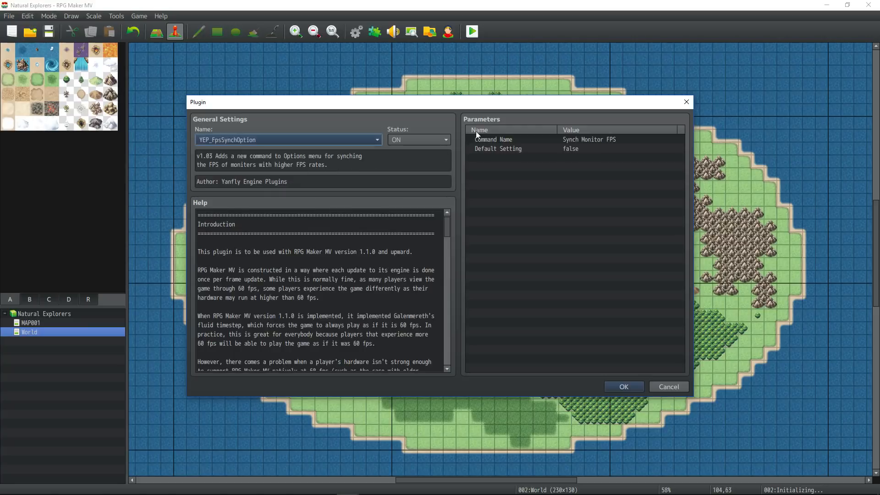
{"action": "double_click", "coordinate": [589, 150]}
{"action": "left_click", "coordinate": [347, 244]}
{"action": "left_click", "coordinate": [472, 287]}
{"action": "left_click", "coordinate": [632, 388]}
{"action": "left_click", "coordinate": [472, 32]}
{"action": "left_click", "coordinate": [470, 324]}
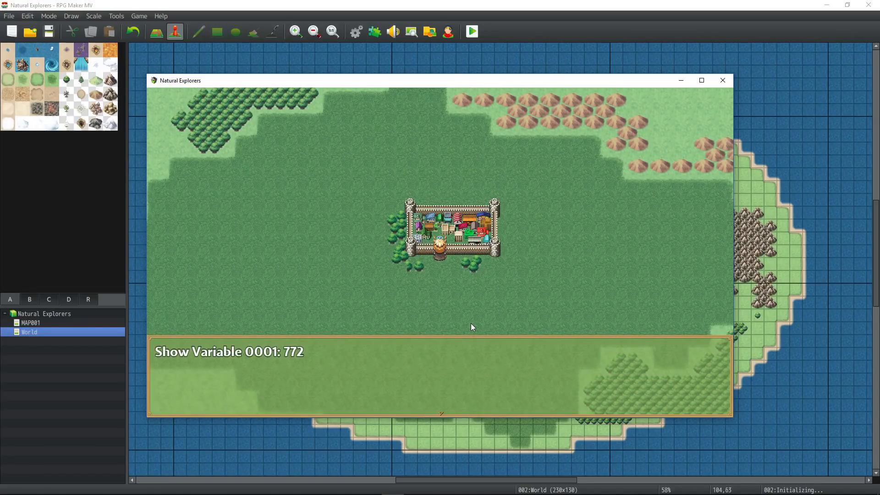
- Dismiss the Show Variable messages while stepping the hero, watching variable 0001 climb to 2469
{"action": "key", "text": "Return"}
{"action": "key", "text": "Return"}
{"action": "key", "text": "Return"}
{"action": "key", "text": "Return"}
{"action": "key", "text": "Return"}
{"action": "key", "text": "Return"}
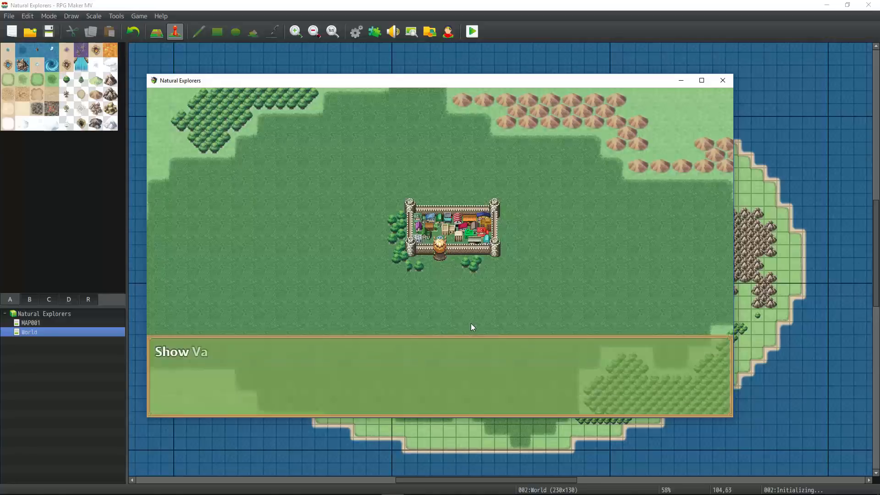
{"action": "key", "text": "Return"}
{"action": "key", "text": "Down"}
{"action": "key", "text": "Up"}
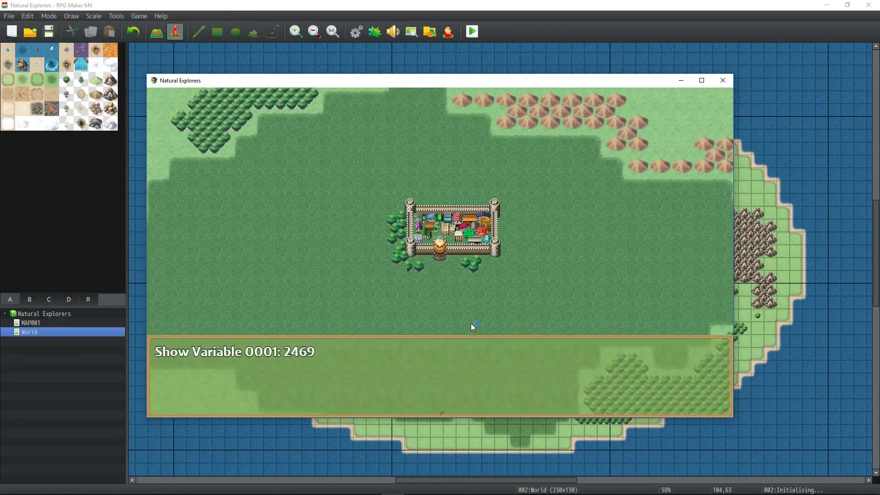
{"action": "key", "text": "Return"}
{"action": "key", "text": "Down"}
{"action": "key", "text": "Up"}
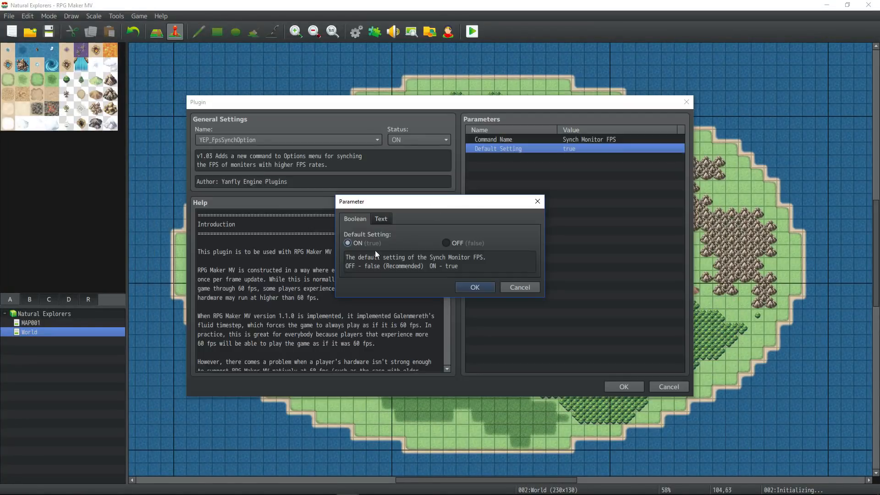
- Set YEP_FpsSynchOption's Default Setting to OFF (false) and confirm
{"action": "left_click", "coordinate": [446, 243]}
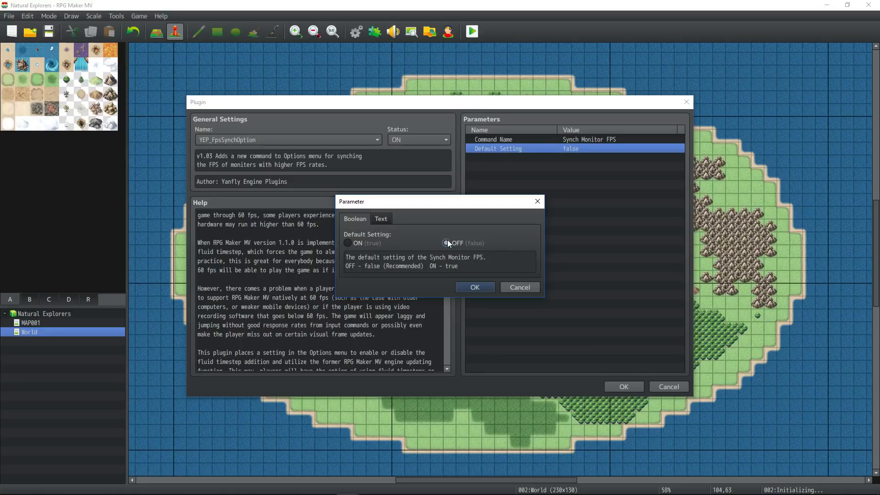
{"action": "left_click", "coordinate": [472, 287]}
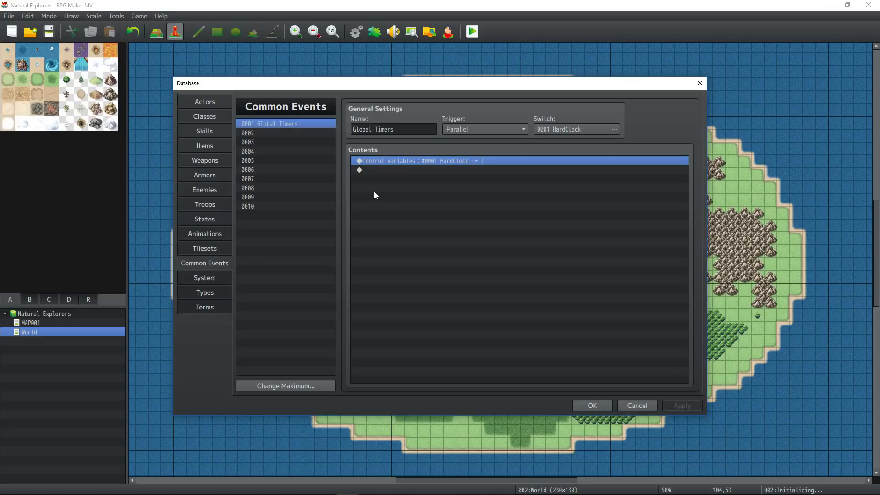
- Name common event 0002 'Mine Timers', triggered Parallel by switch 0002 MineTimer01
{"action": "left_click", "coordinate": [370, 170]}
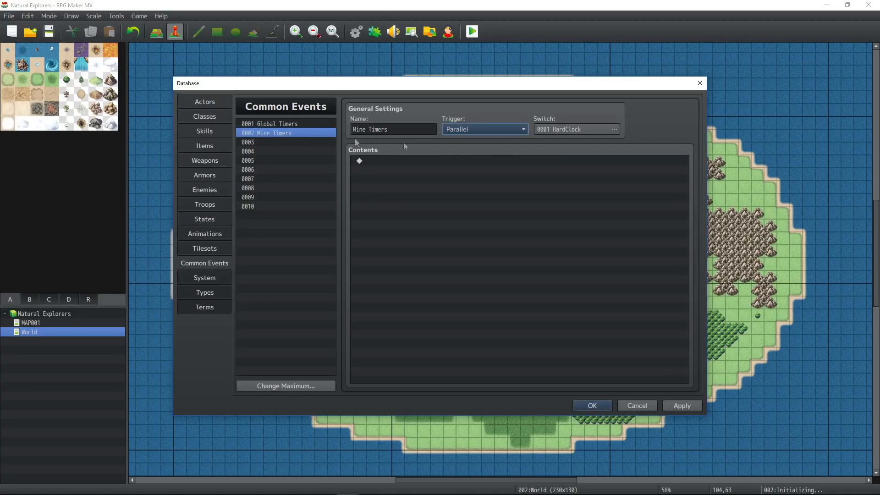
{"action": "left_click", "coordinate": [362, 132]}
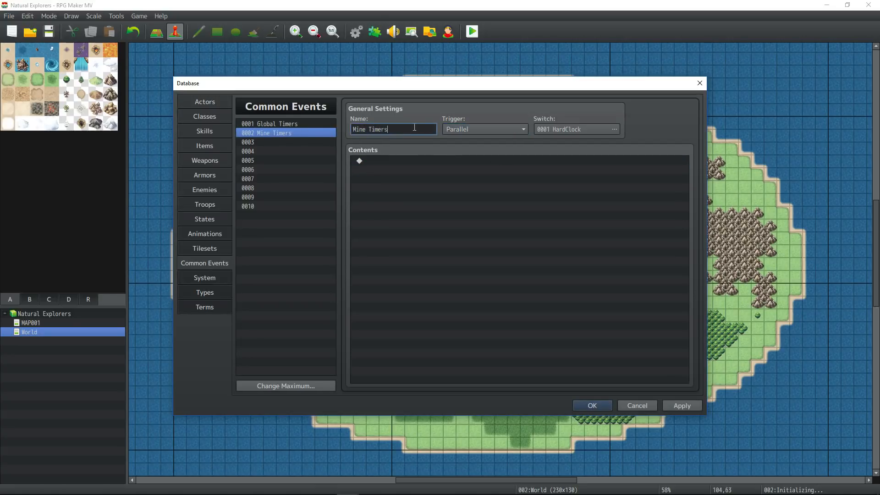
{"action": "left_click", "coordinate": [614, 129]}
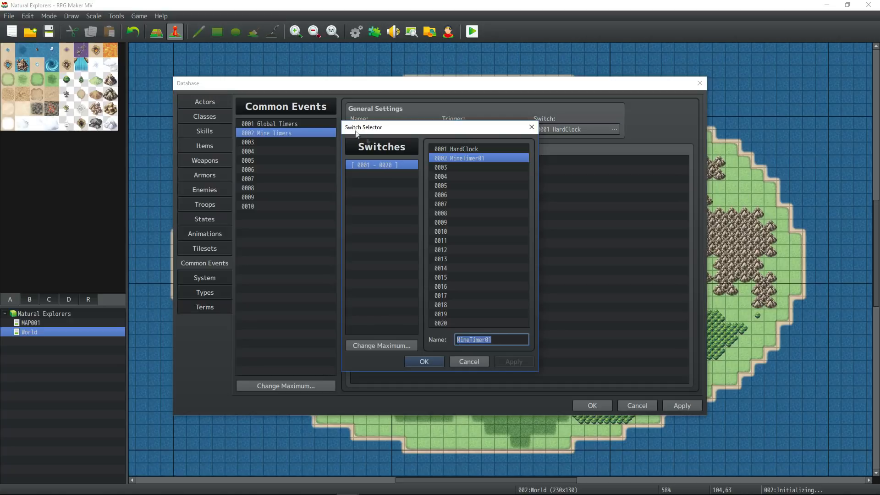
{"action": "left_click", "coordinate": [424, 362]}
{"action": "left_click", "coordinate": [483, 130]}
{"action": "left_click", "coordinate": [483, 130]}
- Add a Control Variables command on variable 0002, renamed MineTimer01, using another variable as operand
{"action": "right_click", "coordinate": [400, 163]}
{"action": "left_click", "coordinate": [427, 170]}
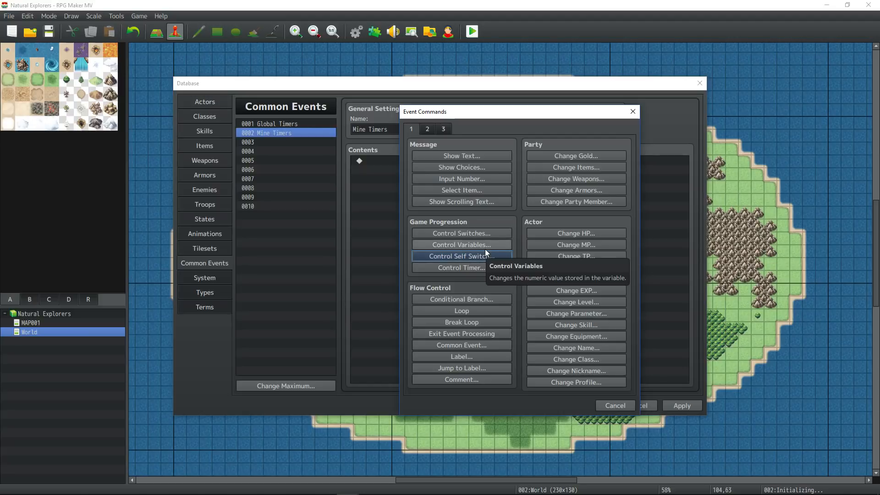
{"action": "left_click", "coordinate": [483, 247]}
{"action": "left_click", "coordinate": [557, 195]}
{"action": "left_click", "coordinate": [543, 172]}
{"action": "left_click", "coordinate": [550, 354]}
{"action": "type", "text": "MineTimer01"}
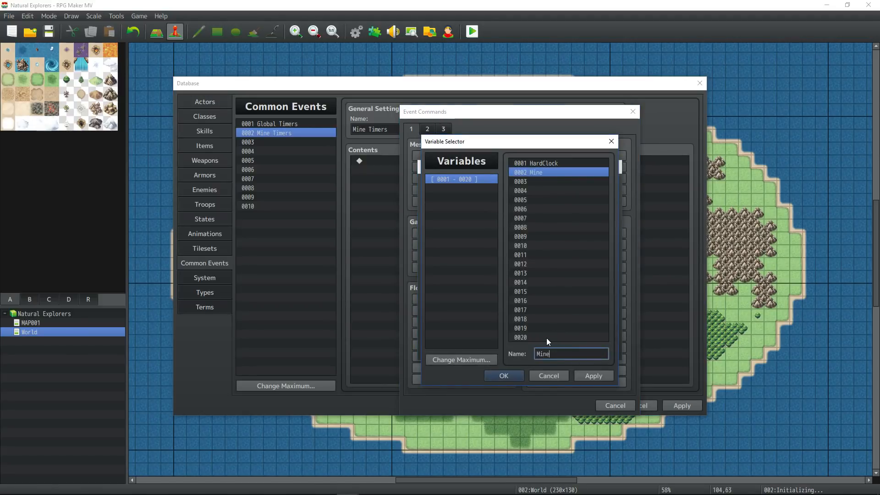
{"action": "left_click", "coordinate": [493, 377]}
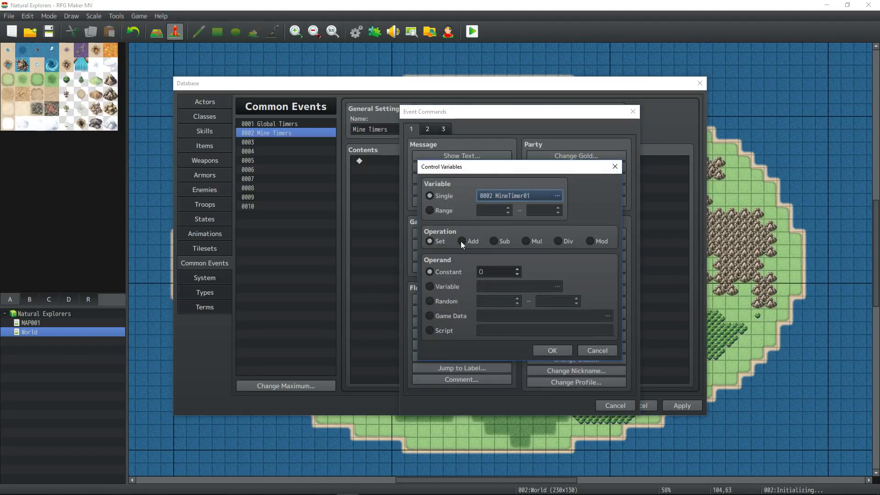
{"action": "left_click", "coordinate": [440, 286]}
{"action": "left_click", "coordinate": [557, 287]}
{"action": "left_click", "coordinate": [541, 161]}
{"action": "left_click", "coordinate": [493, 377]}
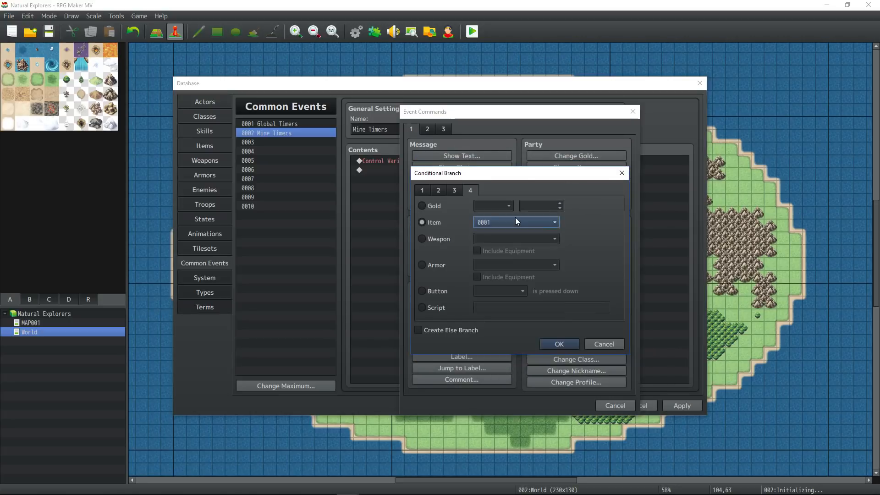
- Set the Conditional Branch to check that the party has item 0001
{"action": "left_click", "coordinate": [541, 220]}
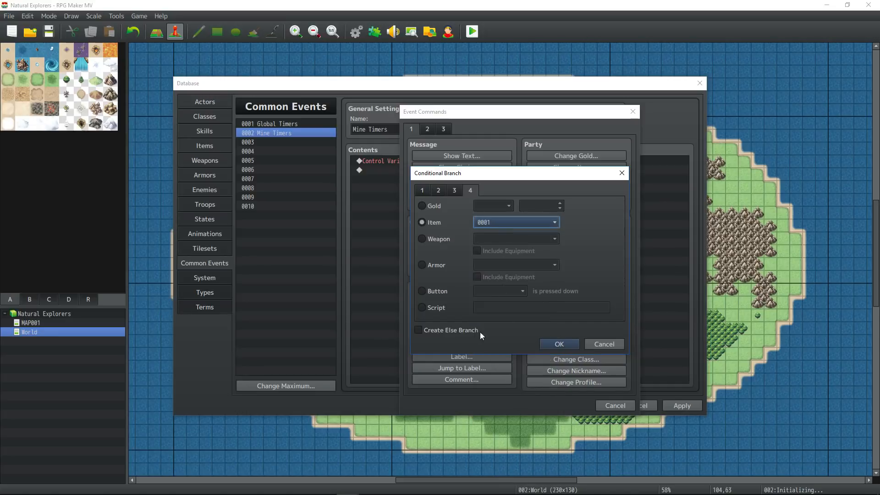
{"action": "left_click", "coordinate": [559, 344]}
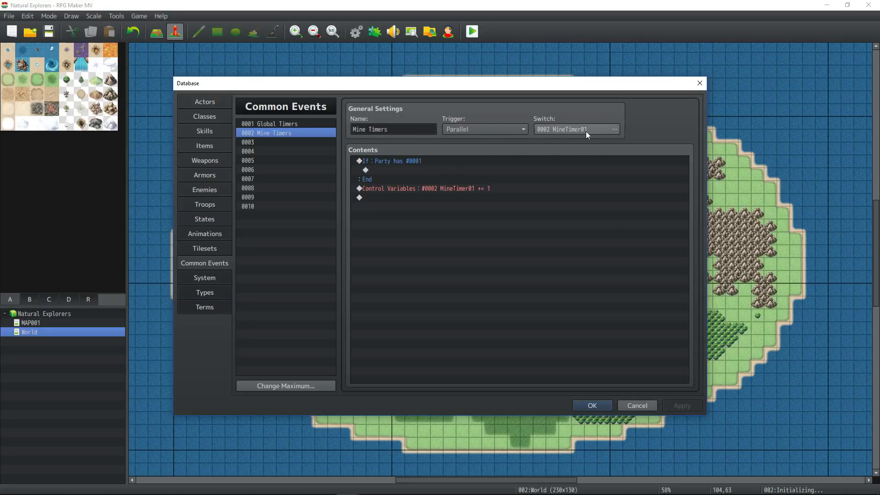
{"action": "left_click", "coordinate": [395, 161]}
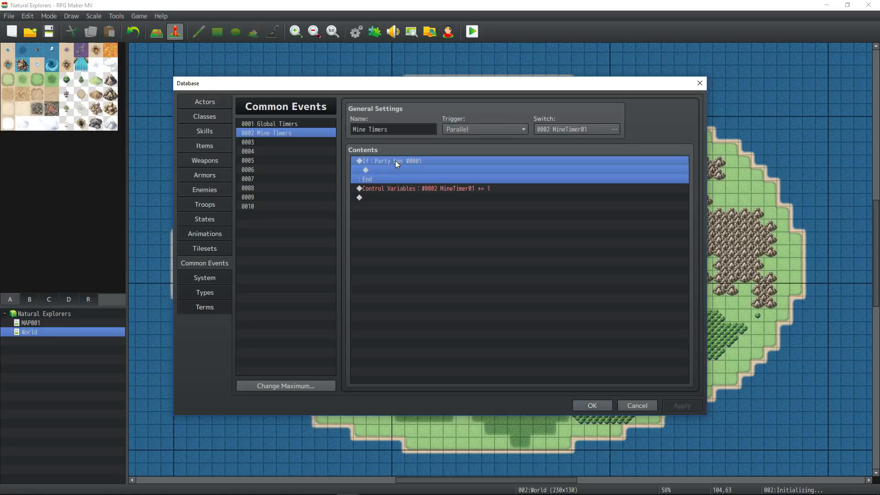
{"action": "right_click", "coordinate": [395, 161]}
{"action": "left_click", "coordinate": [420, 179]}
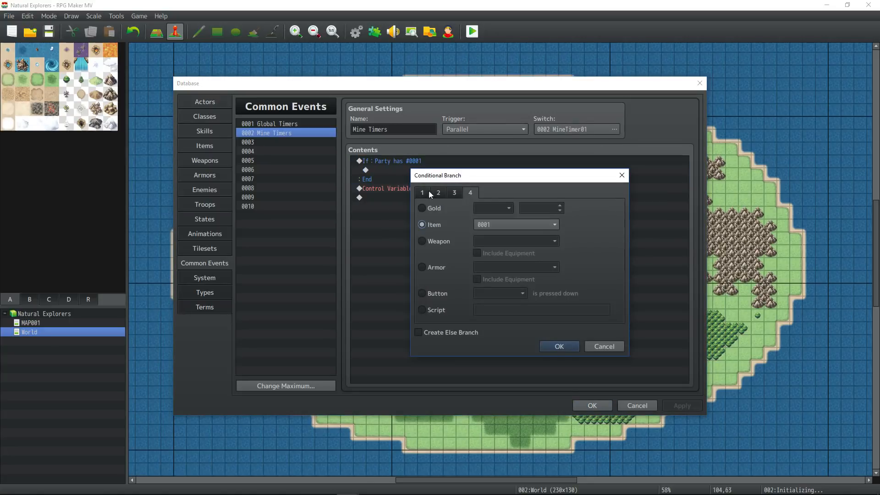
{"action": "left_click", "coordinate": [560, 346]}
- Move the MineTimer01 Control Variables line inside the branch, make it add 1, and apply
{"action": "left_click", "coordinate": [446, 171]}
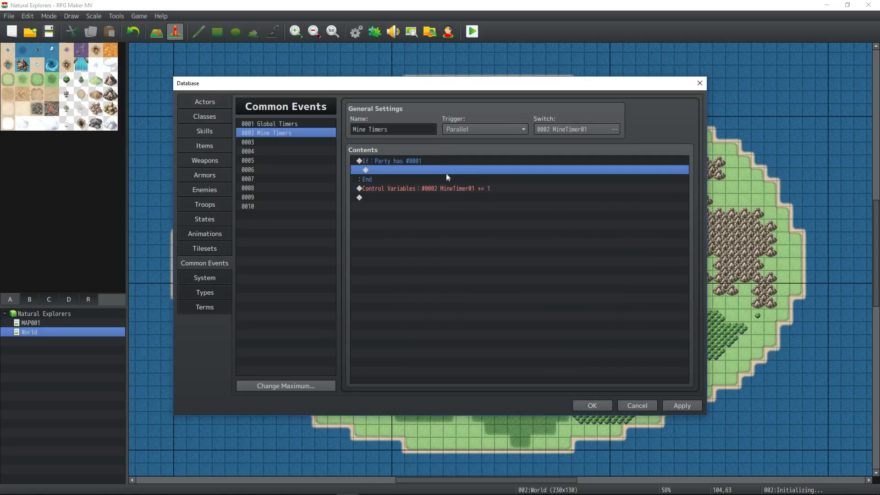
{"action": "left_click", "coordinate": [442, 190]}
{"action": "key", "text": "ctrl+x"}
{"action": "right_click", "coordinate": [396, 170]}
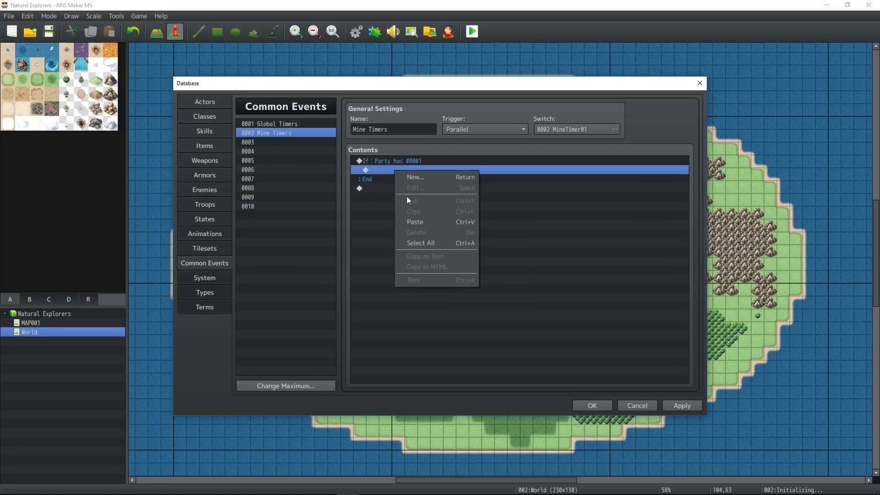
{"action": "left_click", "coordinate": [414, 226]}
{"action": "left_click", "coordinate": [417, 169]}
{"action": "right_click", "coordinate": [417, 169]}
{"action": "left_click", "coordinate": [439, 186]}
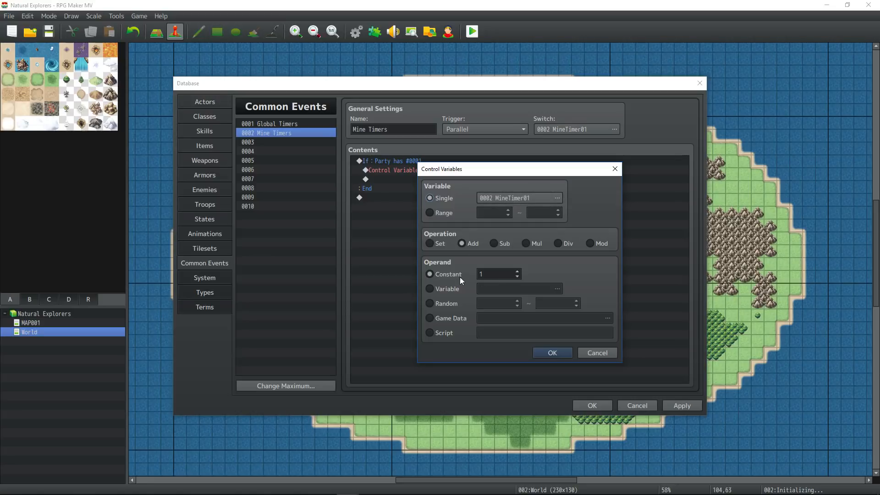
{"action": "left_click", "coordinate": [552, 352]}
{"action": "left_click", "coordinate": [403, 179]}
{"action": "left_click", "coordinate": [403, 168]}
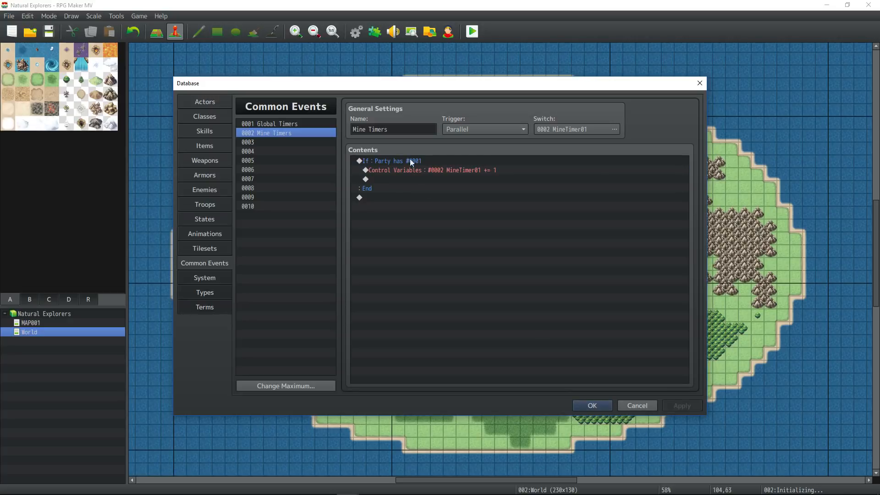
- Name item 0001 'Pickaxe' and browse the icon sheet without changing its icon
{"action": "left_click", "coordinate": [205, 145]}
{"action": "type", "text": "axe"}
{"action": "double_click", "coordinate": [474, 124]}
{"action": "scroll", "coordinate": [437, 245], "scroll_direction": "down", "scroll_amount": 3}
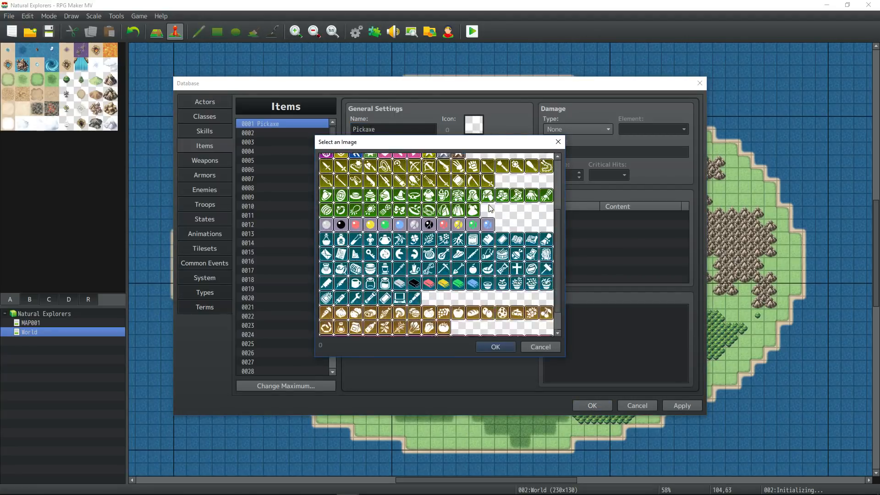
{"action": "scroll", "coordinate": [438, 245], "scroll_direction": "up", "scroll_amount": 3}
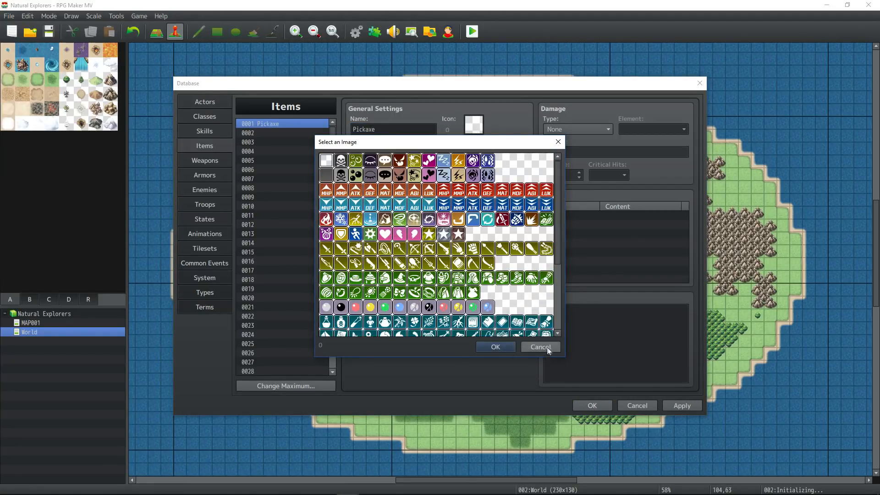
{"action": "left_click", "coordinate": [496, 347]}
- Go to Yanfly's freebies page and scroll to the MV-Ready Ace Icons sheet
{"action": "left_click", "coordinate": [281, 485]}
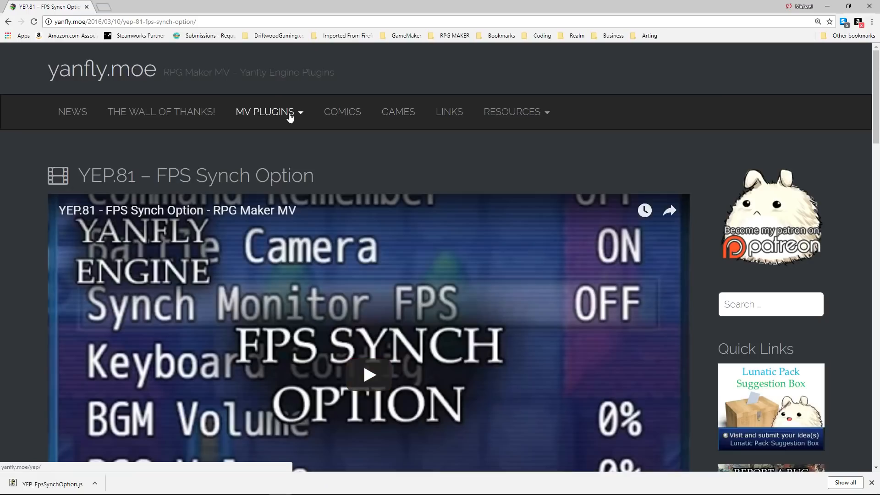
{"action": "mouse_move", "coordinate": [290, 116]}
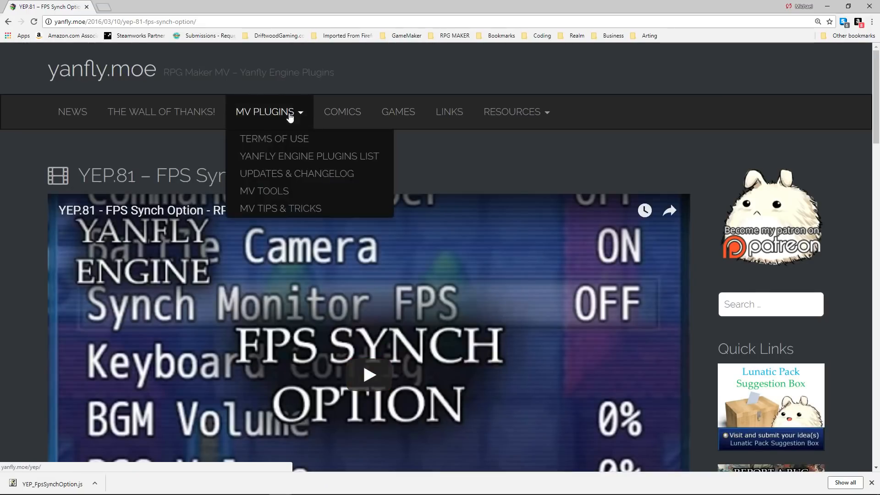
{"action": "mouse_move", "coordinate": [534, 112]}
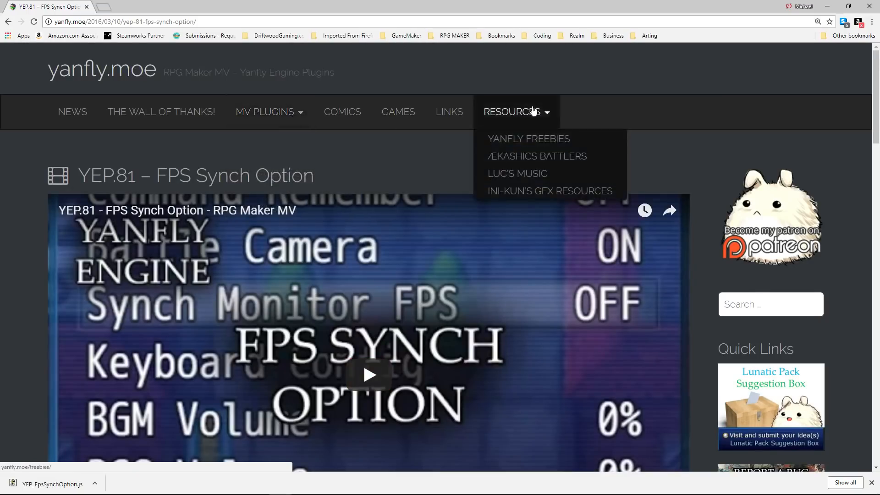
{"action": "left_click", "coordinate": [543, 142]}
{"action": "scroll", "coordinate": [413, 170], "scroll_direction": "down", "scroll_amount": 5}
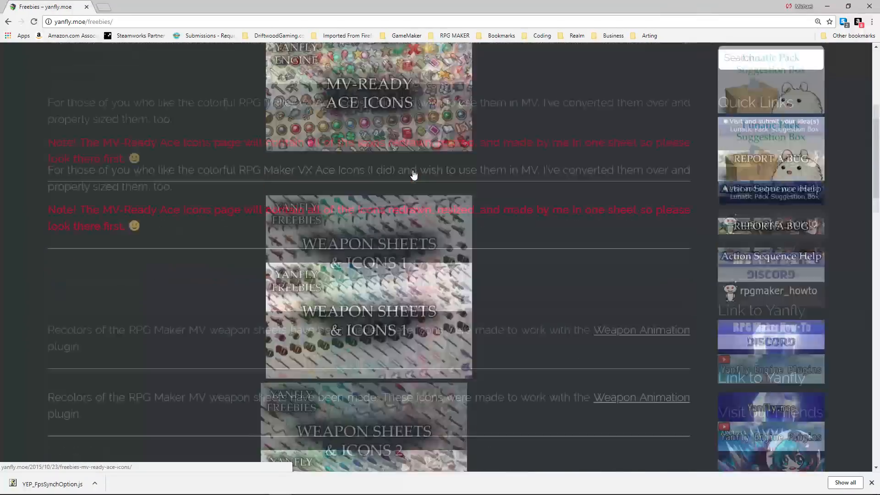
{"action": "left_click", "coordinate": [414, 174]}
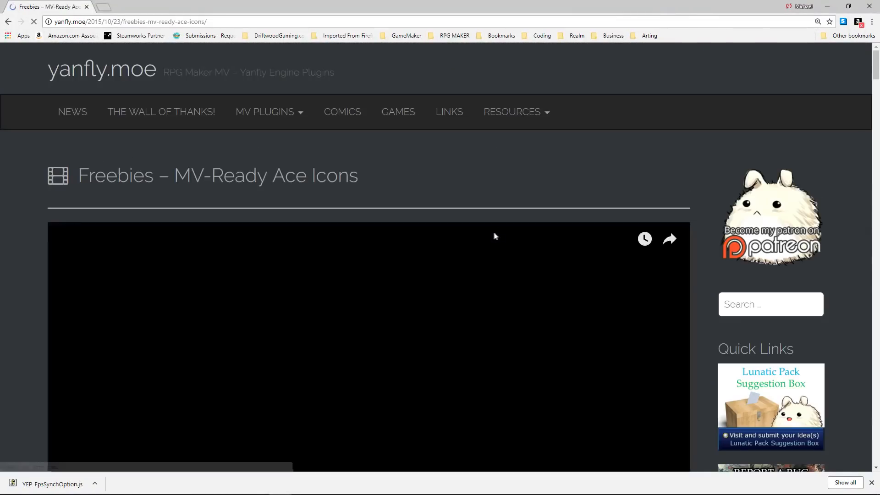
{"action": "scroll", "coordinate": [403, 263], "scroll_direction": "down", "scroll_amount": 20}
{"action": "scroll", "coordinate": [402, 262], "scroll_direction": "down", "scroll_amount": 15}
{"action": "scroll", "coordinate": [401, 261], "scroll_direction": "down", "scroll_amount": 5}
{"action": "scroll", "coordinate": [402, 262], "scroll_direction": "up", "scroll_amount": 13}
{"action": "scroll", "coordinate": [402, 261], "scroll_direction": "down", "scroll_amount": 11}
{"action": "scroll", "coordinate": [400, 255], "scroll_direction": "down", "scroll_amount": 4}
{"action": "scroll", "coordinate": [398, 252], "scroll_direction": "up", "scroll_amount": 3}
{"action": "scroll", "coordinate": [377, 189], "scroll_direction": "up", "scroll_amount": 4}
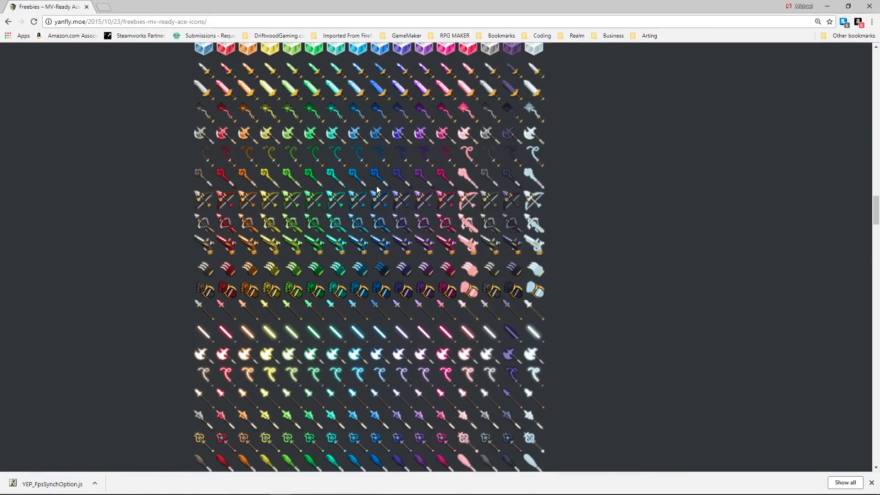
- Save the icon sheet over IconSet.png in Natural Explorers' img/system folder
{"action": "right_click", "coordinate": [375, 186]}
{"action": "left_click", "coordinate": [403, 203]}
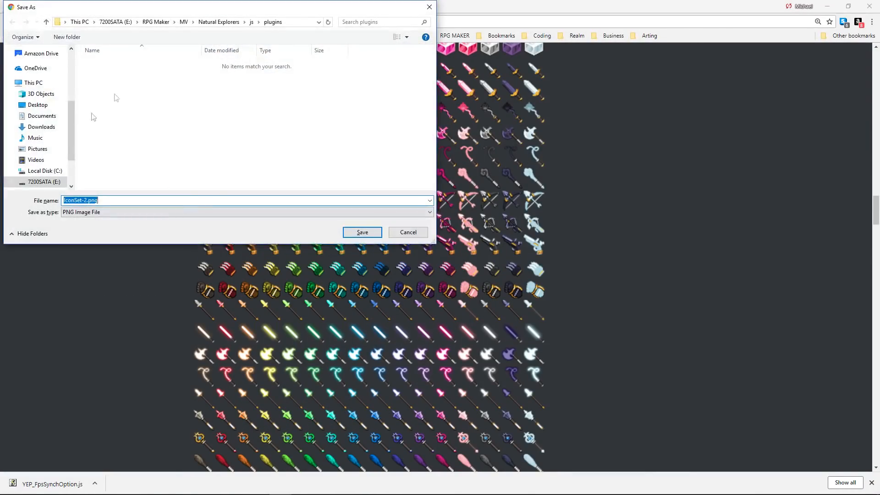
{"action": "left_click", "coordinate": [236, 22]}
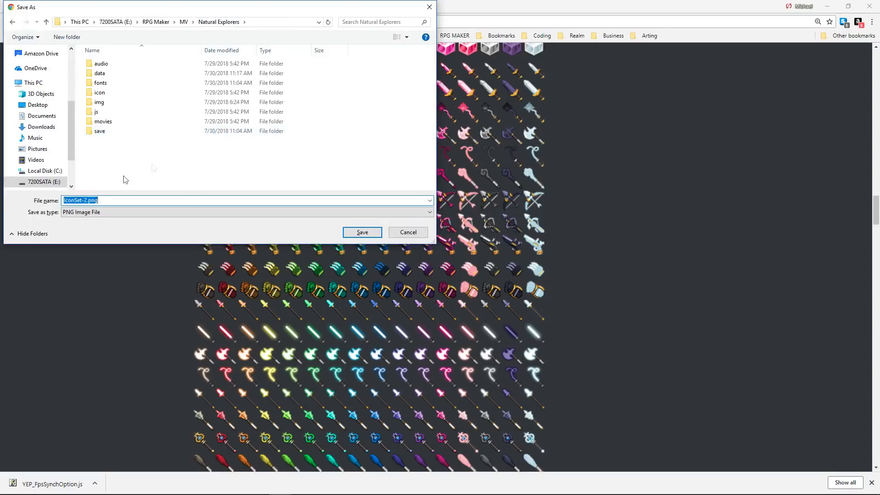
{"action": "double_click", "coordinate": [99, 103]}
{"action": "left_click", "coordinate": [112, 159]}
{"action": "double_click", "coordinate": [112, 159]}
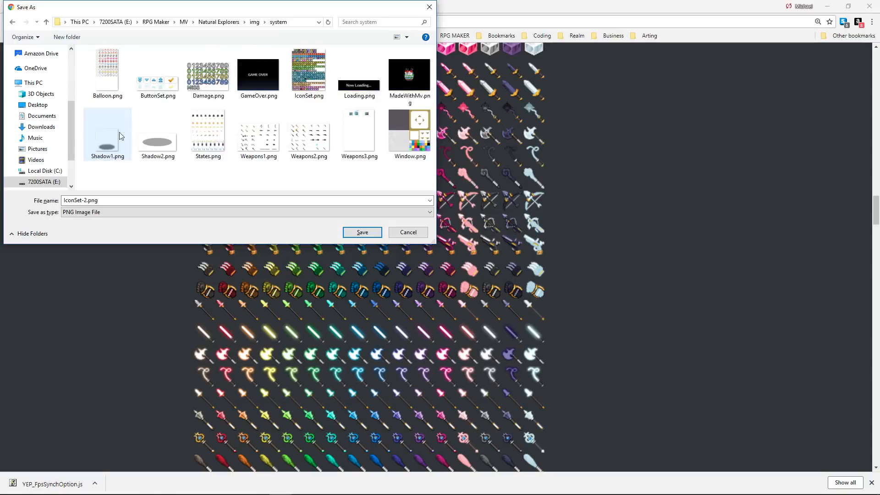
{"action": "left_click", "coordinate": [305, 85]}
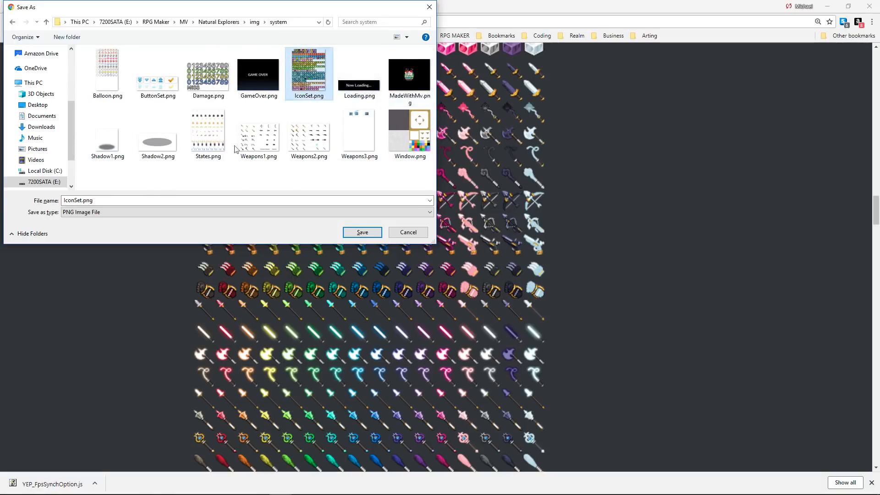
{"action": "left_click", "coordinate": [362, 232]}
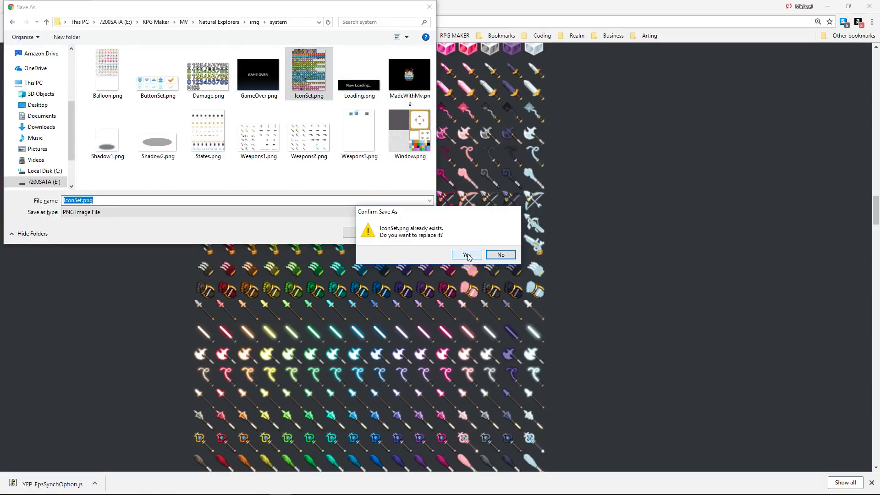
- Confirm replacing IconSet.png, reload the Database, and browse the new icons for the Pickaxe
{"action": "left_click", "coordinate": [468, 255]}
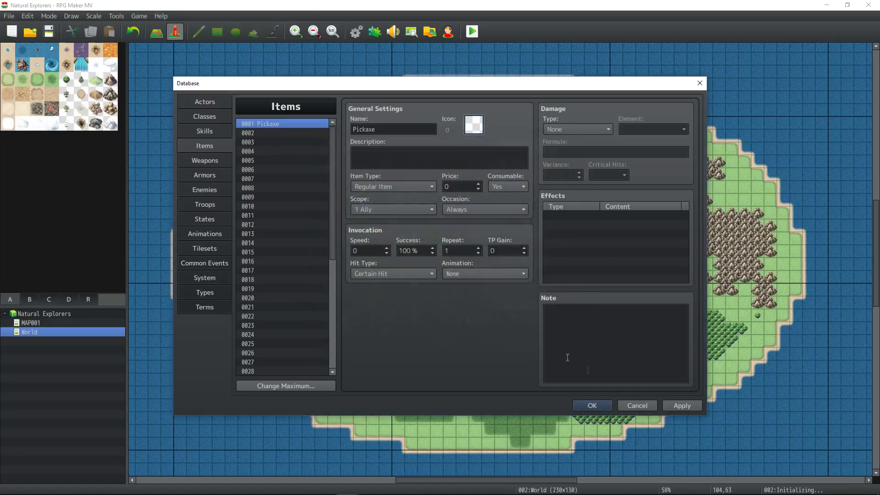
{"action": "left_click", "coordinate": [592, 406]}
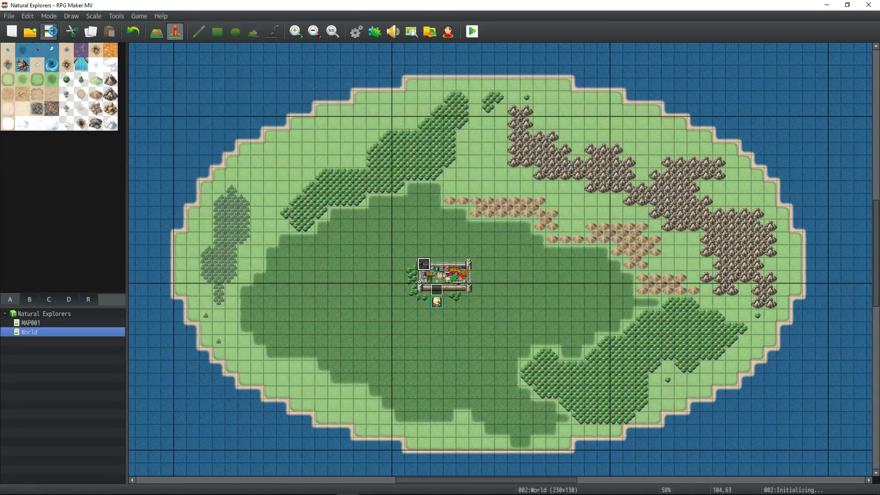
{"action": "left_click", "coordinate": [353, 32]}
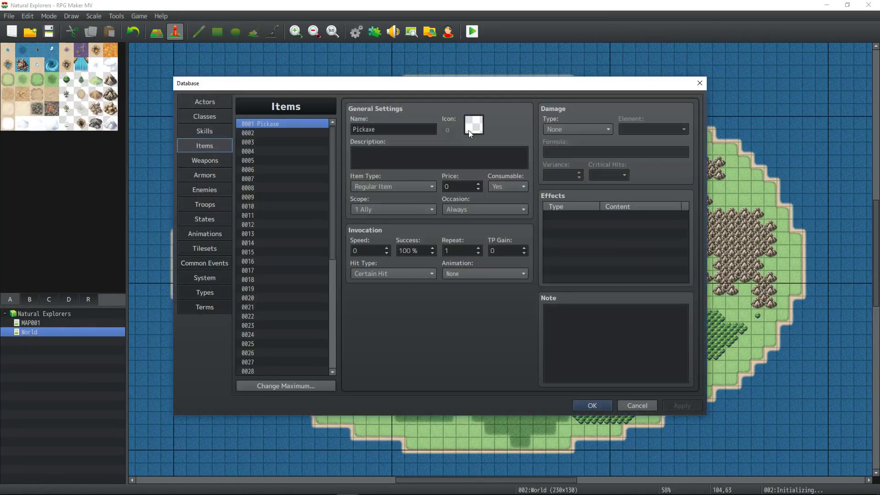
{"action": "double_click", "coordinate": [469, 131]}
{"action": "scroll", "coordinate": [487, 200], "scroll_direction": "down", "scroll_amount": 5}
{"action": "scroll", "coordinate": [488, 200], "scroll_direction": "down", "scroll_amount": 3}
{"action": "mouse_move", "coordinate": [558, 197]}
{"action": "left_mouse_down"}
{"action": "mouse_move", "coordinate": [556, 306]}
{"action": "mouse_move", "coordinate": [554, 235]}
{"action": "mouse_move", "coordinate": [564, 329]}
{"action": "mouse_move", "coordinate": [545, 152]}
{"action": "mouse_move", "coordinate": [560, 257]}
{"action": "mouse_move", "coordinate": [558, 143]}
{"action": "mouse_move", "coordinate": [566, 315]}
{"action": "mouse_move", "coordinate": [562, 298]}
{"action": "mouse_move", "coordinate": [557, 315]}
{"action": "mouse_move", "coordinate": [554, 288]}
{"action": "mouse_move", "coordinate": [556, 183]}
{"action": "left_mouse_up"}
- Give the Pickaxe icon 216, scope None, occasion Never, and make it not consumable
{"action": "double_click", "coordinate": [444, 229]}
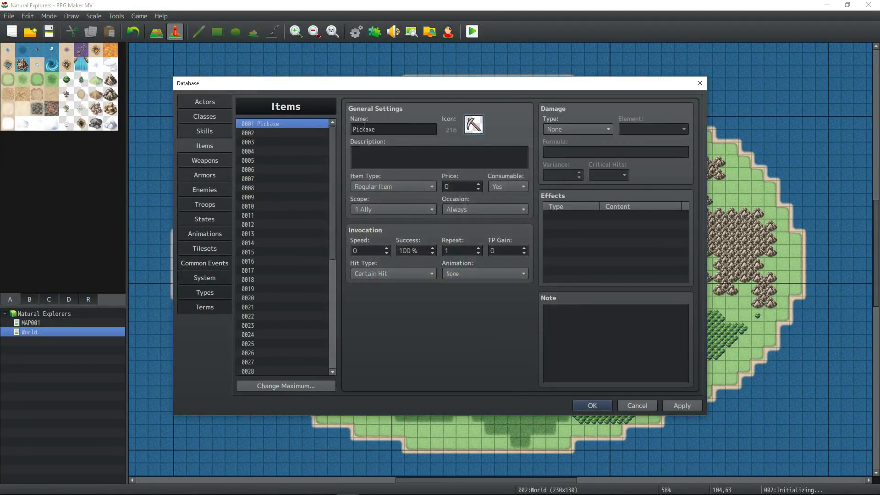
{"action": "left_click", "coordinate": [396, 211]}
{"action": "left_click", "coordinate": [387, 221]}
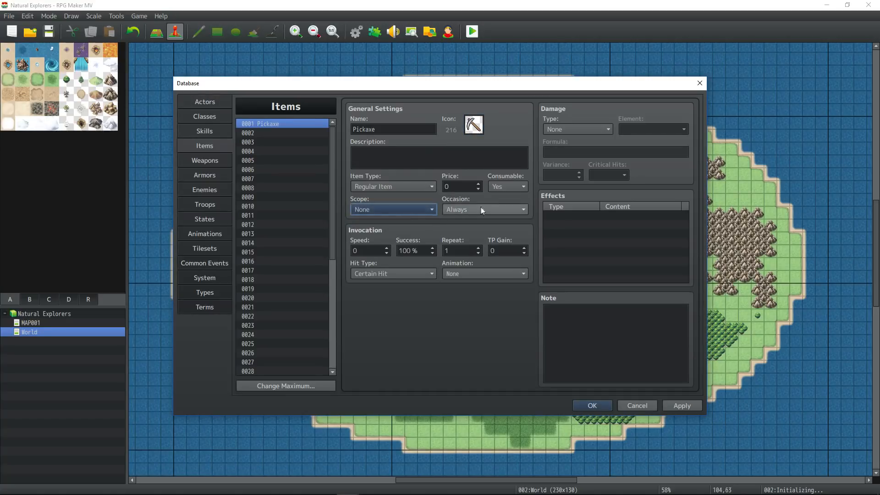
{"action": "left_click", "coordinate": [476, 210]}
{"action": "left_click", "coordinate": [468, 251]}
{"action": "left_click", "coordinate": [505, 187]}
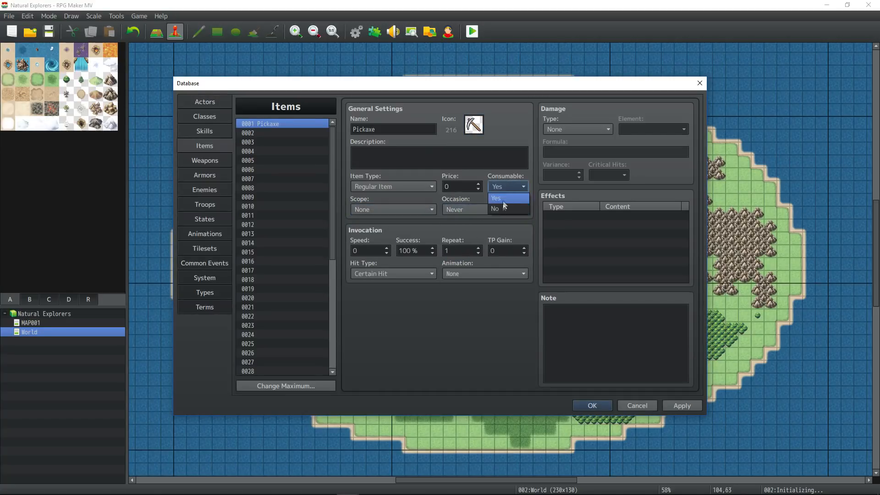
{"action": "left_click", "coordinate": [501, 209]}
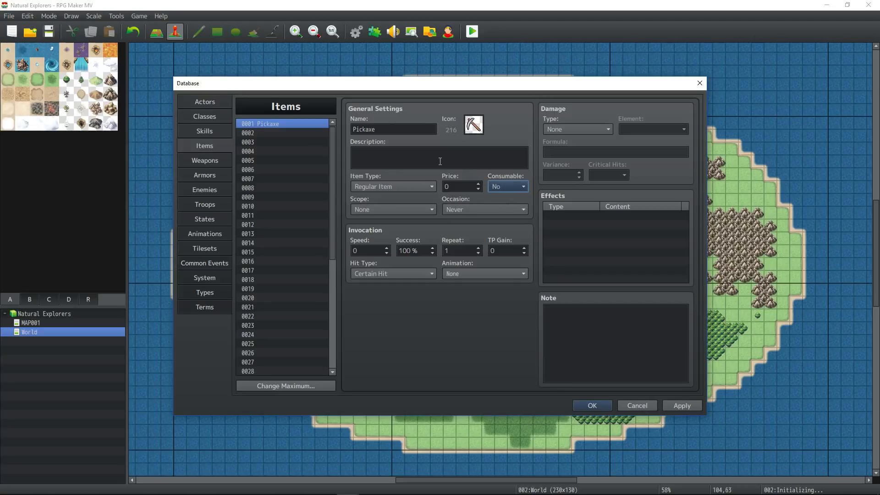
- Set the Pickaxe's price to 50 and describe it as used to harvest resources from mines
{"action": "left_click", "coordinate": [463, 184]}
{"action": "type", "text": "1"}
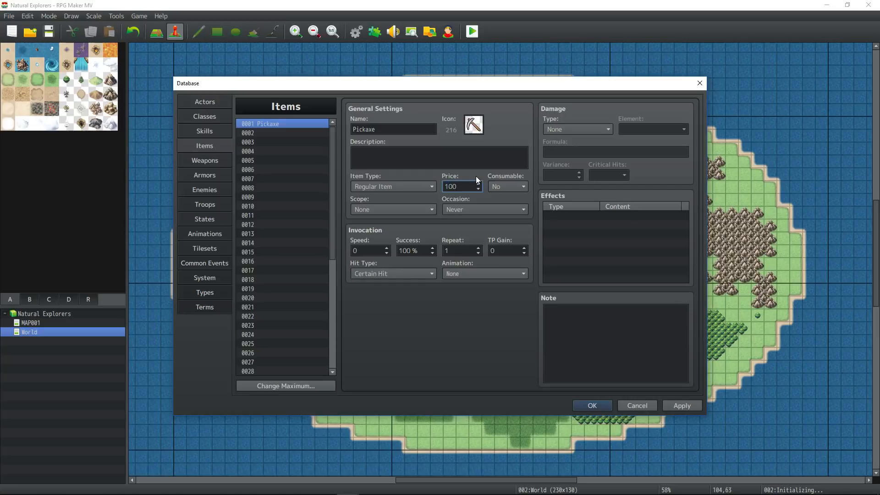
{"action": "type", "text": "00"}
{"action": "key", "text": "BackSpace"}
{"action": "key", "text": "BackSpace"}
{"action": "key", "text": "BackSpace"}
{"action": "type", "text": "50"}
{"action": "left_click", "coordinate": [683, 406]}
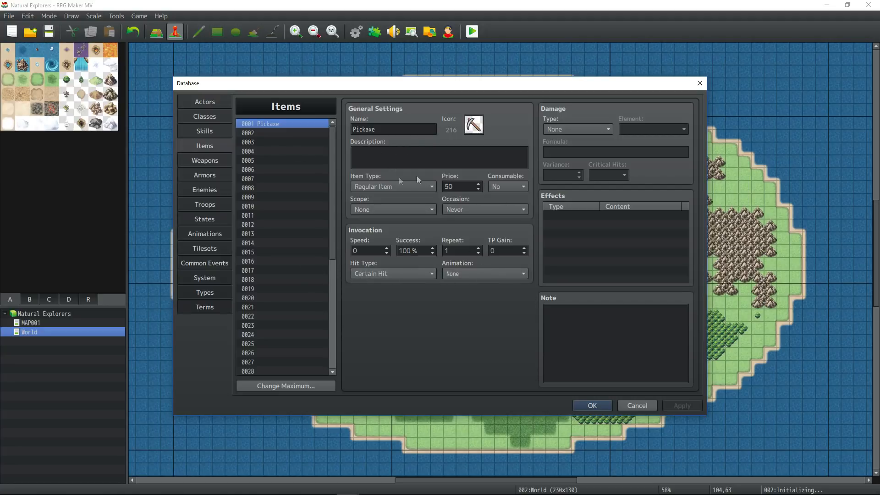
{"action": "left_click", "coordinate": [390, 189]}
{"action": "left_click", "coordinate": [390, 189]}
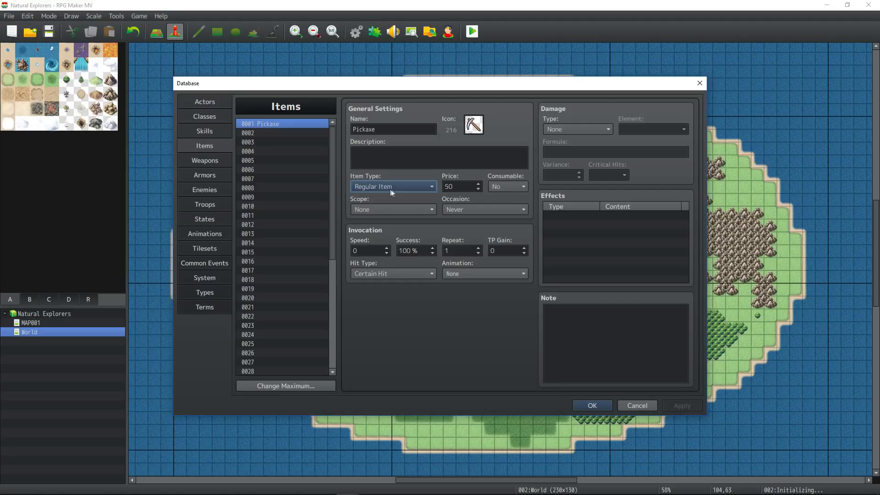
{"action": "left_click", "coordinate": [479, 151]}
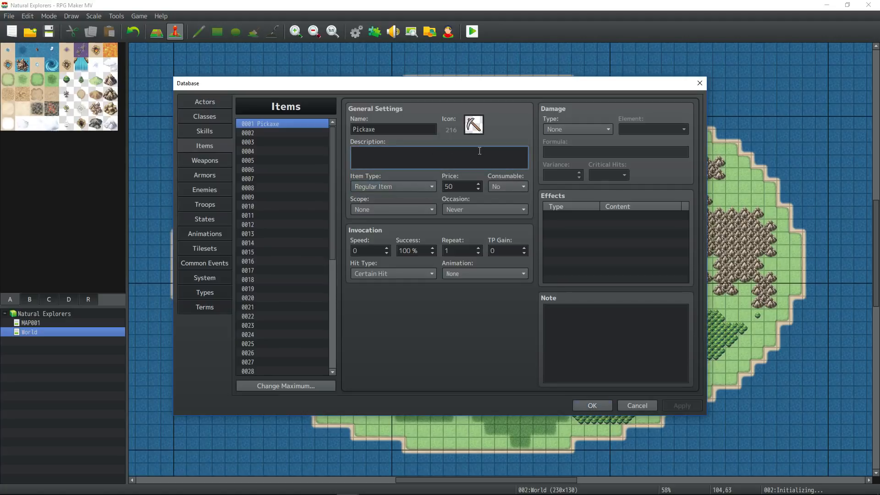
{"action": "type", "text": "This is used to "}
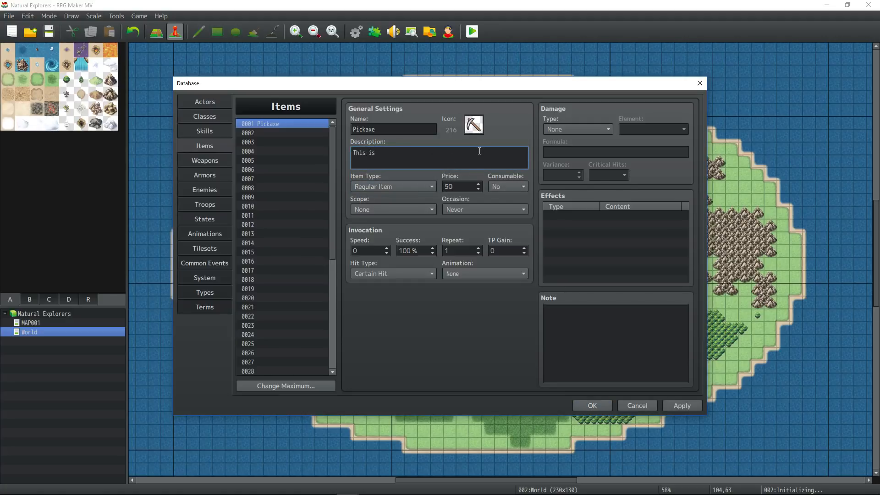
{"action": "type", "text": "harvest resources from mines."}
{"action": "left_click", "coordinate": [682, 405]}
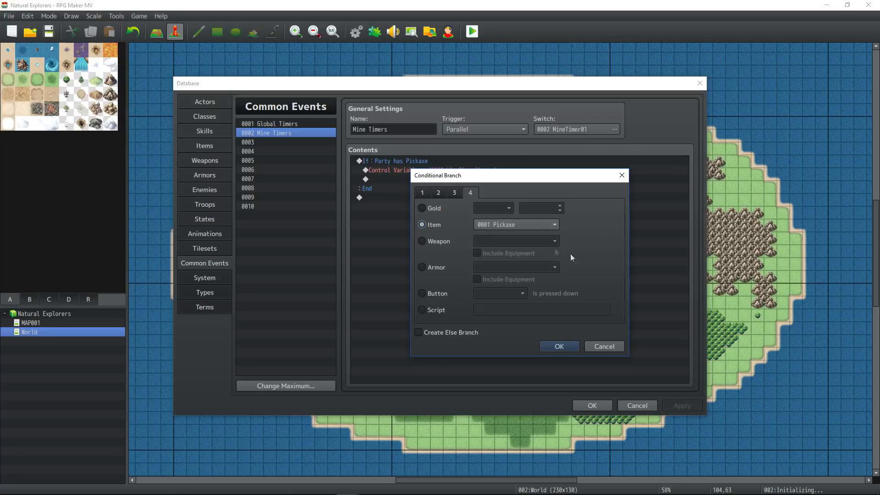
- Confirm the Party has Pickaxe branch and select the empty line below the MineTimer01 increment
{"action": "left_click", "coordinate": [553, 347]}
{"action": "left_click", "coordinate": [419, 173]}
{"action": "left_click", "coordinate": [400, 180]}
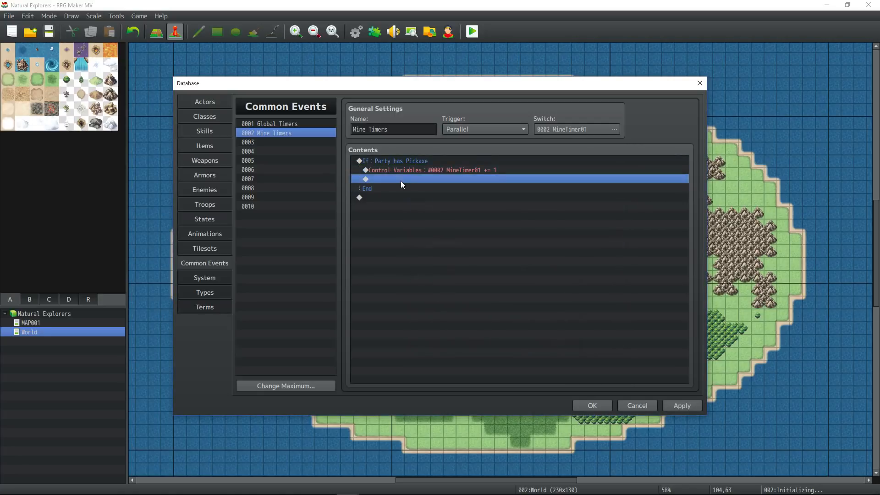
{"action": "left_click", "coordinate": [412, 172]}
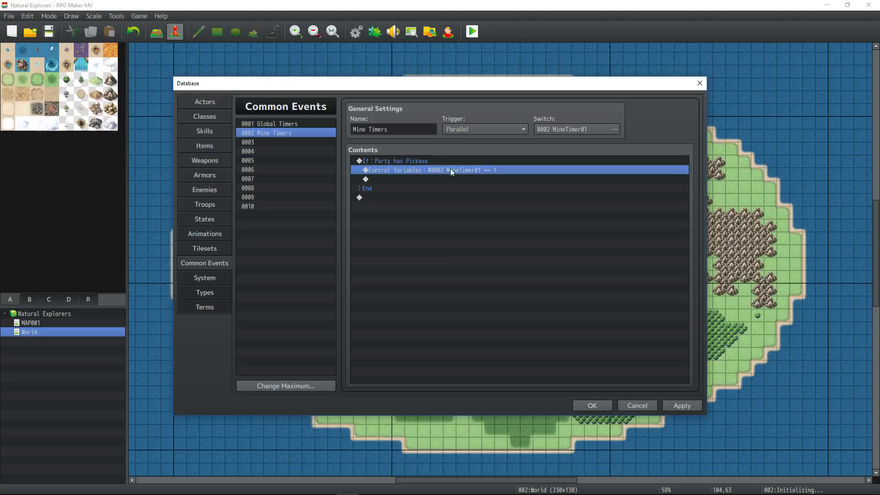
{"action": "left_click", "coordinate": [397, 178]}
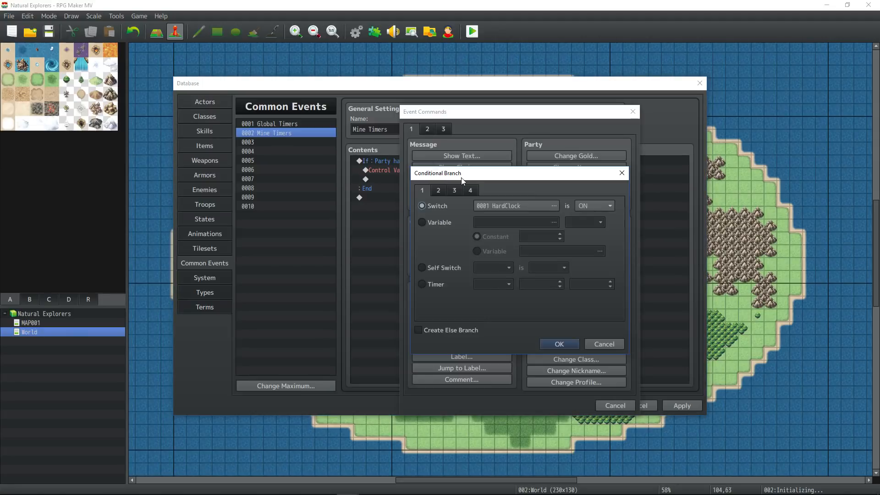
- Add a branch checking variable 0002 MineTimer01 > 300 inside the Pickaxe condition
{"action": "left_click", "coordinate": [438, 224]}
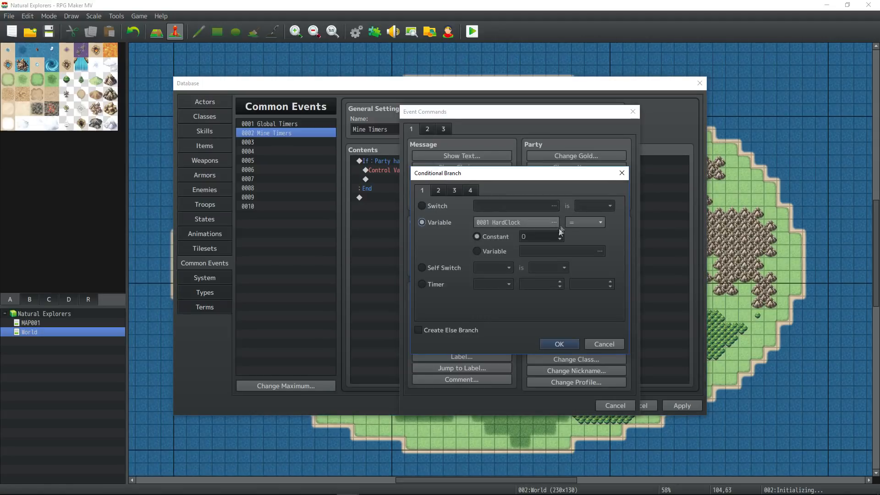
{"action": "left_click", "coordinate": [554, 223]}
{"action": "left_click", "coordinate": [505, 372]}
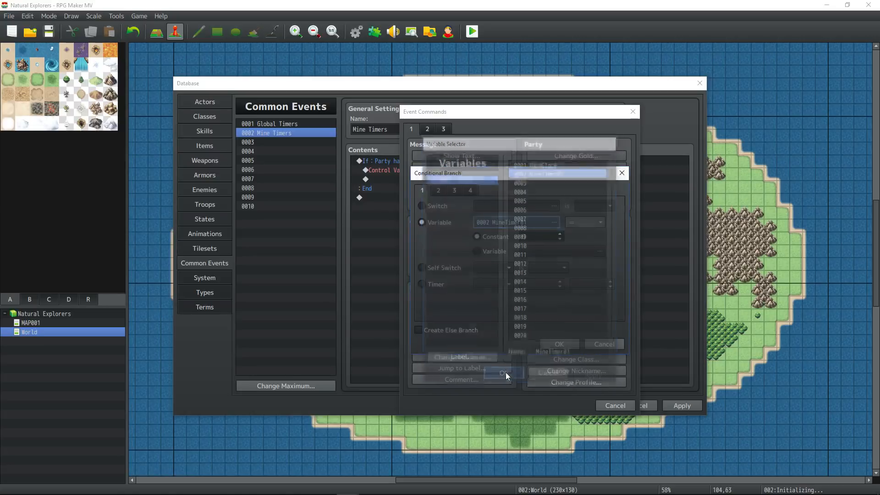
{"action": "left_click", "coordinate": [576, 224]}
{"action": "left_click", "coordinate": [580, 266]}
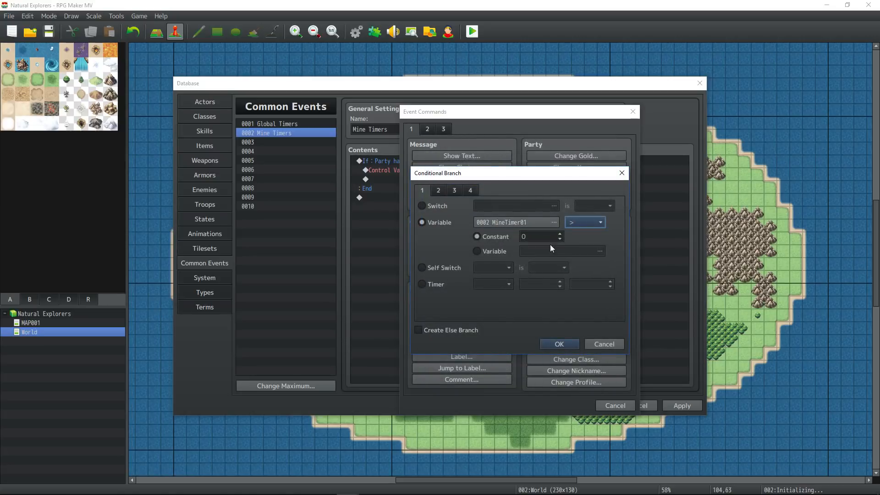
{"action": "double_click", "coordinate": [534, 236]}
{"action": "type", "text": "300"}
{"action": "key", "text": "Return"}
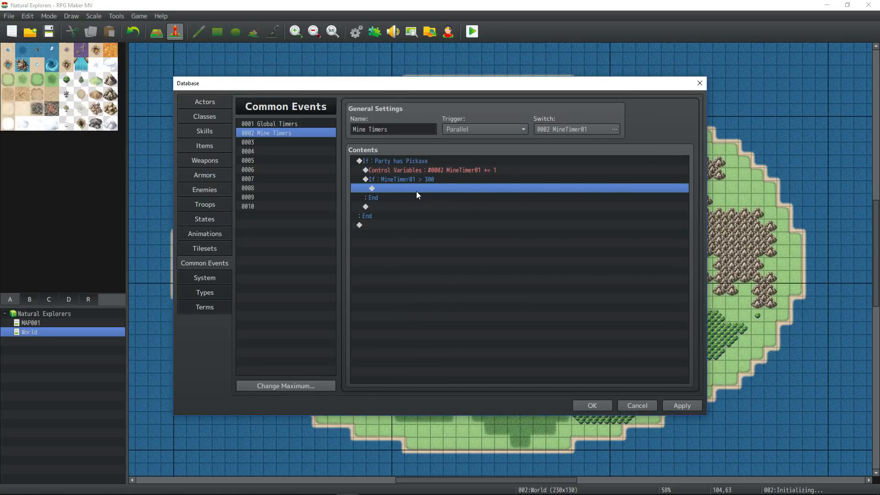
{"action": "left_click", "coordinate": [424, 170]}
{"action": "left_click", "coordinate": [408, 159]}
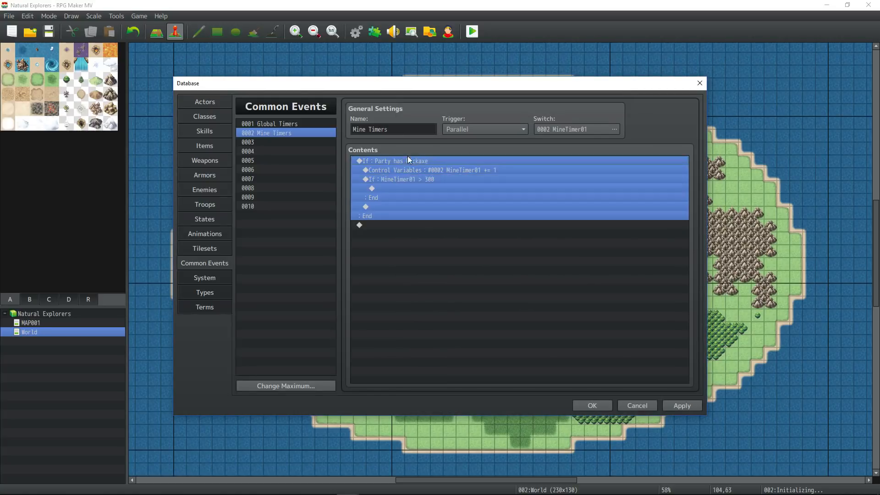
{"action": "left_click", "coordinate": [417, 189]}
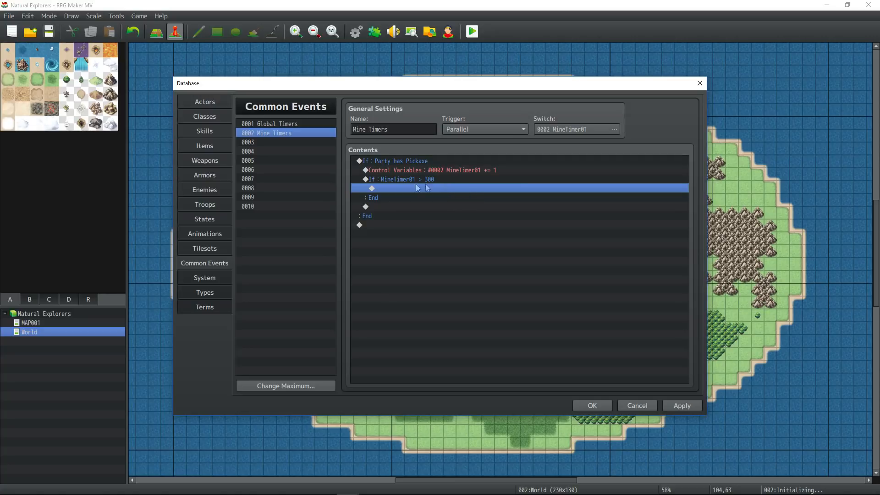
{"action": "left_click", "coordinate": [407, 161]}
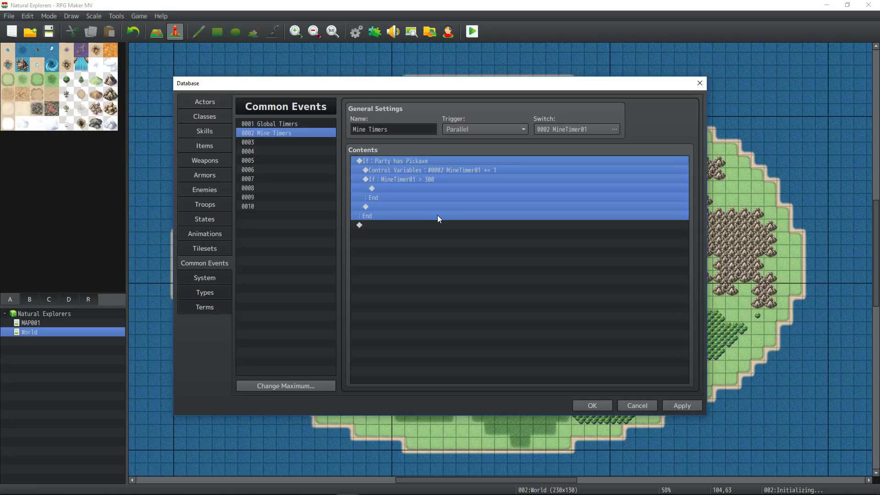
- Select lines within the Pickaxe and MineTimer01 > 300 blocks of Mine Timers
{"action": "left_click", "coordinate": [439, 225]}
{"action": "left_click", "coordinate": [440, 179]}
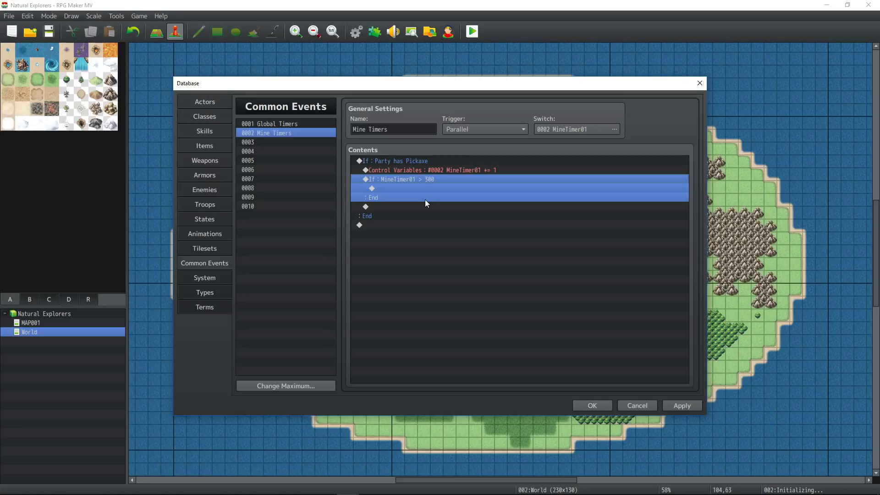
{"action": "left_click", "coordinate": [422, 161]}
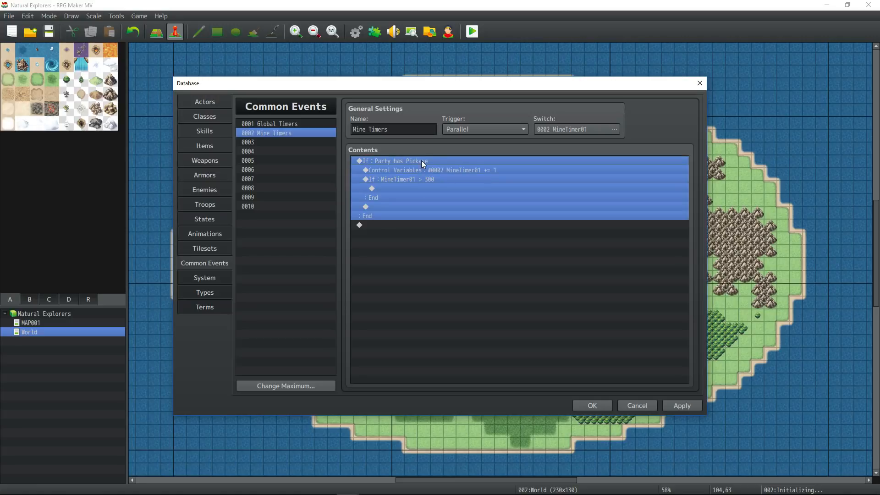
{"action": "left_click", "coordinate": [429, 183]}
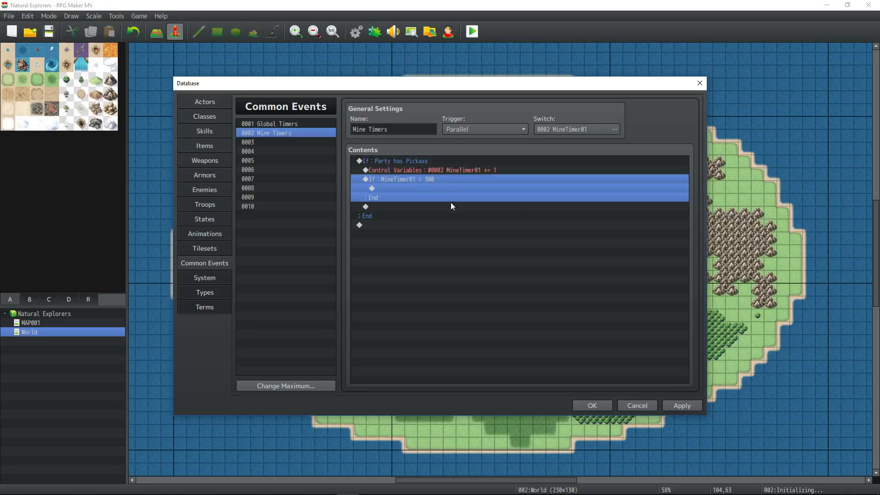
{"action": "left_click", "coordinate": [404, 207]}
{"action": "left_click", "coordinate": [414, 162]}
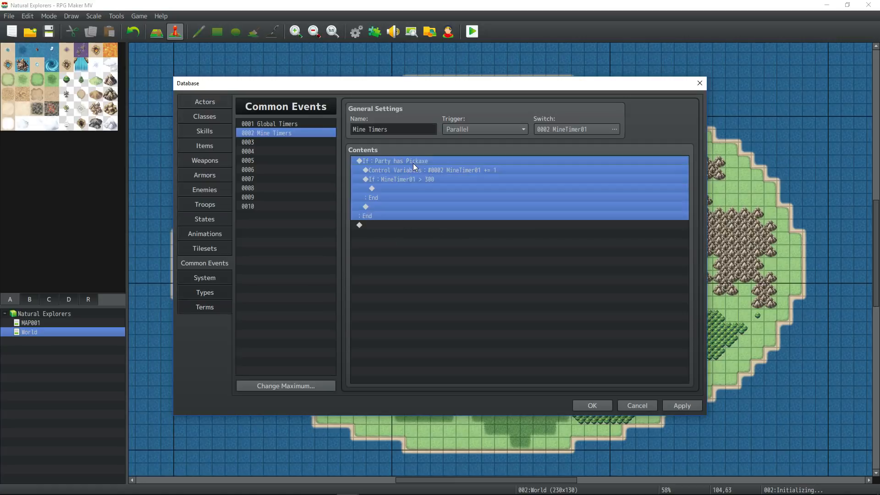
{"action": "left_click", "coordinate": [443, 170]}
{"action": "left_click", "coordinate": [429, 180]}
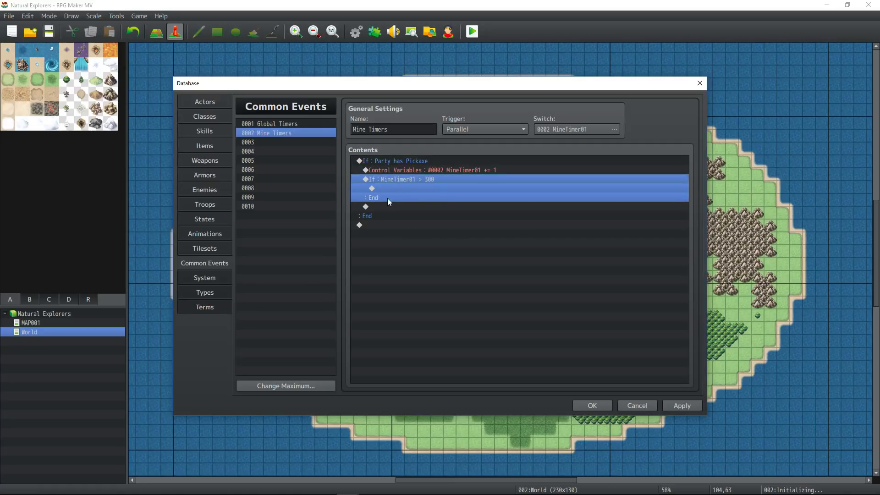
- Add Change Items: item 0002 + 1 inside the > 300 branch, apply, and open item 0002
{"action": "left_click", "coordinate": [408, 190]}
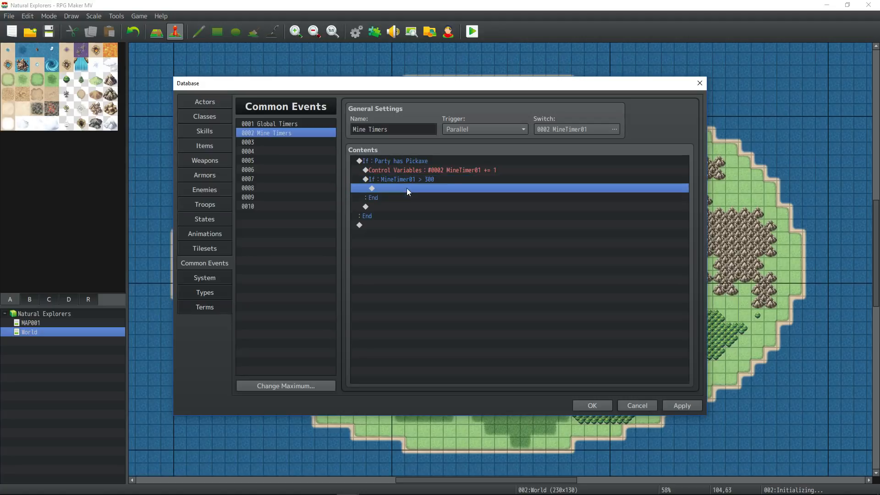
{"action": "right_click", "coordinate": [406, 188]}
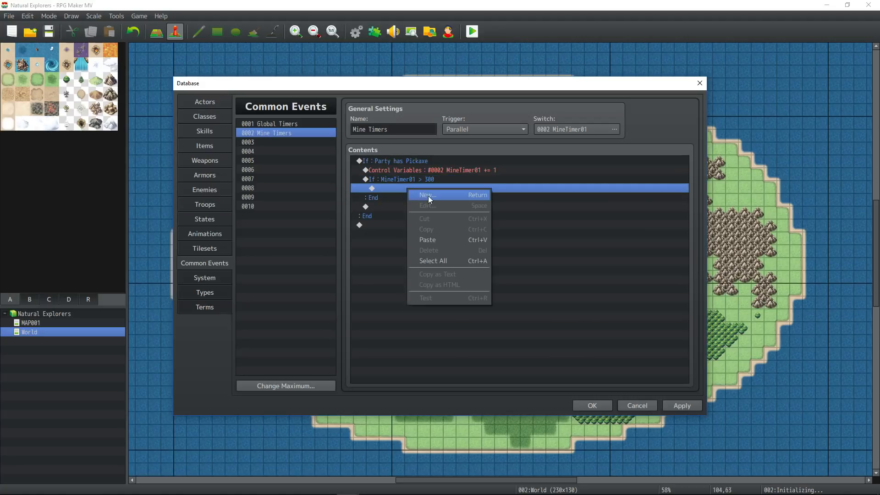
{"action": "left_click", "coordinate": [428, 196]}
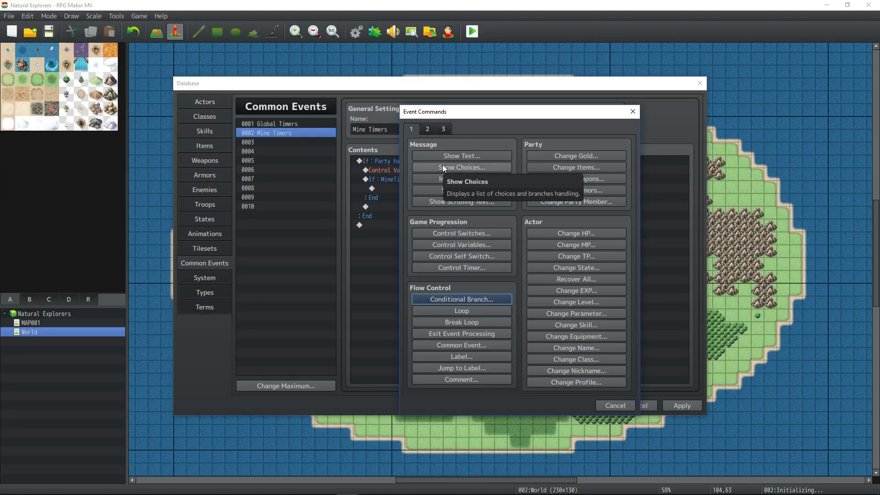
{"action": "left_click", "coordinate": [576, 167]}
{"action": "left_click", "coordinate": [527, 226]}
{"action": "left_click", "coordinate": [505, 243]}
{"action": "left_click", "coordinate": [525, 318]}
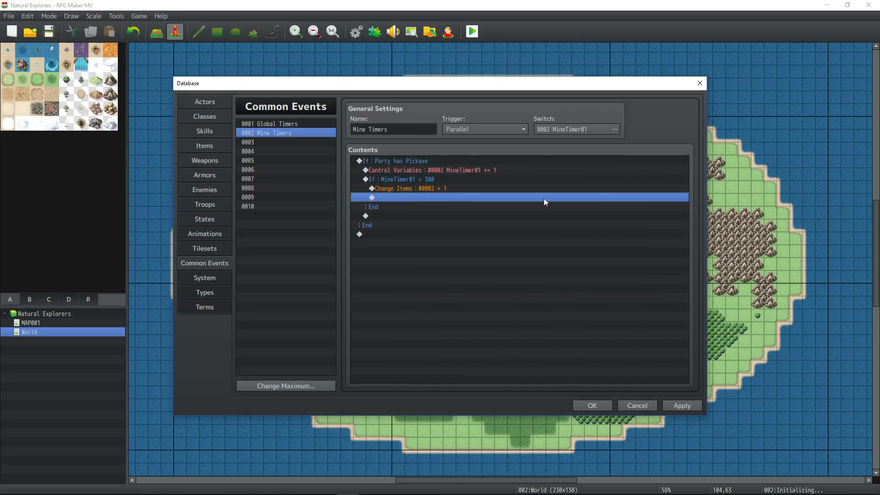
{"action": "left_click", "coordinate": [684, 406]}
{"action": "left_click", "coordinate": [205, 147]}
{"action": "left_click", "coordinate": [403, 125]}
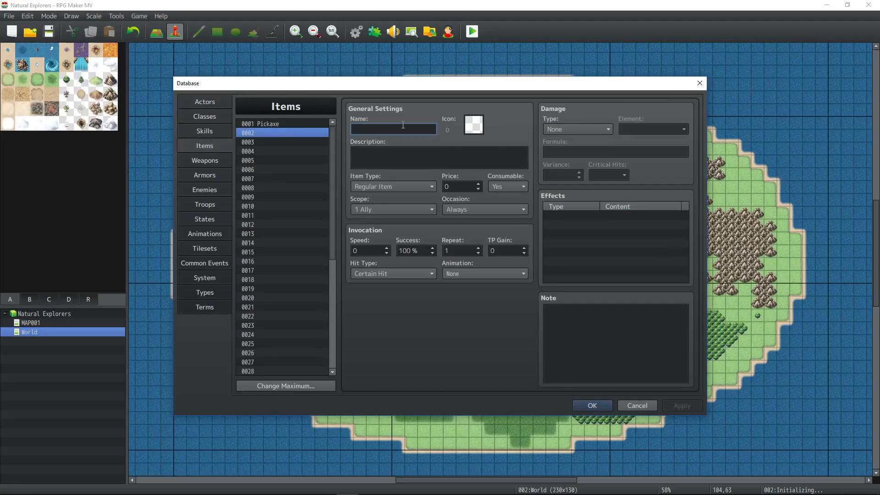
- Name item 0002 'Ore', give it ore icon 305, and add the refinery description
{"action": "type", "text": "Ore"}
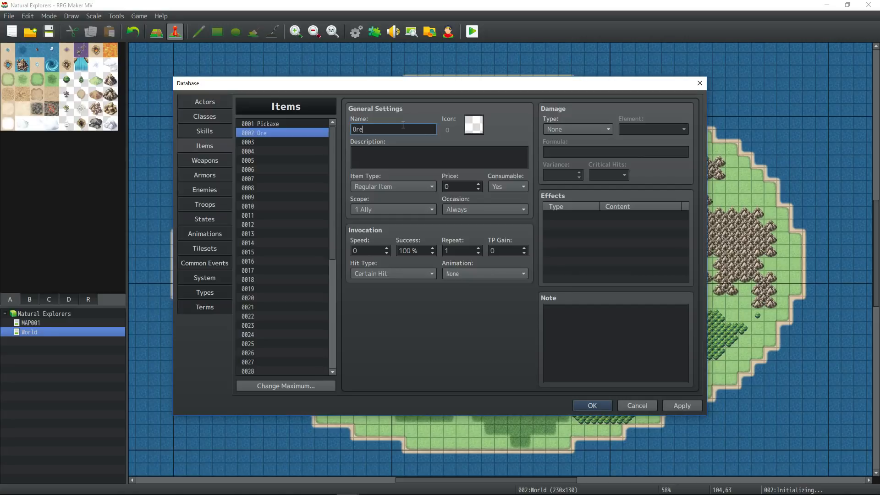
{"action": "left_click", "coordinate": [474, 124]}
{"action": "left_click_drag", "start_coordinate": [558, 172], "coordinate": [559, 181]}
{"action": "double_click", "coordinate": [341, 208]}
{"action": "left_click", "coordinate": [392, 161]}
{"action": "type", "text": "Misc. raw ore that can be "}
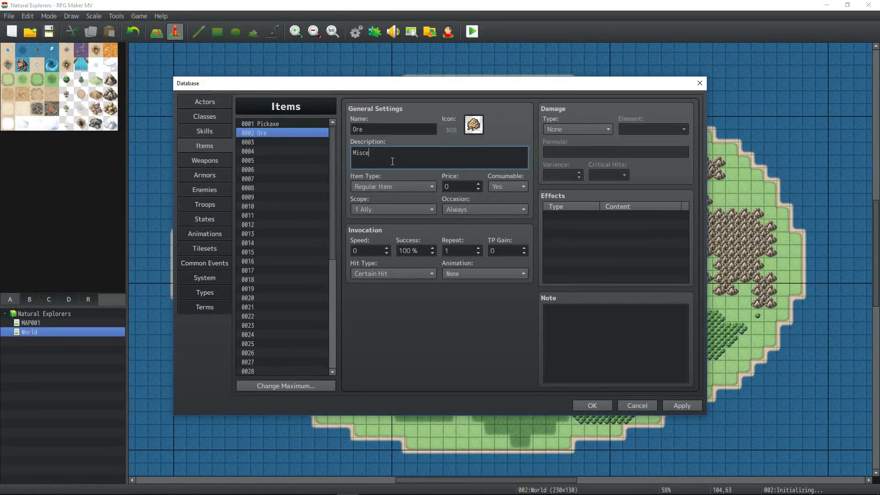
{"action": "type", "text": "further refined at an ore proces"}
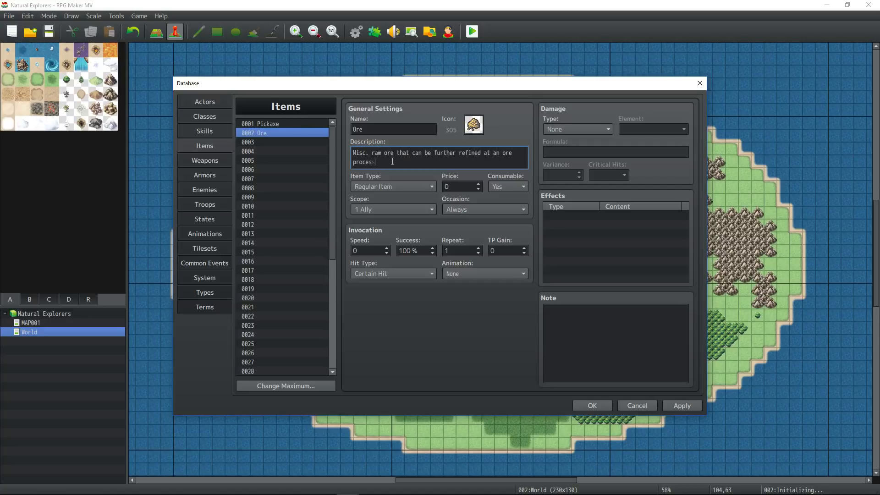
{"action": "type", "text": "sing plant. (Refinery)"}
- Set Ore's price to 100, not consumable, scope None, occasion Never, and apply
{"action": "left_click", "coordinate": [429, 187]}
{"action": "left_click", "coordinate": [411, 197]}
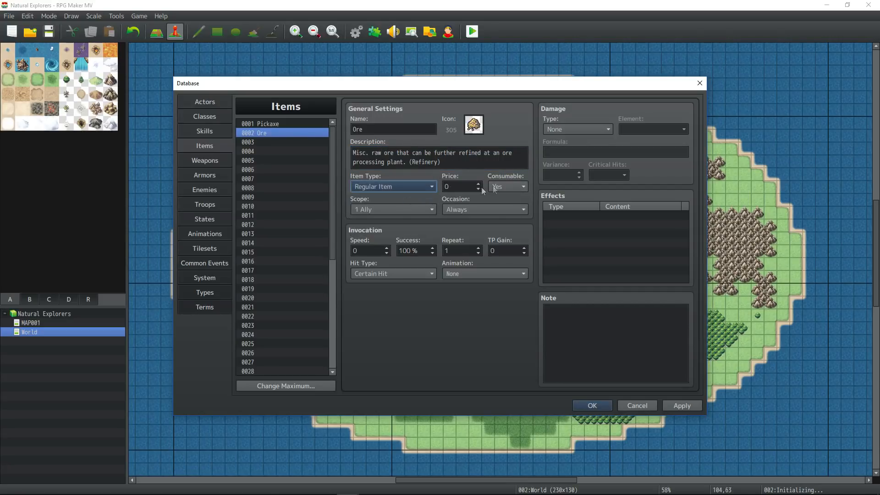
{"action": "double_click", "coordinate": [460, 187]}
{"action": "type", "text": "100"}
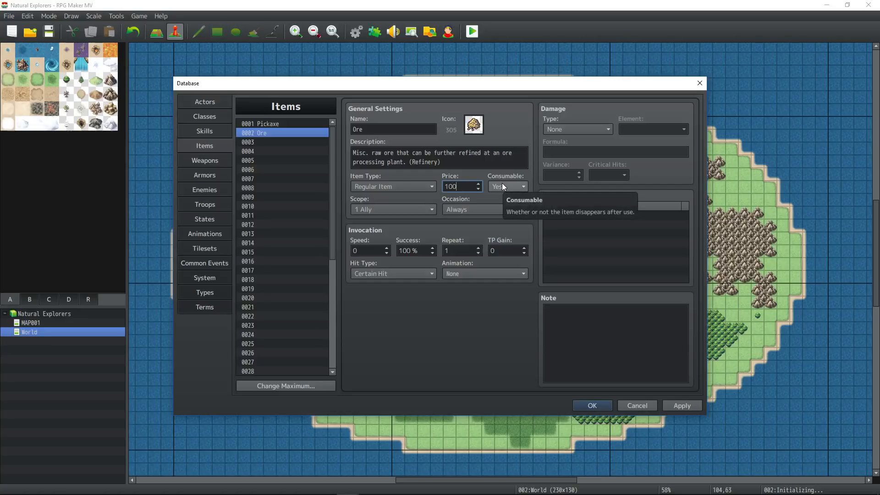
{"action": "left_click", "coordinate": [509, 185]}
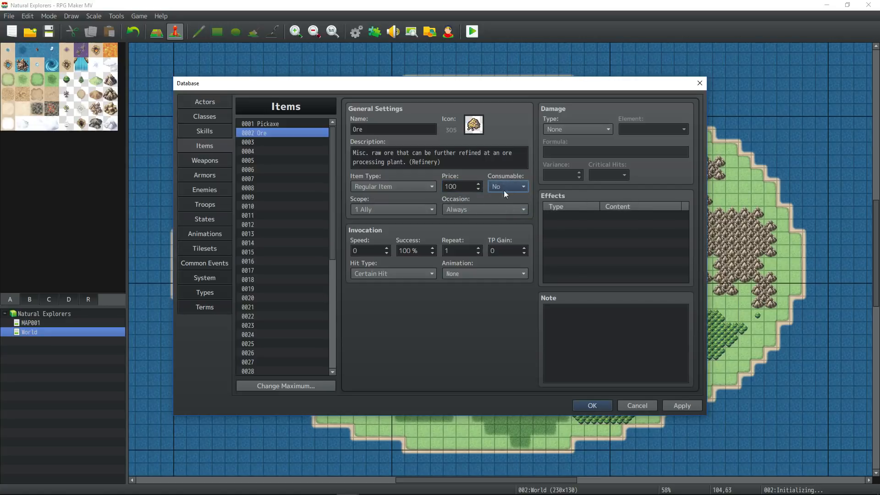
{"action": "left_click", "coordinate": [399, 206]}
{"action": "left_click", "coordinate": [394, 220]}
{"action": "left_click", "coordinate": [476, 210]}
{"action": "left_click", "coordinate": [462, 252]}
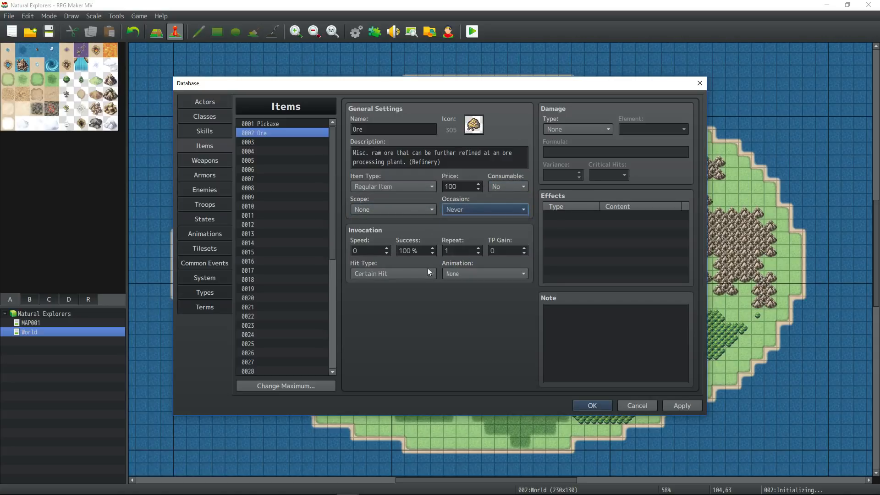
{"action": "left_click", "coordinate": [682, 406]}
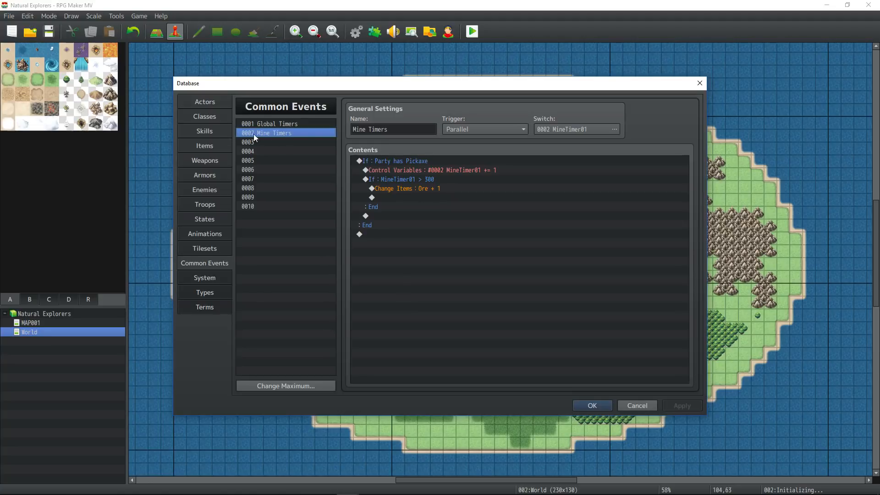
- Insert a new command on the empty line after the Ore grant
{"action": "left_click", "coordinate": [413, 182]}
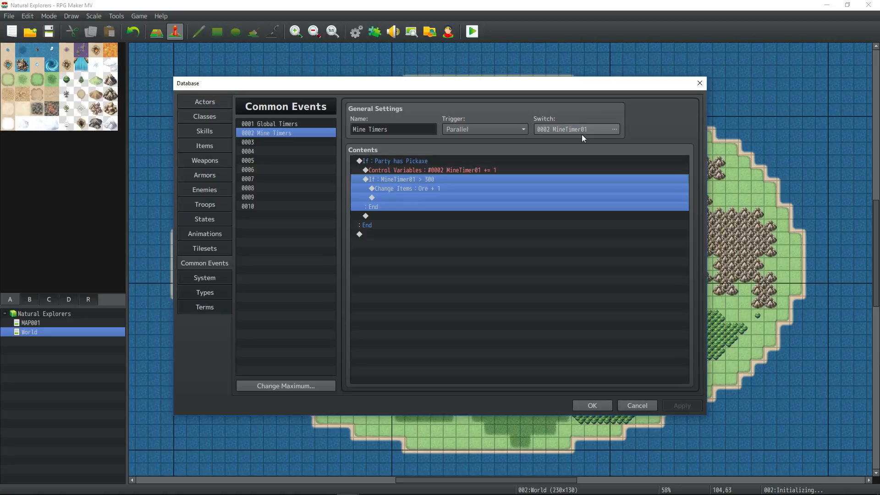
{"action": "left_click", "coordinate": [425, 189]}
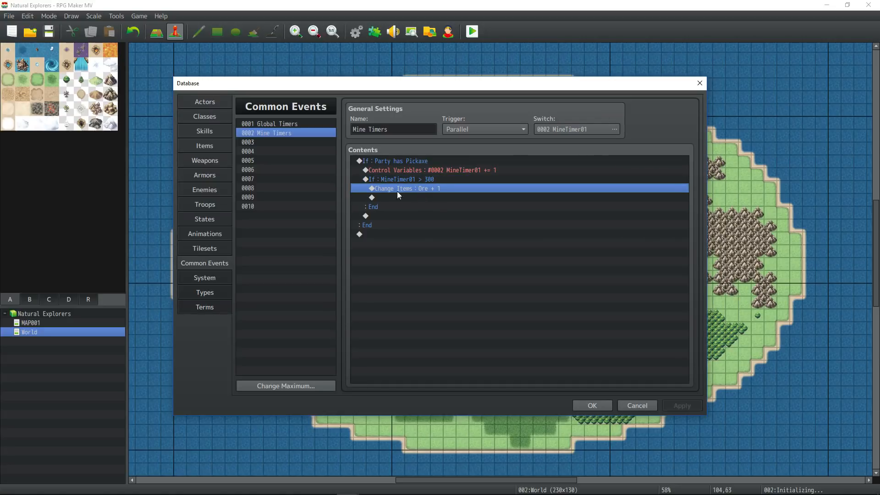
{"action": "right_click", "coordinate": [420, 194]}
{"action": "left_click", "coordinate": [456, 199]}
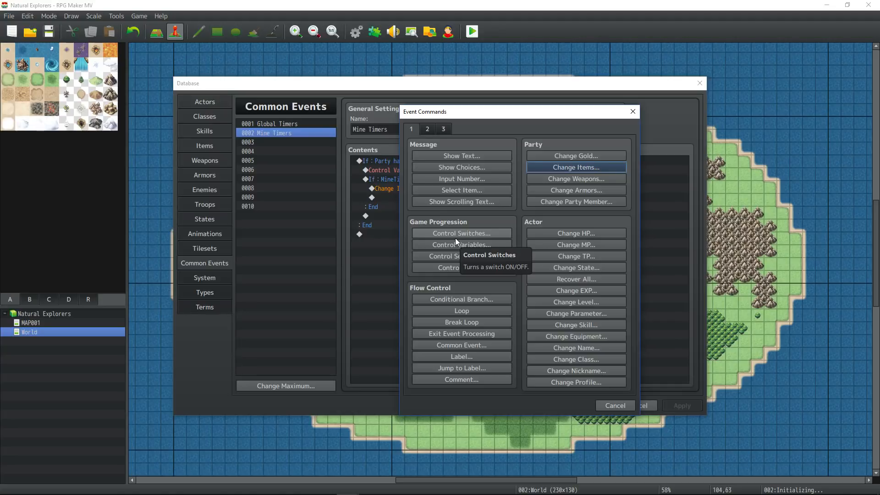
- Name variable 0003 LoseItemCheck and set it to a random number from 1 to 100
{"action": "left_click", "coordinate": [484, 245]}
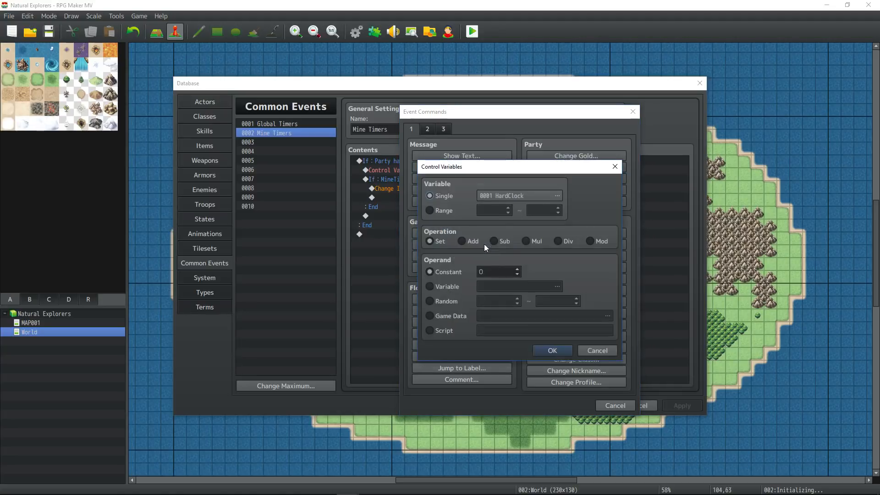
{"action": "left_click", "coordinate": [557, 196]}
{"action": "left_click", "coordinate": [550, 182]}
{"action": "type", "text": "temCheck"}
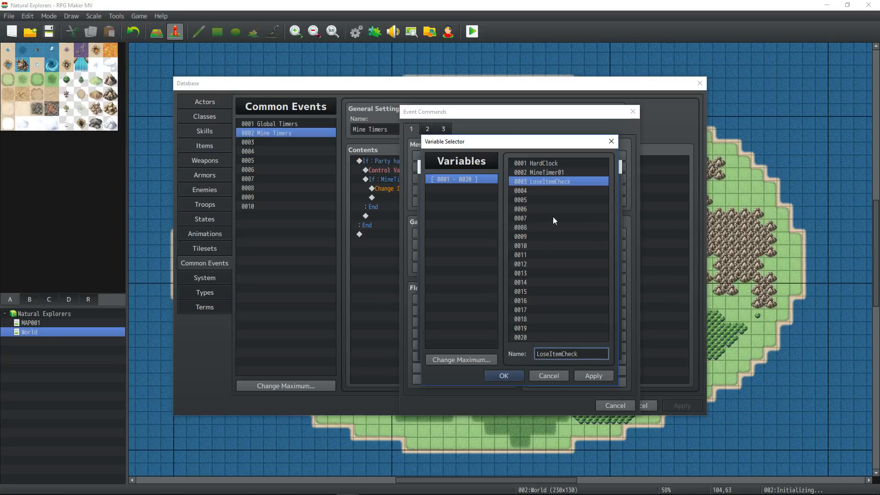
{"action": "left_click", "coordinate": [509, 375]}
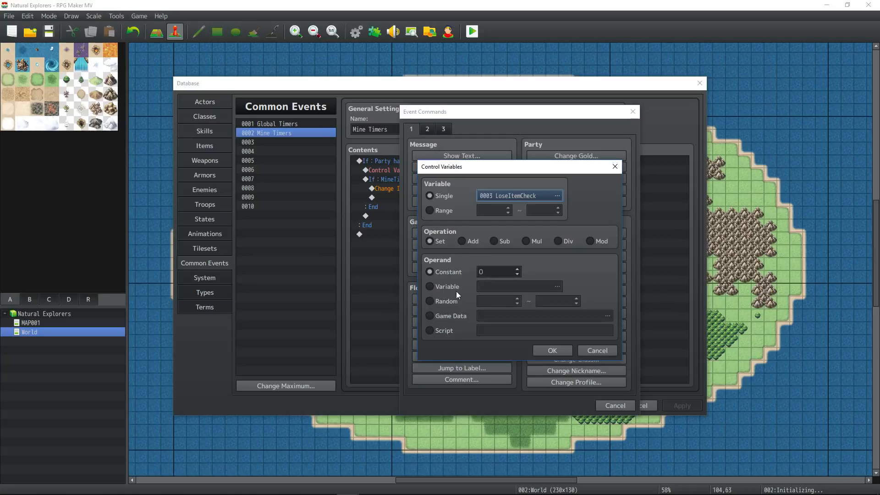
{"action": "left_click", "coordinate": [451, 302]}
{"action": "type", "text": "1"}
{"action": "key", "text": "Tab"}
{"action": "type", "text": "100"}
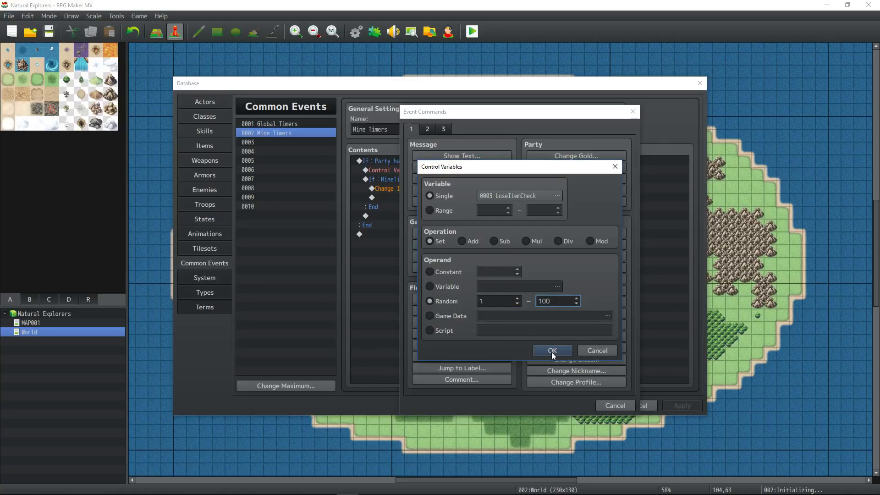
{"action": "left_click", "coordinate": [551, 350]}
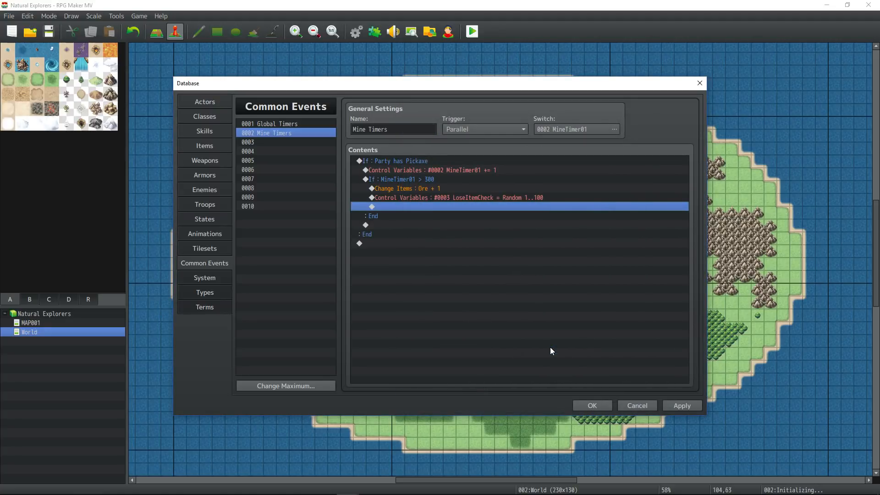
- Add a Conditional Branch checking variable LoseItemCheck ≤ 51
{"action": "right_click", "coordinate": [427, 207]}
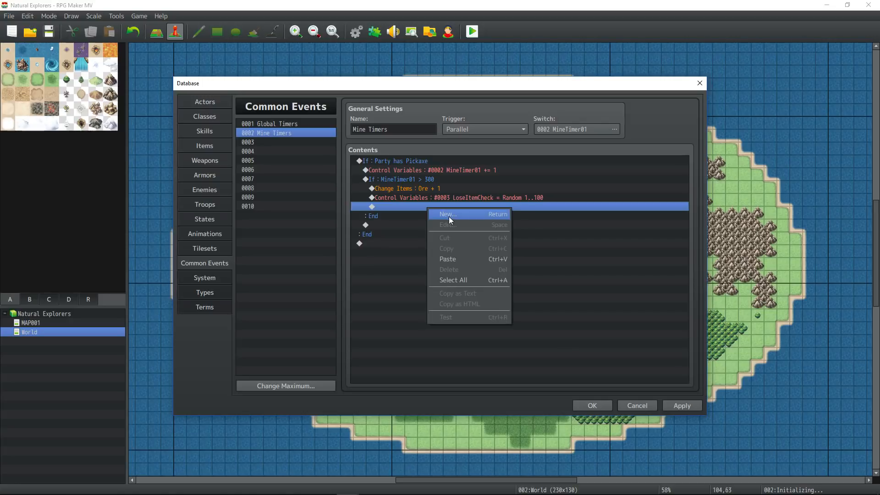
{"action": "left_click", "coordinate": [449, 217]}
{"action": "left_click", "coordinate": [463, 299]}
{"action": "left_click", "coordinate": [488, 222]}
{"action": "left_click", "coordinate": [549, 226]}
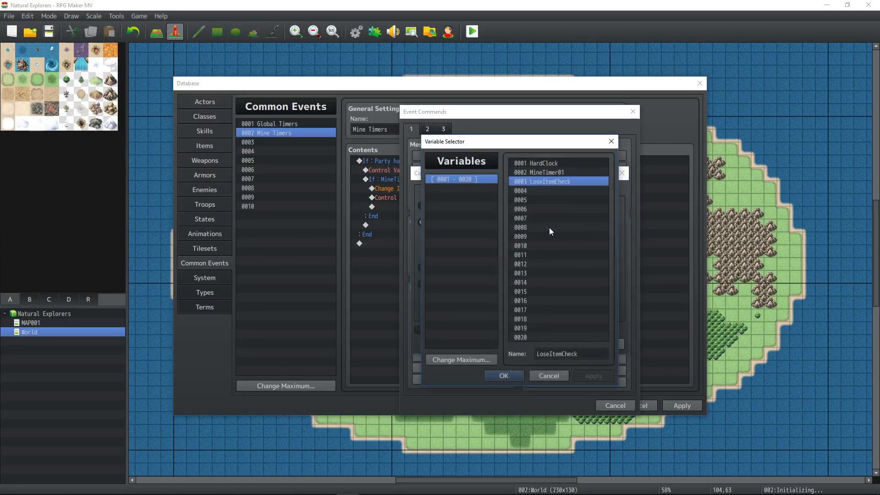
{"action": "left_click", "coordinate": [504, 375]}
{"action": "left_click", "coordinate": [579, 222]}
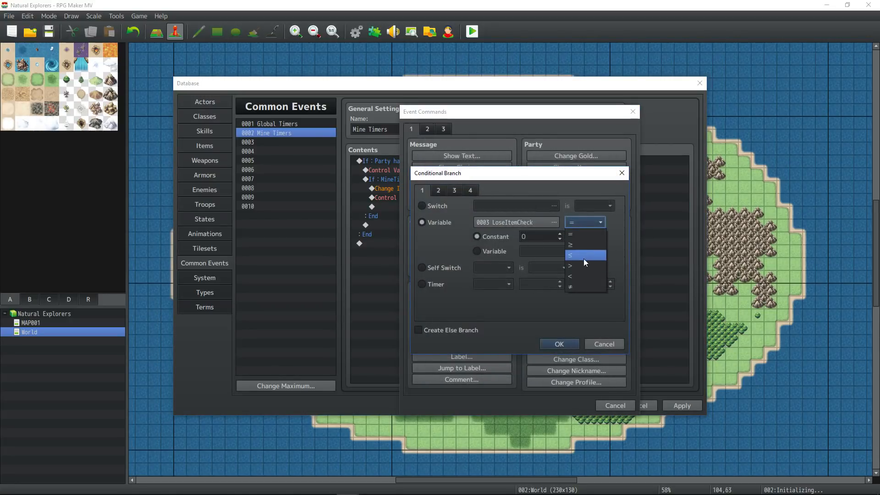
{"action": "left_click", "coordinate": [586, 255]}
{"action": "double_click", "coordinate": [546, 236]}
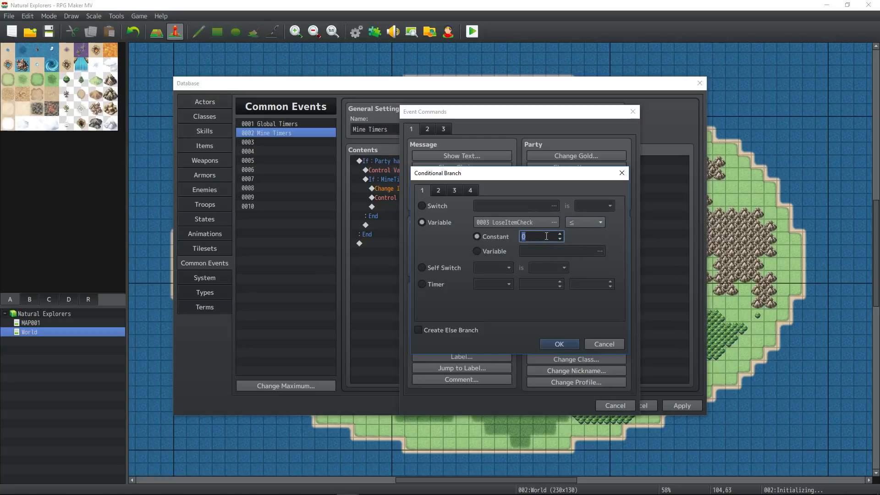
{"action": "type", "text": "51"}
{"action": "left_click", "coordinate": [555, 344]}
- Change the LoseItemCheck branch threshold from 51 to 49
{"action": "left_click_drag", "start_coordinate": [438, 190], "coordinate": [414, 218]}
{"action": "right_click", "coordinate": [415, 218]}
{"action": "left_click", "coordinate": [397, 218]}
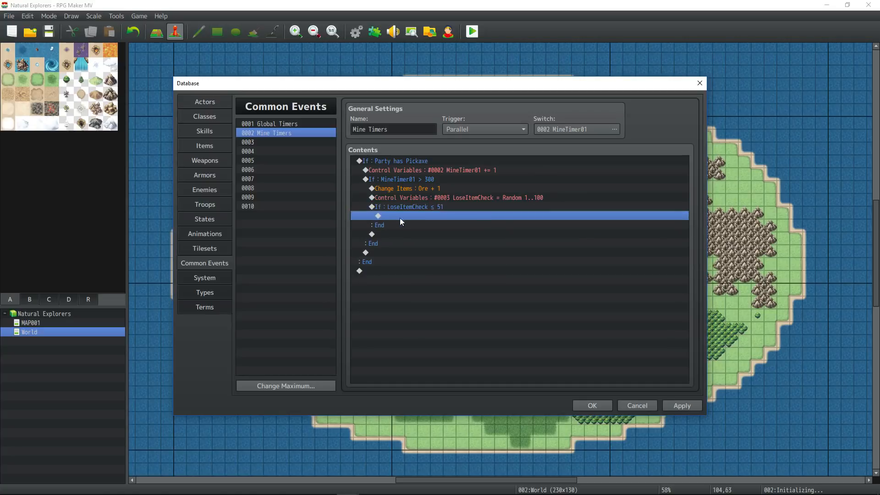
{"action": "double_click", "coordinate": [429, 209]}
{"action": "double_click", "coordinate": [543, 238]}
{"action": "type", "text": "49"}
{"action": "key", "text": "Return"}
- Inside the branch, add Change Items that decreases Pickaxe by a constant 1
{"action": "left_click", "coordinate": [469, 213]}
{"action": "left_click", "coordinate": [469, 209]}
{"action": "left_click", "coordinate": [469, 222]}
{"action": "left_click", "coordinate": [432, 207]}
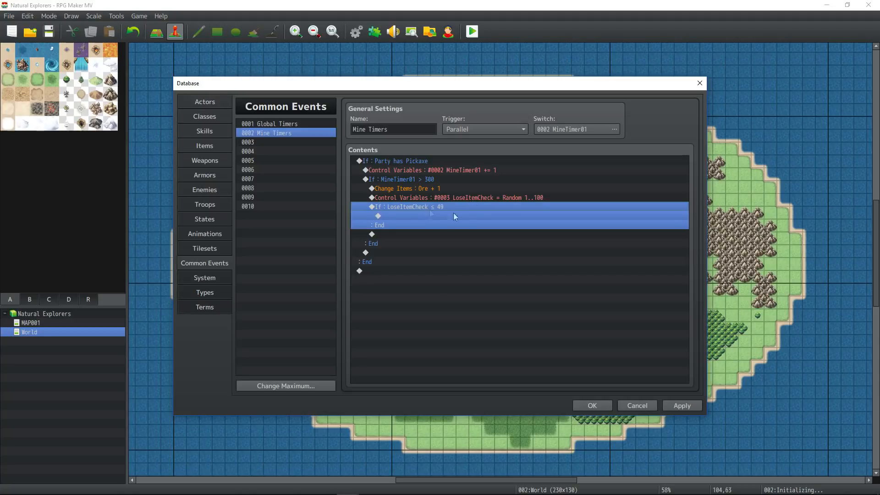
{"action": "left_click", "coordinate": [437, 215]}
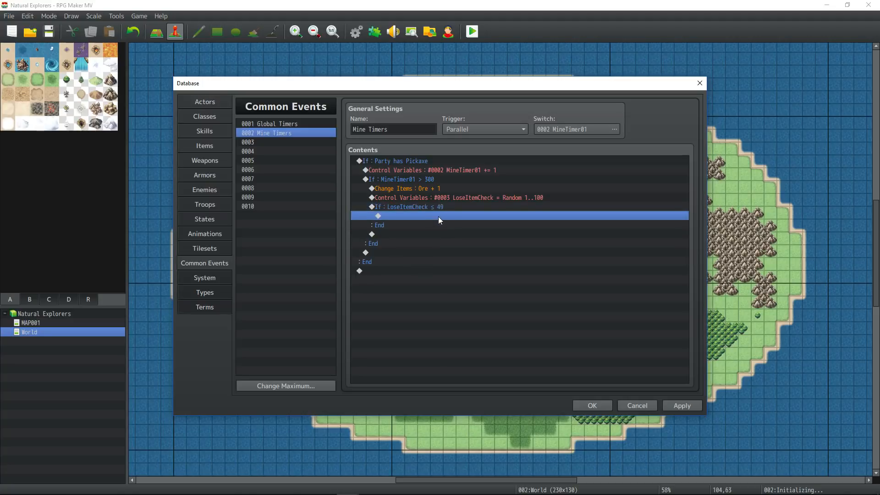
{"action": "right_click", "coordinate": [416, 215]}
{"action": "left_click", "coordinate": [433, 221]}
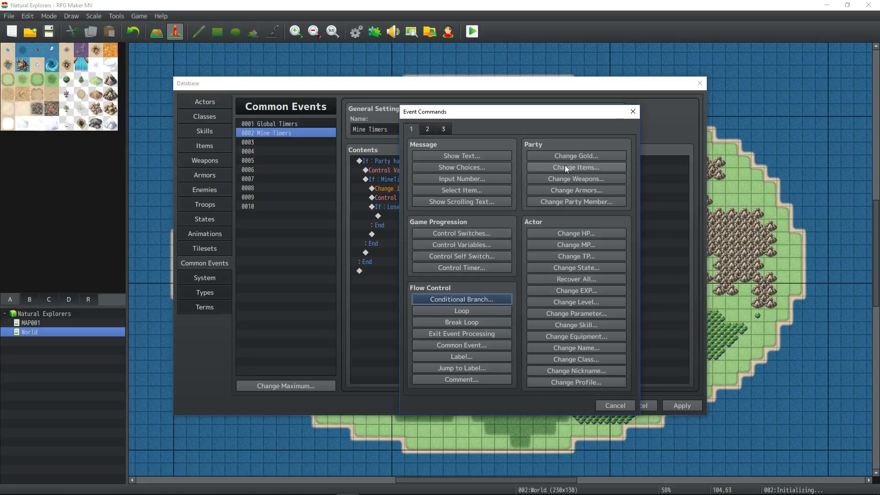
{"action": "left_click", "coordinate": [565, 166]}
{"action": "left_click", "coordinate": [506, 252]}
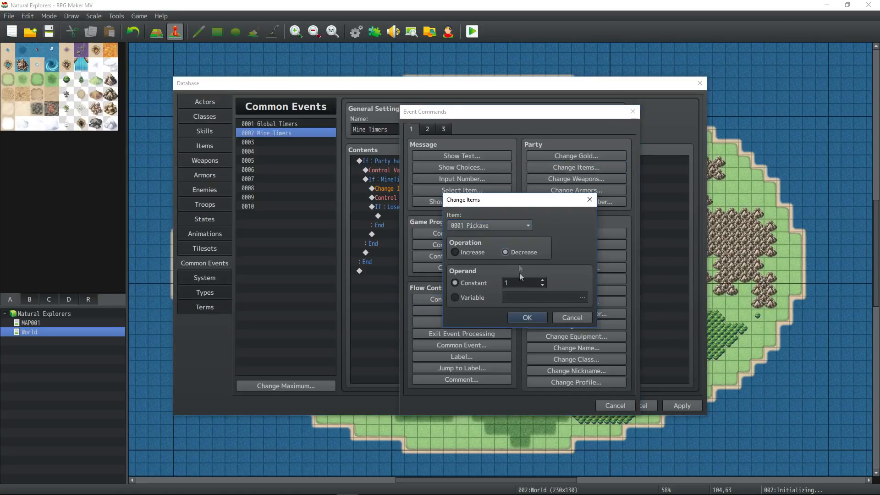
{"action": "left_click", "coordinate": [527, 320]}
- Open the LoseItemCheck random roll command to review its settings
{"action": "left_click", "coordinate": [434, 200]}
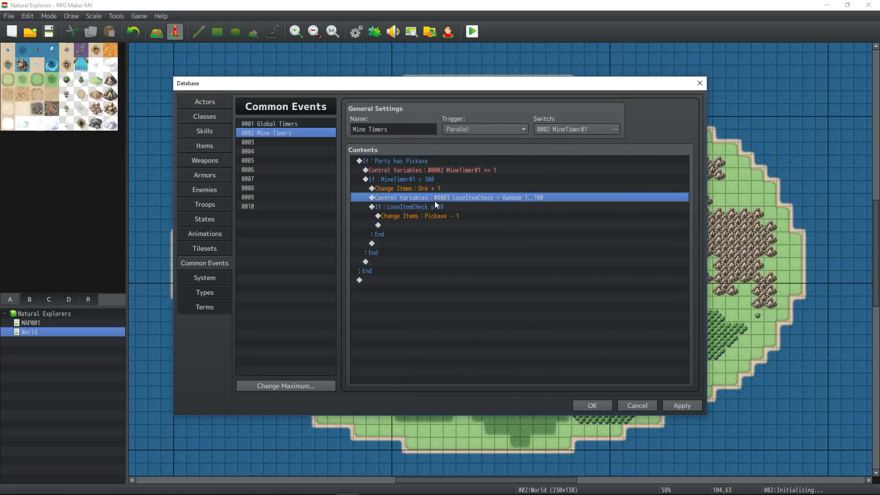
{"action": "right_click", "coordinate": [435, 200]}
{"action": "left_click", "coordinate": [458, 220]}
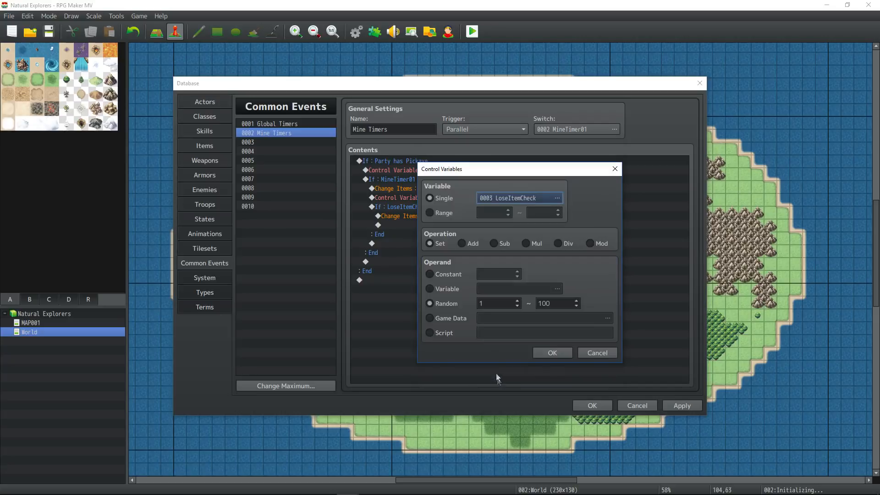
- Keep the Random 1..100 roll unchanged and review the lines around the Pickaxe removal
{"action": "left_click", "coordinate": [547, 351]}
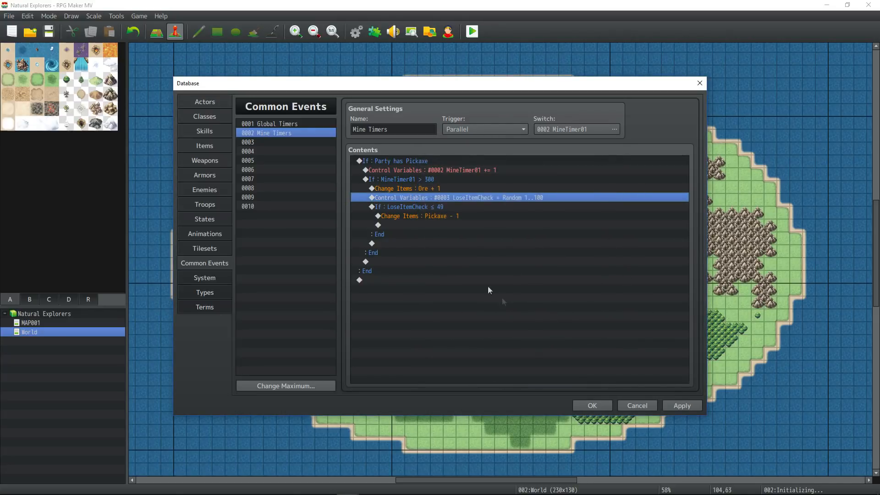
{"action": "left_click", "coordinate": [440, 207]}
{"action": "left_click", "coordinate": [439, 216]}
{"action": "left_click", "coordinate": [448, 206]}
{"action": "left_click", "coordinate": [447, 224]}
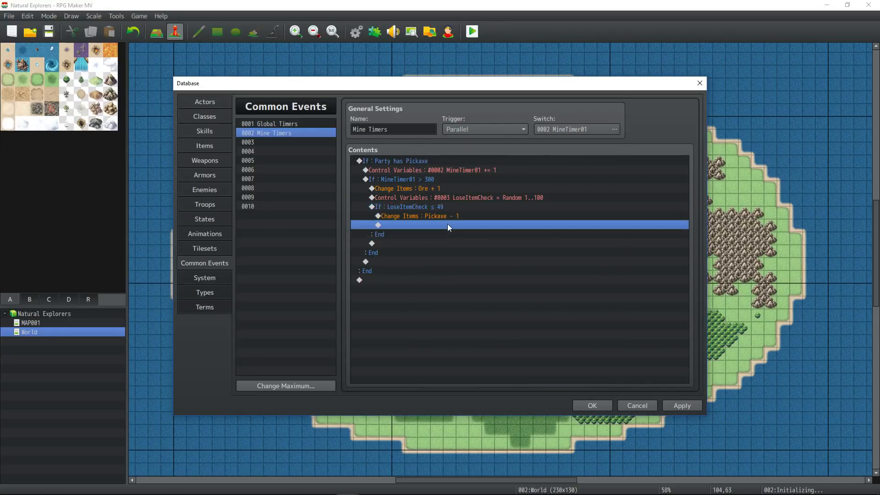
{"action": "left_click", "coordinate": [447, 216]}
{"action": "left_click", "coordinate": [428, 223]}
{"action": "left_click", "coordinate": [445, 189]}
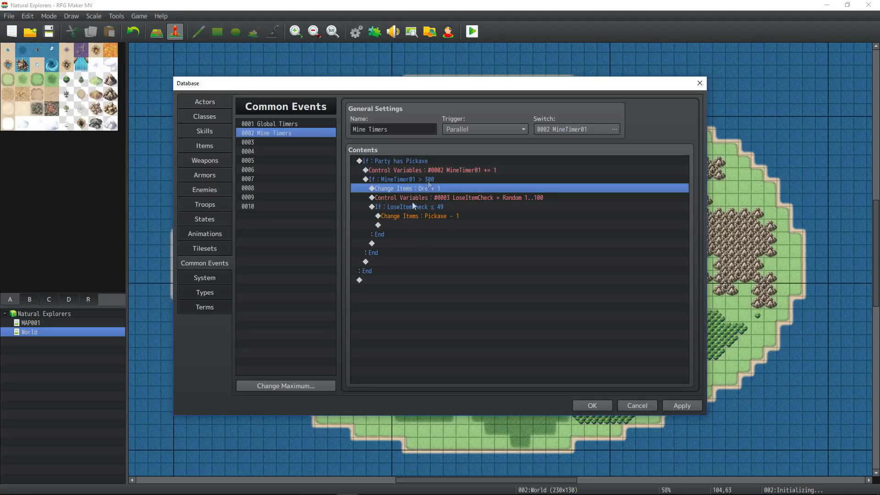
{"action": "left_click", "coordinate": [402, 232]}
{"action": "left_click", "coordinate": [405, 227]}
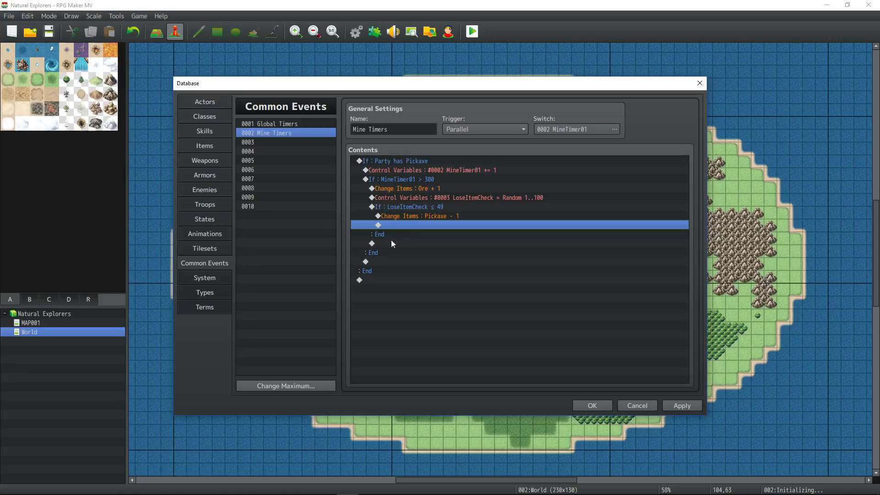
{"action": "left_click", "coordinate": [391, 241]}
{"action": "left_click", "coordinate": [401, 199]}
- Review the MineTimer01 > 300 and Party has Pickaxe blocks line by line
{"action": "left_click_drag", "start_coordinate": [402, 210], "coordinate": [411, 180]}
{"action": "left_click_drag", "start_coordinate": [399, 244], "coordinate": [401, 159]}
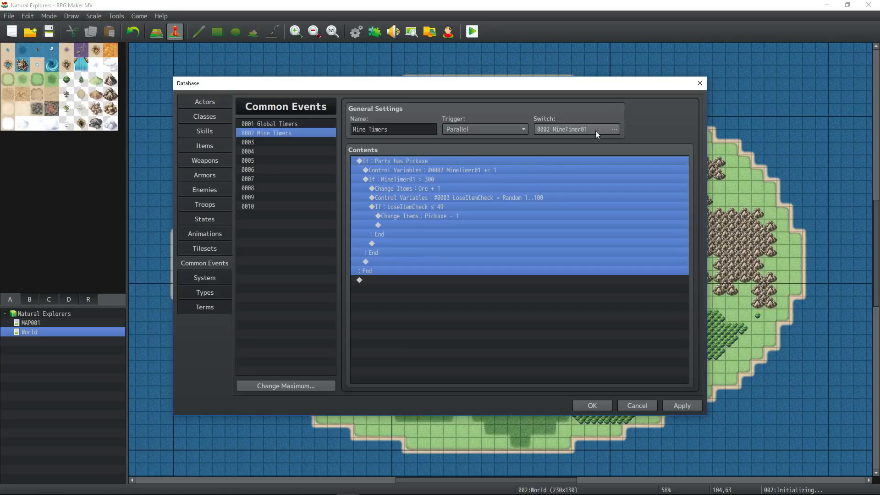
{"action": "left_click", "coordinate": [454, 170]}
{"action": "left_click", "coordinate": [438, 179]}
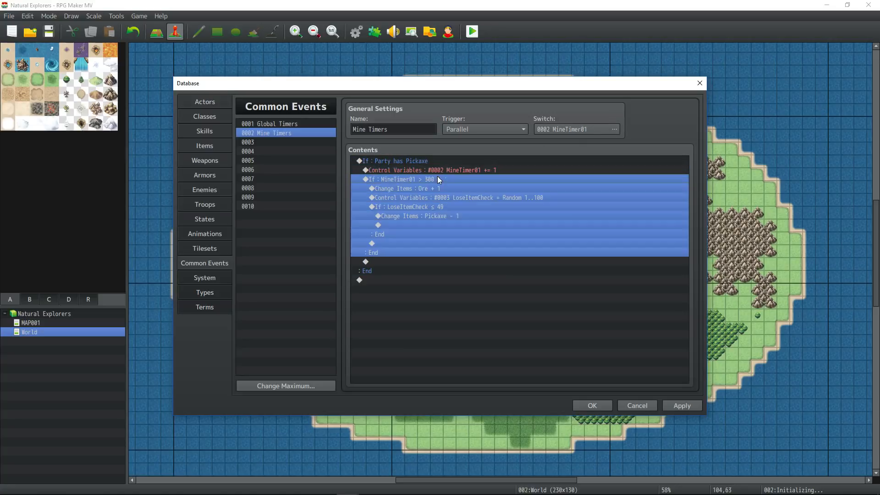
{"action": "left_click", "coordinate": [431, 189]}
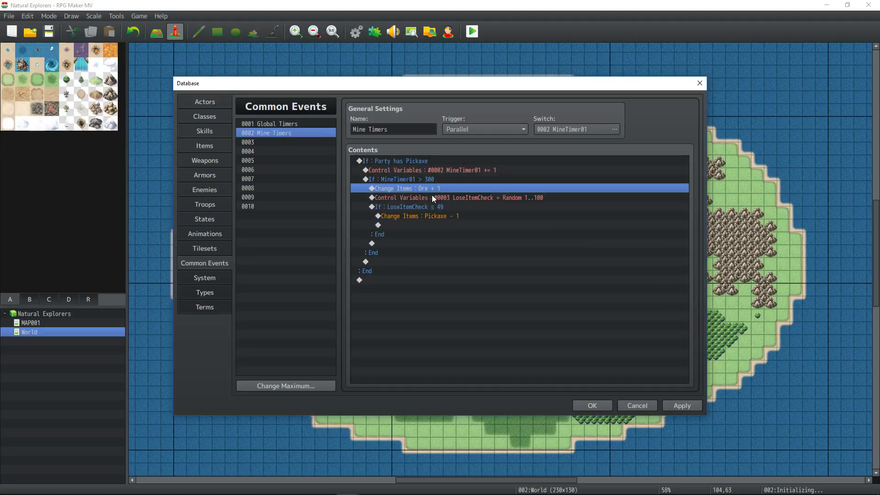
{"action": "left_click", "coordinate": [432, 197]}
{"action": "left_click", "coordinate": [431, 207]}
{"action": "left_click", "coordinate": [434, 200]}
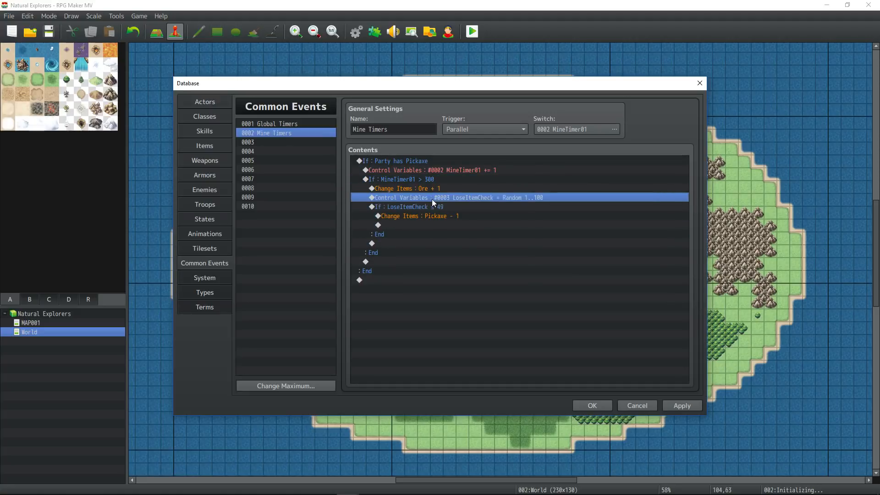
{"action": "left_click", "coordinate": [429, 207]}
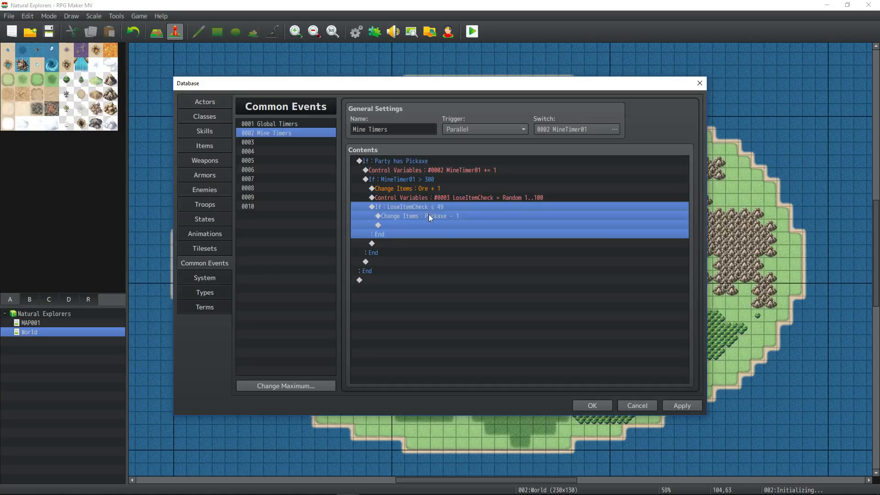
{"action": "left_click", "coordinate": [398, 239]}
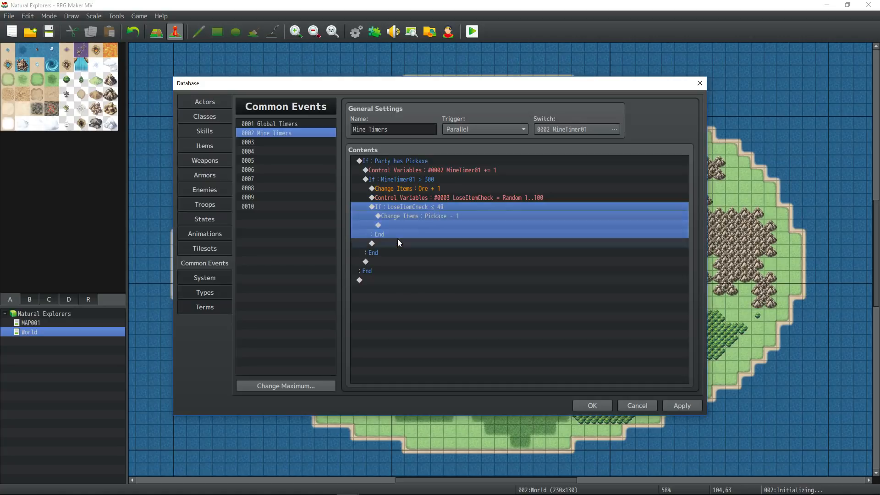
{"action": "left_click", "coordinate": [405, 191]}
{"action": "left_click", "coordinate": [406, 200]}
{"action": "left_click", "coordinate": [394, 238]}
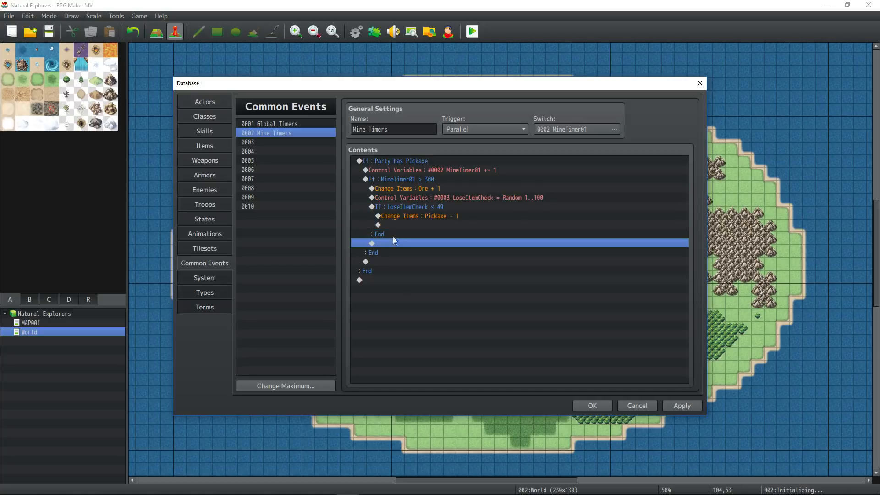
- After the LoseItemCheck branch, set switch 0002 MineTimer01 OFF, then apply and save the database
{"action": "right_click", "coordinate": [390, 244]}
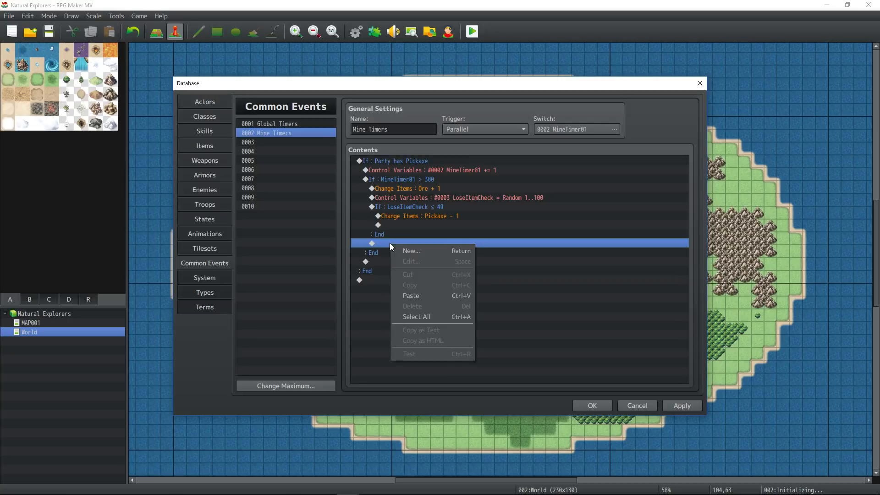
{"action": "left_click", "coordinate": [428, 251]}
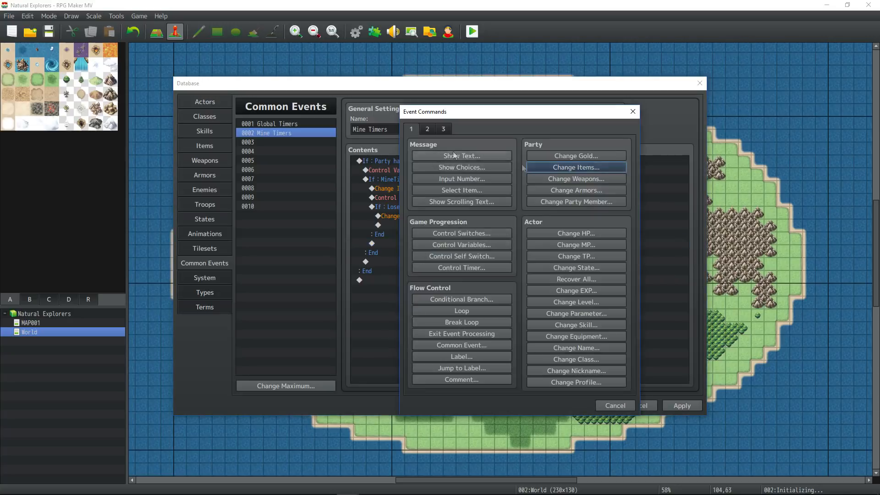
{"action": "left_click", "coordinate": [473, 233]}
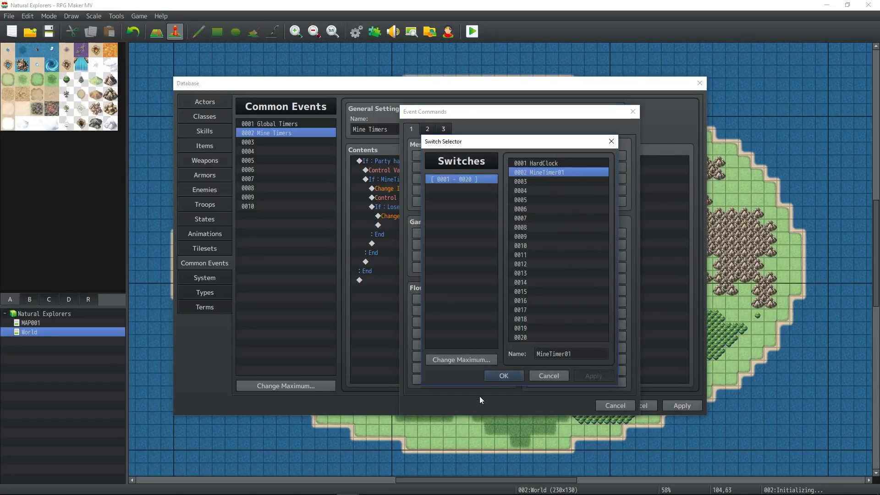
{"action": "left_click", "coordinate": [495, 375]}
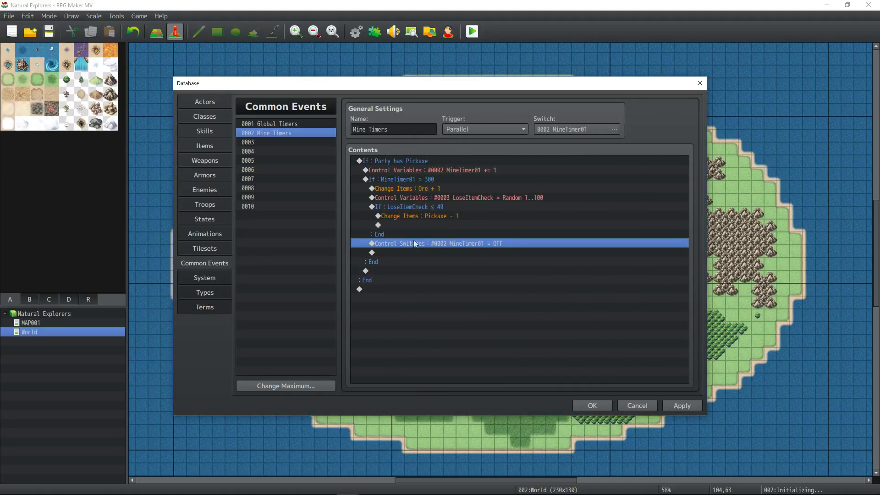
{"action": "left_click", "coordinate": [681, 403]}
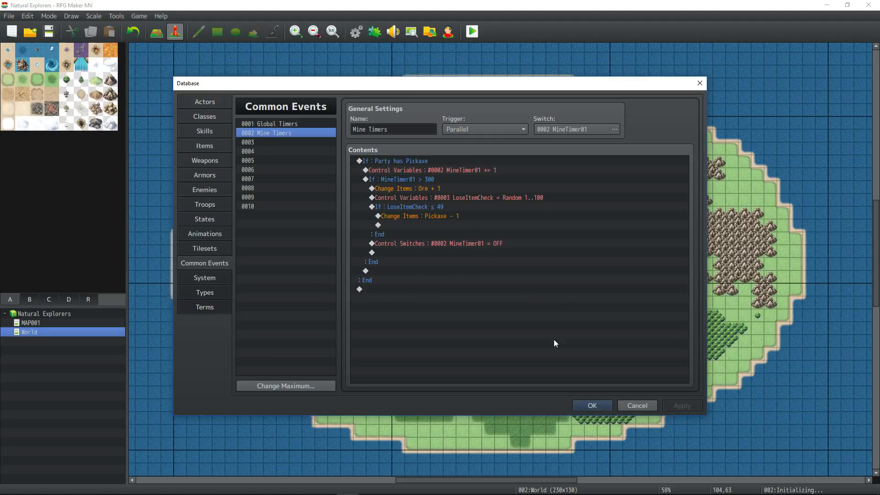
{"action": "left_click", "coordinate": [595, 407]}
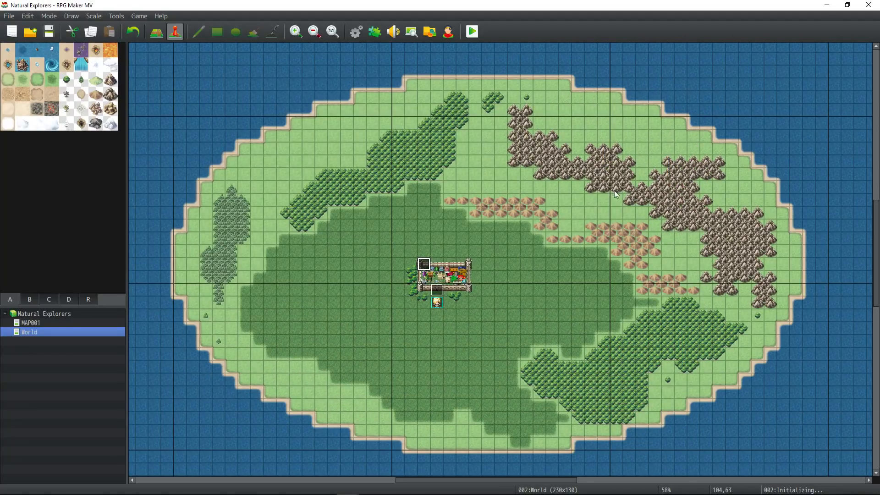
- Paint a cave entrance tile in the eastern mountains of the World map
{"action": "left_click", "coordinate": [29, 299]}
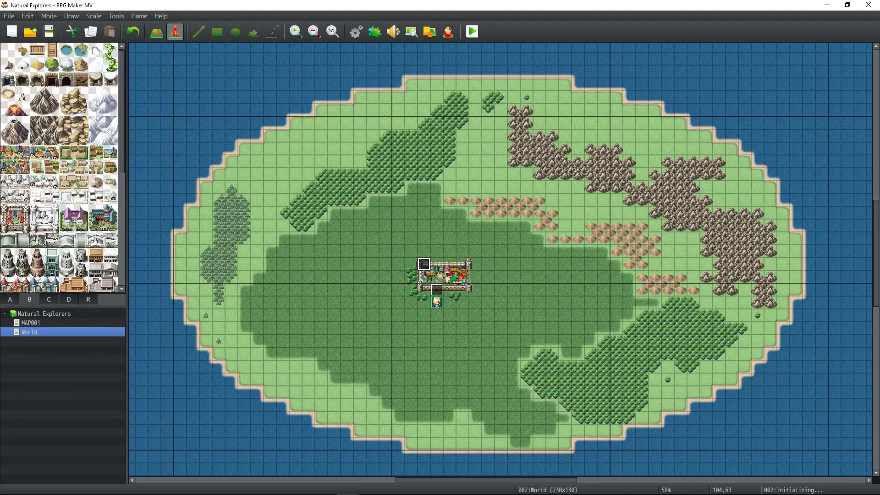
{"action": "left_click", "coordinate": [37, 79]}
{"action": "key", "text": "F5"}
{"action": "left_click", "coordinate": [744, 278]}
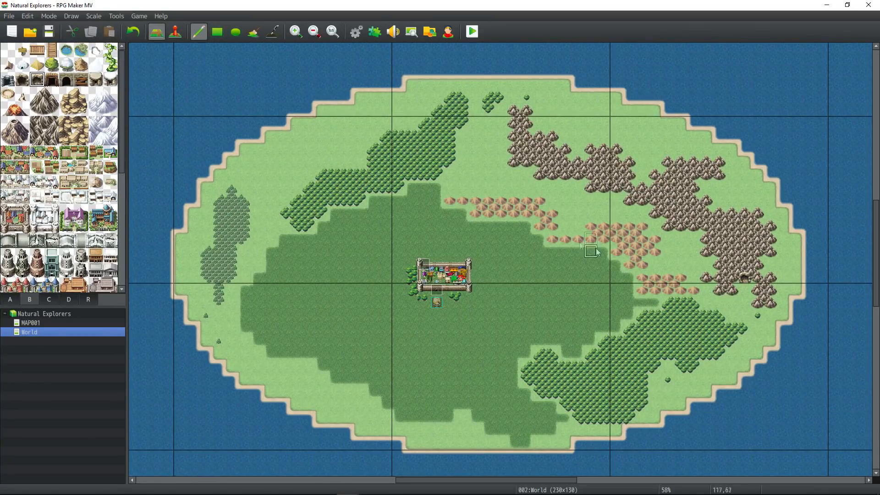
- Create an event at the cave showing the message 'Construct a Mine at this location?'
{"action": "left_click", "coordinate": [176, 31]}
{"action": "right_click", "coordinate": [744, 278]}
{"action": "left_click", "coordinate": [763, 281]}
{"action": "double_click", "coordinate": [417, 160]}
{"action": "left_click", "coordinate": [447, 155]}
{"action": "type", "text": "St"}
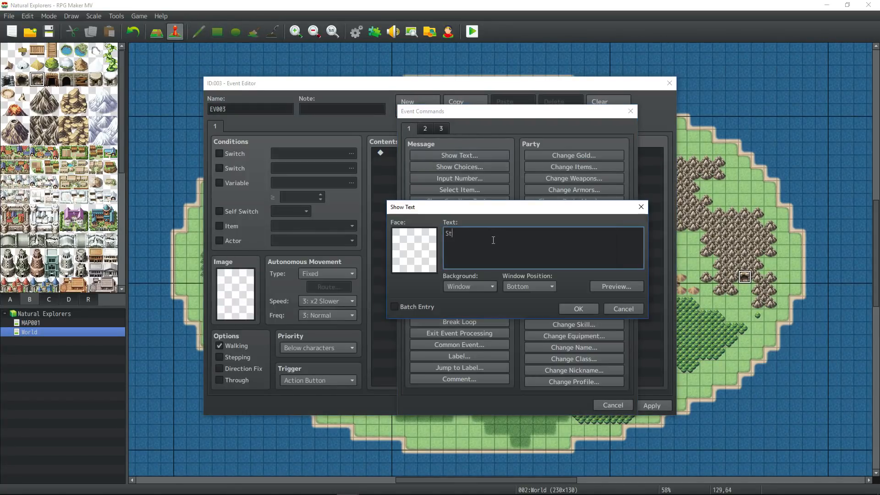
{"action": "type", "text": "art construct"}
{"action": "key", "text": "ctrl+BackSpace"}
{"action": "key", "text": "ctrl+BackSpace"}
{"action": "type", "text": "Construct a Mine?"}
{"action": "key", "text": "BackSpace"}
{"action": "type", "text": "at this location?"}
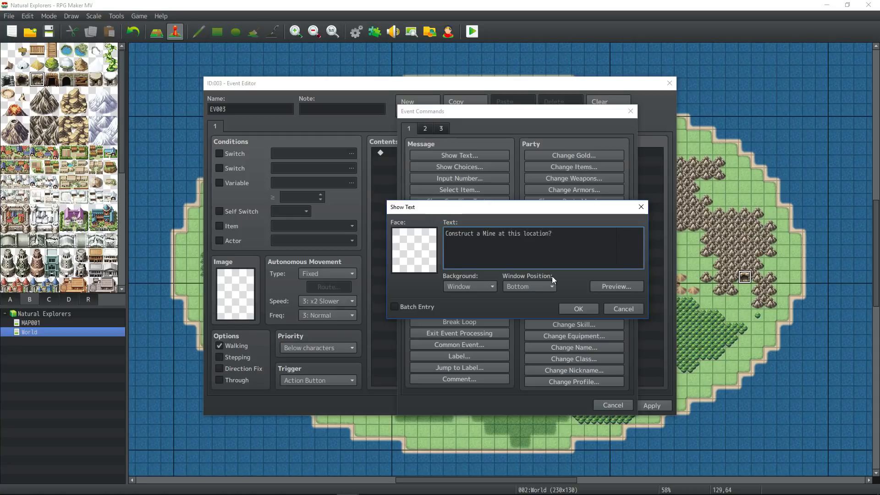
{"action": "left_click", "coordinate": [578, 309]}
- Add choices 'Yes, build a Mine here' and 'Not right now.', then apply and close the event
{"action": "double_click", "coordinate": [452, 178]}
{"action": "left_click", "coordinate": [459, 167]}
{"action": "type", "text": "Yes, build a Mine here"}
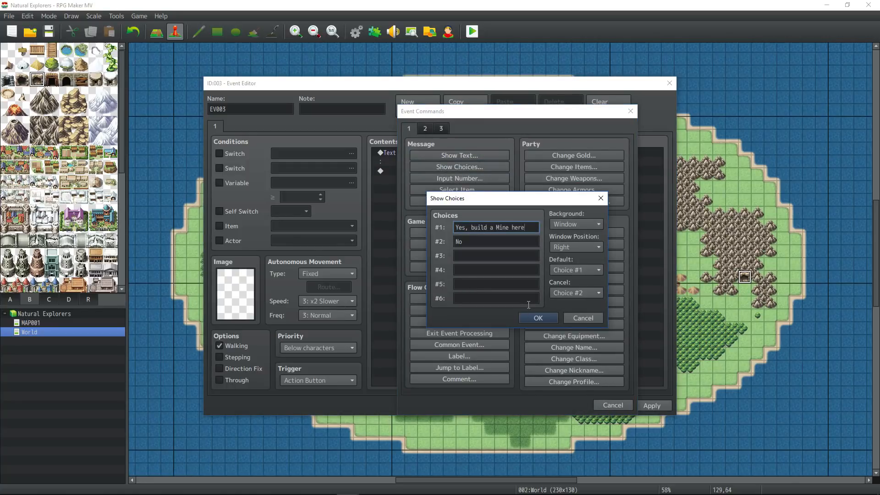
{"action": "key", "text": "Tab"}
{"action": "type", "text": "Not right now."}
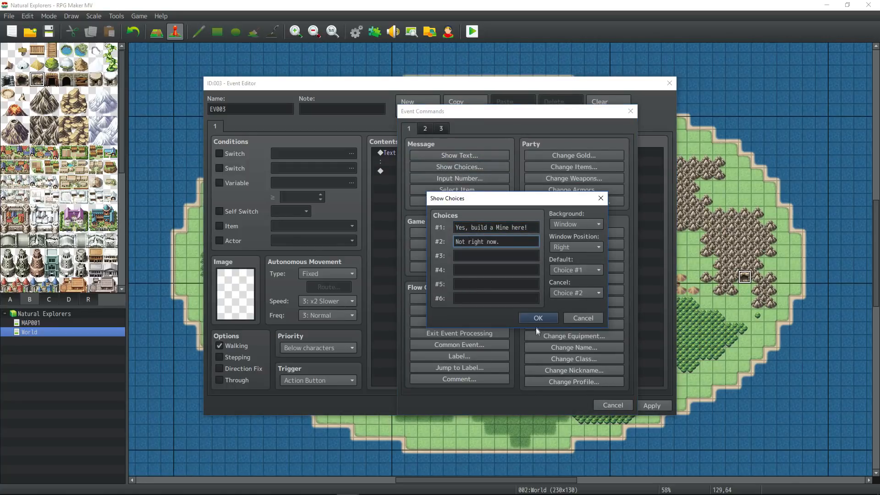
{"action": "left_click", "coordinate": [537, 318]}
{"action": "left_click", "coordinate": [651, 406]}
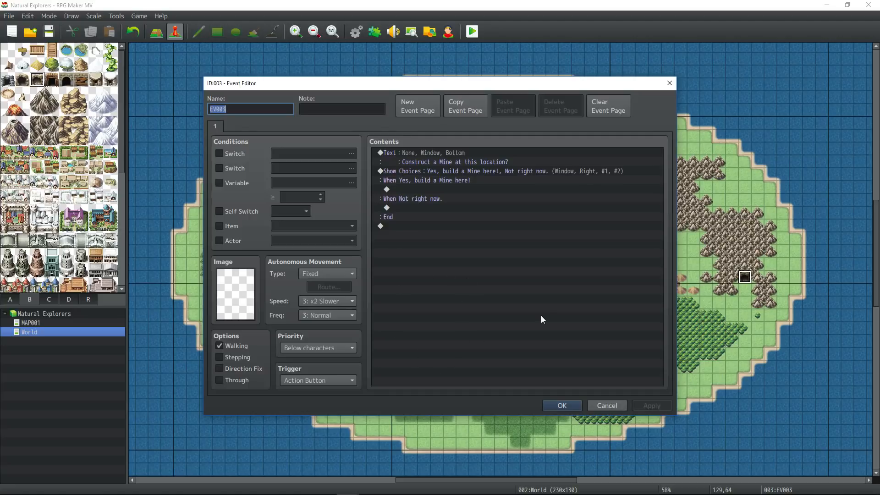
{"action": "left_click", "coordinate": [561, 406]}
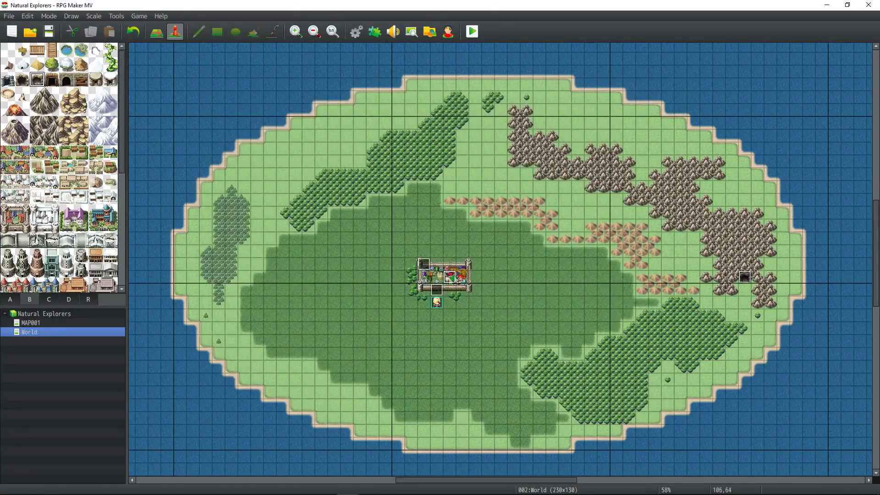
- Look over the town tiles and the mine event EV003 without changing anything
{"action": "left_click", "coordinate": [453, 277]}
{"action": "left_click", "coordinate": [461, 277]}
{"action": "double_click", "coordinate": [423, 267]}
{"action": "left_click", "coordinate": [462, 276]}
{"action": "double_click", "coordinate": [745, 277]}
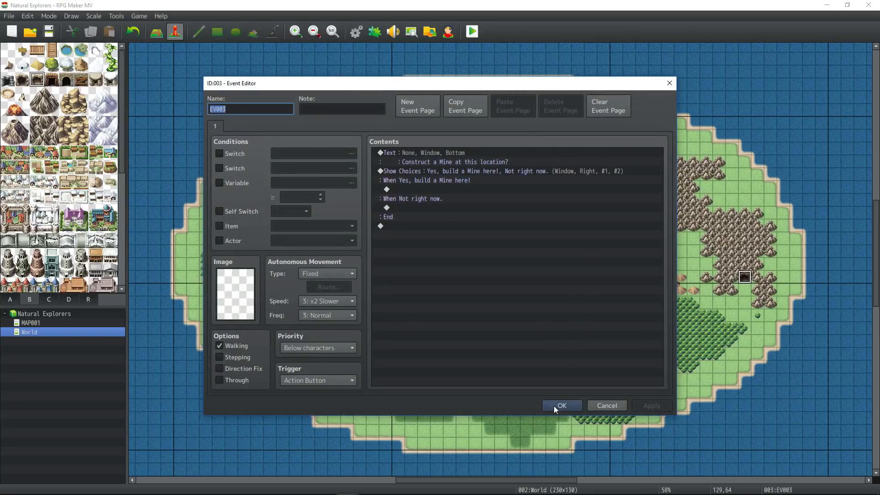
{"action": "left_click", "coordinate": [556, 404]}
- In the Initializing event, insert Change Gold +1000 at the top
{"action": "double_click", "coordinate": [423, 265]}
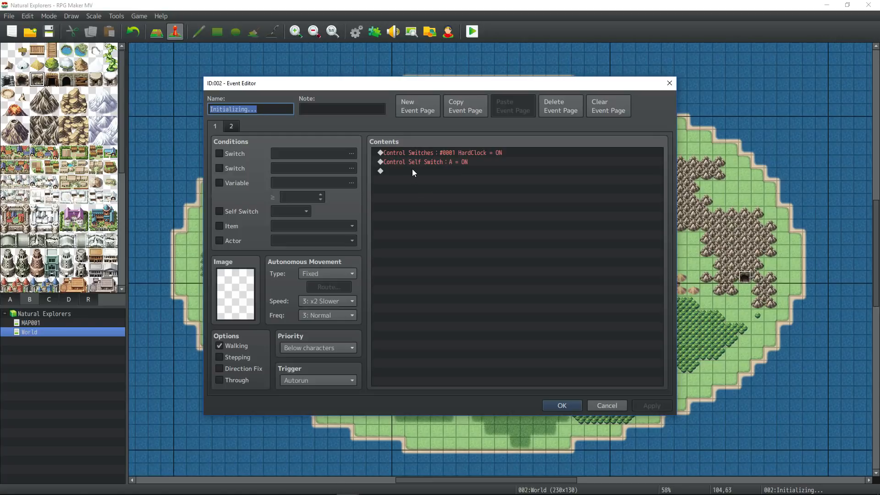
{"action": "right_click", "coordinate": [434, 153]}
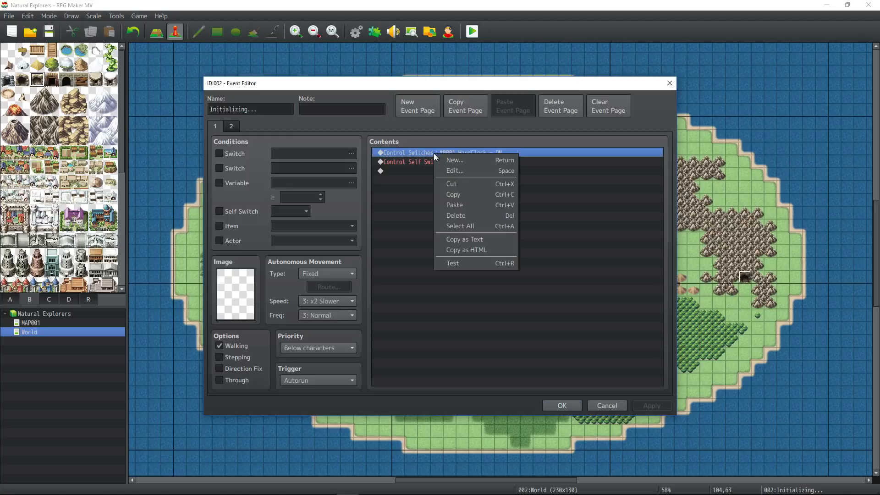
{"action": "left_click", "coordinate": [454, 160]}
{"action": "left_click", "coordinate": [575, 155]}
{"action": "double_click", "coordinate": [517, 270]}
{"action": "type", "text": "1000"}
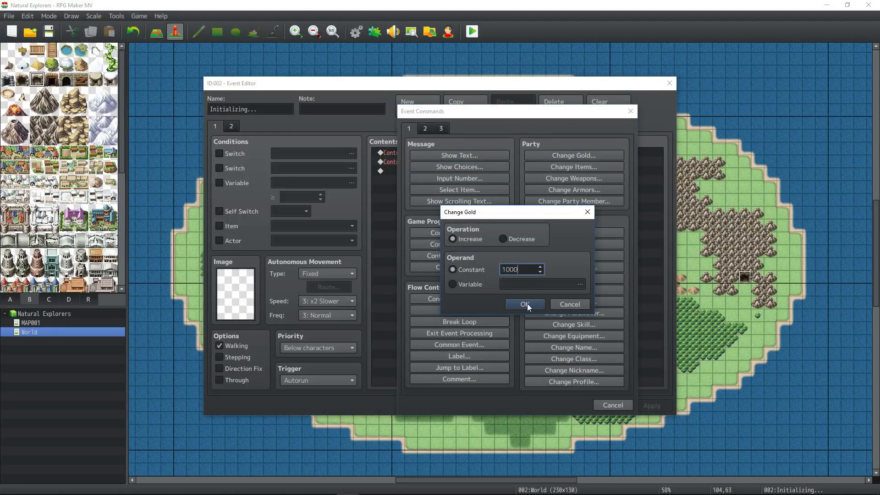
{"action": "left_click", "coordinate": [525, 304]}
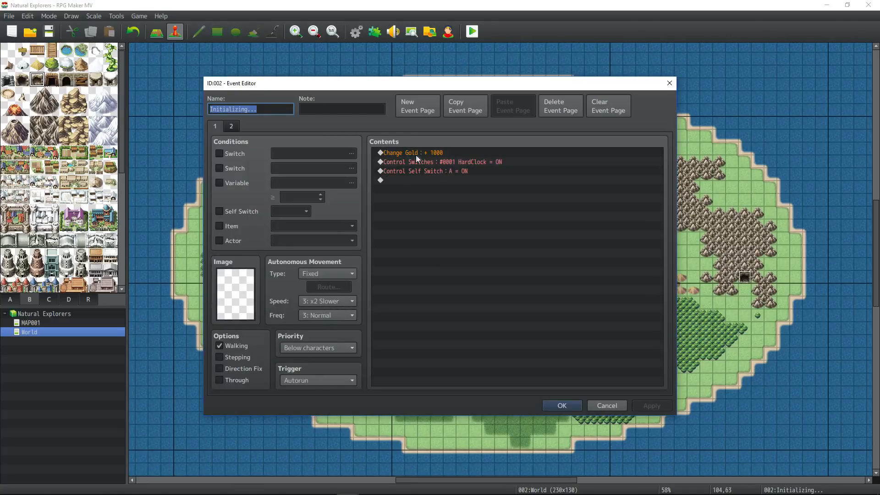
- Add Control Switches turning switch 0003, named StartingTownTimer, ON, and save the event
{"action": "double_click", "coordinate": [406, 165]}
{"action": "left_click", "coordinate": [465, 233]}
{"action": "left_click", "coordinate": [581, 241]}
{"action": "left_click", "coordinate": [550, 181]}
{"action": "left_click", "coordinate": [540, 353]}
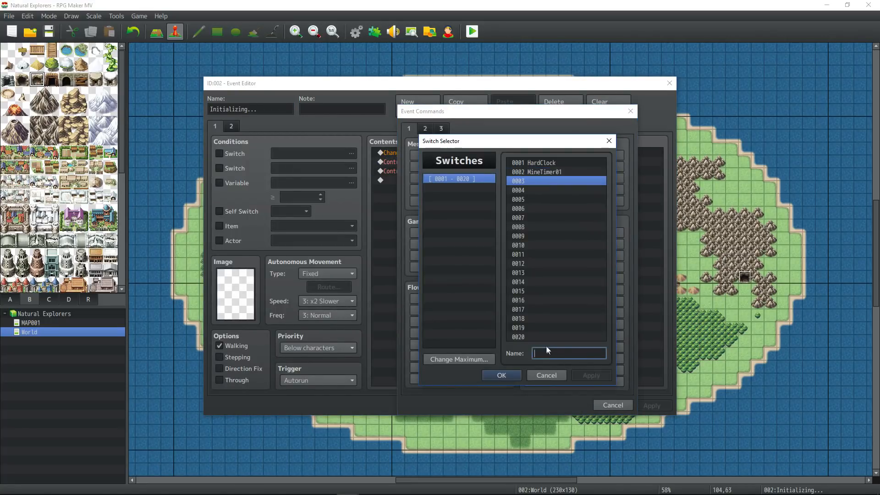
{"action": "type", "text": "StartingTownTimer"}
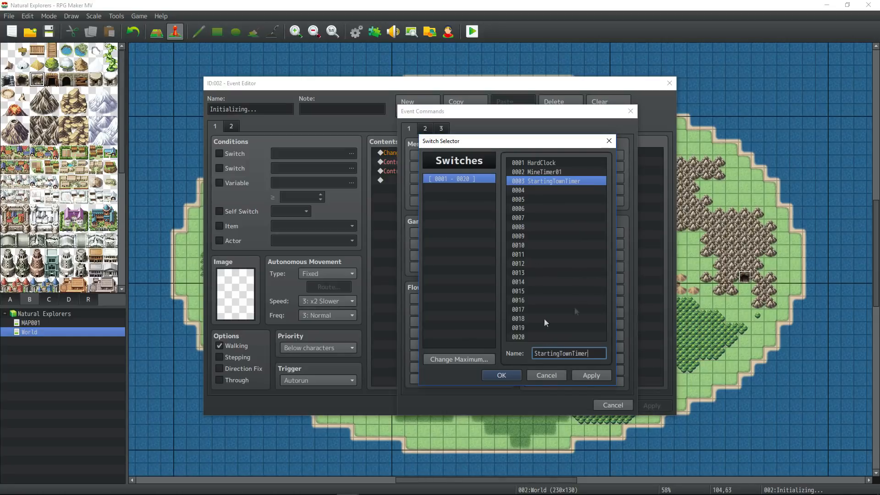
{"action": "left_click", "coordinate": [501, 375]}
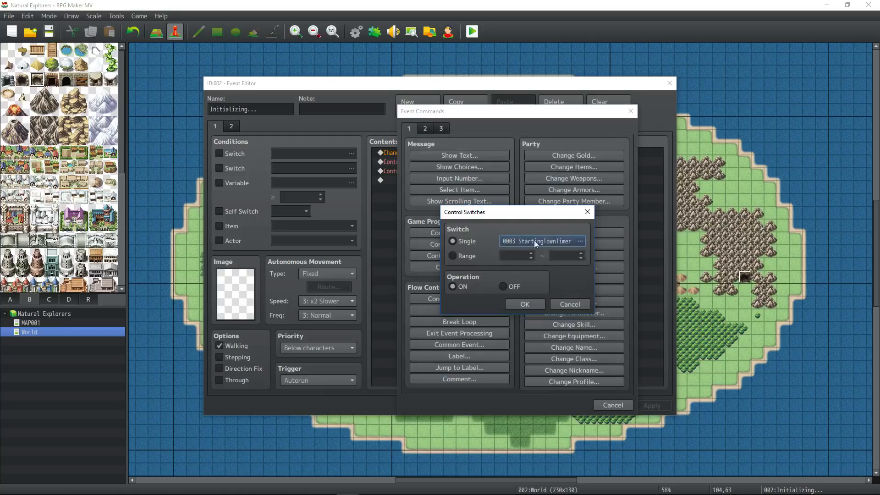
{"action": "left_click", "coordinate": [522, 303]}
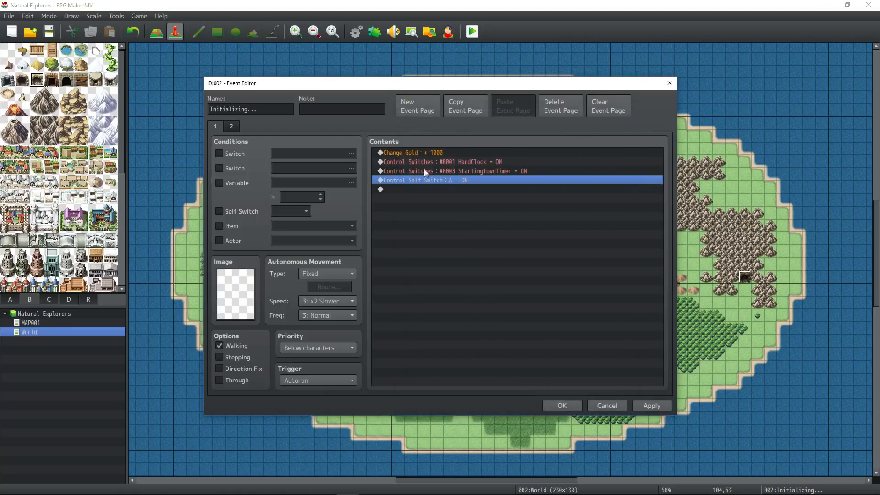
{"action": "left_click", "coordinate": [561, 405]}
- In the Database, rename common event 0003 to StartingTownTimer
{"action": "left_click", "coordinate": [356, 31]}
{"action": "left_click", "coordinate": [360, 130]}
{"action": "type", "text": "StartingTownTimer"}
{"action": "left_click", "coordinate": [266, 133]}
{"action": "left_click", "coordinate": [411, 130]}
- Tidy the common event names, removing the plural 's' from event 0001, then select StartingTownTimer
{"action": "key", "text": "BackSpace"}
{"action": "type", "text": "01"}
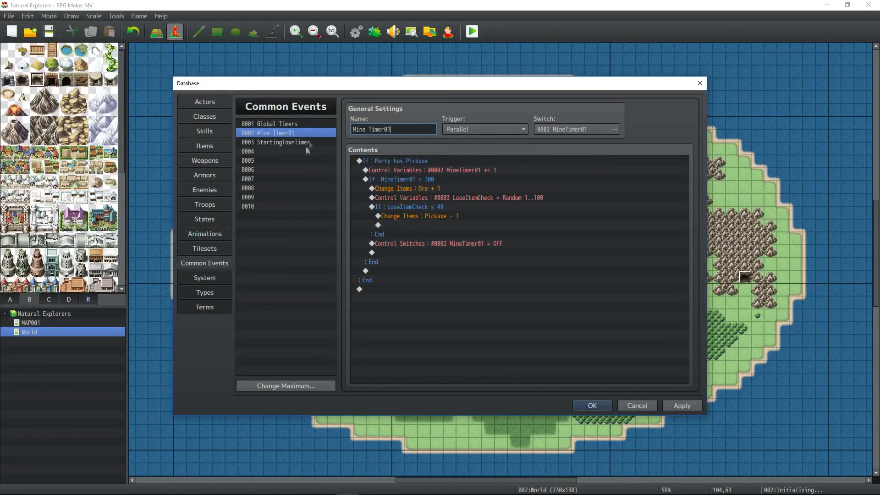
{"action": "left_click", "coordinate": [316, 125]}
{"action": "left_click", "coordinate": [404, 129]}
{"action": "key", "text": "BackSpace"}
{"action": "left_click", "coordinate": [280, 134]}
{"action": "left_click", "coordinate": [307, 143]}
- Set StartingTownTimer's trigger to Parallel, conditioned on switch 0003 StartingTownTimer
{"action": "left_click", "coordinate": [485, 130]}
{"action": "left_click", "coordinate": [486, 160]}
{"action": "left_click", "coordinate": [580, 133]}
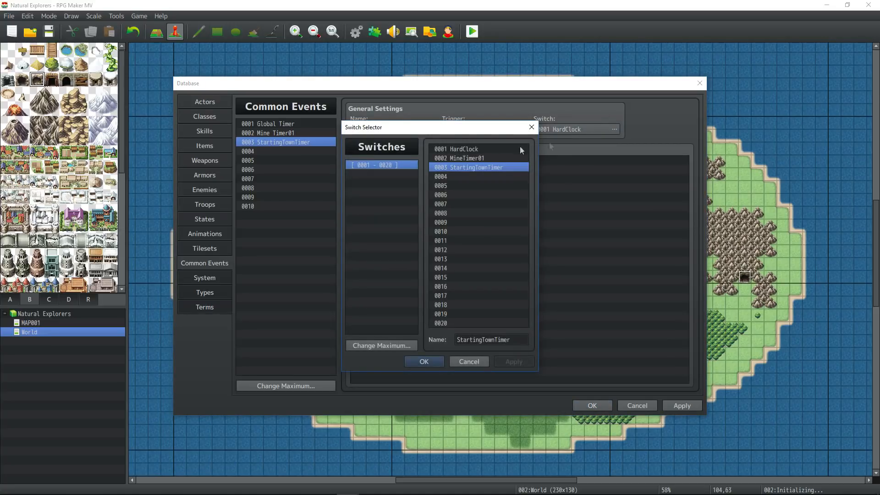
{"action": "left_click", "coordinate": [424, 362]}
- Add a Control Variables command adding 1 to variable 0004, named StartingTownTimer
{"action": "right_click", "coordinate": [416, 175]}
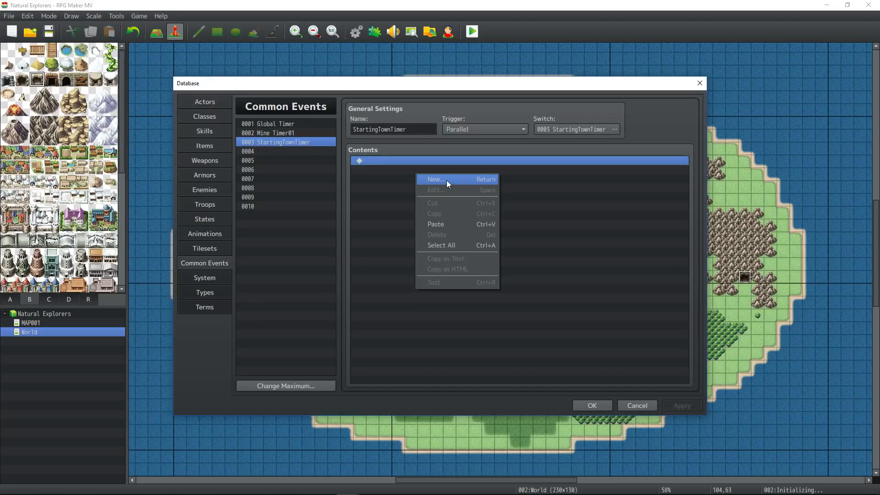
{"action": "left_click", "coordinate": [447, 180]}
{"action": "left_click", "coordinate": [474, 246]}
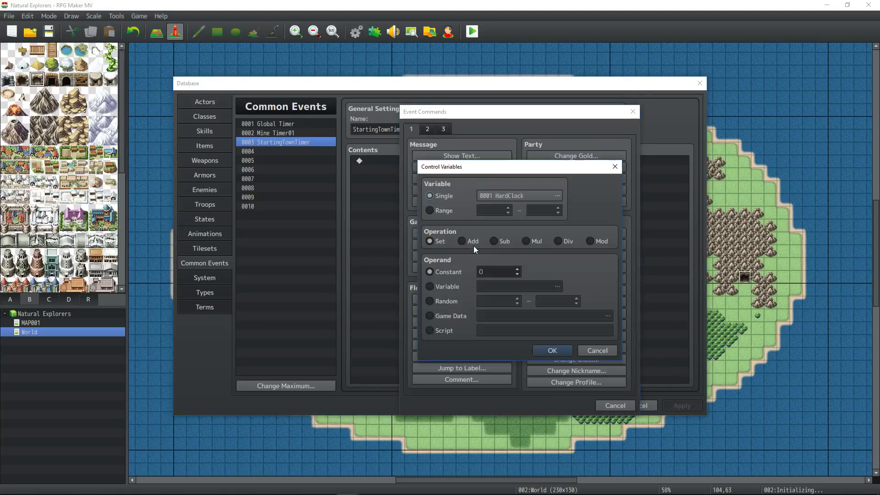
{"action": "left_click", "coordinate": [477, 210]}
{"action": "left_click", "coordinate": [532, 191]}
{"action": "left_click", "coordinate": [570, 354]}
{"action": "type", "text": "StartingTownTimer"}
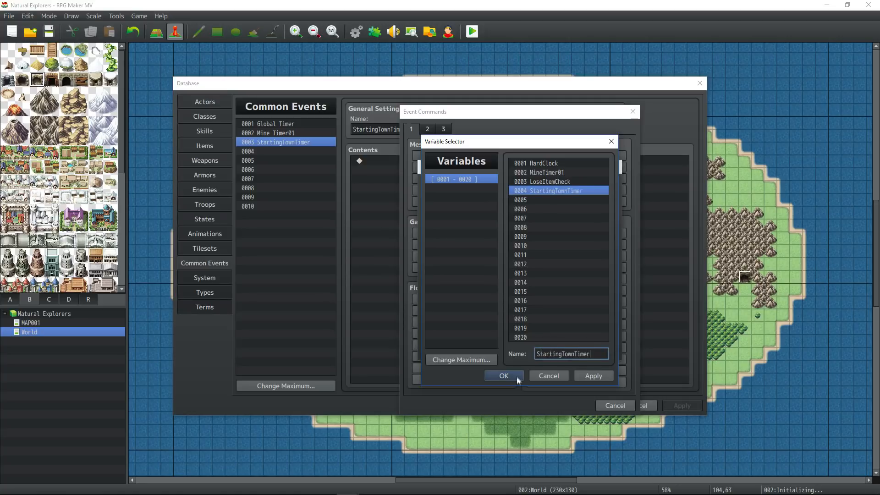
{"action": "left_click", "coordinate": [516, 376]}
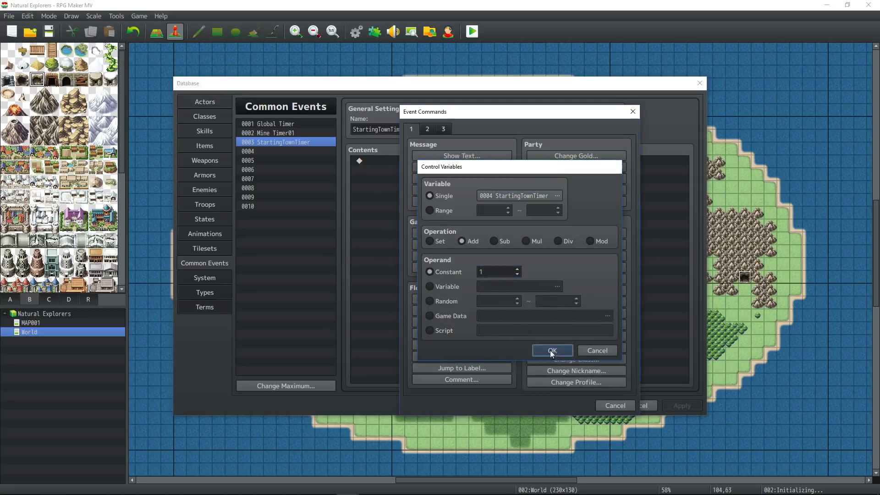
{"action": "left_click", "coordinate": [549, 350]}
- Add a Conditional Branch checking variable 0004 StartingTownTimer ≥ 600
{"action": "left_click", "coordinate": [489, 297]}
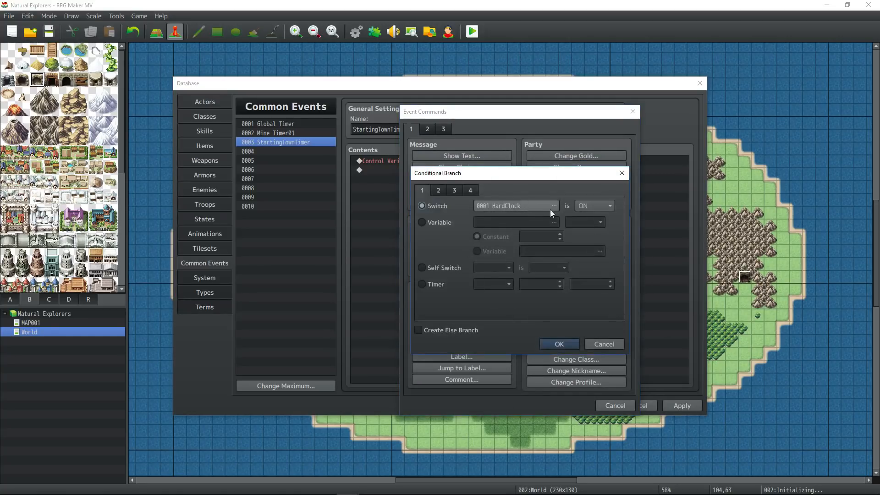
{"action": "left_click", "coordinate": [448, 223]}
{"action": "left_click", "coordinate": [538, 225]}
{"action": "left_click", "coordinate": [504, 375]}
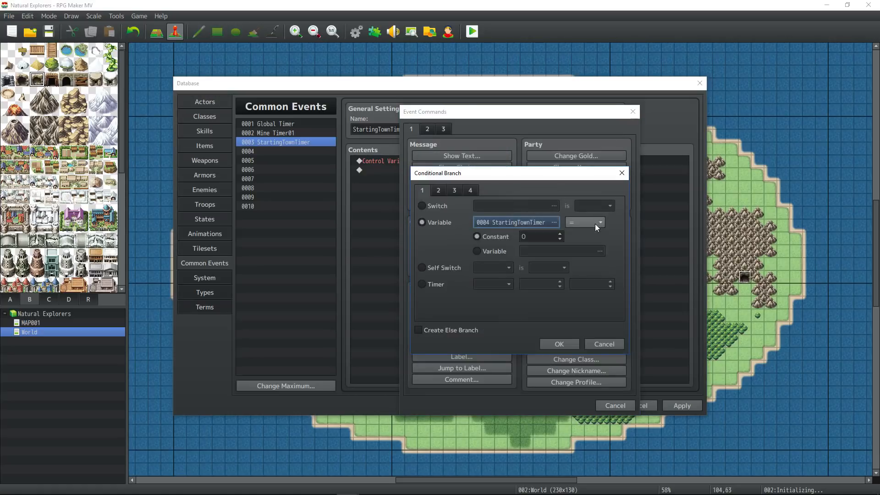
{"action": "left_click", "coordinate": [595, 224]}
{"action": "left_click", "coordinate": [582, 243]}
{"action": "left_click", "coordinate": [535, 237]}
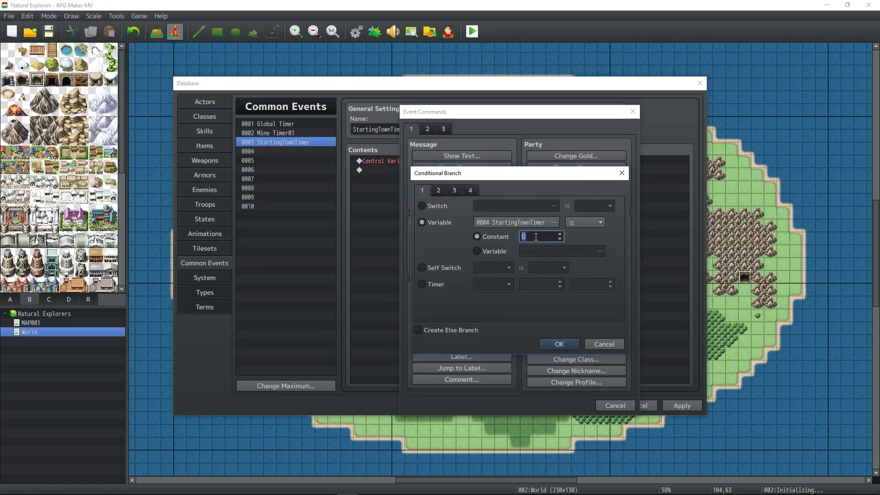
{"action": "type", "text": "600"}
{"action": "left_click", "coordinate": [559, 344]}
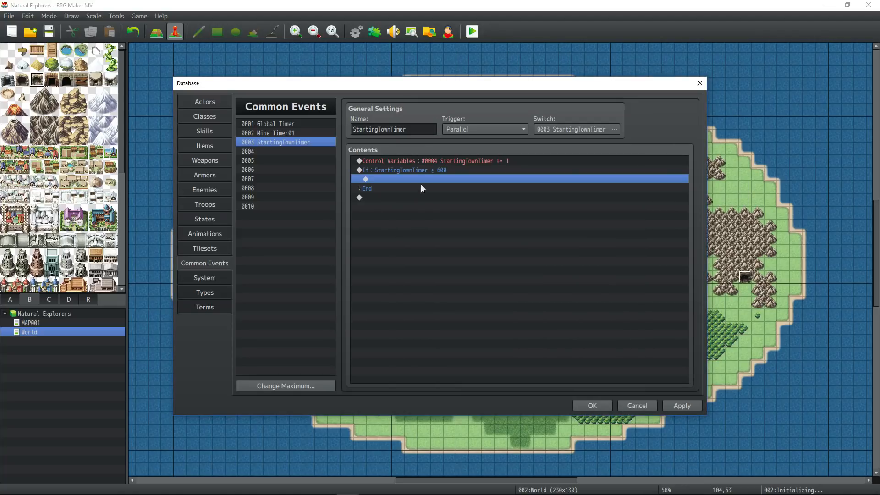
- Inside the branch, add Change Gold +100 and apply the common event
{"action": "double_click", "coordinate": [386, 181]}
{"action": "left_click", "coordinate": [577, 156]}
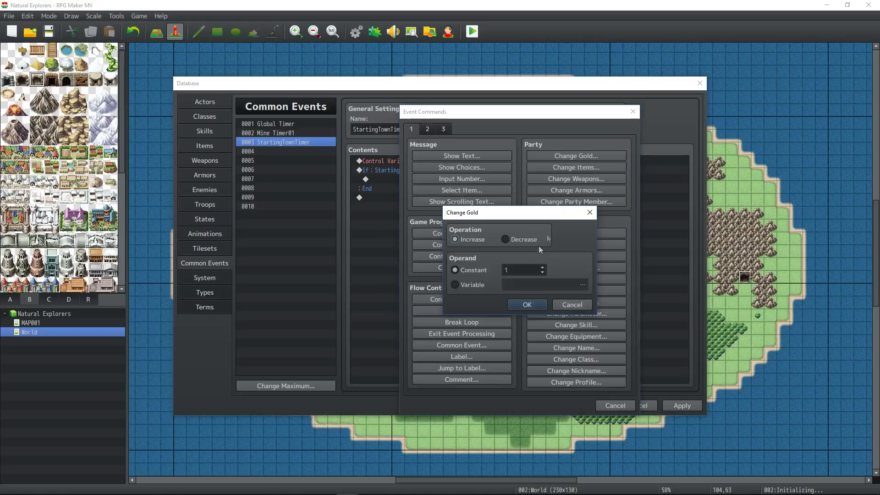
{"action": "type", "text": "100"}
{"action": "left_click", "coordinate": [528, 305]}
{"action": "left_click", "coordinate": [693, 404]}
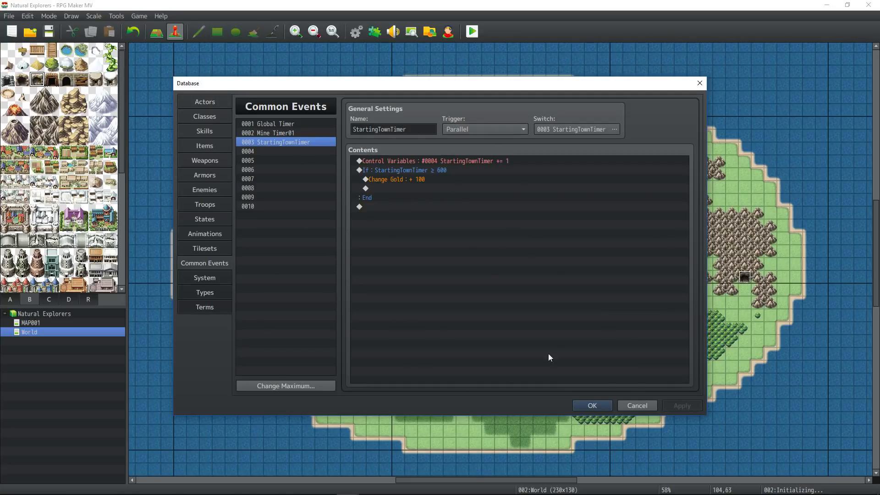
- Add a Show Animation command targeting the Player, then close the Database with OK
{"action": "right_click", "coordinate": [403, 185]}
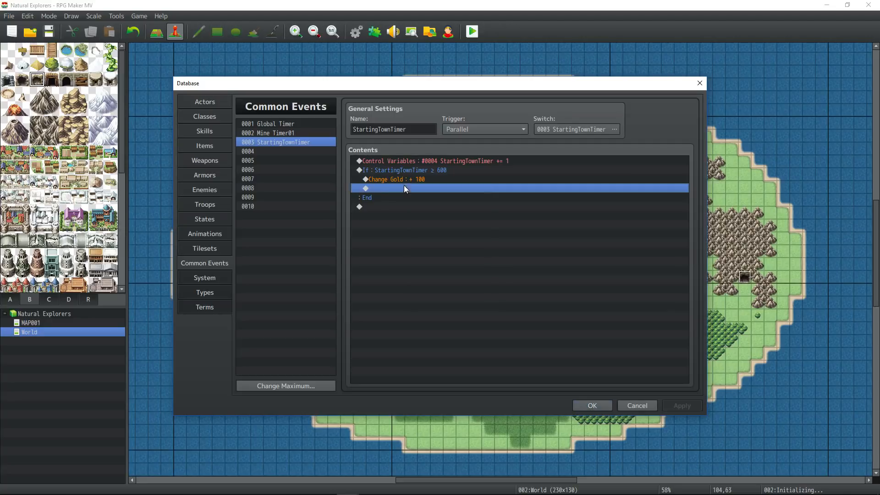
{"action": "left_click", "coordinate": [433, 193]}
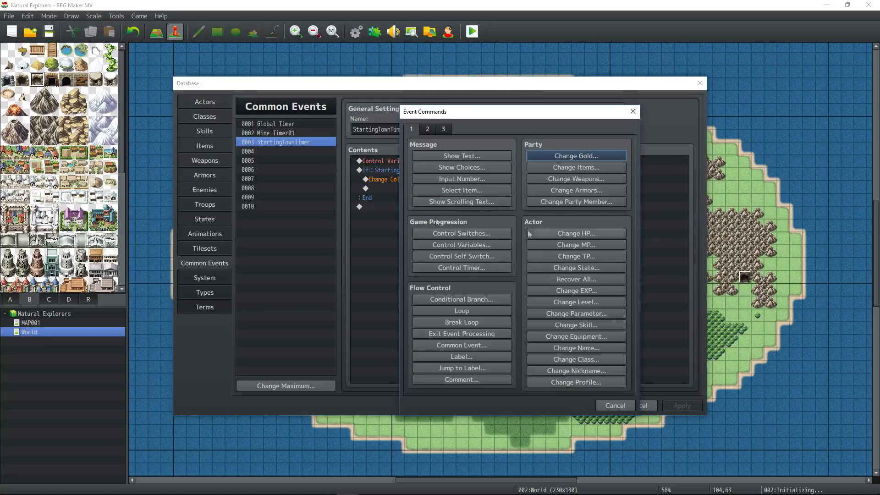
{"action": "left_click", "coordinate": [426, 130]}
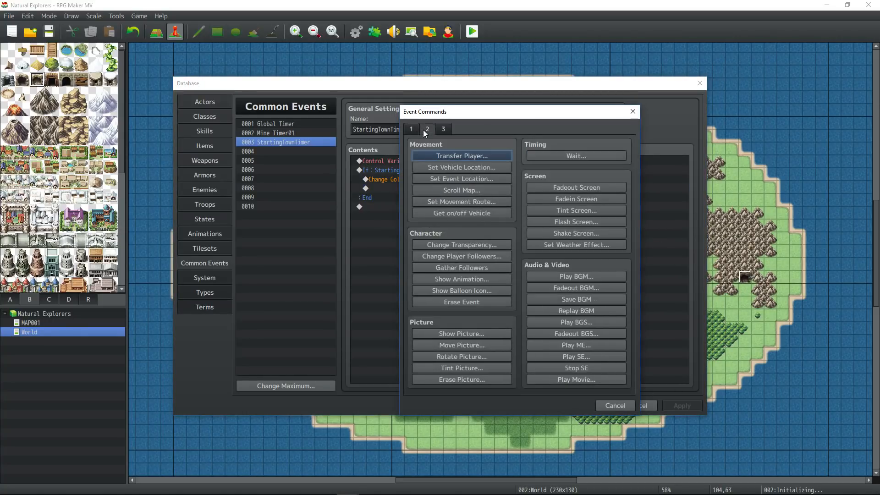
{"action": "left_click", "coordinate": [486, 281]}
{"action": "left_click", "coordinate": [524, 243]}
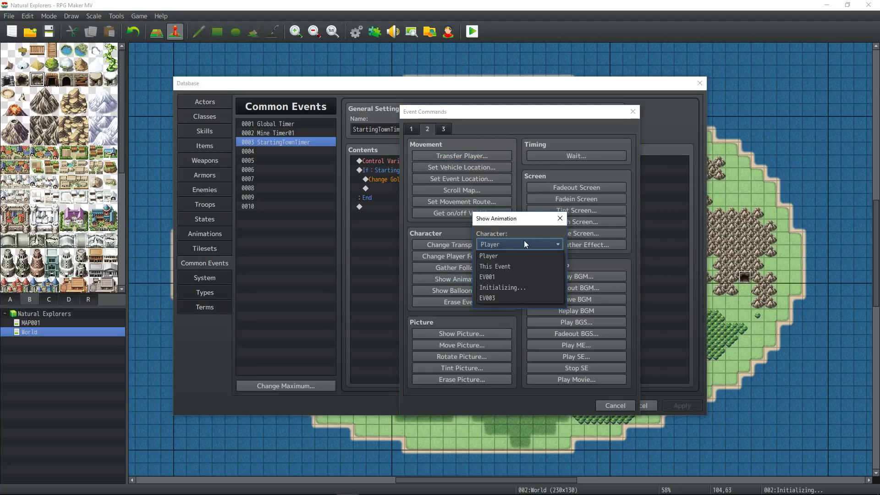
{"action": "left_click", "coordinate": [527, 256]}
{"action": "left_click", "coordinate": [543, 298]}
{"action": "left_click", "coordinate": [582, 405]}
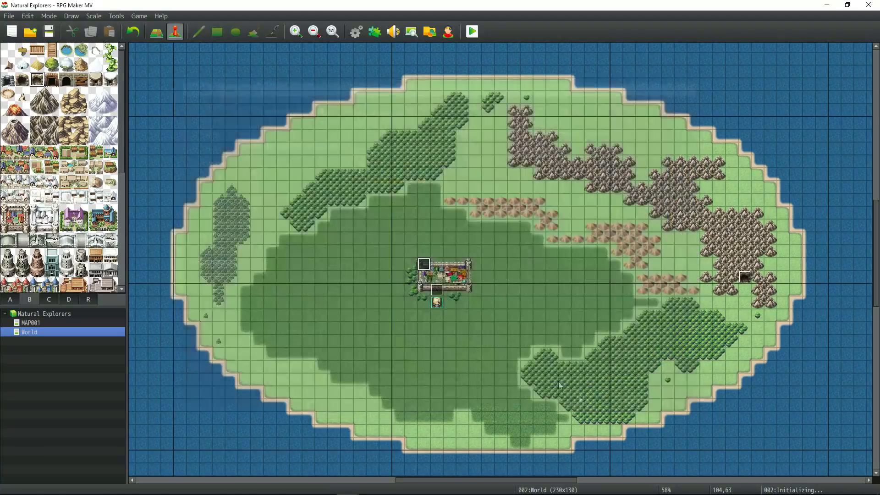
- Create a new world-map event by the town named StartAnimationTown, then reopen StartingTownTimer
{"action": "right_click", "coordinate": [447, 273]}
{"action": "left_click", "coordinate": [463, 290]}
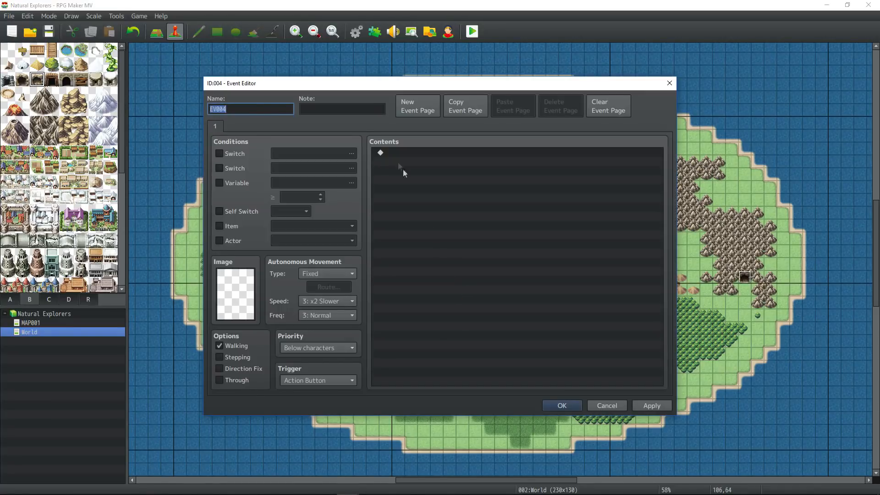
{"action": "type", "text": "Animation"}
{"action": "left_click", "coordinate": [431, 156]}
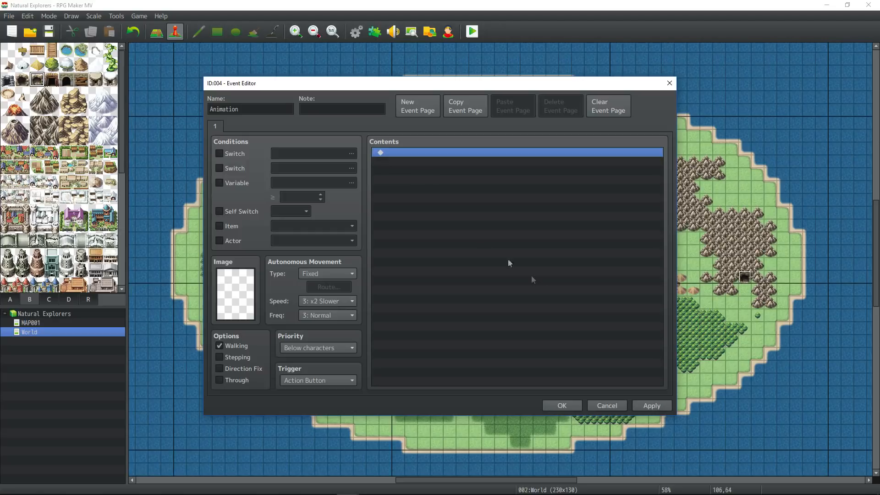
{"action": "double_click", "coordinate": [263, 110]}
{"action": "type", "text": "StartAnimation"}
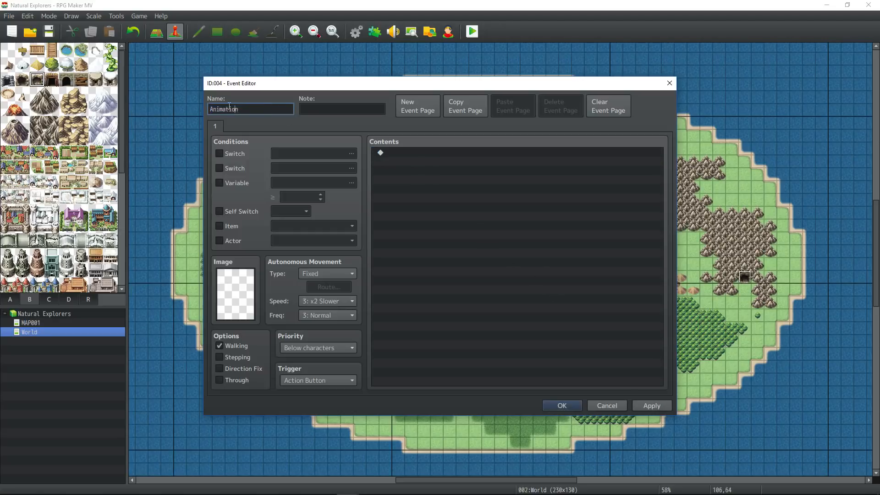
{"action": "type", "text": "TownAnim"}
{"action": "left_click", "coordinate": [570, 404]}
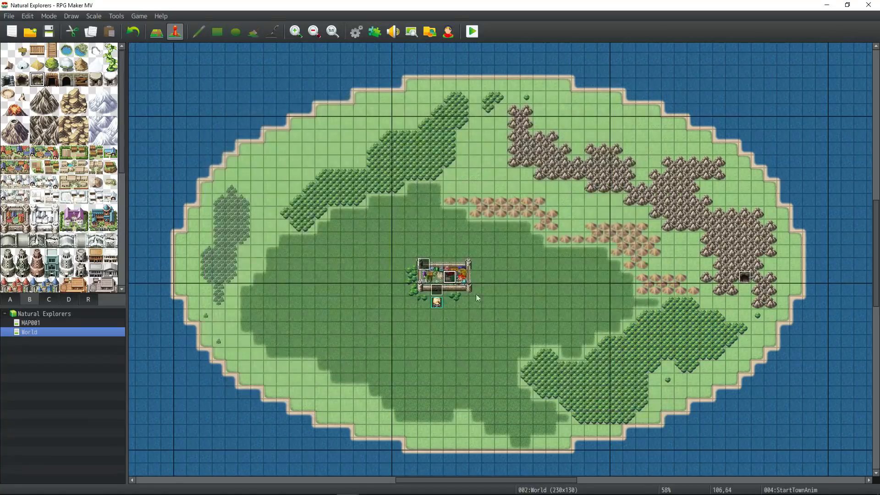
{"action": "left_click", "coordinate": [356, 31]}
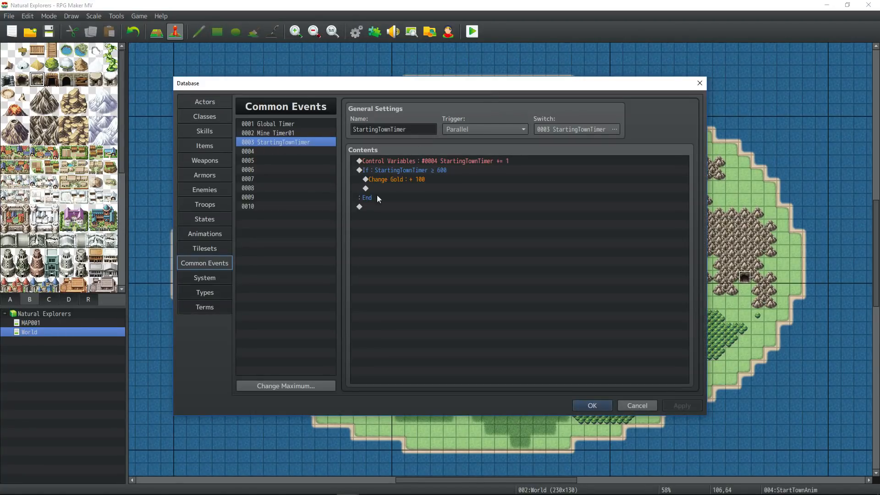
- Add Show Animation 0122 on the StartTownAnim event inside the ≥ 600 branch, then apply
{"action": "double_click", "coordinate": [394, 188]}
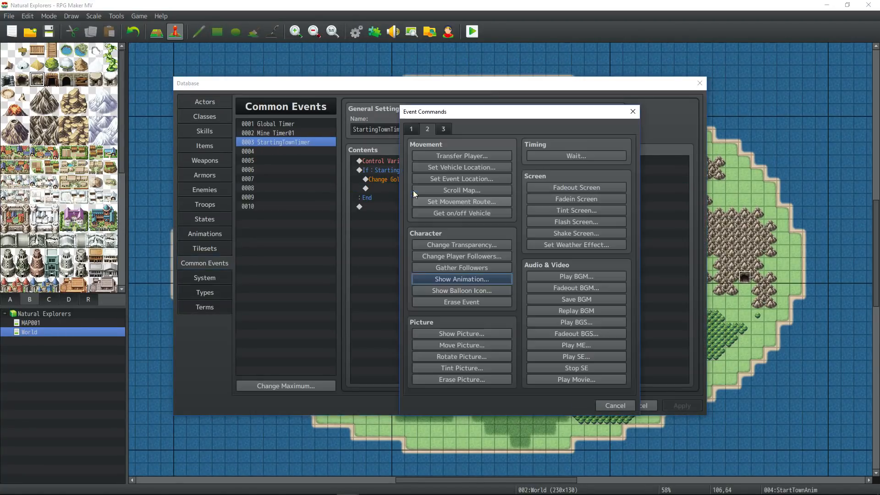
{"action": "left_click", "coordinate": [473, 279]}
{"action": "left_click", "coordinate": [540, 245]}
{"action": "left_click", "coordinate": [517, 303]}
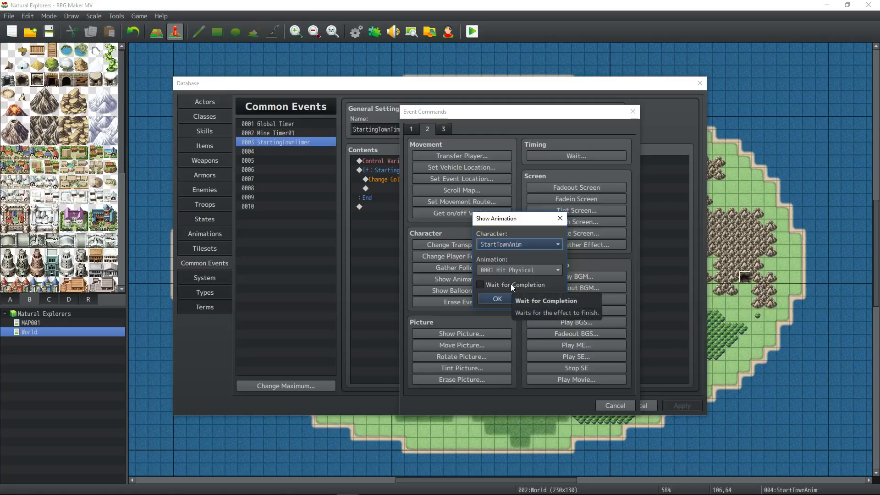
{"action": "left_click", "coordinate": [539, 271]}
{"action": "left_click_drag", "start_coordinate": [563, 248], "coordinate": [559, 383]}
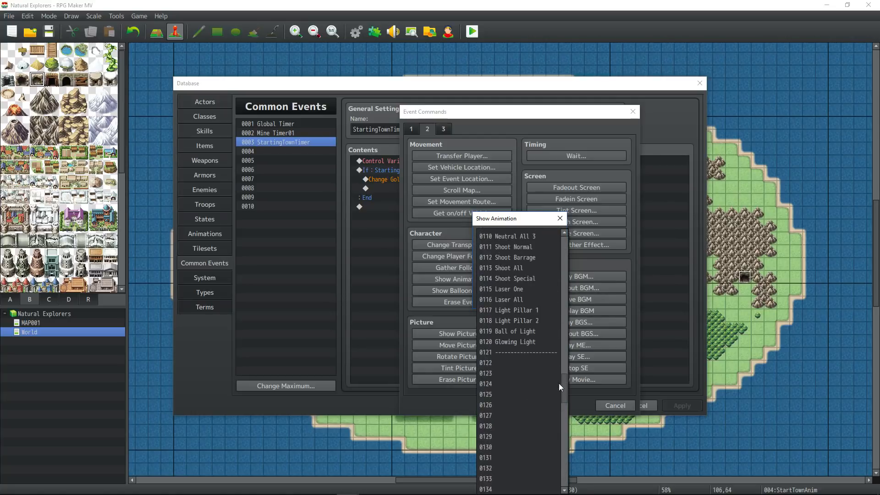
{"action": "left_click", "coordinate": [497, 353]}
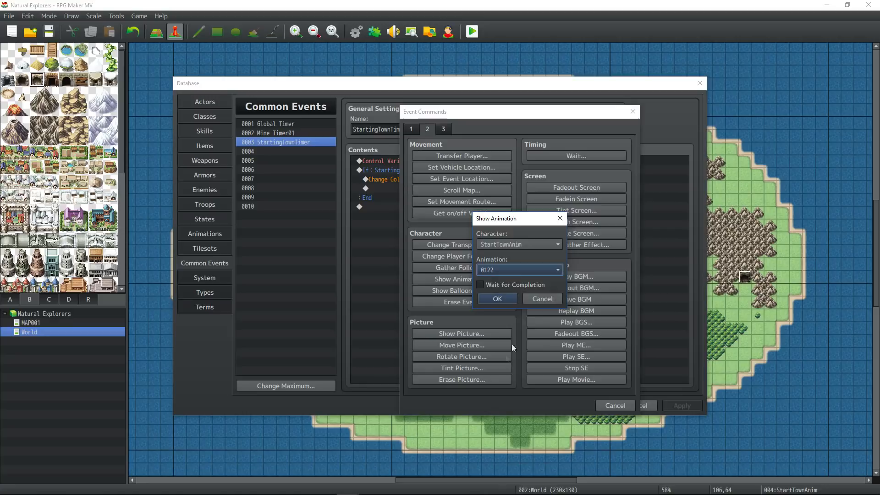
{"action": "left_click", "coordinate": [501, 298]}
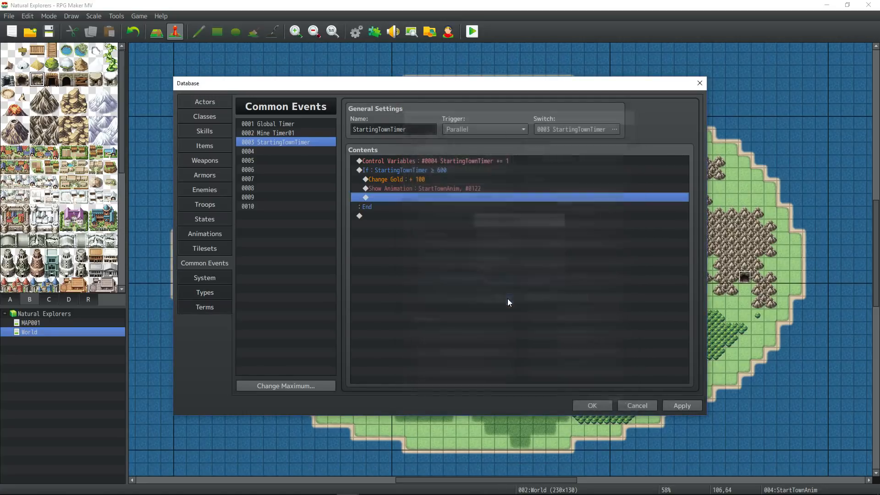
{"action": "left_click", "coordinate": [674, 405]}
{"action": "left_click", "coordinate": [202, 234]}
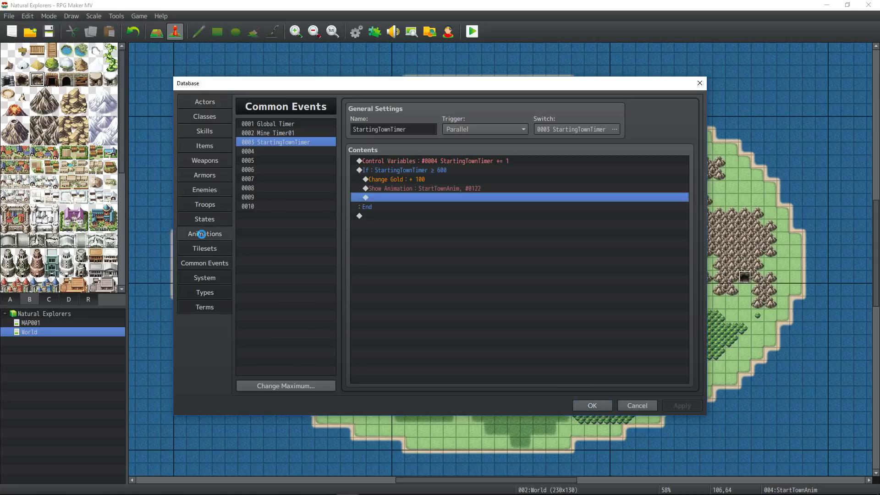
- Preview existing animations and paste Earth All 2 into empty animation slot 0122
{"action": "left_click", "coordinate": [316, 169]}
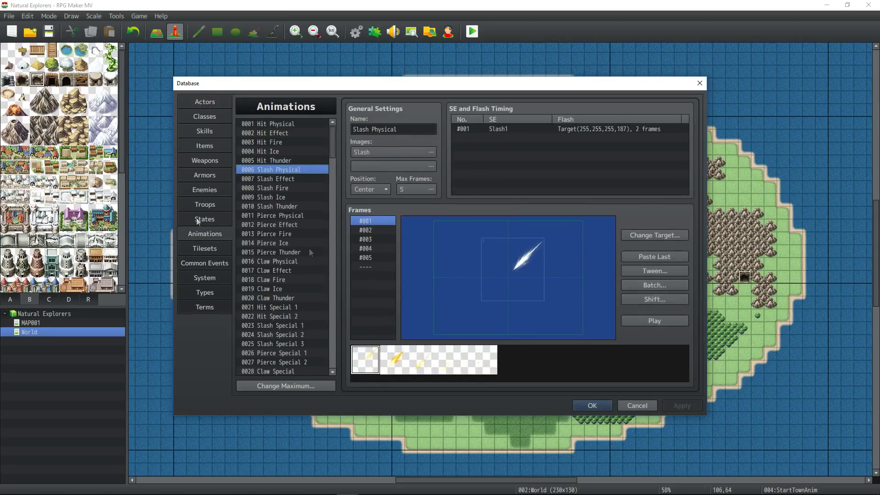
{"action": "left_click", "coordinate": [303, 206]}
{"action": "left_click", "coordinate": [642, 320]}
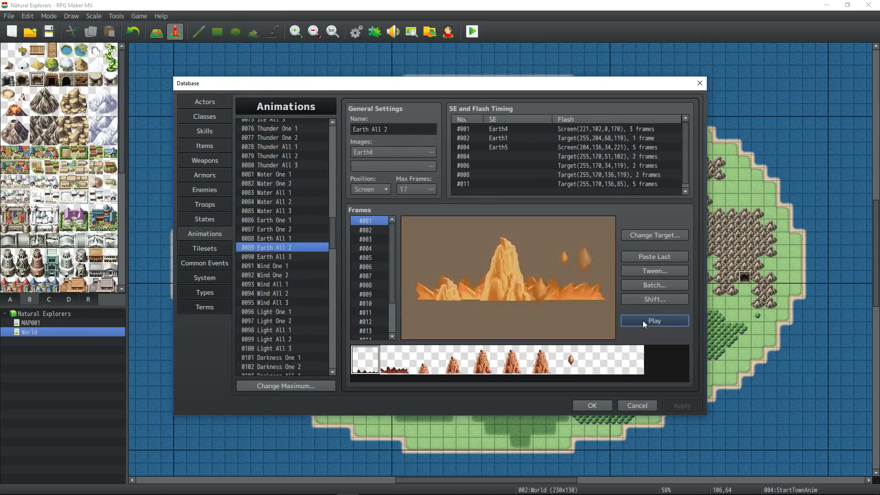
{"action": "left_click_drag", "start_coordinate": [331, 235], "coordinate": [331, 273]}
{"action": "right_click", "coordinate": [278, 259]}
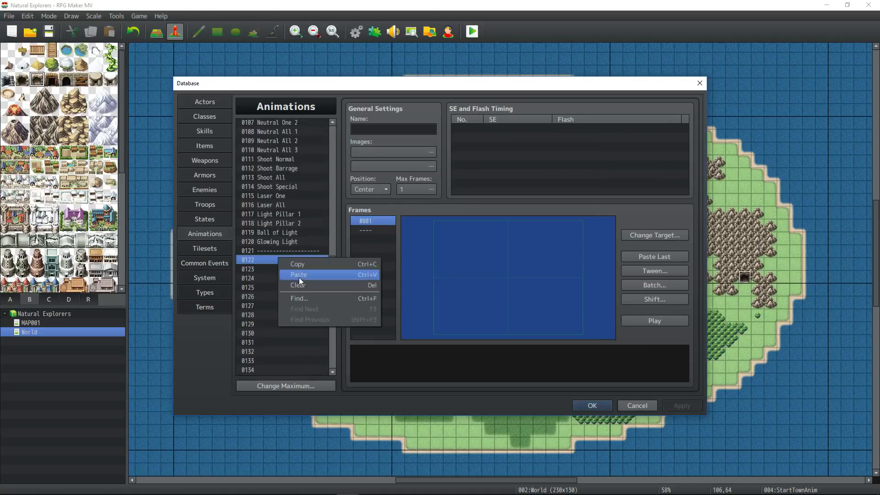
{"action": "left_click", "coordinate": [299, 277]}
- Set animation 0122's image to Recovery4 with hue 244
{"action": "left_click", "coordinate": [435, 153]}
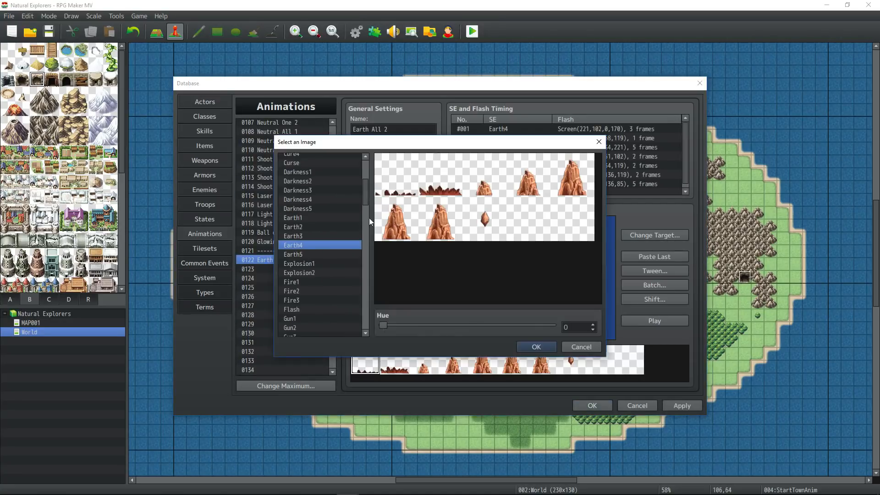
{"action": "left_click", "coordinate": [347, 208]}
{"action": "left_click_drag", "start_coordinate": [365, 203], "coordinate": [365, 252]}
{"action": "left_click", "coordinate": [345, 245]}
{"action": "left_click", "coordinate": [338, 295]}
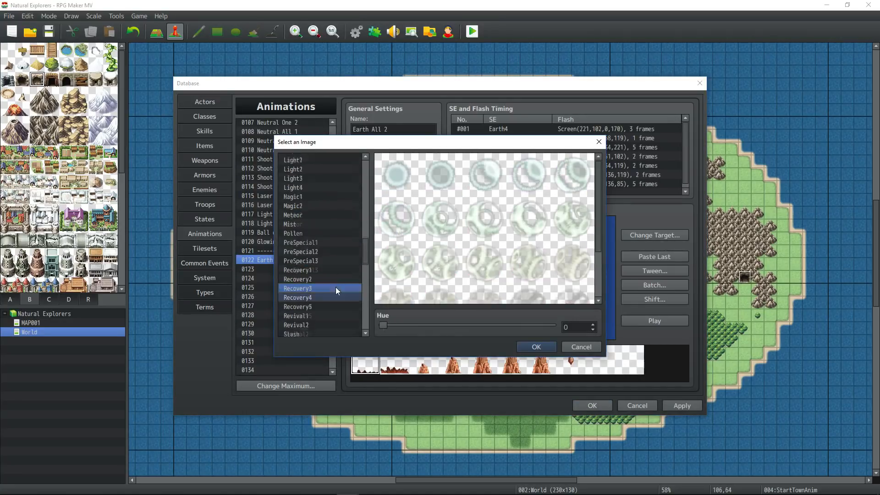
{"action": "left_click", "coordinate": [327, 299]}
{"action": "left_click", "coordinate": [326, 281]}
{"action": "left_click_drag", "start_coordinate": [383, 325], "coordinate": [499, 325]}
{"action": "left_click", "coordinate": [330, 288]}
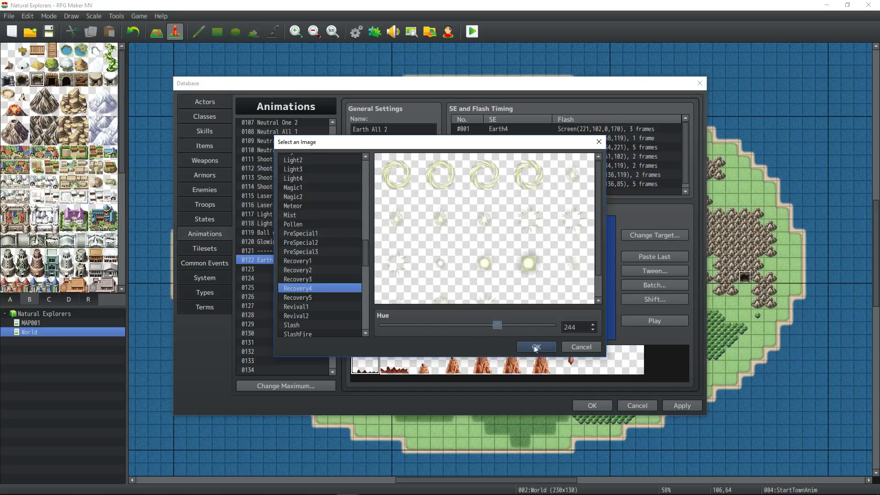
{"action": "left_click", "coordinate": [535, 348]}
{"action": "left_click", "coordinate": [655, 322]}
- Delete the Earth sound entries, preview the recolored animation, then switch to Audacity
{"action": "left_click", "coordinate": [493, 130]}
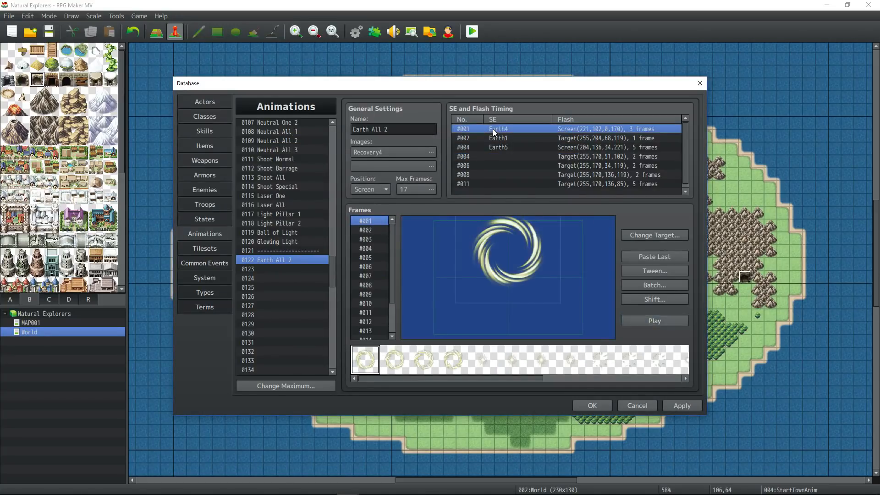
{"action": "key", "text": "Delete"}
{"action": "key", "text": "Delete"}
{"action": "key", "text": "Delete"}
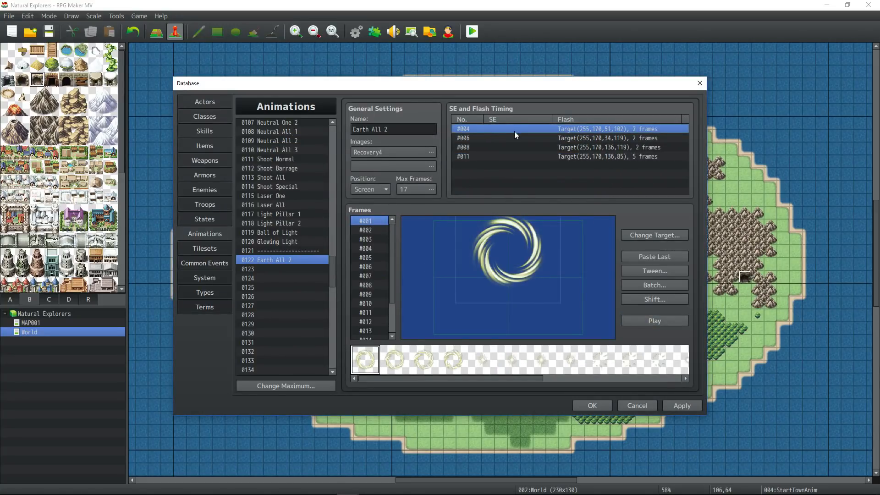
{"action": "left_click", "coordinate": [656, 323]}
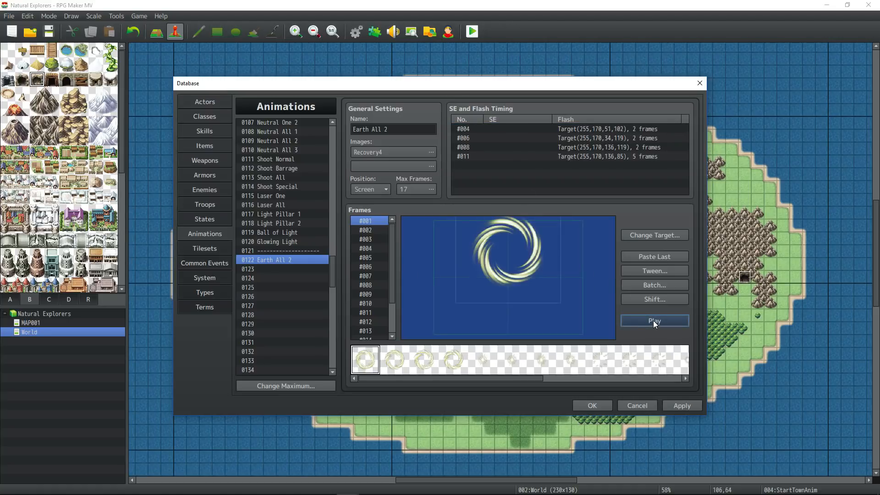
{"action": "double_click", "coordinate": [521, 166]}
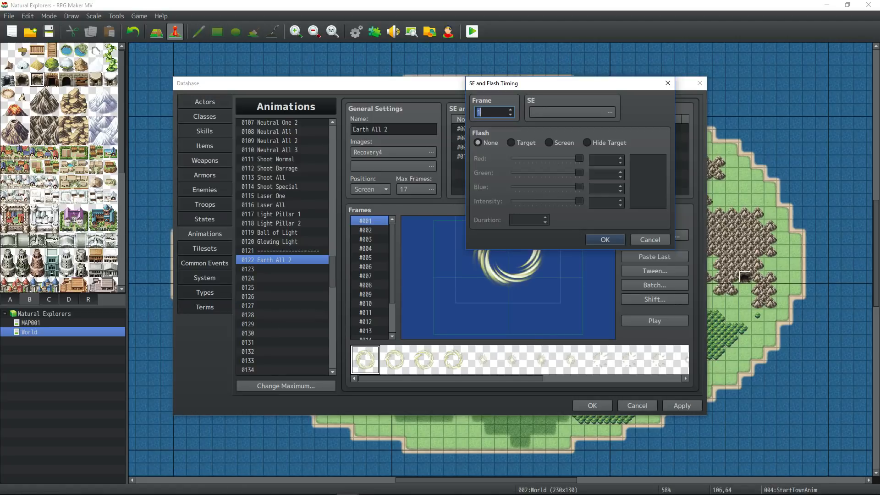
{"action": "left_click", "coordinate": [210, 487]}
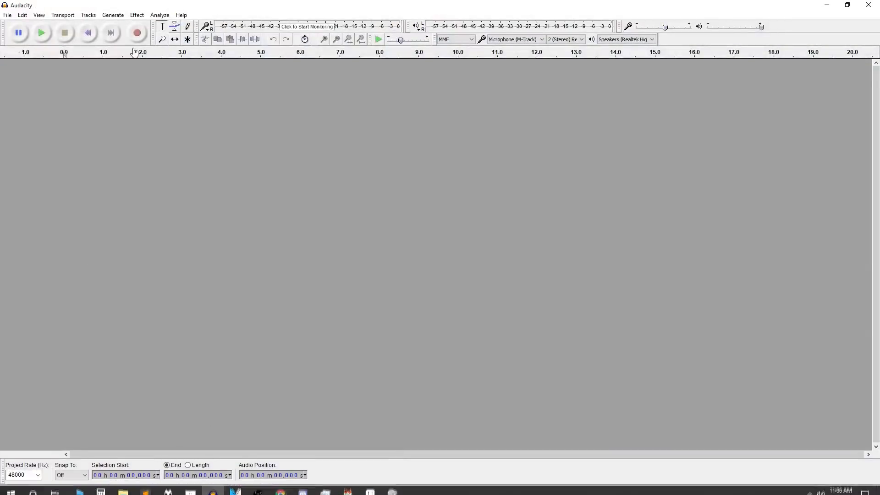
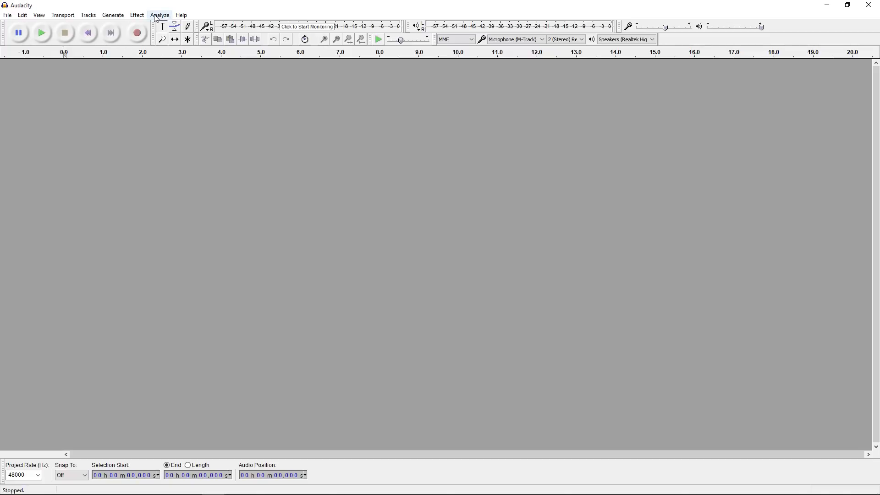
- Record a roughly 3.8-second stereo clip and normalize it to a 0.0 dB peak
{"action": "left_click", "coordinate": [138, 34]}
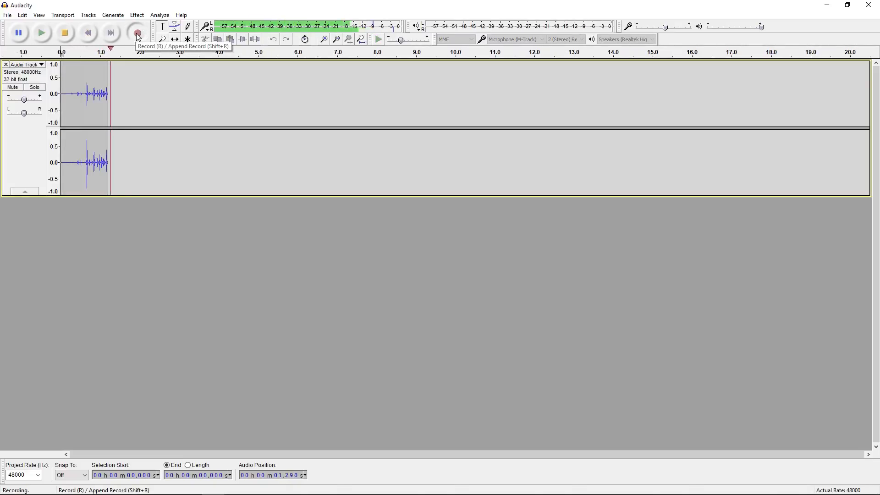
{"action": "key", "text": "space"}
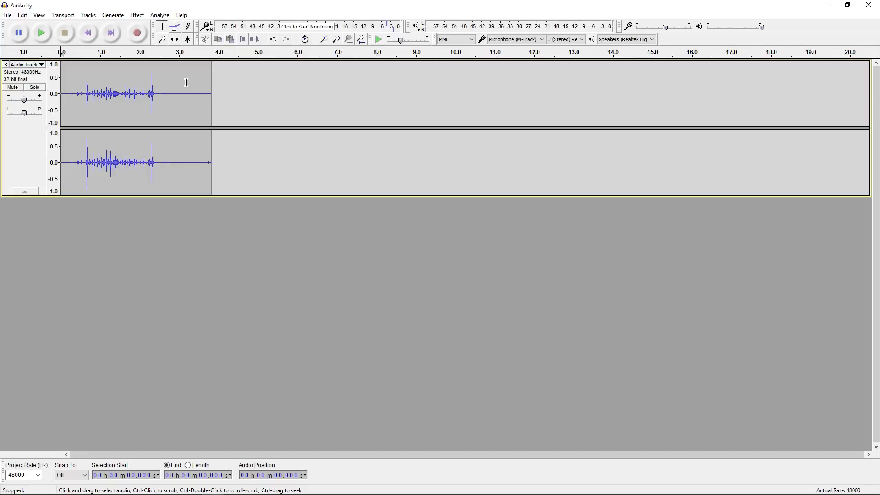
{"action": "key", "text": "ctrl+a"}
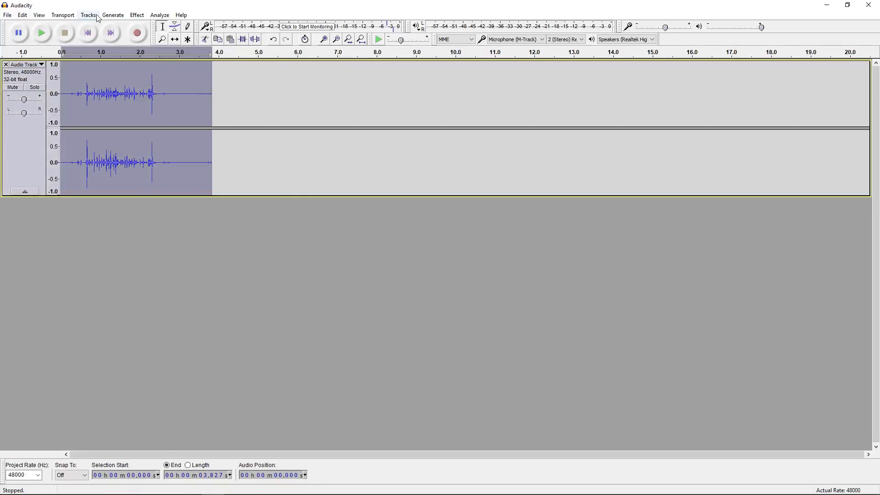
{"action": "left_click", "coordinate": [137, 15]}
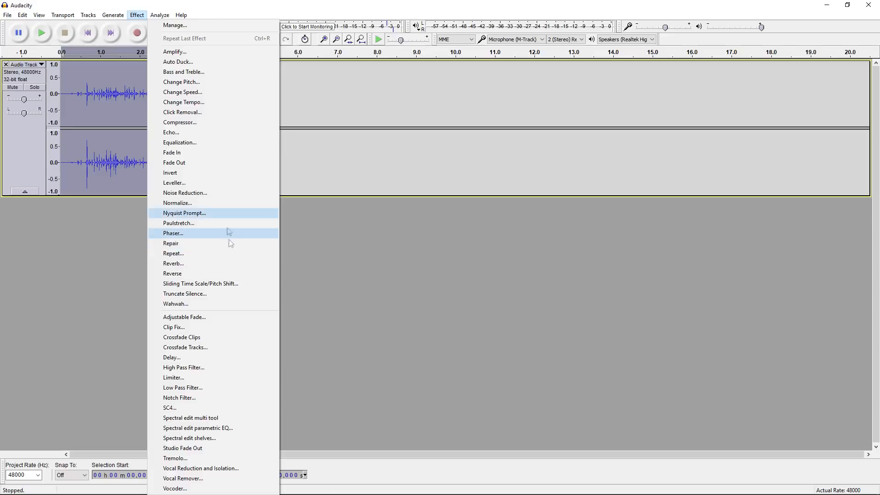
{"action": "left_click", "coordinate": [222, 207]}
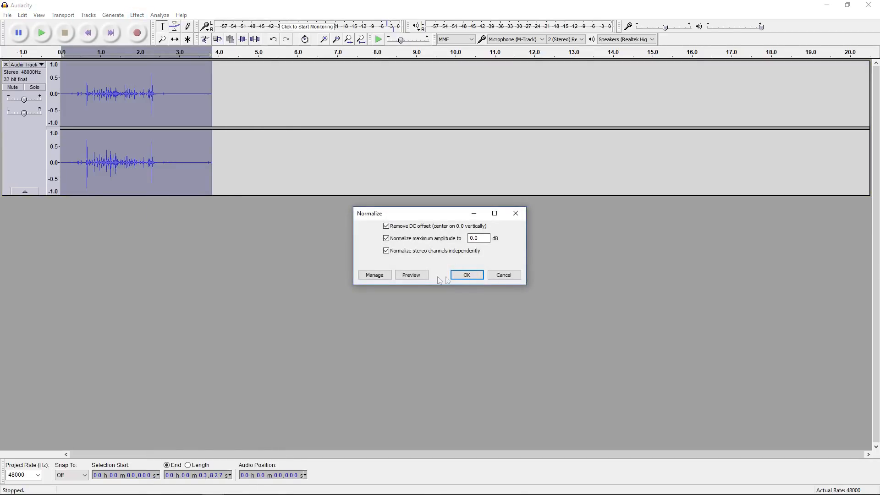
{"action": "left_click", "coordinate": [468, 275]}
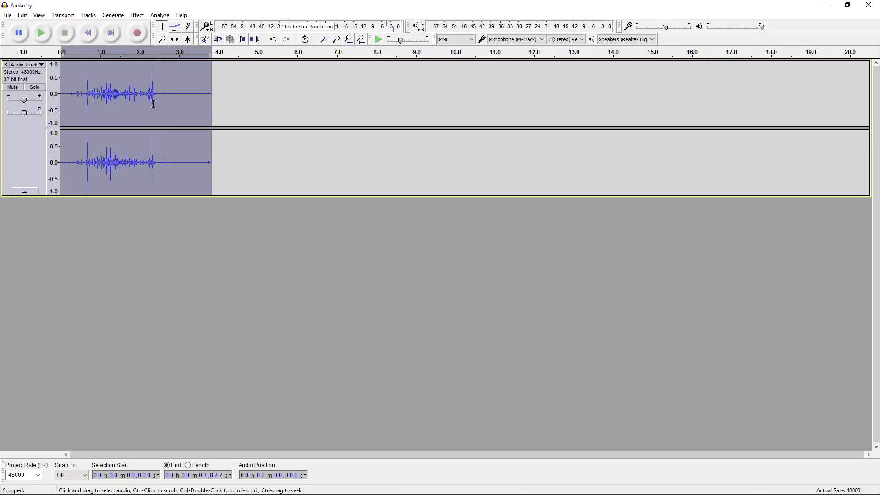
- Apply the Limiter and one more effect from the Effect menu to the whole recording
{"action": "left_click", "coordinate": [137, 15]}
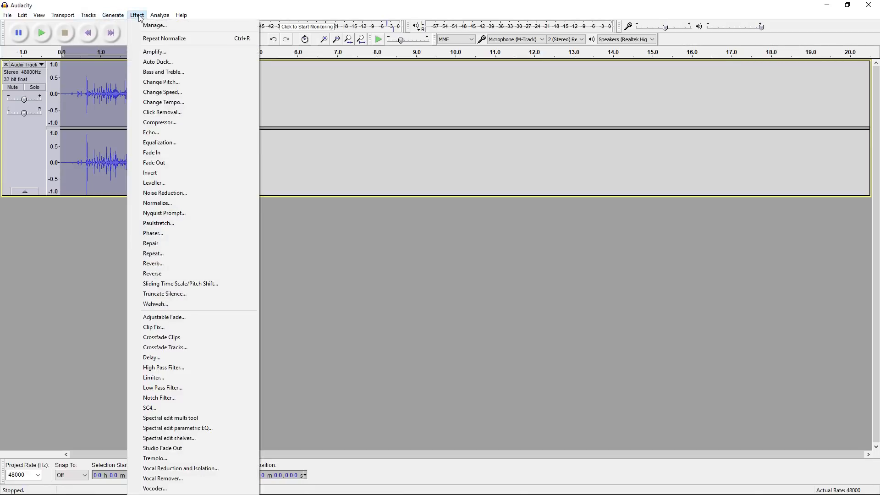
{"action": "left_click", "coordinate": [198, 377]}
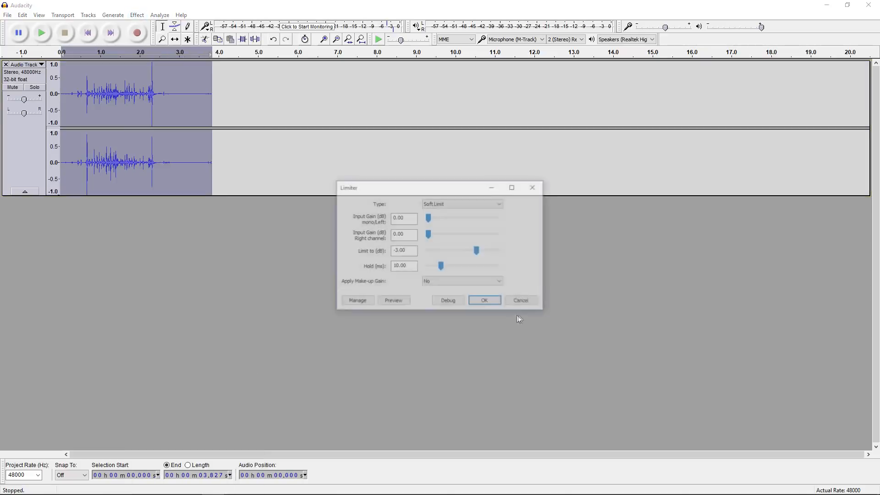
{"action": "left_click", "coordinate": [487, 301]}
{"action": "left_click", "coordinate": [113, 15]}
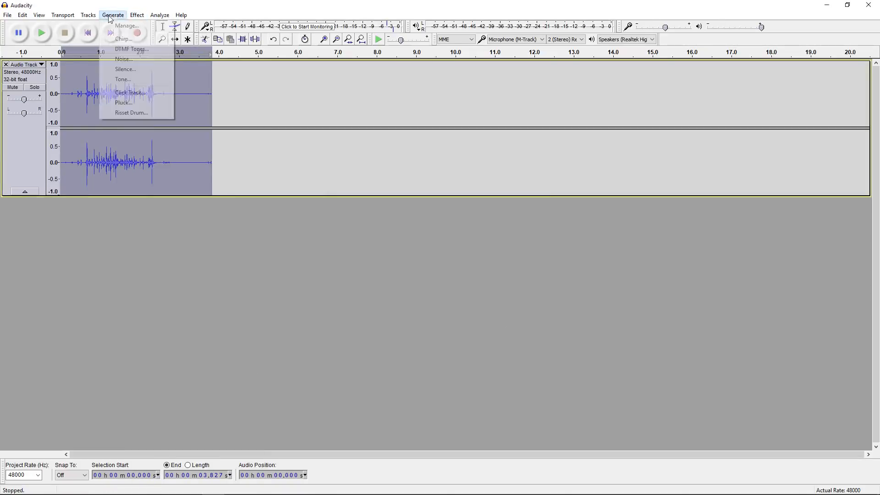
{"action": "mouse_move", "coordinate": [137, 16]}
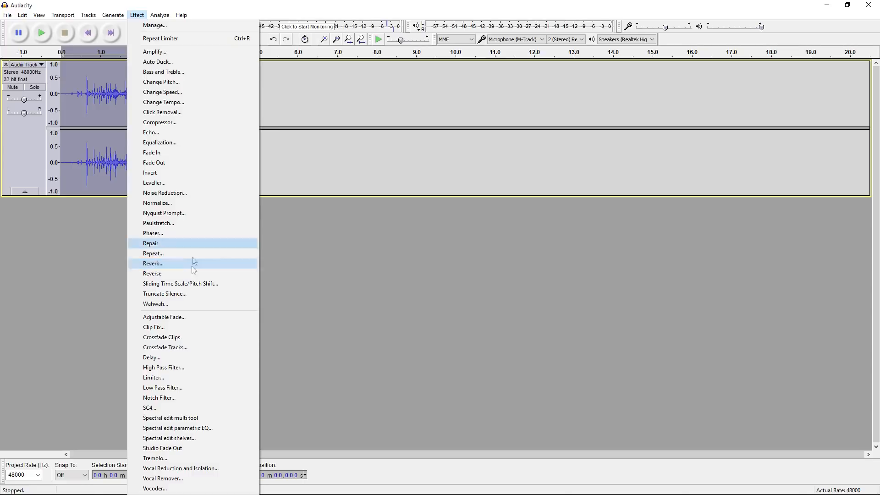
{"action": "left_click", "coordinate": [153, 253]}
{"action": "left_click", "coordinate": [466, 273]}
- Play back the clip and select the bite from about 1.6 to 2.6 s
{"action": "left_click", "coordinate": [43, 33]}
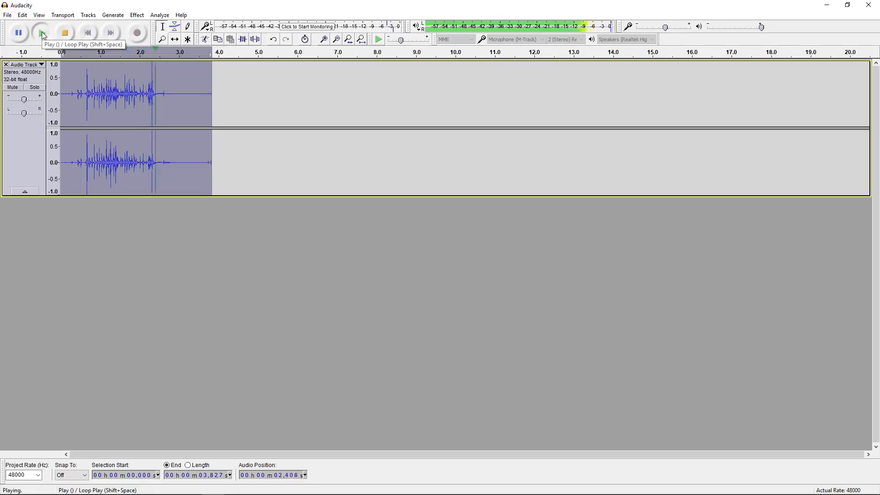
{"action": "left_click", "coordinate": [65, 32]}
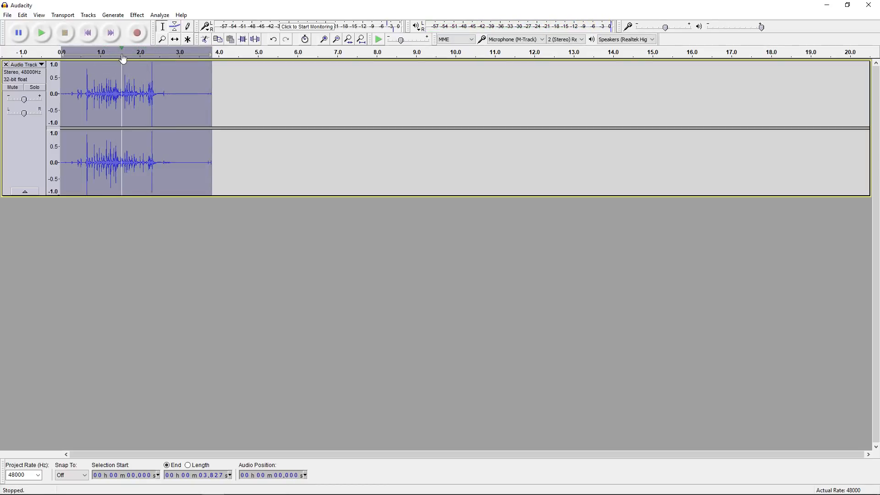
{"action": "left_click", "coordinate": [129, 68]}
{"action": "left_click", "coordinate": [43, 32]}
{"action": "left_click", "coordinate": [65, 33]}
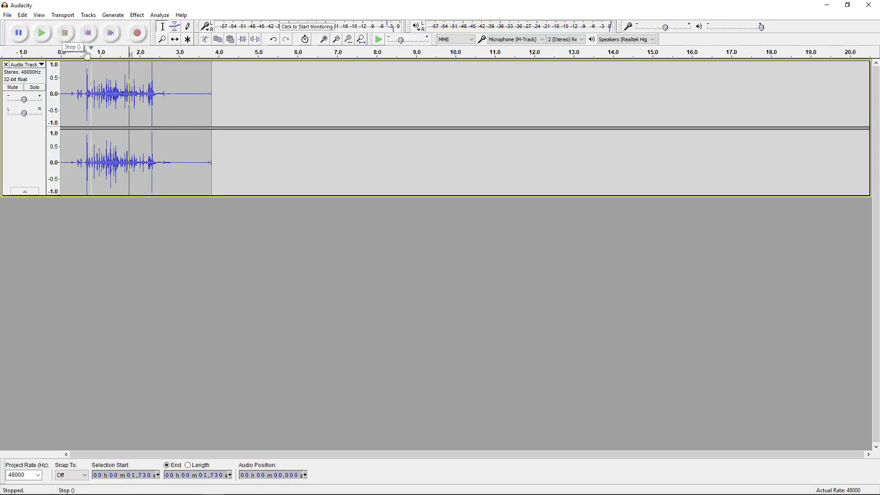
{"action": "double_click", "coordinate": [138, 91]}
{"action": "left_click", "coordinate": [138, 91]}
{"action": "left_click_drag", "start_coordinate": [124, 94], "coordinate": [157, 95]}
{"action": "key", "text": "space"}
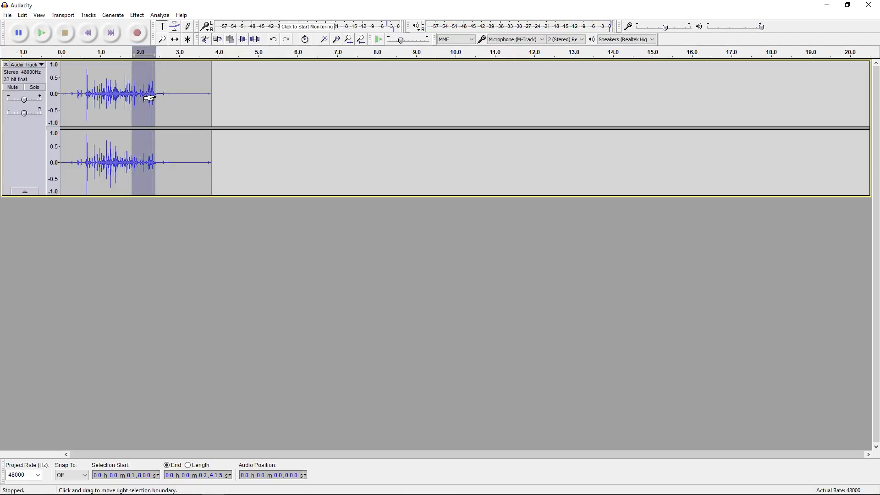
- Cut out the 1.800–2.415 s bite and delete the rest of the clip
{"action": "key", "text": "ctrl+x"}
{"action": "left_click", "coordinate": [164, 97]}
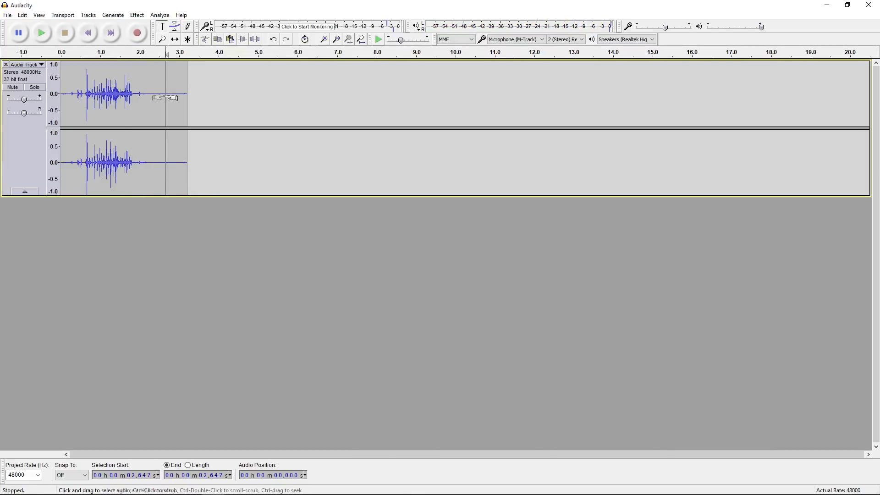
{"action": "double_click", "coordinate": [153, 105]}
{"action": "key", "text": "Delete"}
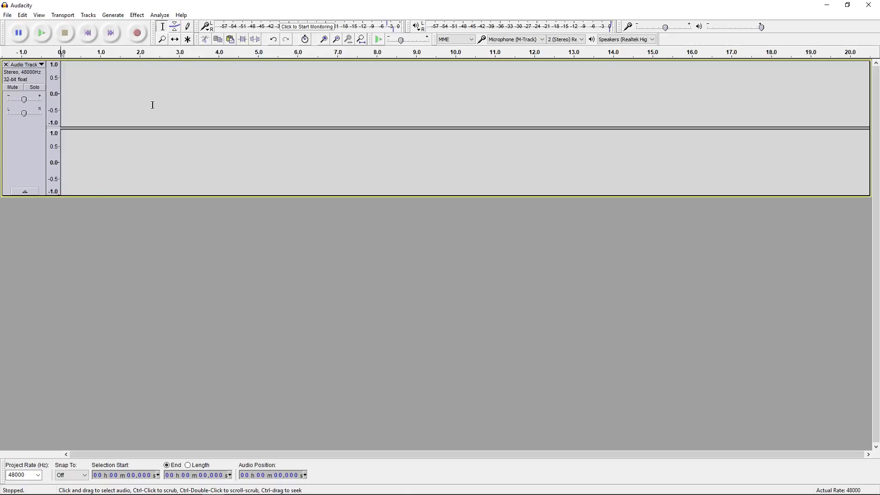
- Paste the 0.615 s bite back onto the track and apply Limiter and compression to it
{"action": "key", "text": "ctrl+v"}
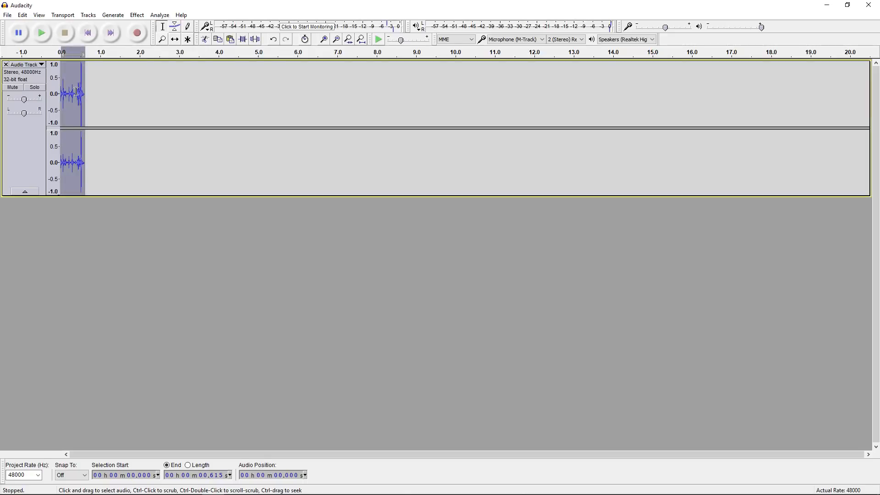
{"action": "left_click", "coordinate": [41, 33]}
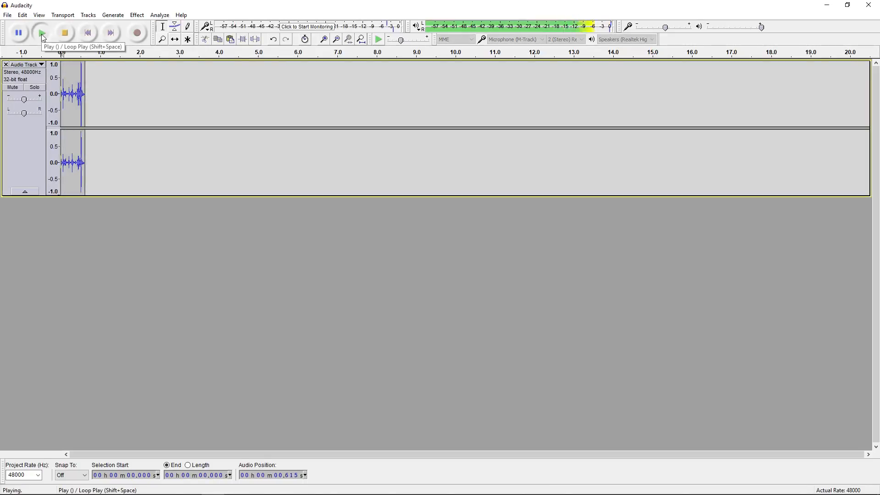
{"action": "left_click", "coordinate": [110, 15]}
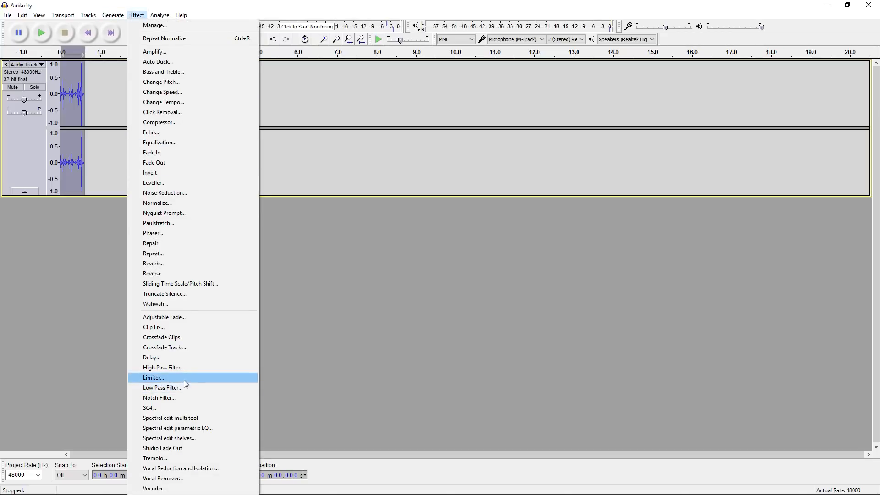
{"action": "left_click", "coordinate": [151, 380]}
{"action": "left_click", "coordinate": [484, 300]}
{"action": "left_click", "coordinate": [111, 14]}
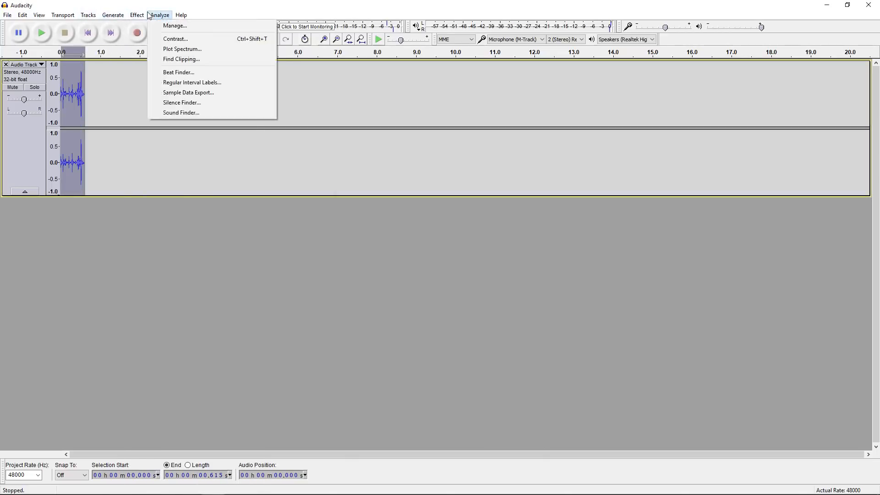
{"action": "mouse_move", "coordinate": [137, 15]}
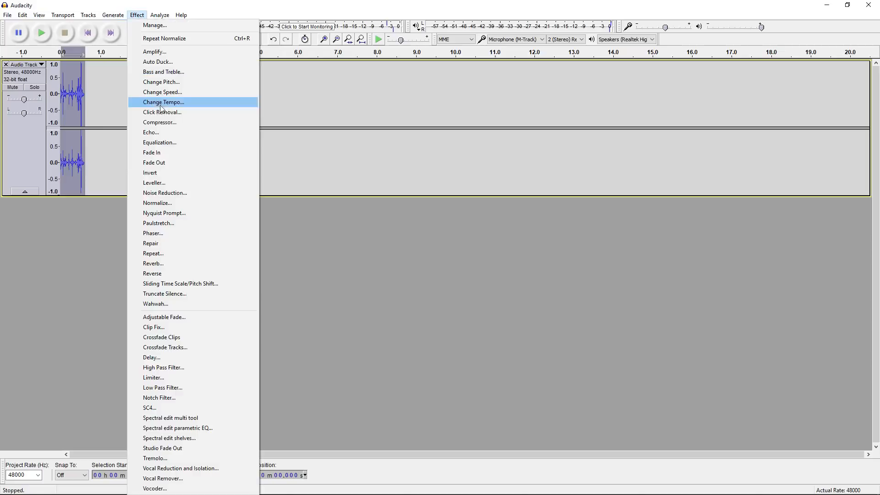
{"action": "left_click", "coordinate": [165, 123]}
{"action": "left_click", "coordinate": [41, 32]}
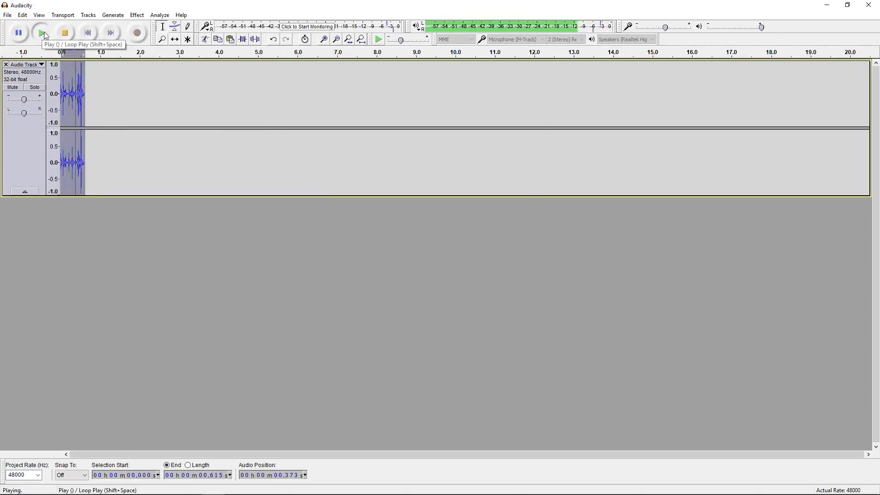
- Export the clip as CoinJingle.ogg to the Natural Explorers folder
{"action": "left_click", "coordinate": [8, 14]}
{"action": "left_click", "coordinate": [60, 137]}
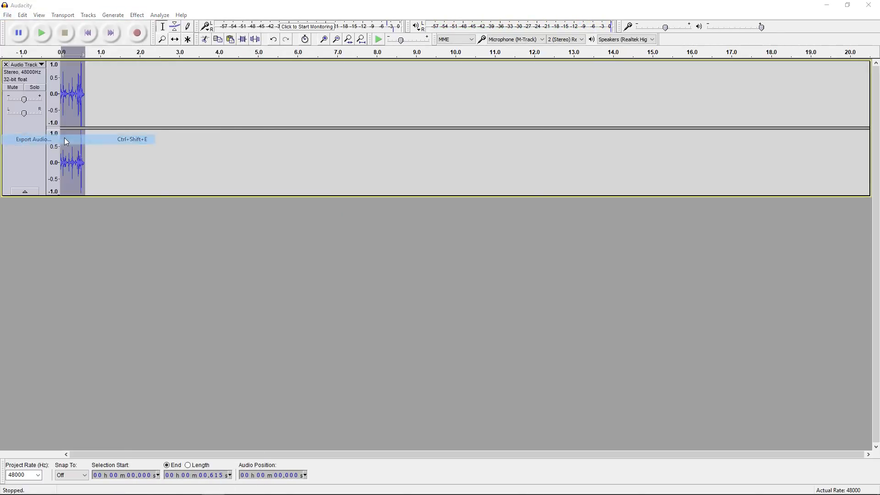
{"action": "type", "text": "CoinJingle"}
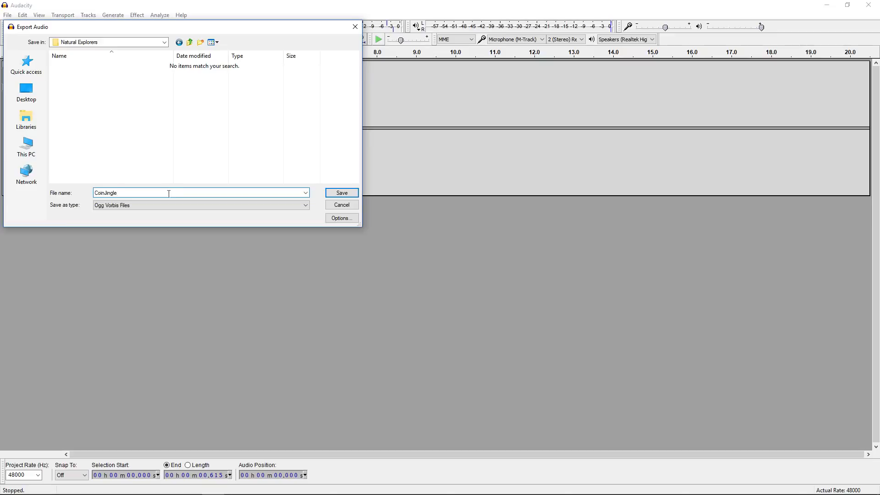
{"action": "left_click", "coordinate": [344, 197]}
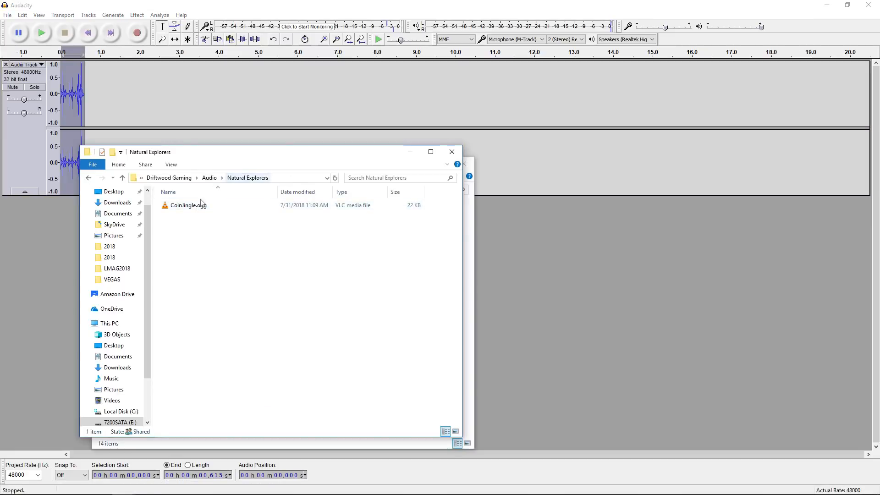
- Paste CoinJingle.ogg into the project's audio/se folder
{"action": "left_click", "coordinate": [199, 206]}
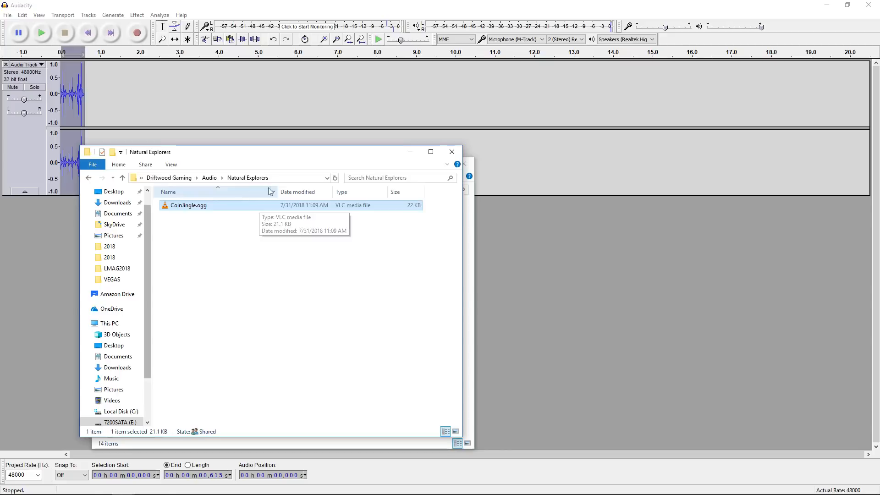
{"action": "left_click_drag", "start_coordinate": [322, 148], "coordinate": [323, 153]}
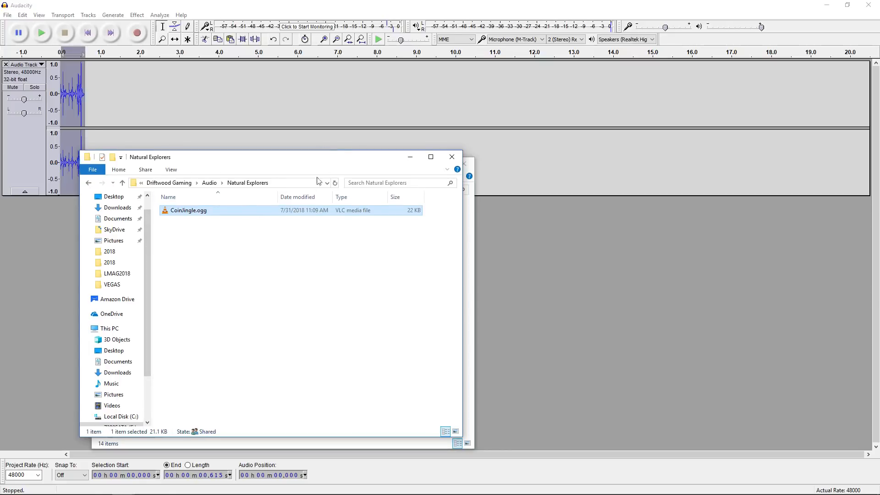
{"action": "left_click", "coordinate": [471, 228]}
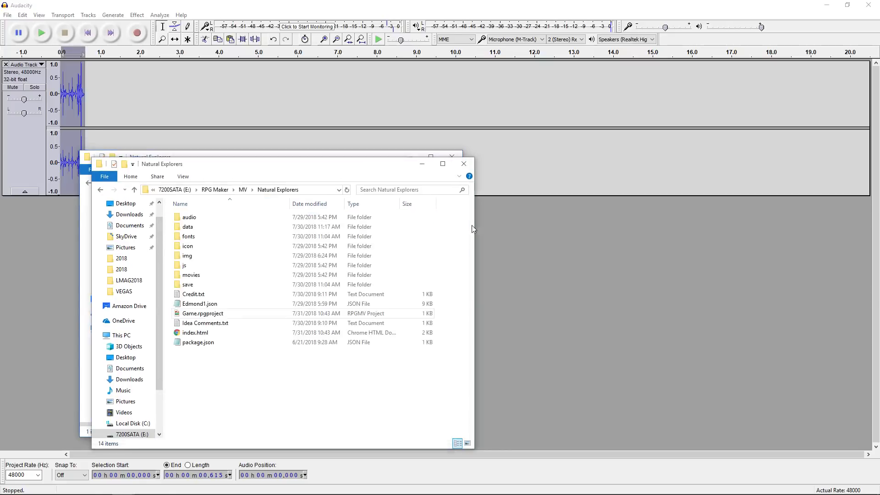
{"action": "double_click", "coordinate": [201, 219]}
{"action": "double_click", "coordinate": [195, 246]}
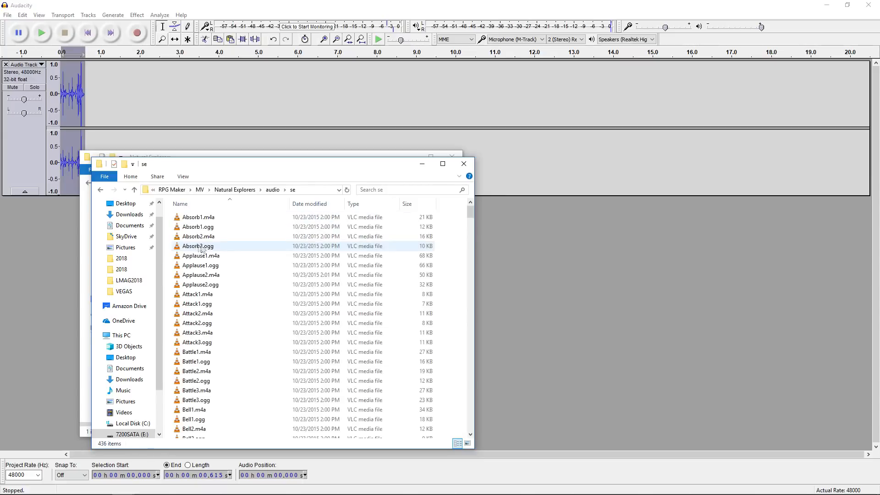
{"action": "key", "text": "ctrl+v"}
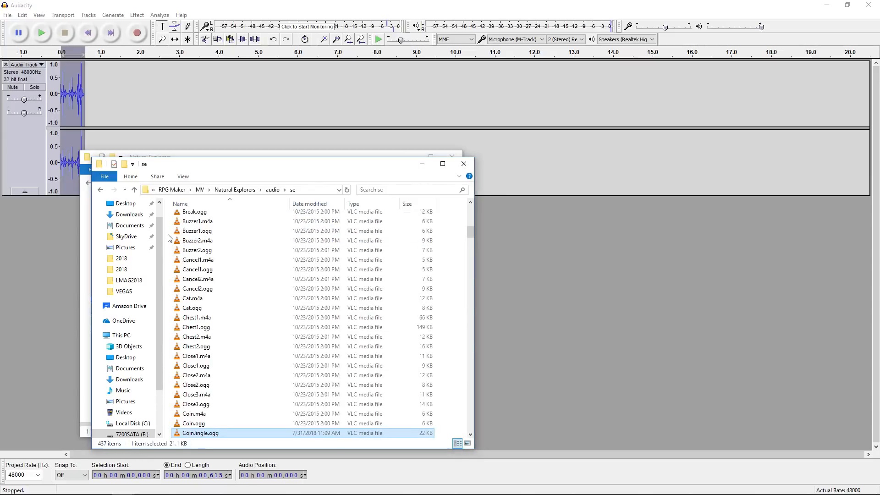
- Rename the sound file to !DG_CoinJingle.ogg so it sorts first
{"action": "right_click", "coordinate": [213, 434]}
{"action": "left_click", "coordinate": [192, 410]}
{"action": "left_click", "coordinate": [183, 433]}
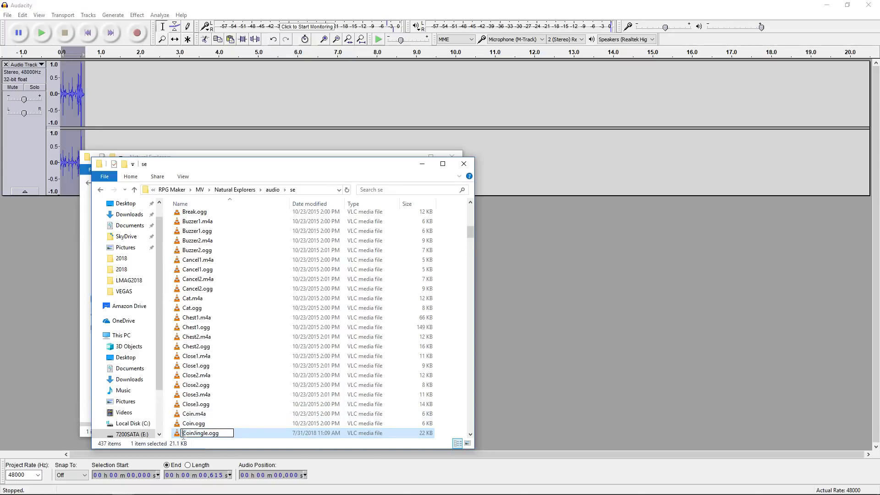
{"action": "type", "text": "DG-"}
{"action": "key", "text": "Return"}
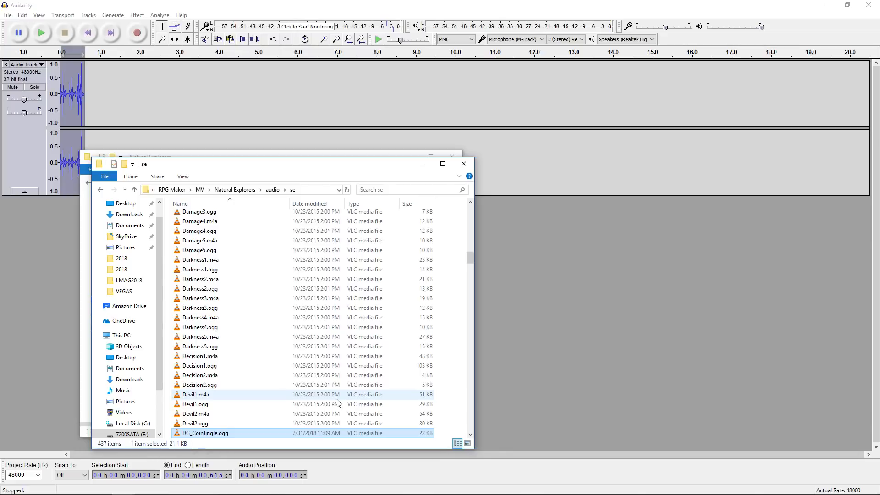
{"action": "right_click", "coordinate": [199, 433]}
{"action": "left_click", "coordinate": [182, 433]}
{"action": "type", "text": "!"}
{"action": "key", "text": "Return"}
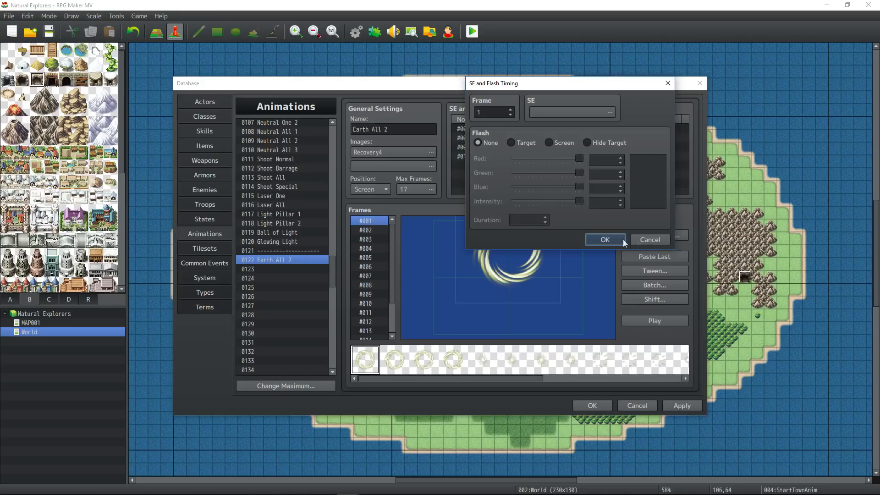
{"action": "left_click", "coordinate": [617, 239]}
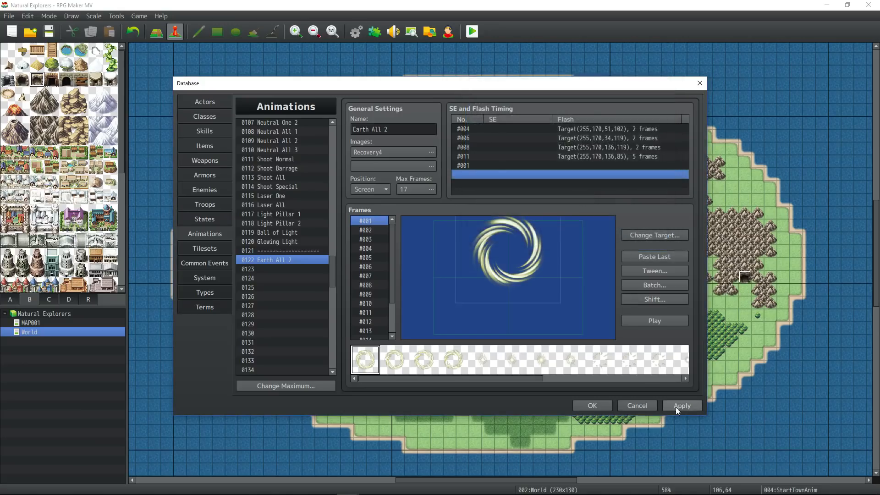
- Set Earth All 2's frame #001 sound to !DG_CoinJingle at 80% pitch
{"action": "left_click", "coordinate": [592, 405]}
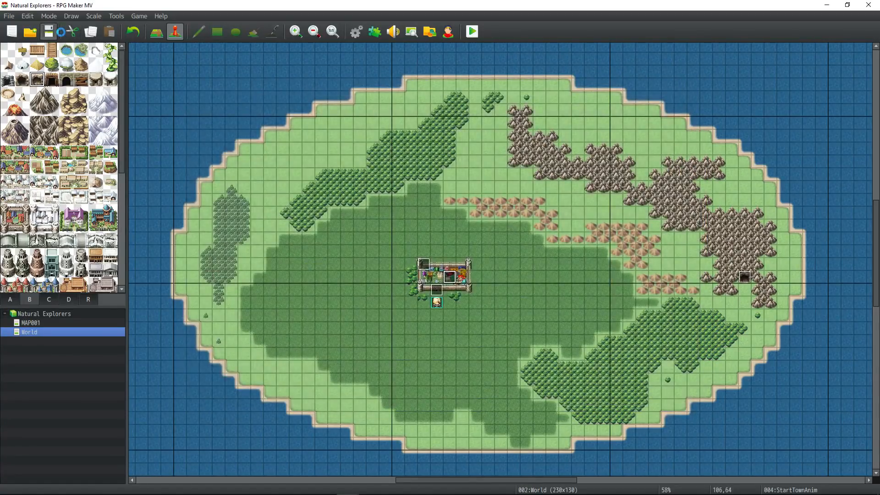
{"action": "left_click", "coordinate": [358, 31]}
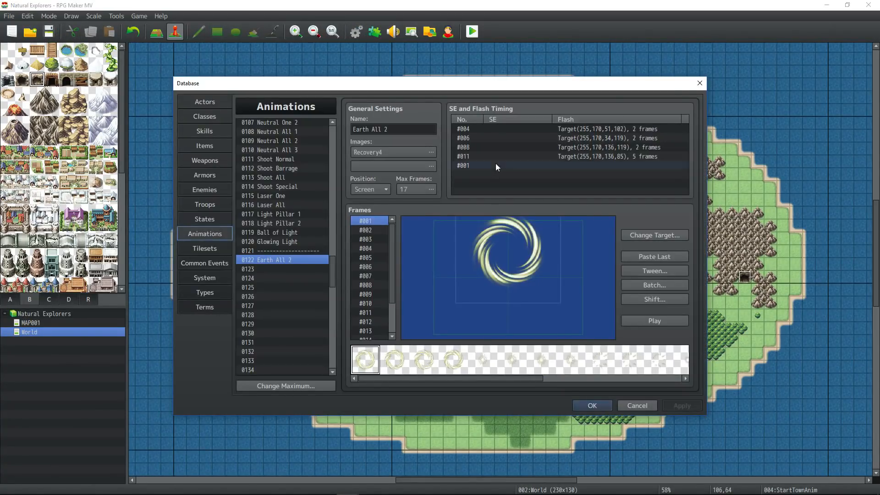
{"action": "double_click", "coordinate": [496, 165]}
{"action": "left_click", "coordinate": [614, 112]}
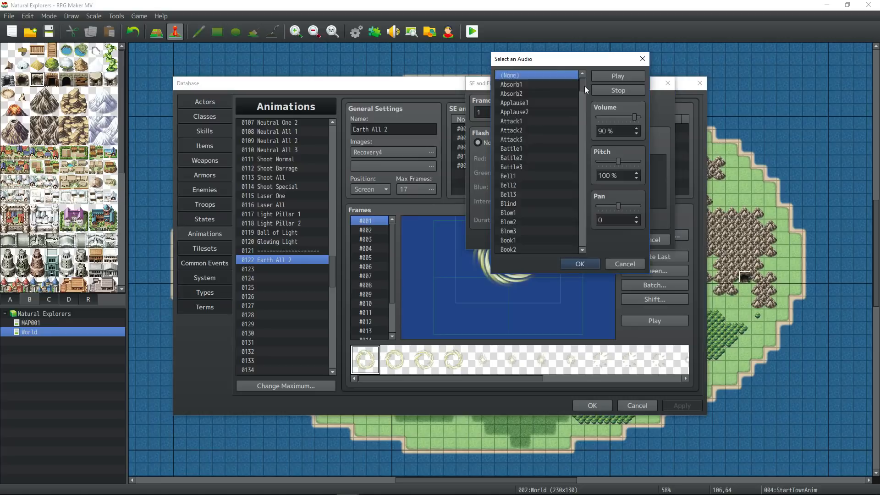
{"action": "left_click_drag", "start_coordinate": [585, 86], "coordinate": [582, 243]}
{"action": "left_click", "coordinate": [515, 249]}
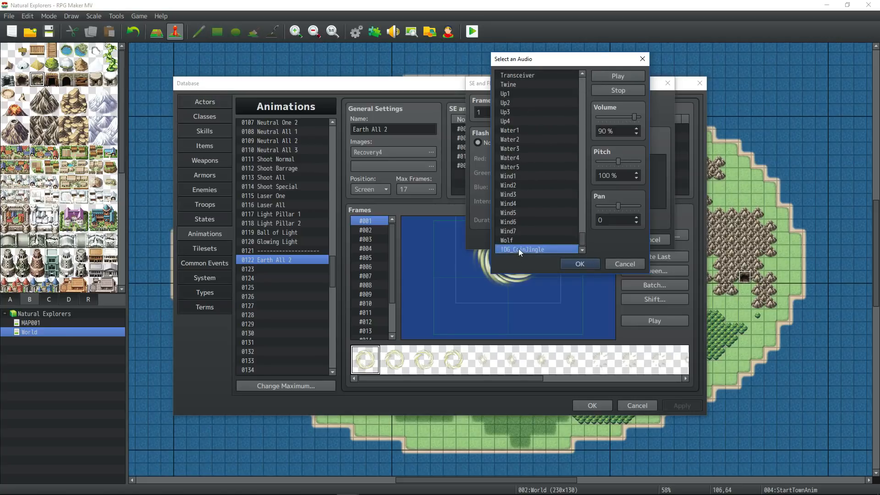
{"action": "left_click", "coordinate": [615, 77]}
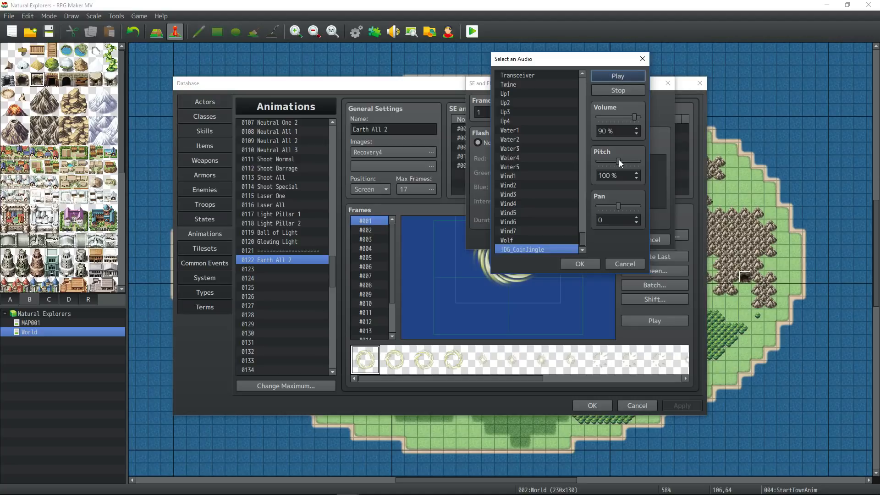
{"action": "mouse_move", "coordinate": [619, 160]}
{"action": "left_mouse_down"}
{"action": "mouse_move", "coordinate": [602, 161]}
{"action": "mouse_move", "coordinate": [627, 161]}
{"action": "left_mouse_up"}
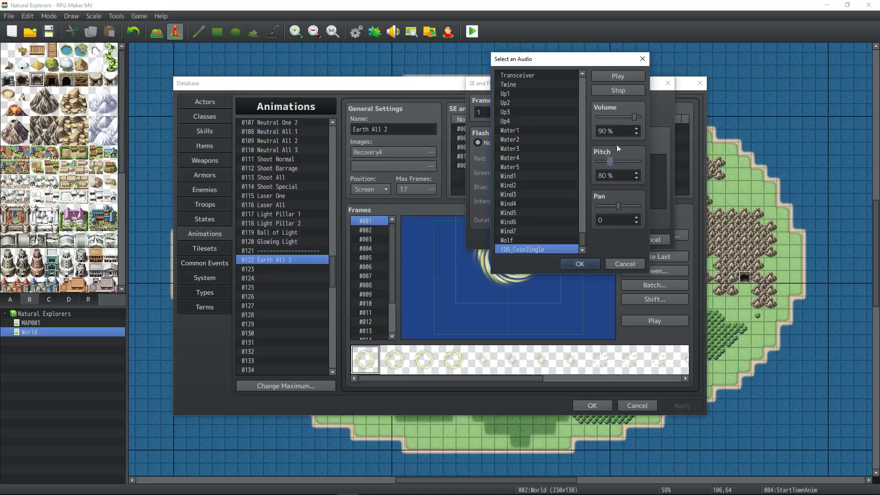
{"action": "left_click", "coordinate": [578, 264]}
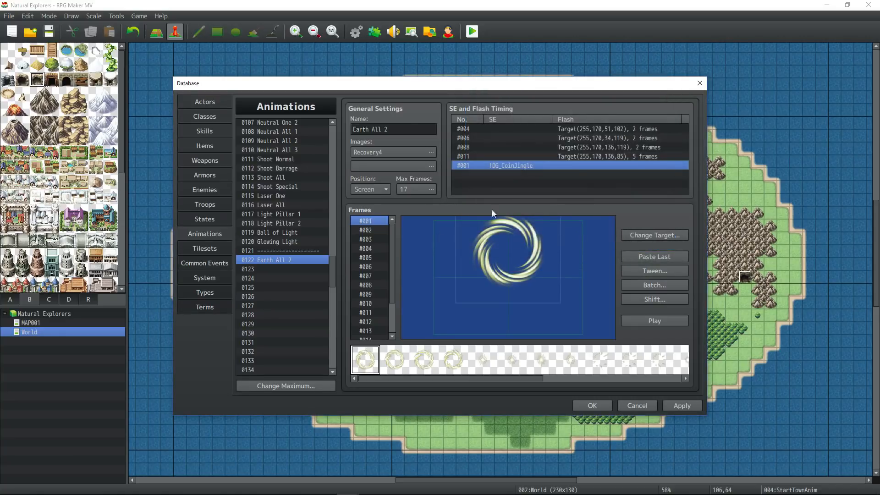
- Preview Earth All 2 with its new sound, apply it, and go to Common Events
{"action": "left_click", "coordinate": [659, 320]}
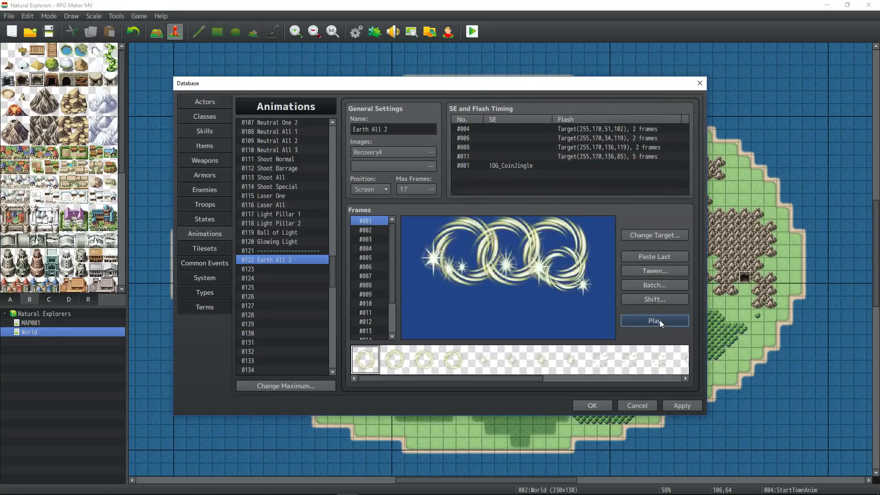
{"action": "left_click", "coordinate": [659, 320]}
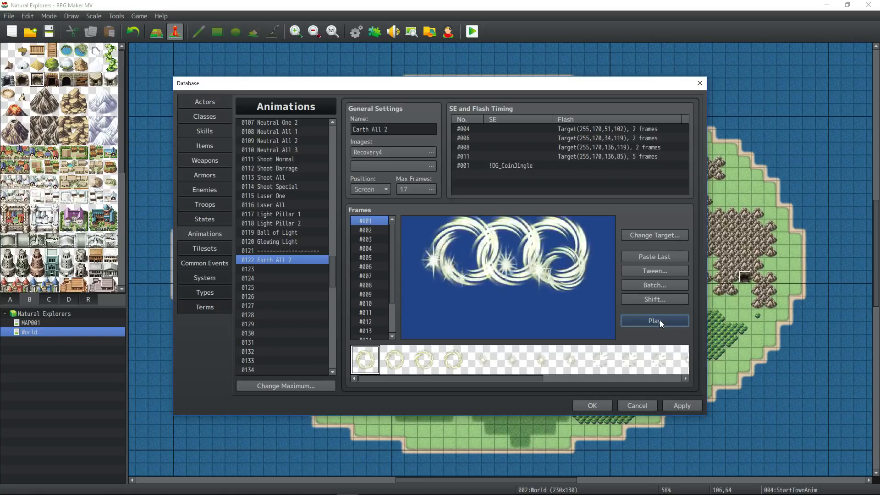
{"action": "left_click", "coordinate": [682, 406]}
{"action": "left_click", "coordinate": [216, 264]}
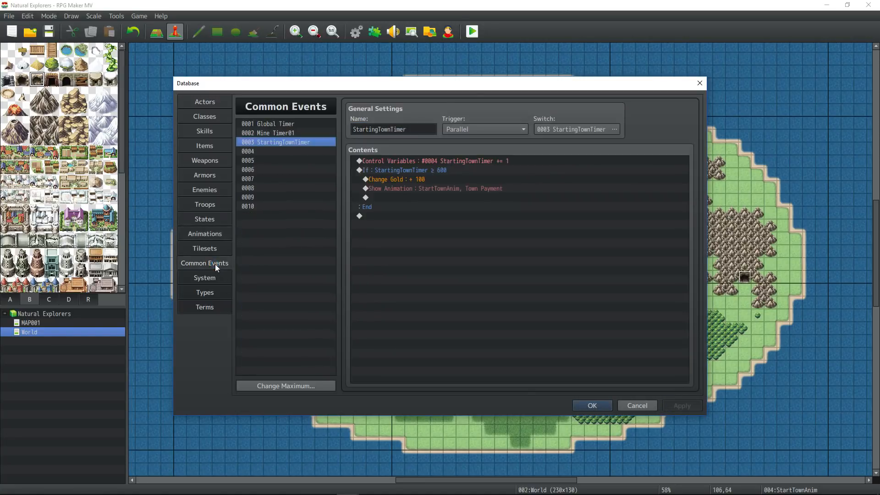
{"action": "left_click", "coordinate": [433, 188]}
{"action": "left_click", "coordinate": [407, 180]}
{"action": "left_click", "coordinate": [412, 189]}
{"action": "left_click", "coordinate": [435, 170]}
{"action": "left_click", "coordinate": [426, 179]}
{"action": "left_click", "coordinate": [423, 189]}
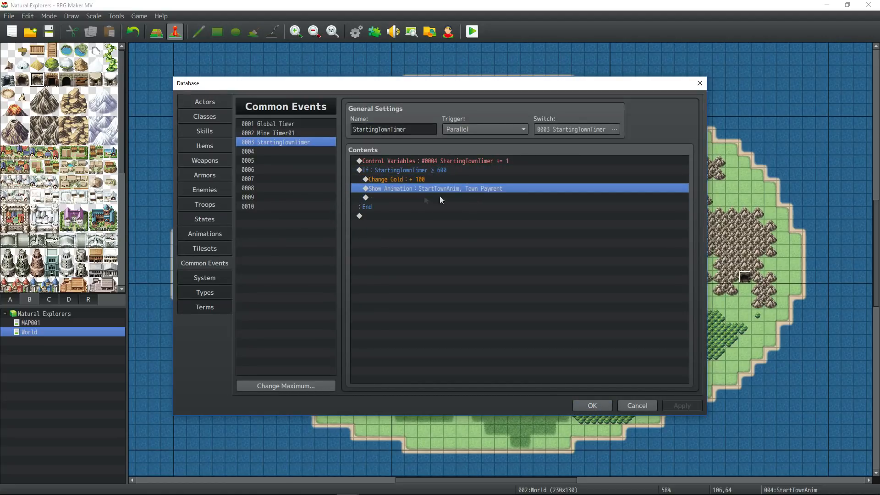
{"action": "left_click", "coordinate": [591, 406]}
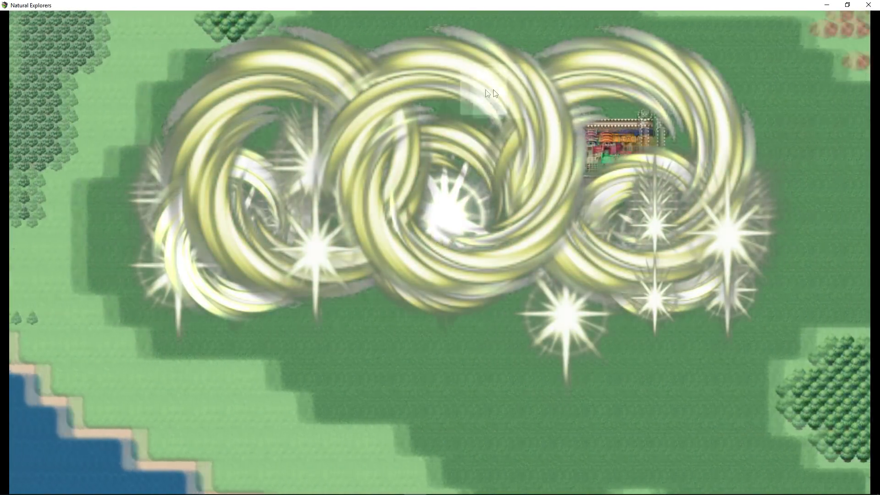
{"action": "left_click", "coordinate": [868, 4]}
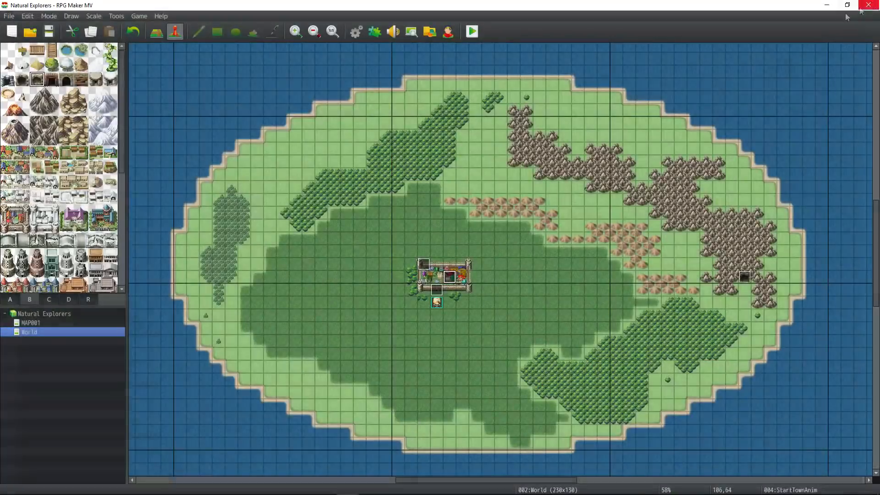
{"action": "left_click", "coordinate": [354, 26]}
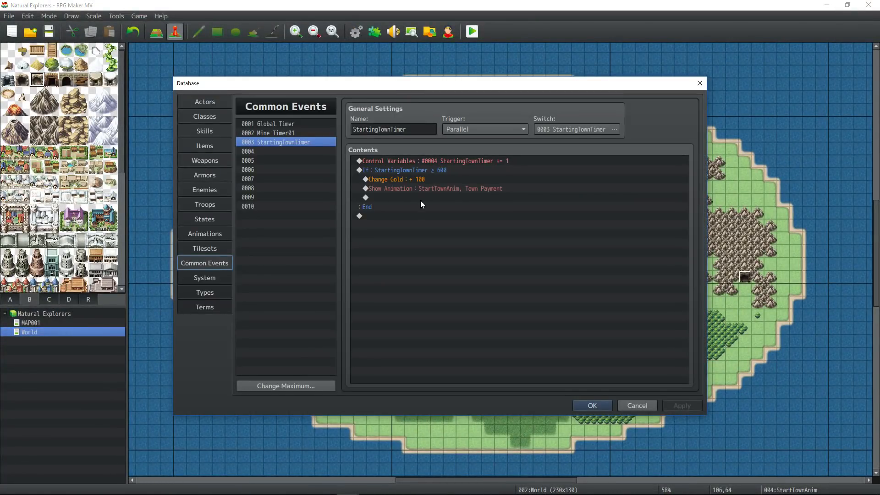
{"action": "left_click", "coordinate": [418, 177]}
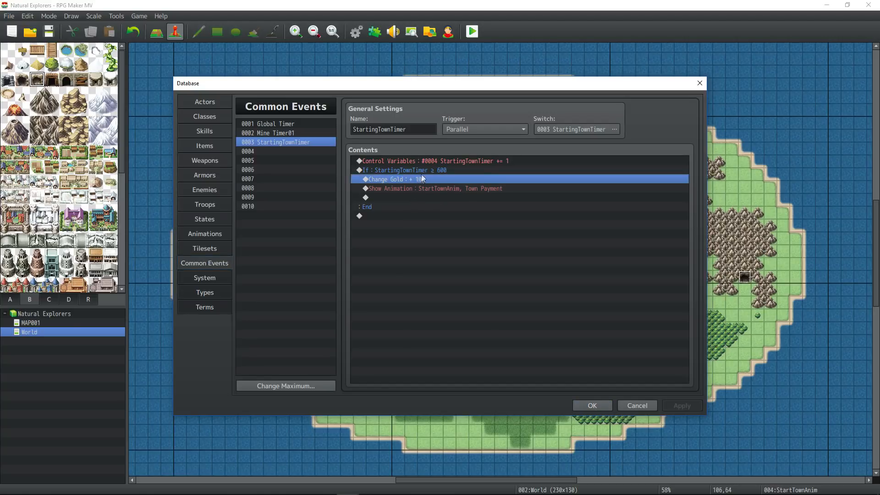
{"action": "left_click", "coordinate": [421, 171]}
{"action": "left_click", "coordinate": [421, 197]}
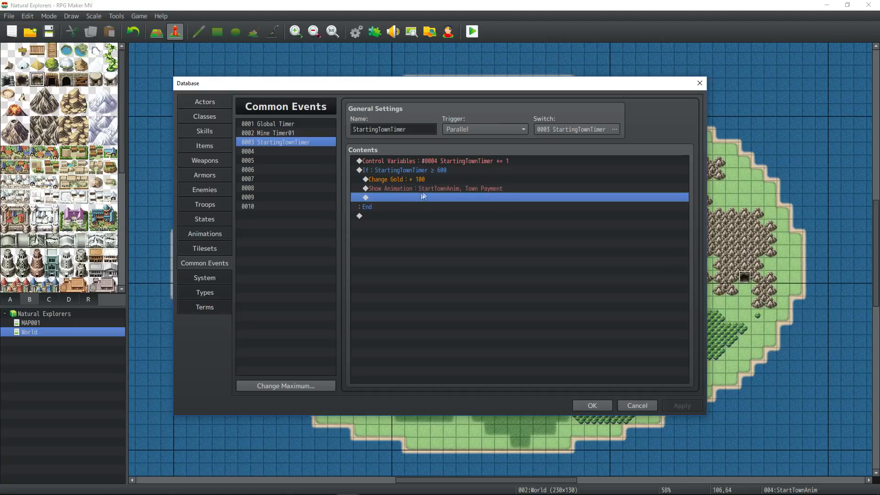
- Insert a Control Variables command setting 0004 StartingTownTimer to constant 0
{"action": "right_click", "coordinate": [421, 202]}
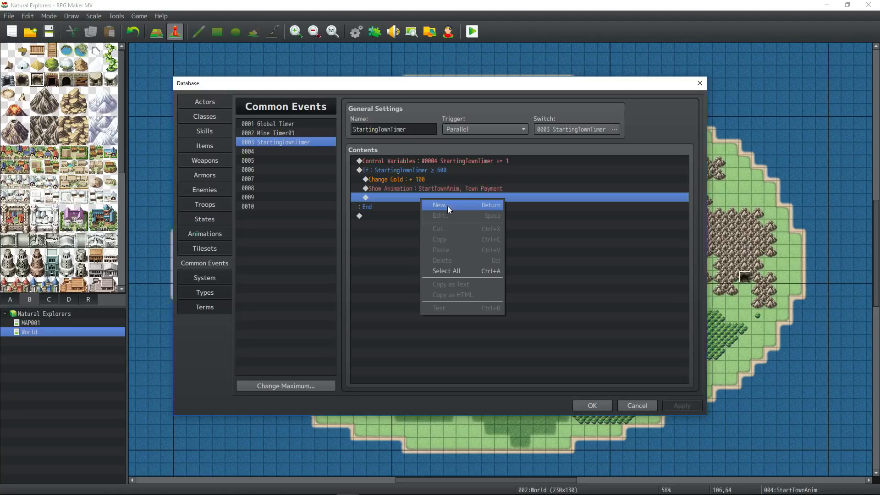
{"action": "left_click", "coordinate": [447, 205]}
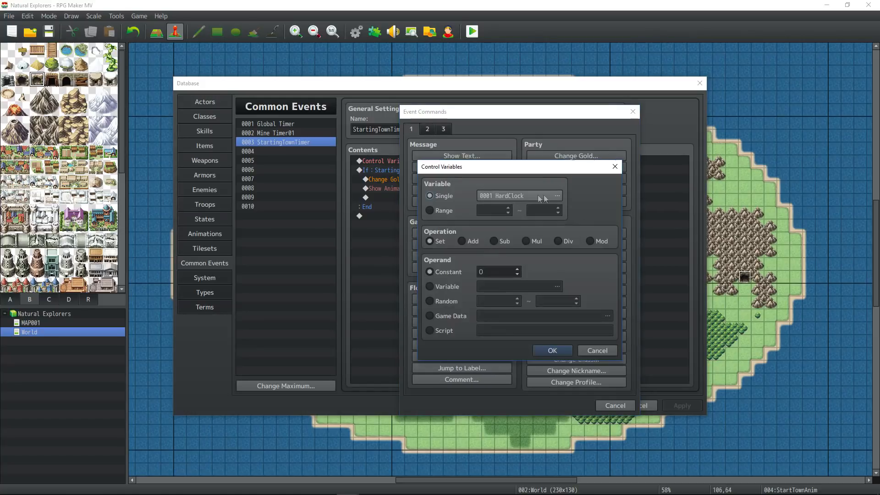
{"action": "left_click", "coordinate": [542, 198]}
{"action": "left_click", "coordinate": [553, 191]}
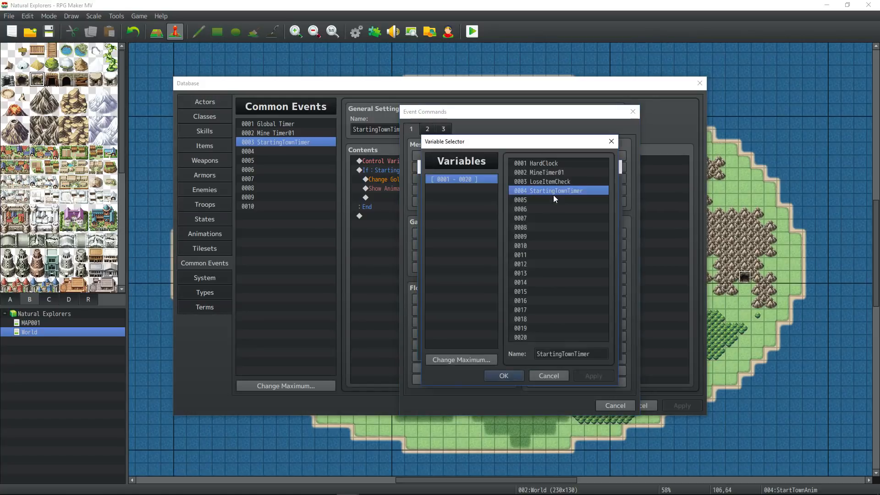
{"action": "left_click", "coordinate": [494, 377]}
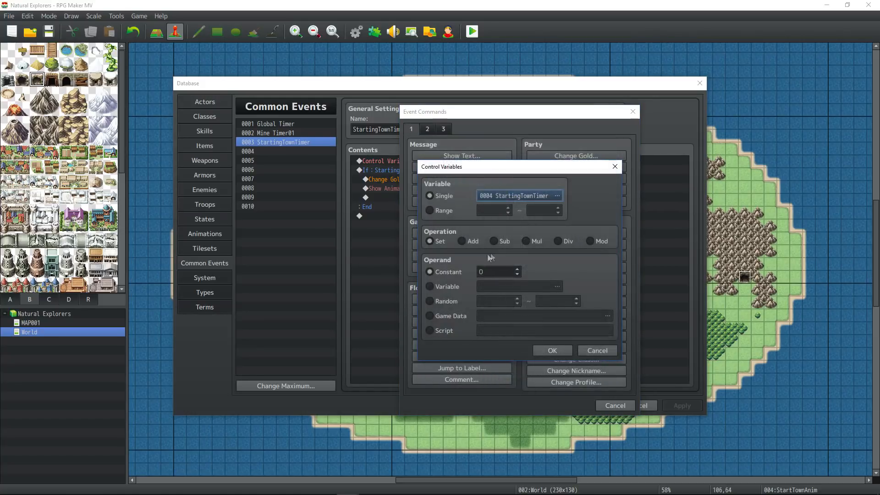
{"action": "left_click", "coordinate": [554, 351]}
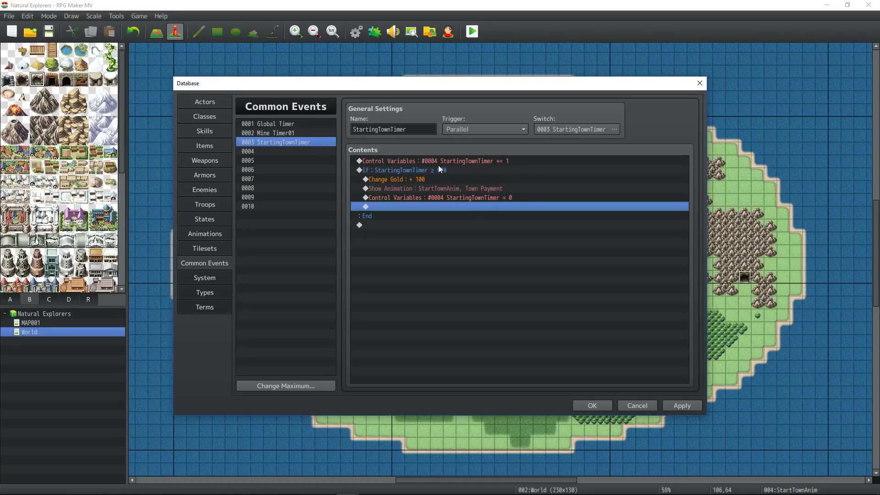
- Review the command order: Change Gold, Show Animation, then the timer reset
{"action": "left_click", "coordinate": [426, 180]}
{"action": "left_click", "coordinate": [432, 191]}
{"action": "left_click", "coordinate": [434, 198]}
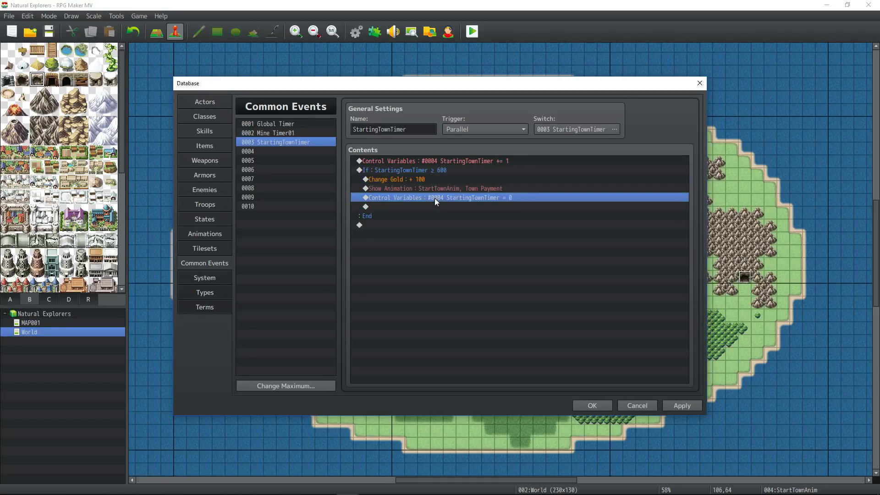
{"action": "left_click", "coordinate": [475, 162]}
{"action": "left_click", "coordinate": [472, 179]}
{"action": "left_click", "coordinate": [470, 198]}
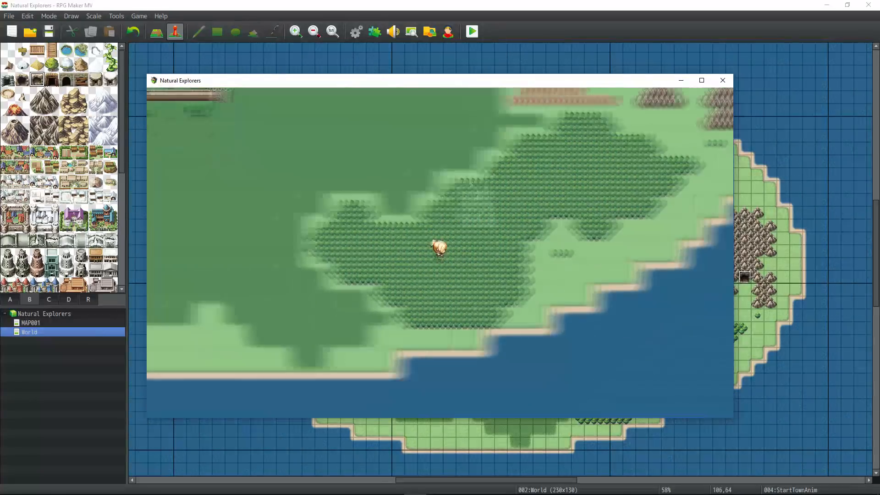
- Finish the world-map playtest and inspect the StartTownAnim event
{"action": "left_click_drag", "start_coordinate": [471, 183], "coordinate": [345, 169]}
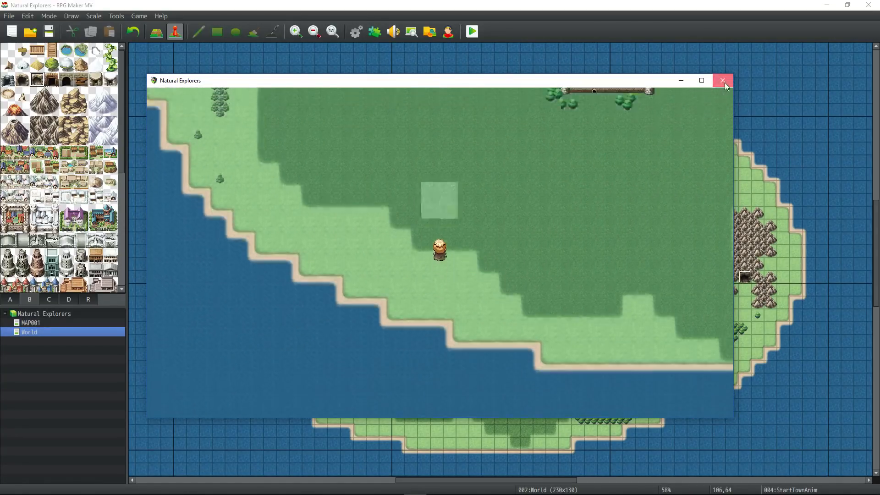
{"action": "left_click", "coordinate": [723, 80]}
{"action": "double_click", "coordinate": [449, 278]}
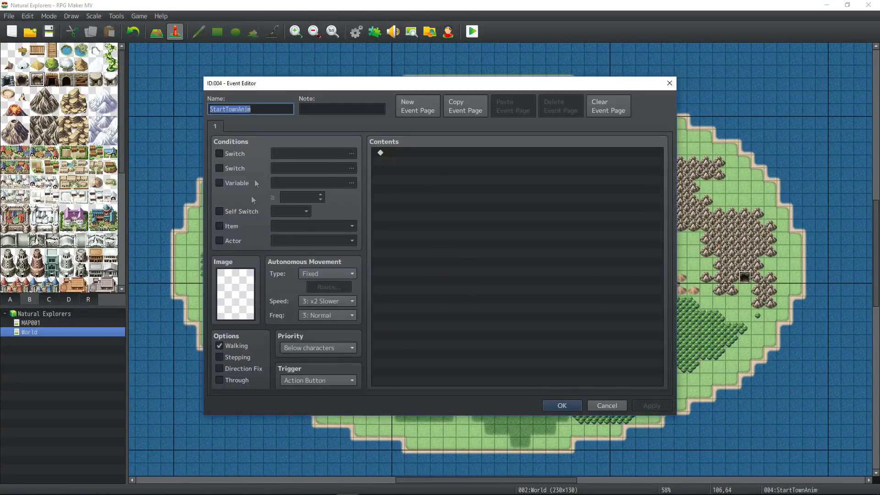
{"action": "left_click", "coordinate": [558, 406]}
- Set the Town Payment animation's position to Center and apply it
{"action": "left_click", "coordinate": [356, 31]}
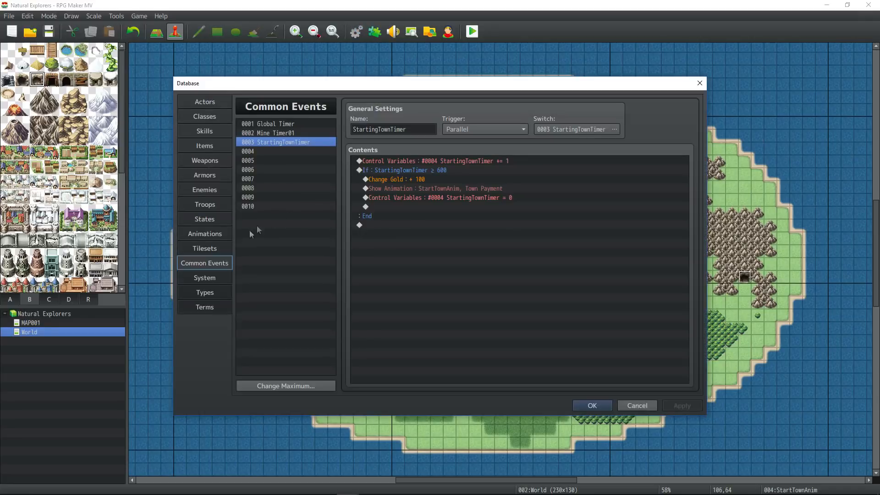
{"action": "left_click", "coordinate": [215, 234]}
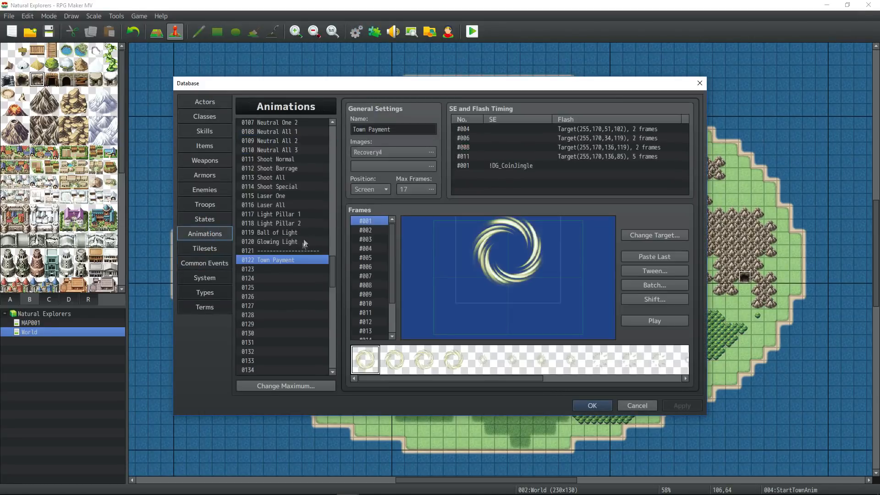
{"action": "left_click", "coordinate": [376, 188]}
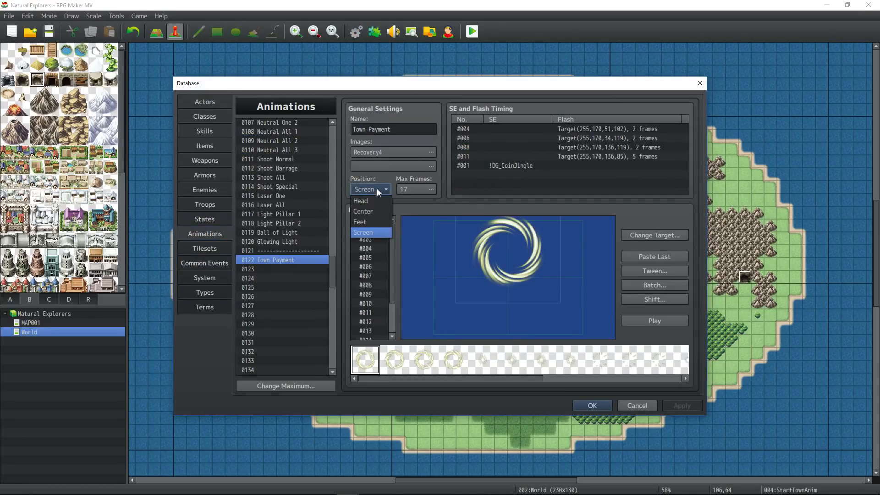
{"action": "left_click", "coordinate": [367, 213]}
{"action": "left_click", "coordinate": [678, 406]}
{"action": "left_click", "coordinate": [593, 406]}
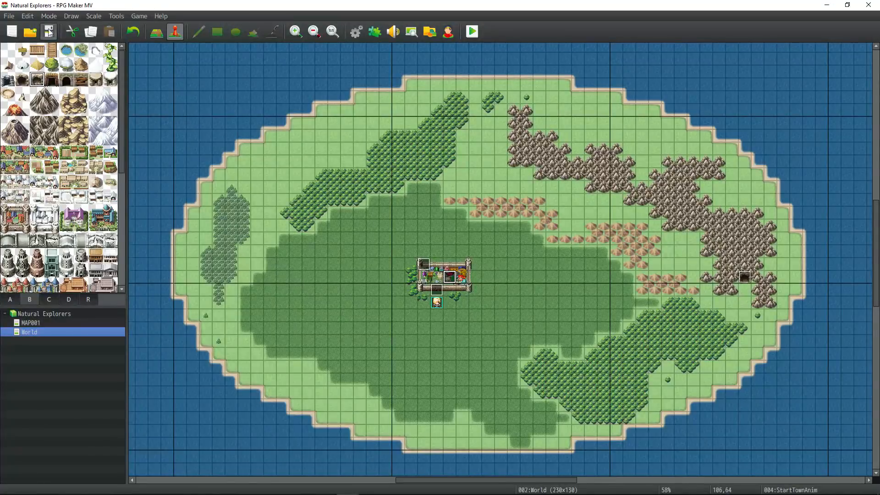
- Playtest a new game near the town to watch the centred payment effect, then reopen Town Payment
{"action": "left_click", "coordinate": [472, 31]}
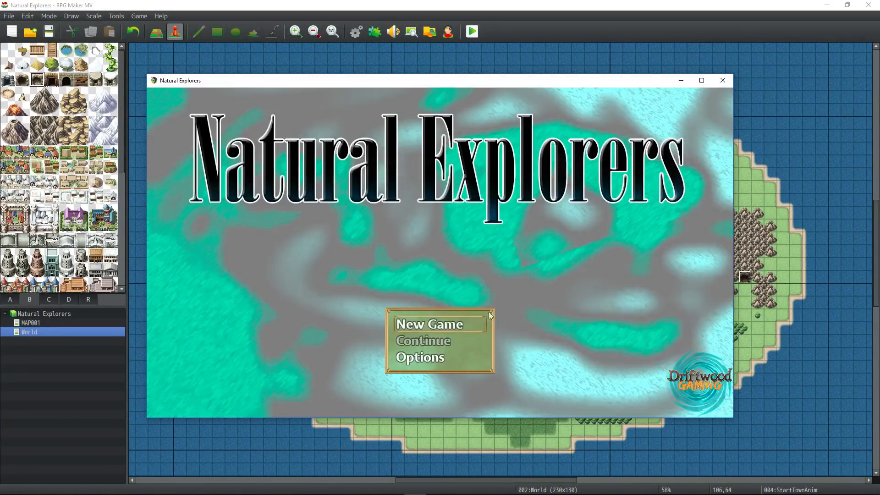
{"action": "left_click", "coordinate": [459, 324]}
{"action": "left_click", "coordinate": [702, 80]}
{"action": "mouse_move", "coordinate": [527, 148]}
{"action": "left_mouse_down"}
{"action": "mouse_move", "coordinate": [394, 202]}
{"action": "mouse_move", "coordinate": [600, 183]}
{"action": "mouse_move", "coordinate": [430, 116]}
{"action": "mouse_move", "coordinate": [436, 307]}
{"action": "mouse_move", "coordinate": [612, 245]}
{"action": "mouse_move", "coordinate": [590, 198]}
{"action": "mouse_move", "coordinate": [444, 120]}
{"action": "mouse_move", "coordinate": [421, 121]}
{"action": "mouse_move", "coordinate": [487, 114]}
{"action": "mouse_move", "coordinate": [423, 122]}
{"action": "mouse_move", "coordinate": [331, 220]}
{"action": "mouse_move", "coordinate": [384, 298]}
{"action": "mouse_move", "coordinate": [419, 314]}
{"action": "mouse_move", "coordinate": [407, 146]}
{"action": "mouse_move", "coordinate": [471, 99]}
{"action": "mouse_move", "coordinate": [430, 148]}
{"action": "mouse_move", "coordinate": [464, 261]}
{"action": "mouse_move", "coordinate": [457, 278]}
{"action": "left_mouse_up"}
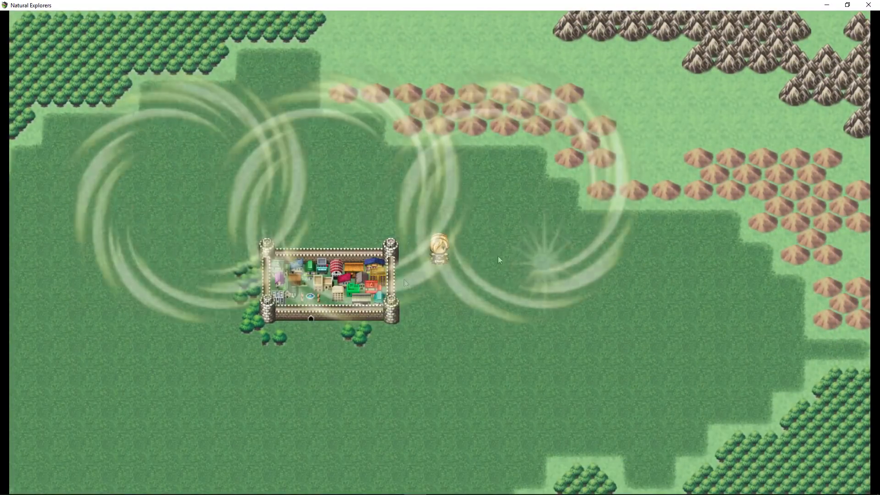
{"action": "left_click", "coordinate": [868, 5]}
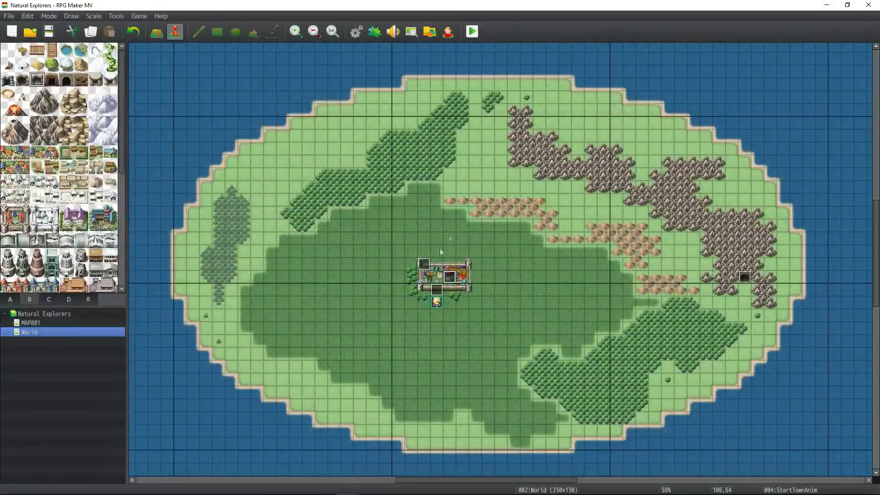
{"action": "left_click", "coordinate": [362, 30]}
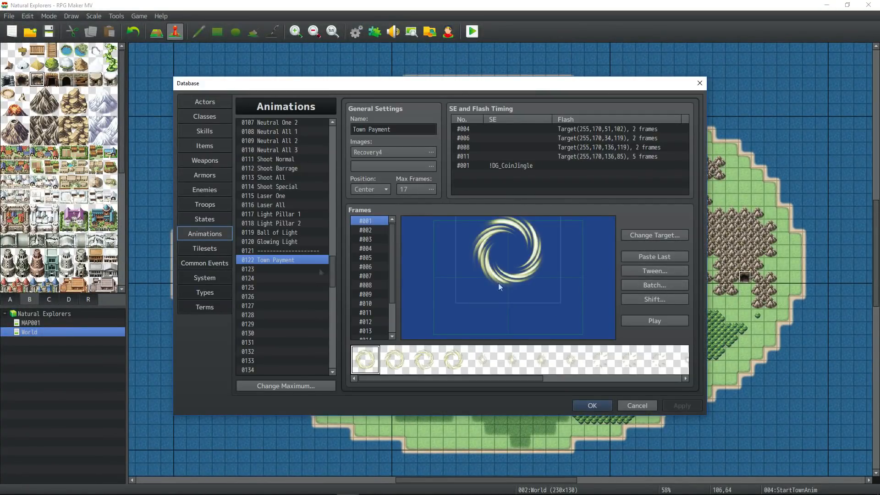
- Batch-set every Town Payment cell's scale to 100% and preview the animation
{"action": "left_click", "coordinate": [646, 285]}
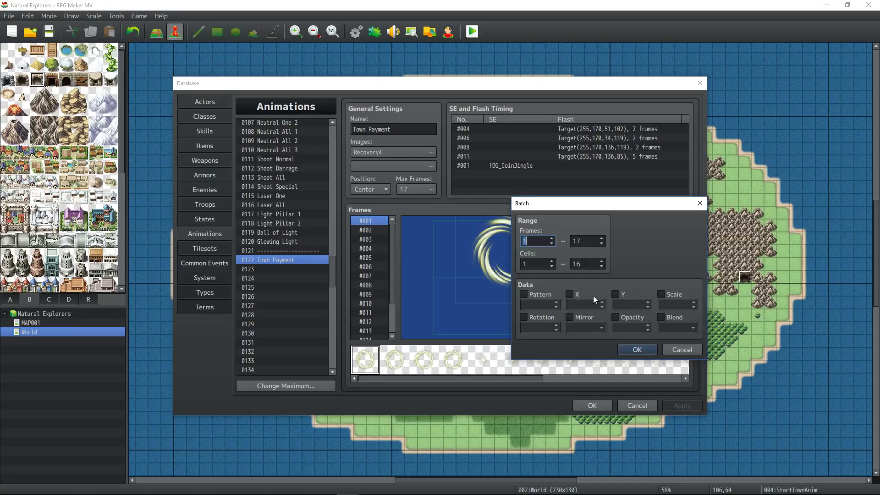
{"action": "left_click", "coordinate": [661, 294]}
{"action": "left_click", "coordinate": [640, 349]}
{"action": "left_click", "coordinate": [656, 320]}
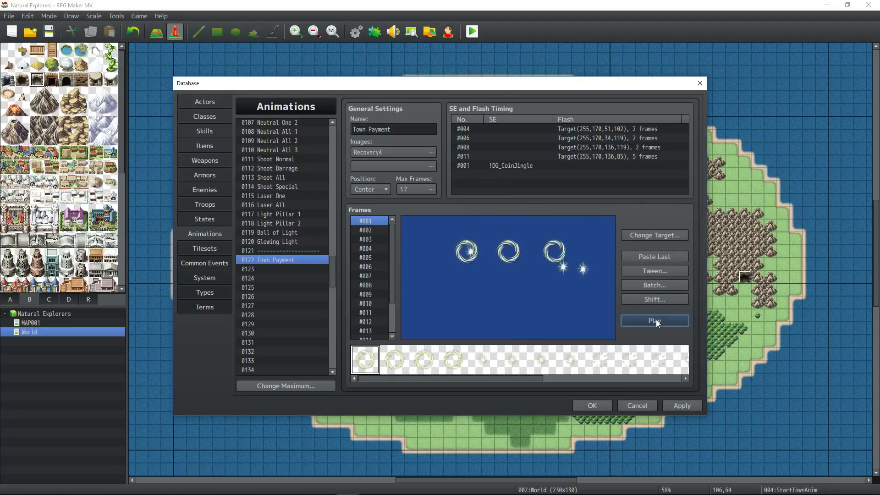
{"action": "left_click", "coordinate": [656, 320]}
- Step through Town Payment's frames from #005 to #012
{"action": "left_click", "coordinate": [371, 257]}
{"action": "left_click", "coordinate": [371, 267]}
{"action": "left_click", "coordinate": [370, 285]}
{"action": "left_click", "coordinate": [371, 310]}
{"action": "left_click", "coordinate": [372, 322]}
- Walk the hero around the castle town in the playtest, then close the game
{"action": "left_click", "coordinate": [524, 121]}
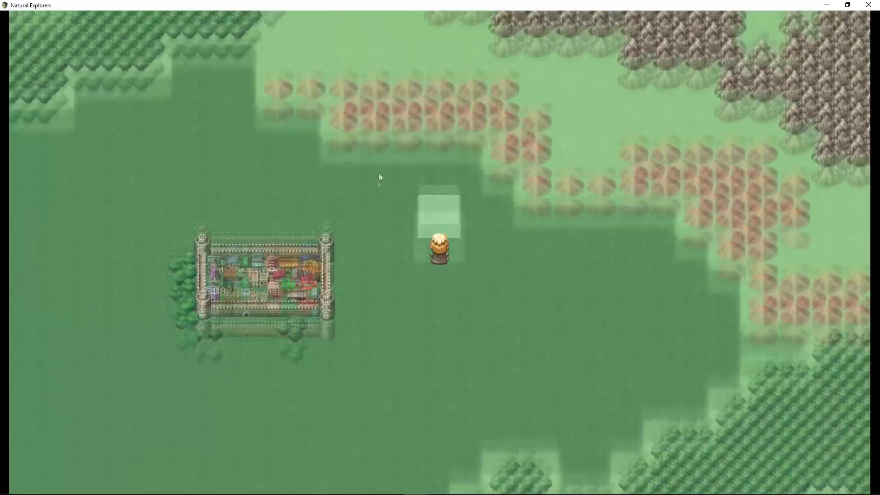
{"action": "left_click", "coordinate": [378, 174]}
{"action": "left_click", "coordinate": [392, 257]}
{"action": "left_click_drag", "start_coordinate": [387, 296], "coordinate": [320, 213]}
{"action": "left_click", "coordinate": [427, 343]}
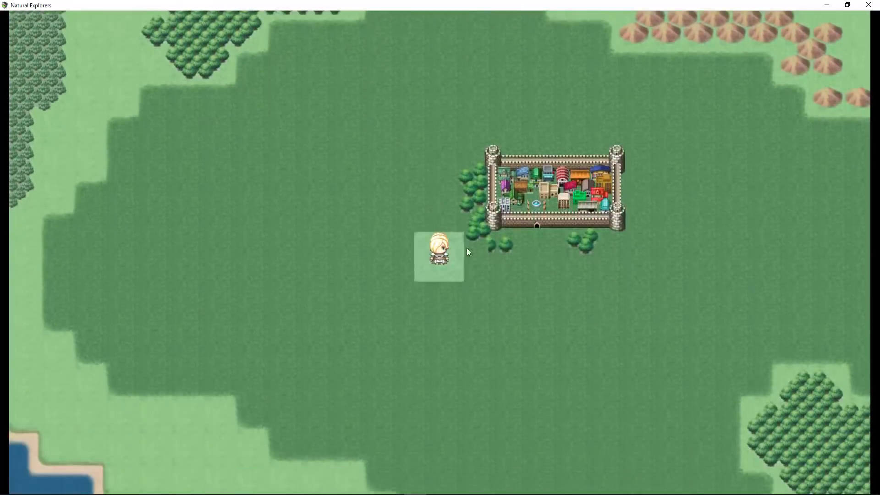
{"action": "left_click_drag", "start_coordinate": [546, 290], "coordinate": [520, 194]}
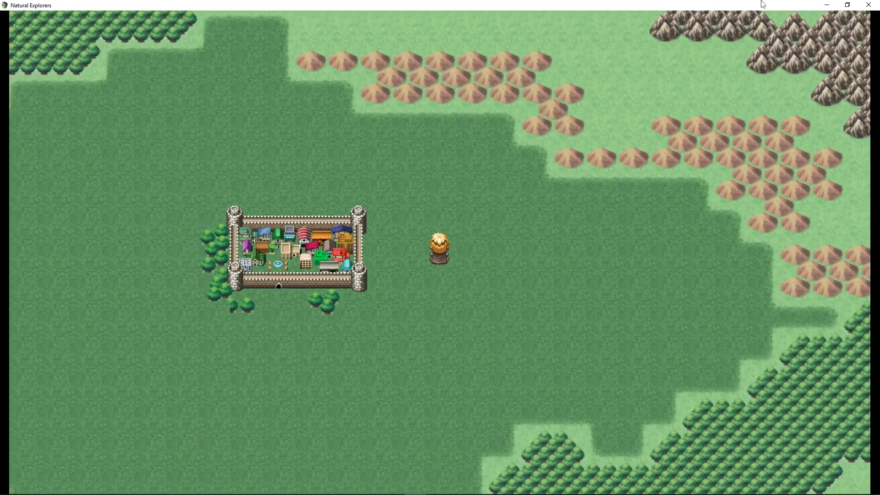
{"action": "left_click", "coordinate": [868, 4]}
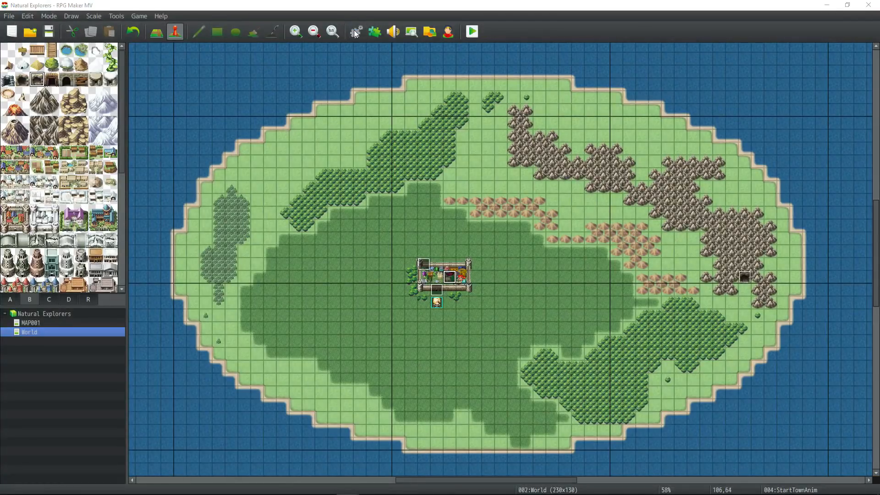
- Batch-scale every cell in all Town Payment animation frames to 75%
{"action": "left_click", "coordinate": [355, 33]}
{"action": "left_click", "coordinate": [664, 284]}
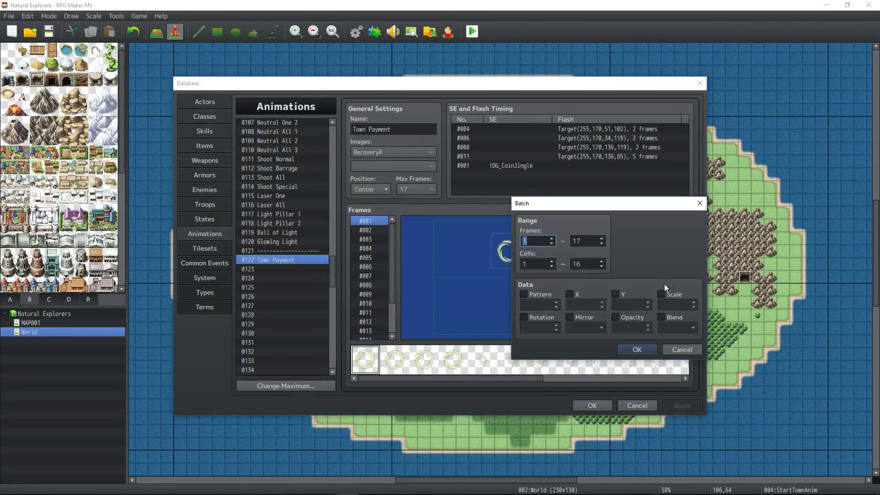
{"action": "left_click", "coordinate": [662, 294]}
{"action": "double_click", "coordinate": [671, 304]}
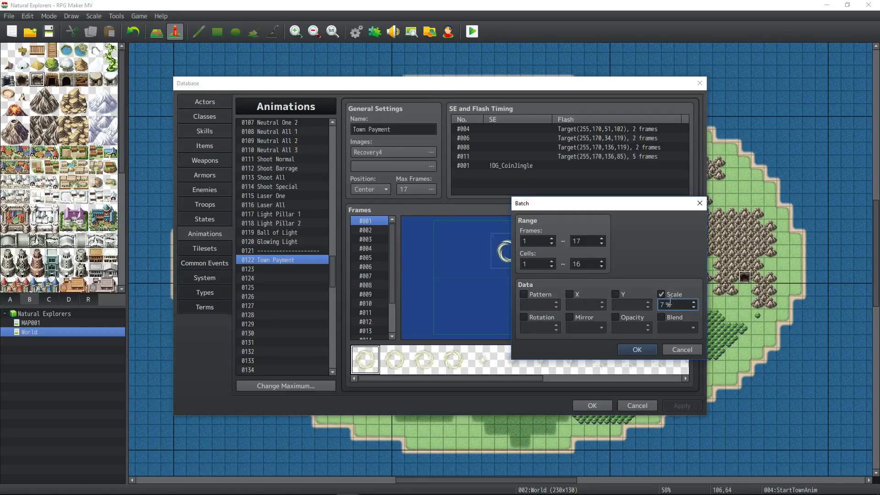
{"action": "type", "text": "75"}
{"action": "key", "text": "Return"}
- Review the cells in frames #002 through #010
{"action": "left_click", "coordinate": [367, 230]}
{"action": "left_click", "coordinate": [367, 249]}
{"action": "left_click", "coordinate": [368, 266]}
{"action": "left_click", "coordinate": [367, 276]}
{"action": "left_click", "coordinate": [370, 231]}
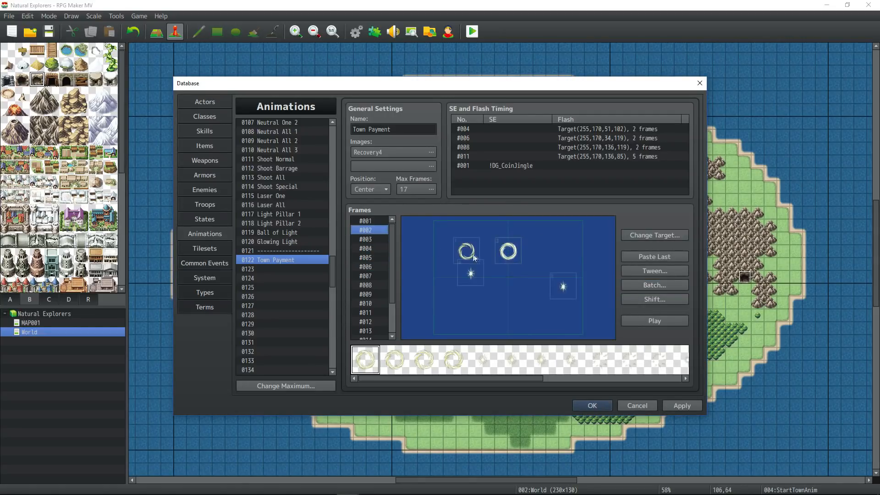
{"action": "left_click", "coordinate": [369, 303]}
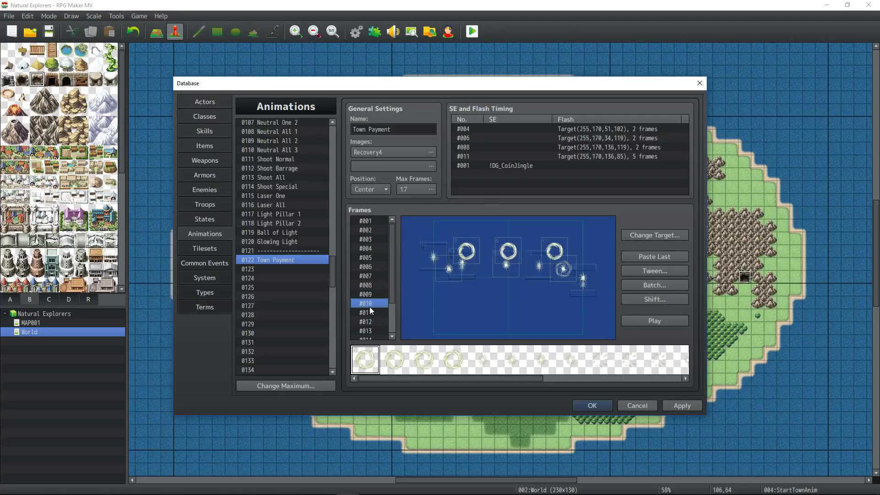
- Step through frames #011 to #017, then return to frame #002
{"action": "left_click", "coordinate": [369, 312]}
{"action": "scroll", "coordinate": [369, 313], "scroll_direction": "down", "scroll_amount": 2}
{"action": "left_click", "coordinate": [369, 305]}
{"action": "left_click", "coordinate": [369, 313]}
{"action": "scroll", "coordinate": [370, 317], "scroll_direction": "down", "scroll_amount": 1}
{"action": "left_click", "coordinate": [372, 321]}
{"action": "left_click", "coordinate": [370, 328]}
{"action": "scroll", "coordinate": [370, 328], "scroll_direction": "down", "scroll_amount": 1}
{"action": "left_click", "coordinate": [370, 326]}
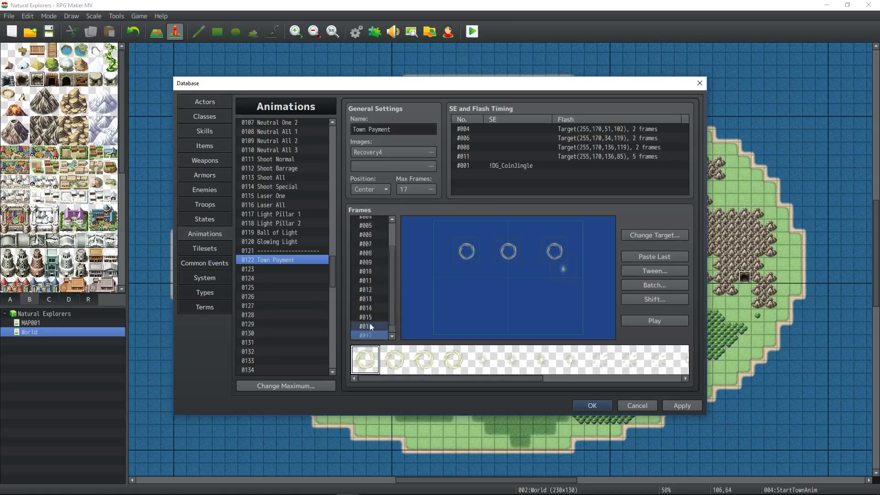
{"action": "scroll", "coordinate": [371, 320], "scroll_direction": "up", "scroll_amount": 2}
{"action": "left_click", "coordinate": [371, 229]}
- Shift the swirl, star and spiral cells further right in frames #002–#006
{"action": "left_click", "coordinate": [466, 250]}
{"action": "mouse_move", "coordinate": [466, 250]}
{"action": "left_mouse_down"}
{"action": "mouse_move", "coordinate": [481, 252]}
{"action": "mouse_move", "coordinate": [471, 270]}
{"action": "mouse_move", "coordinate": [483, 268]}
{"action": "mouse_move", "coordinate": [470, 251]}
{"action": "mouse_move", "coordinate": [482, 251]}
{"action": "left_mouse_up"}
{"action": "right_click", "coordinate": [479, 250]}
{"action": "left_click", "coordinate": [370, 239]}
{"action": "left_click", "coordinate": [370, 249]}
{"action": "right_click", "coordinate": [482, 251]}
{"action": "left_click", "coordinate": [408, 245]}
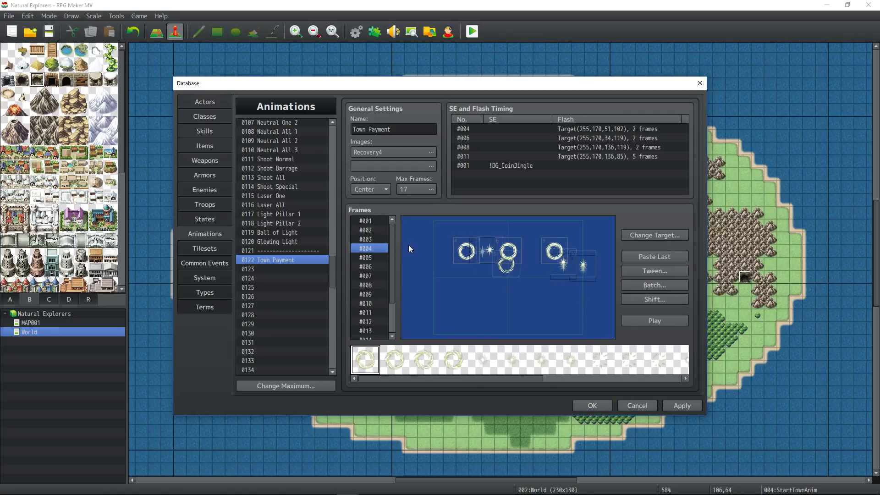
{"action": "left_click", "coordinate": [369, 267]}
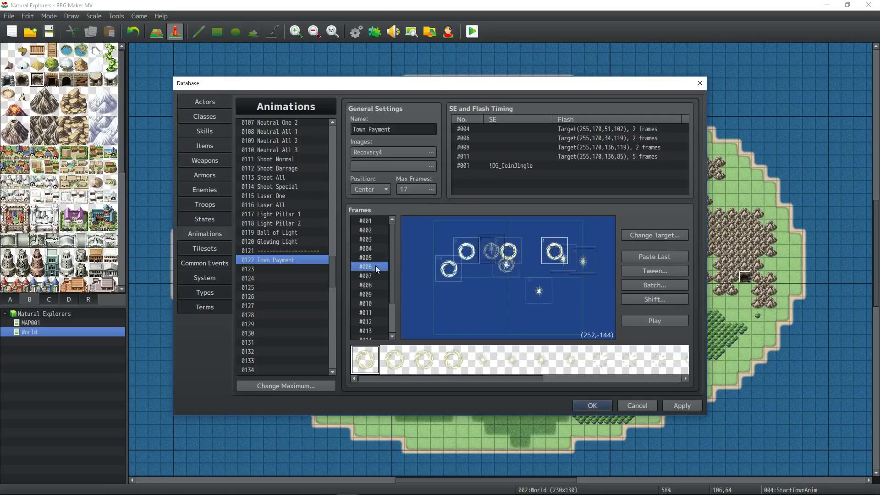
{"action": "left_click_drag", "start_coordinate": [466, 250], "coordinate": [491, 249]}
{"action": "right_click", "coordinate": [491, 248]}
{"action": "left_click_drag", "start_coordinate": [449, 269], "coordinate": [491, 245]}
- Shift the spiral, ring and star cells right in frames #007–#011
{"action": "left_click", "coordinate": [372, 277]}
{"action": "left_click", "coordinate": [379, 286]}
{"action": "left_click", "coordinate": [379, 294]}
{"action": "left_click", "coordinate": [377, 304]}
{"action": "left_click", "coordinate": [373, 313]}
{"action": "left_click", "coordinate": [361, 297]}
{"action": "left_click", "coordinate": [362, 286]}
{"action": "left_click", "coordinate": [364, 276]}
- Shift the ring cell right in frames #004 through #008
{"action": "left_click", "coordinate": [367, 223]}
{"action": "left_click", "coordinate": [370, 249]}
{"action": "left_click", "coordinate": [373, 259]}
{"action": "left_click", "coordinate": [370, 267]}
{"action": "left_click", "coordinate": [367, 276]}
{"action": "left_click", "coordinate": [362, 285]}
- Move the ring cells right and up in frames #009 through #017
{"action": "left_click", "coordinate": [376, 294]}
{"action": "left_click", "coordinate": [364, 303]}
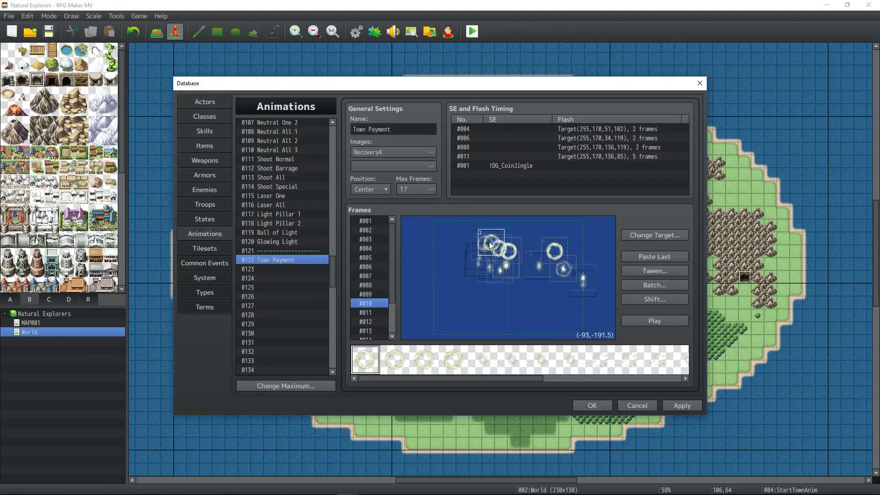
{"action": "left_click", "coordinate": [372, 312]}
{"action": "left_click", "coordinate": [375, 320]}
{"action": "left_click_drag", "start_coordinate": [469, 249], "coordinate": [490, 255]}
{"action": "left_click", "coordinate": [373, 330]}
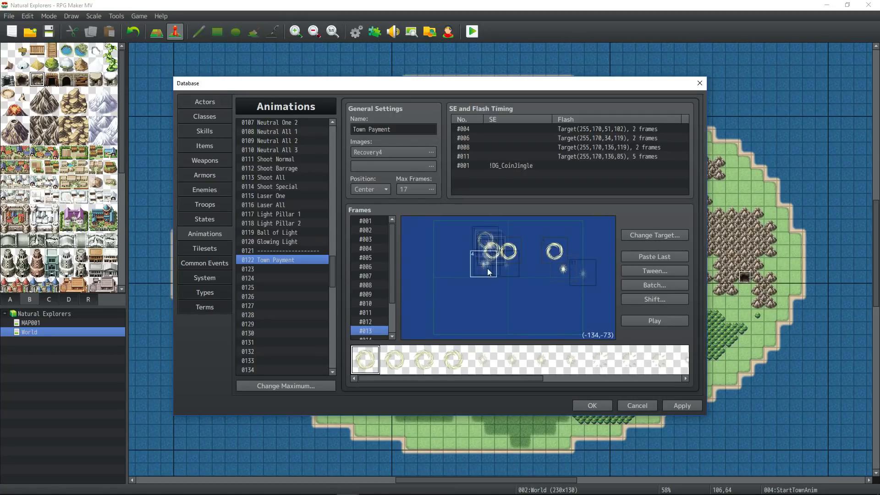
{"action": "scroll", "coordinate": [375, 317], "scroll_direction": "down", "scroll_amount": 1}
{"action": "left_click", "coordinate": [367, 314]}
{"action": "left_click_drag", "start_coordinate": [467, 252], "coordinate": [492, 249]}
{"action": "left_click", "coordinate": [373, 322]}
{"action": "scroll", "coordinate": [377, 320], "scroll_direction": "down", "scroll_amount": 1}
{"action": "left_click", "coordinate": [376, 318]}
{"action": "left_click", "coordinate": [377, 328]}
{"action": "scroll", "coordinate": [374, 256], "scroll_direction": "up", "scroll_amount": 2}
- Pull the right-hand ring and star cells toward the centre in frames #002–#003
{"action": "left_click", "coordinate": [370, 221]}
{"action": "left_click", "coordinate": [371, 230]}
{"action": "left_click_drag", "start_coordinate": [556, 279], "coordinate": [518, 280]}
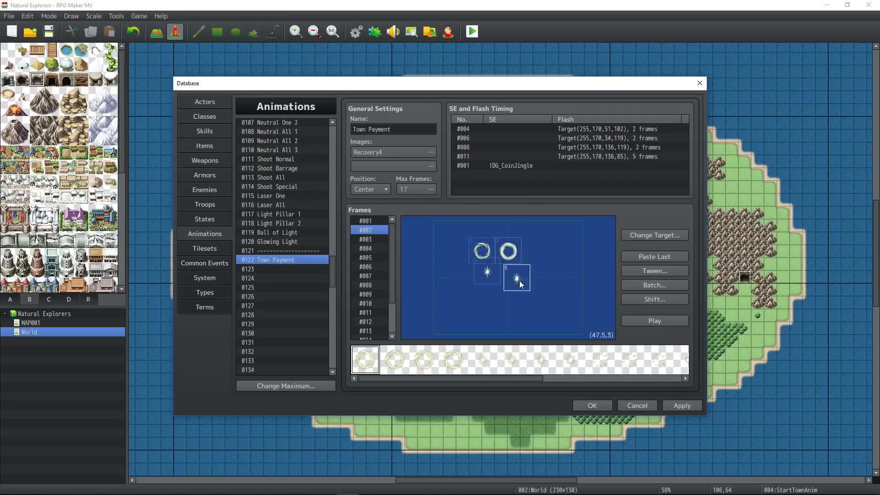
{"action": "left_click", "coordinate": [372, 239]}
{"action": "left_click_drag", "start_coordinate": [554, 251], "coordinate": [517, 250]}
{"action": "left_click_drag", "start_coordinate": [564, 267], "coordinate": [526, 270]}
{"action": "left_click_drag", "start_coordinate": [583, 269], "coordinate": [521, 243]}
- Pull the right-hand ring and star cells toward the centre in frames #004–#008
{"action": "left_click", "coordinate": [372, 248]}
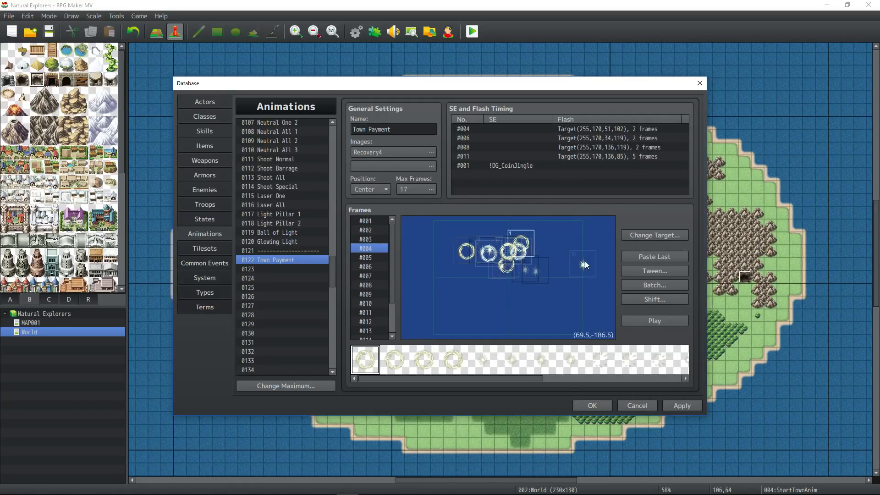
{"action": "left_click_drag", "start_coordinate": [585, 261], "coordinate": [530, 262]}
{"action": "left_click", "coordinate": [373, 257]}
{"action": "left_click_drag", "start_coordinate": [467, 252], "coordinate": [491, 249]}
{"action": "left_click_drag", "start_coordinate": [583, 263], "coordinate": [520, 274]}
{"action": "left_click", "coordinate": [375, 267]}
{"action": "left_click_drag", "start_coordinate": [557, 250], "coordinate": [517, 248]}
{"action": "left_click_drag", "start_coordinate": [583, 260], "coordinate": [510, 283]}
{"action": "left_click", "coordinate": [376, 276]}
{"action": "left_click_drag", "start_coordinate": [555, 251], "coordinate": [519, 269]}
{"action": "left_click", "coordinate": [377, 285]}
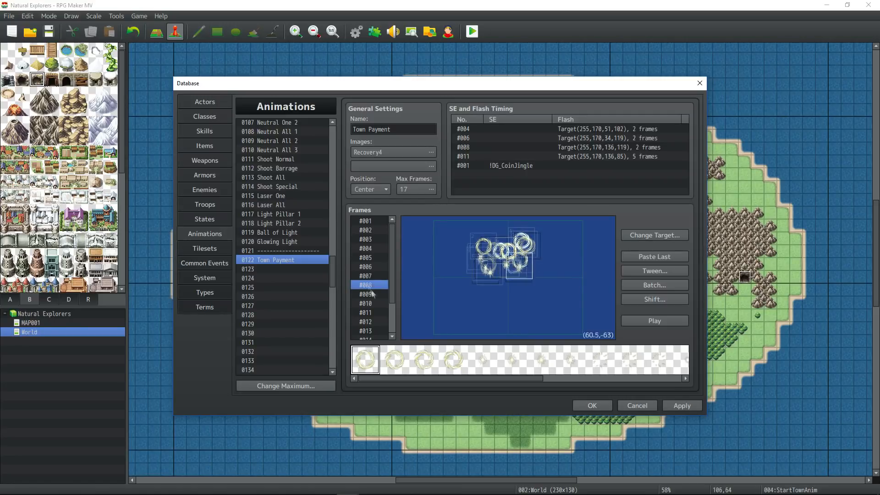
- Step ahead to frame #015 and play the whole animation
{"action": "key", "text": "Down"}
{"action": "key", "text": "Down"}
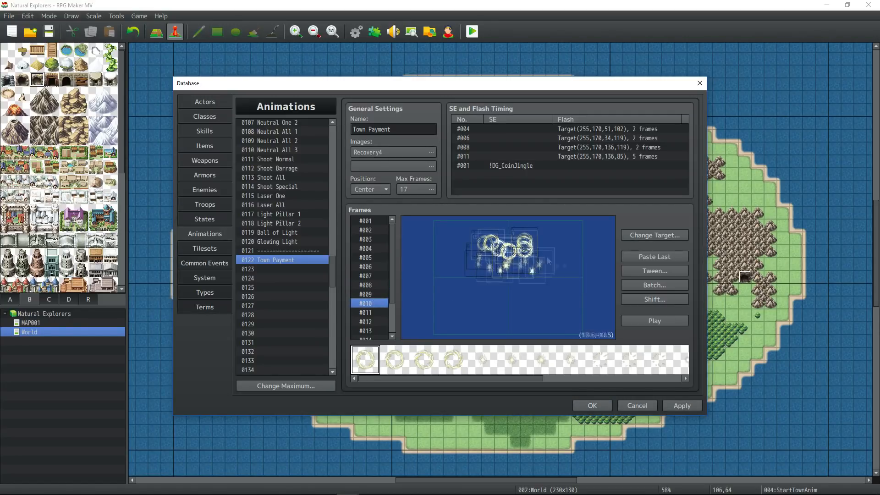
{"action": "key", "text": "Down"}
{"action": "key", "text": "Down"}
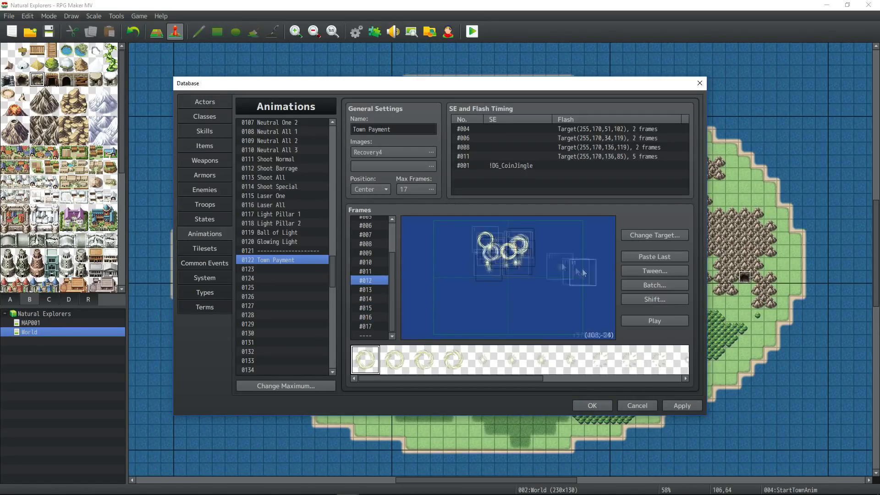
{"action": "key", "text": "Down"}
{"action": "key", "text": "Down"}
{"action": "key", "text": "Down"}
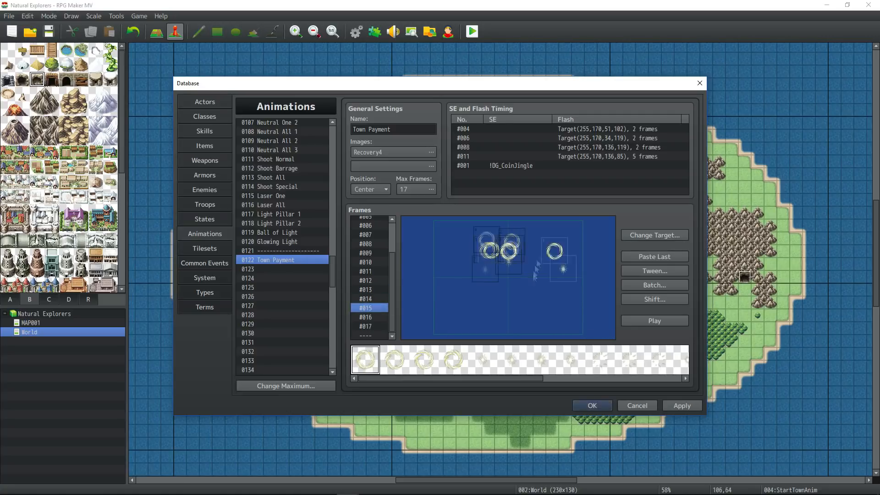
{"action": "key", "text": "Down"}
{"action": "key", "text": "Down"}
{"action": "left_click", "coordinate": [647, 320]}
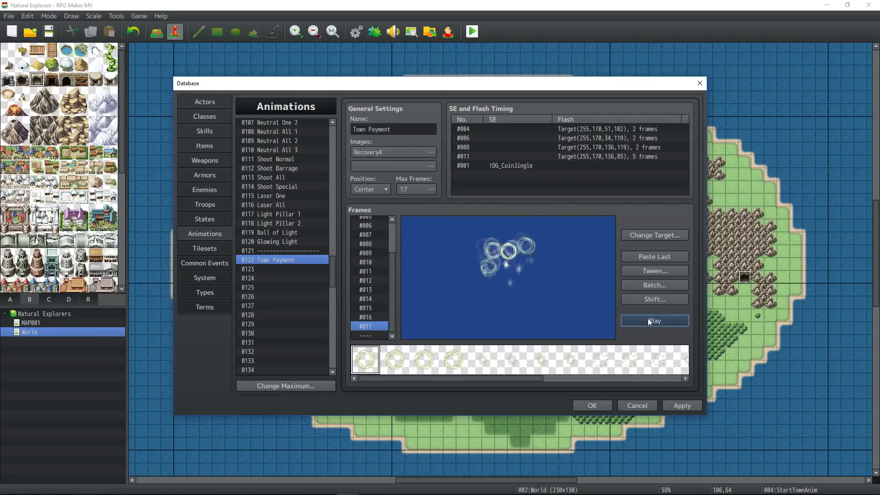
- Step through frames #002 to #010 and play the animation preview
{"action": "left_click", "coordinate": [371, 229]}
{"action": "key", "text": "Down"}
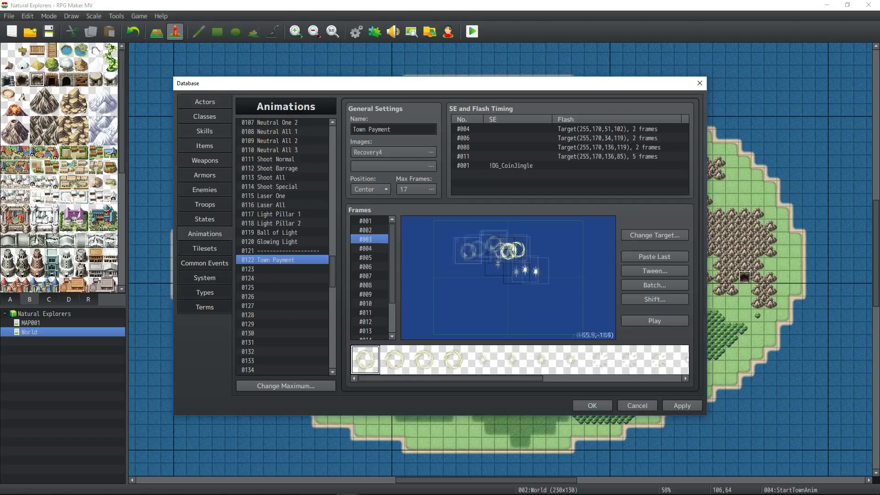
{"action": "left_click", "coordinate": [374, 249]}
{"action": "left_click", "coordinate": [373, 258]}
{"action": "left_click", "coordinate": [372, 267]}
{"action": "left_click", "coordinate": [372, 276]}
{"action": "left_click", "coordinate": [369, 286]}
{"action": "left_click", "coordinate": [374, 295]}
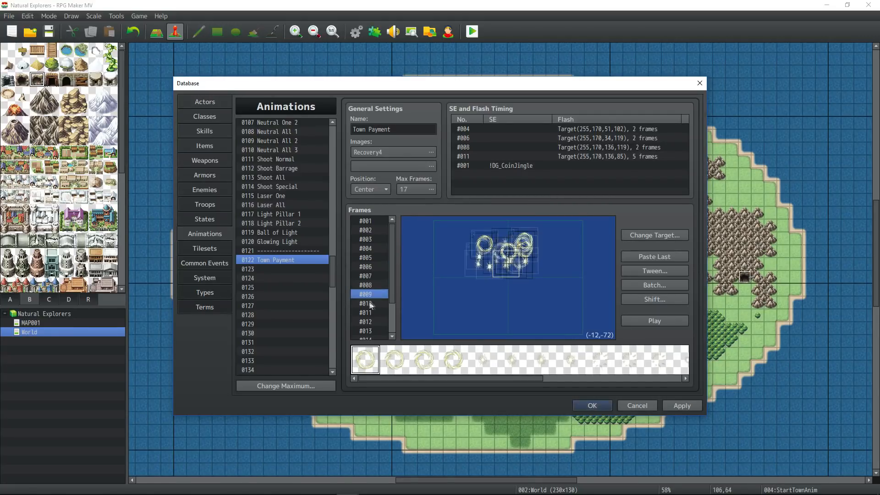
{"action": "left_click", "coordinate": [354, 303]}
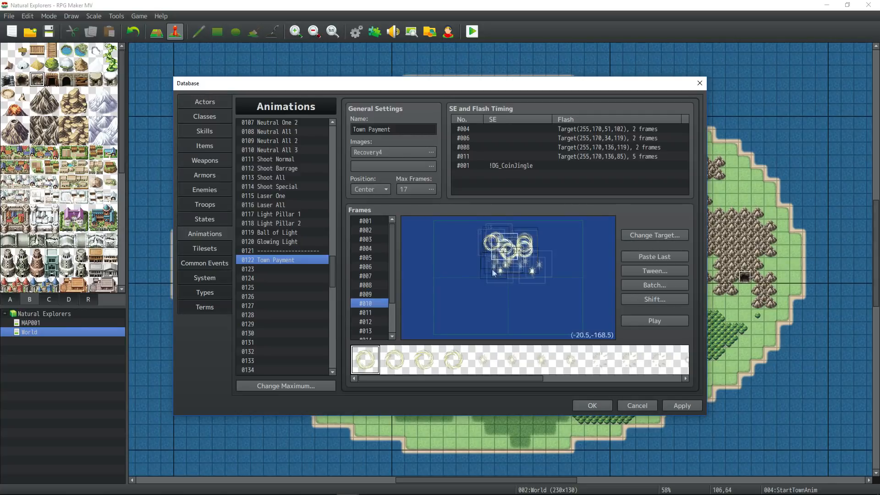
{"action": "left_click", "coordinate": [658, 318]}
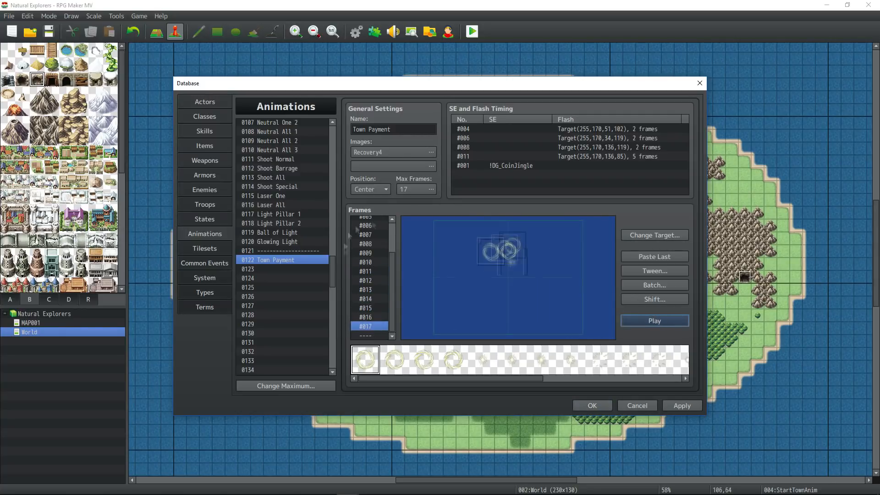
- Recheck frames #002 to #017, apply the changes and play the finished animation
{"action": "left_click", "coordinate": [375, 229]}
{"action": "left_click", "coordinate": [375, 257]}
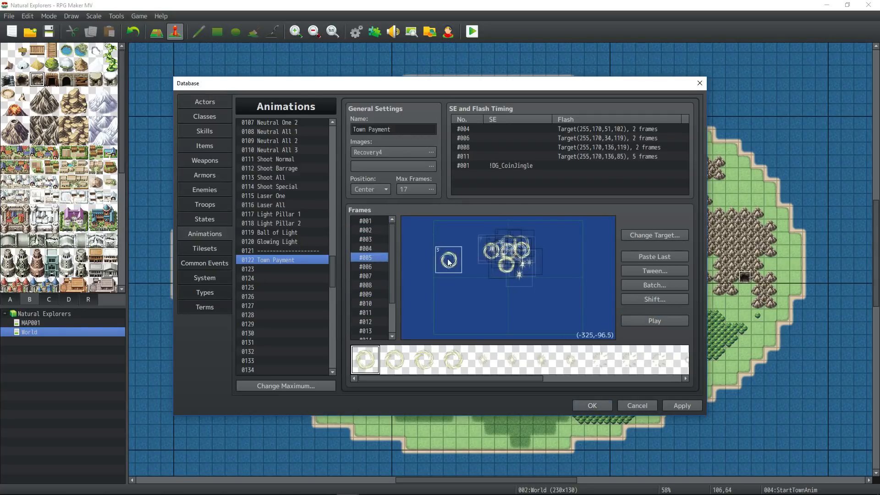
{"action": "left_click", "coordinate": [366, 240]}
{"action": "left_click", "coordinate": [366, 249]}
{"action": "left_click", "coordinate": [367, 258]}
{"action": "left_click", "coordinate": [367, 267]}
{"action": "key", "text": "Down"}
{"action": "key", "text": "Down"}
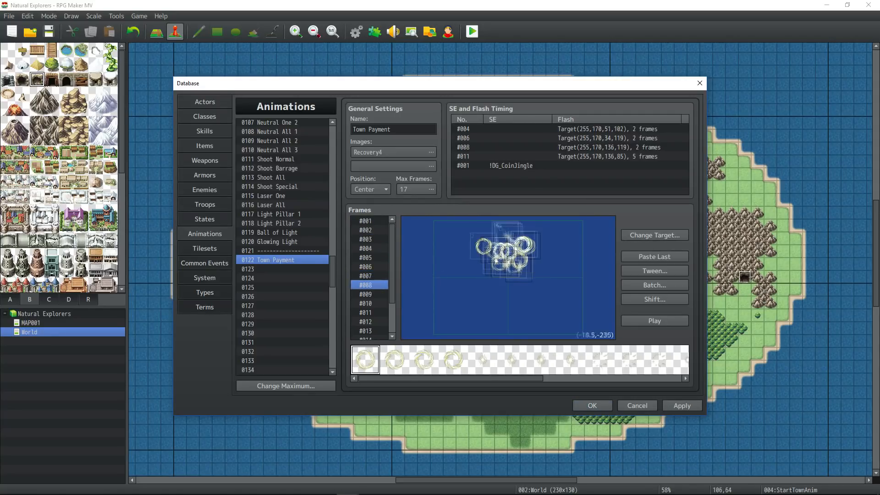
{"action": "left_click", "coordinate": [371, 294]}
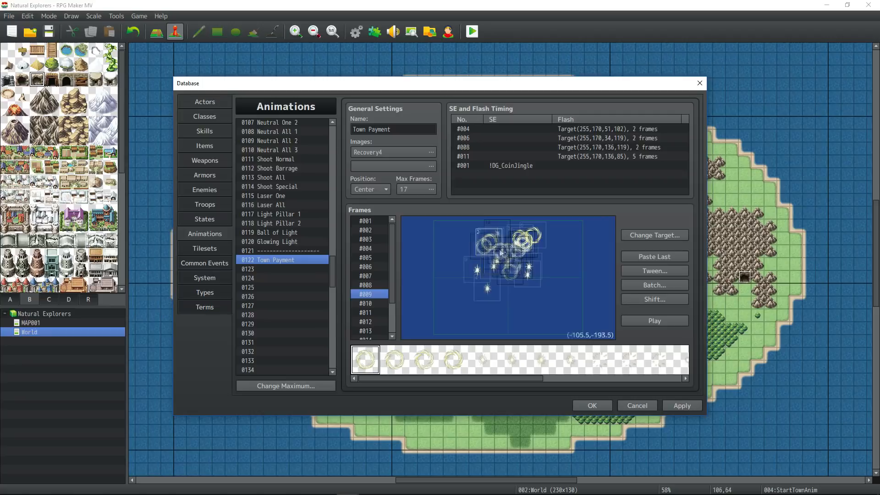
{"action": "key", "text": "Down"}
{"action": "key", "text": "Down"}
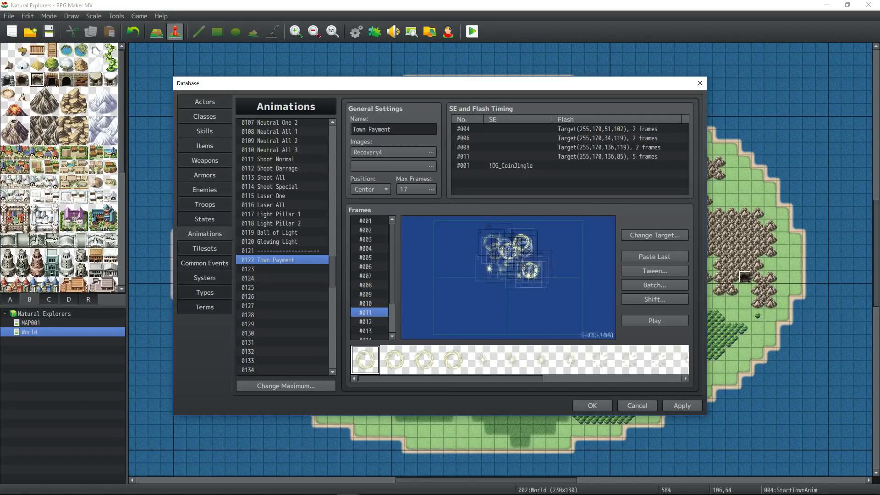
{"action": "key", "text": "Down"}
{"action": "key", "text": "Down"}
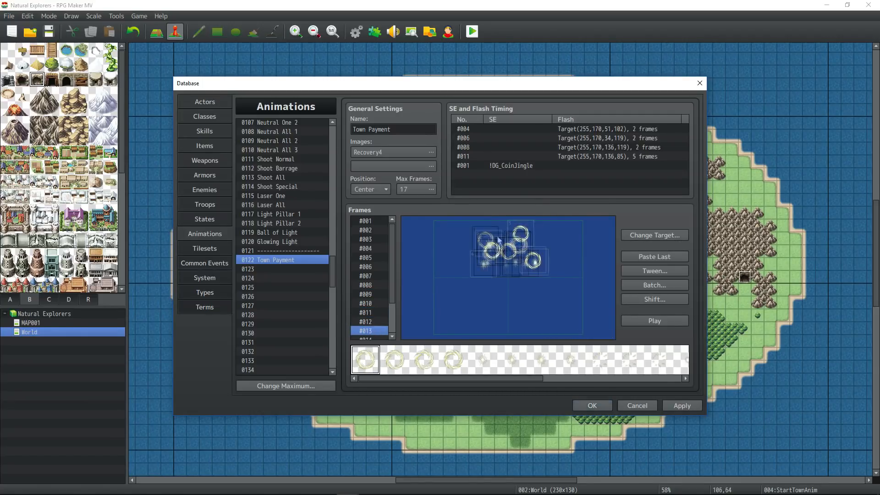
{"action": "key", "text": "Down"}
{"action": "key", "text": "Down"}
{"action": "key", "text": "Down"}
{"action": "key", "text": "Down"}
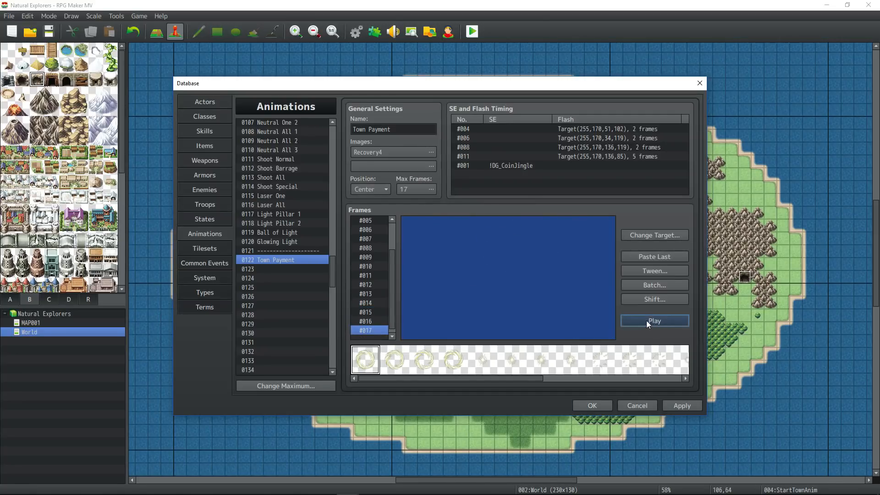
{"action": "left_click", "coordinate": [677, 406]}
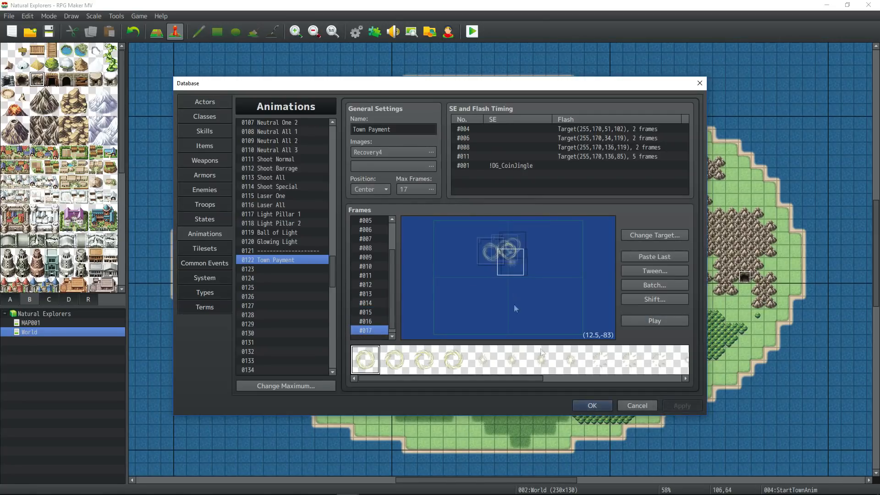
{"action": "left_click", "coordinate": [644, 323]}
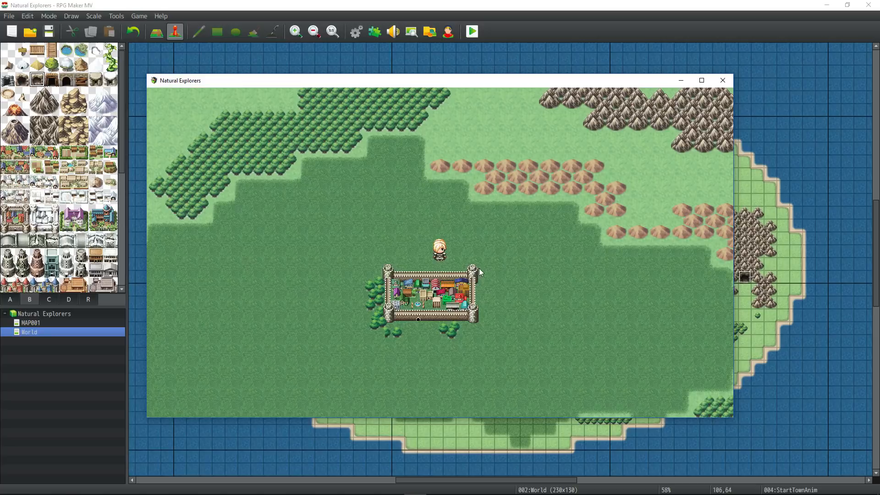
- Walk the hero across the world map toward the town
{"action": "left_click", "coordinate": [521, 282]}
{"action": "left_click", "coordinate": [468, 293]}
{"action": "left_click", "coordinate": [485, 194]}
{"action": "left_click", "coordinate": [419, 192]}
{"action": "left_click", "coordinate": [370, 236]}
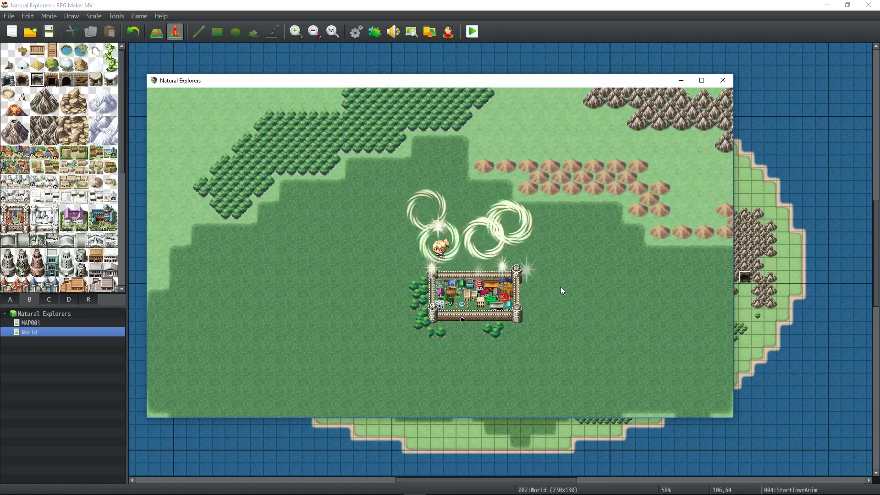
- Circle the town to trigger the payment animation, then end the playtest and reopen the database
{"action": "left_click", "coordinate": [568, 273]}
{"action": "left_click", "coordinate": [459, 287]}
{"action": "left_click", "coordinate": [424, 298]}
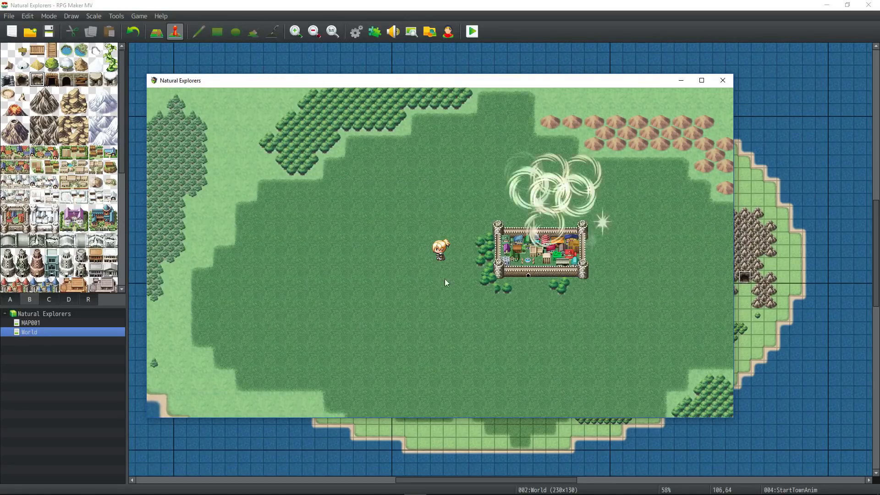
{"action": "left_click", "coordinate": [445, 284]}
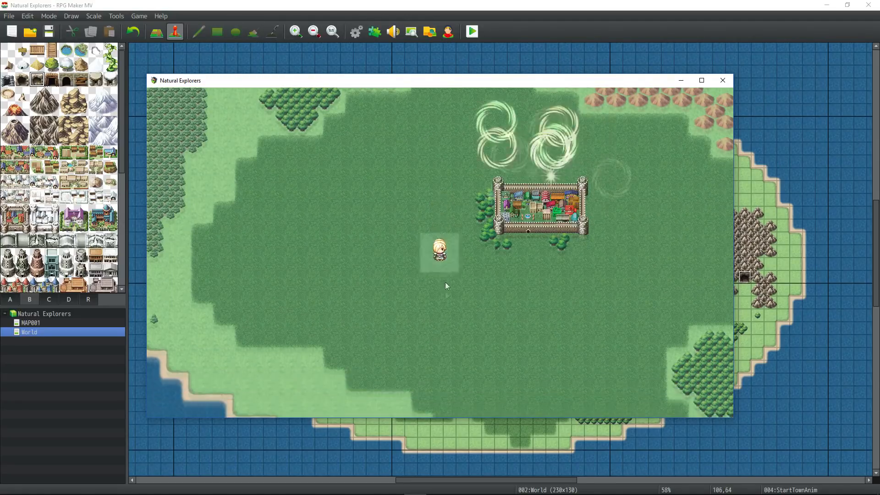
{"action": "left_click", "coordinate": [485, 268]}
{"action": "left_click", "coordinate": [460, 242]}
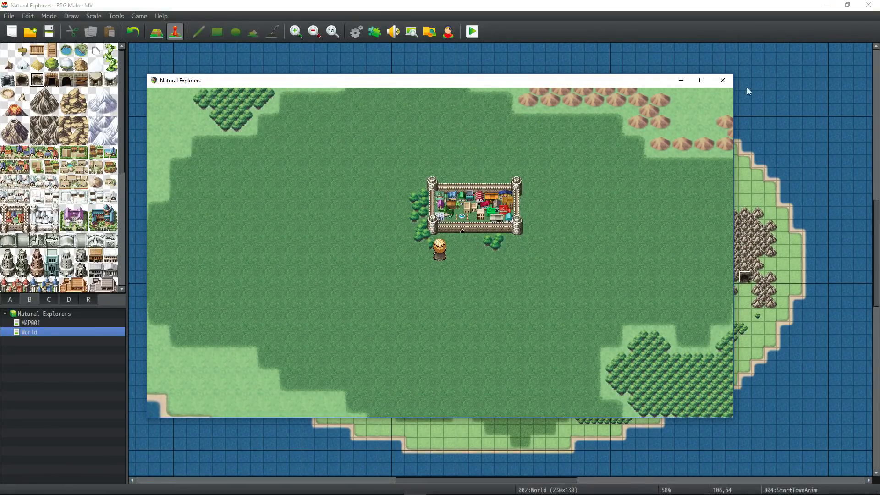
{"action": "left_click", "coordinate": [722, 80]}
{"action": "key", "text": "F9"}
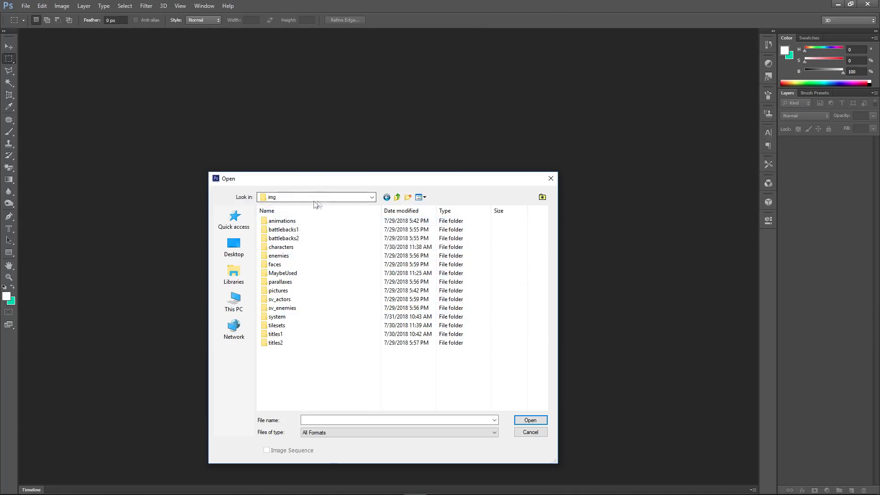
- Open Recovery4.png from the animations folder and bring up the Filter Gallery
{"action": "double_click", "coordinate": [281, 221]}
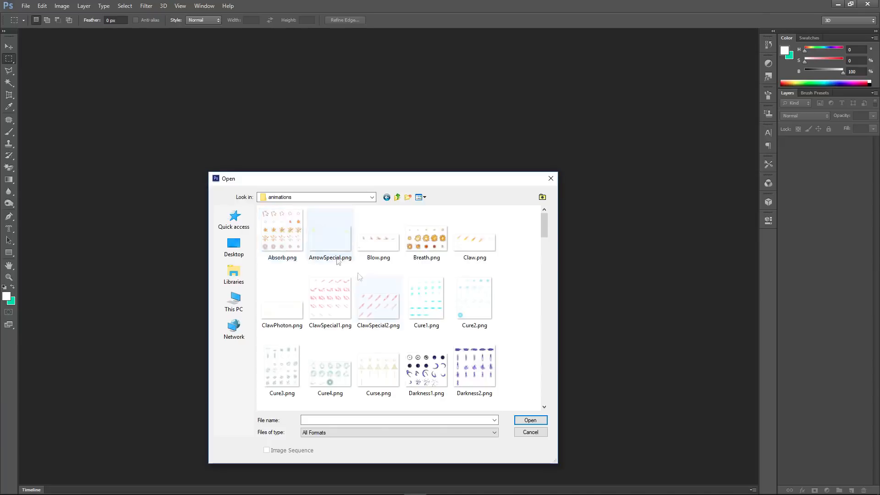
{"action": "double_click", "coordinate": [305, 235]}
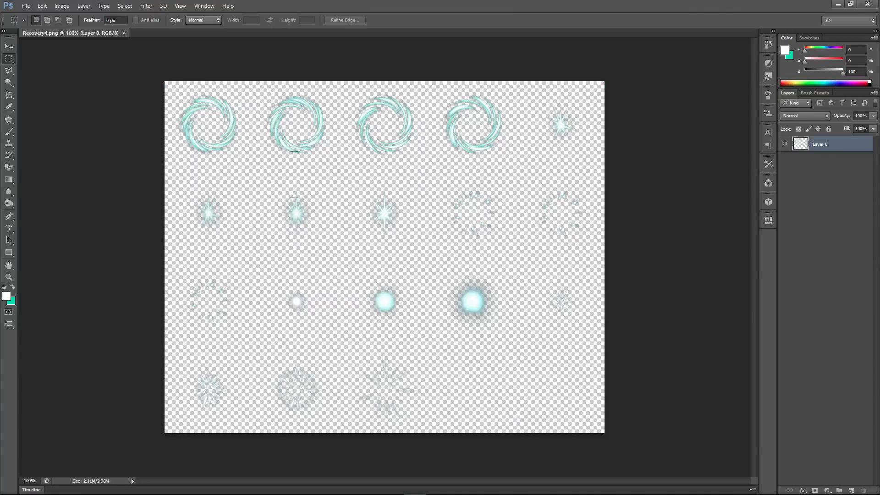
{"action": "left_click", "coordinate": [146, 5]}
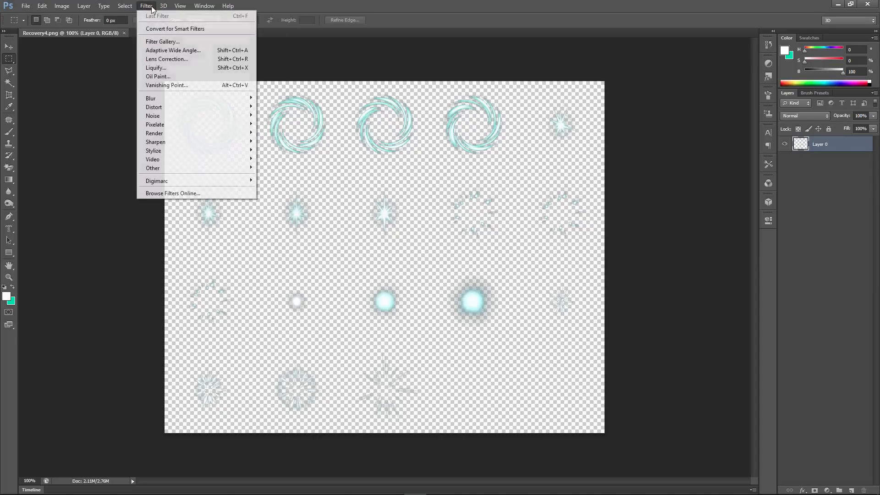
{"action": "left_click", "coordinate": [174, 40]}
- Preview Sketch, Artistic and Brush Strokes filters like Plaster, Bas Relief, Rough Pastels and Ink Outlines
{"action": "left_click", "coordinate": [683, 181]}
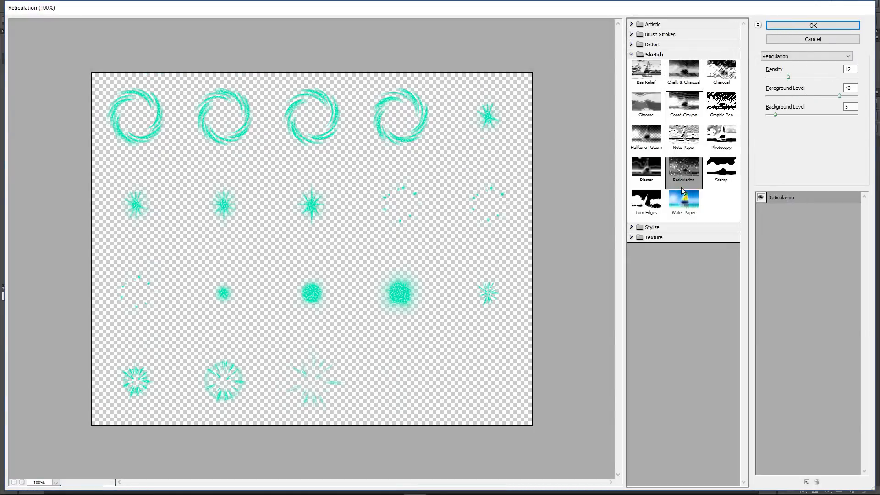
{"action": "left_click", "coordinate": [646, 170]}
{"action": "left_click", "coordinate": [645, 72]}
{"action": "left_click", "coordinate": [640, 25]}
{"action": "left_click", "coordinate": [683, 73]}
{"action": "left_click", "coordinate": [720, 43]}
{"action": "left_click", "coordinate": [683, 107]}
{"action": "left_click", "coordinate": [681, 142]}
{"action": "left_click", "coordinate": [721, 138]}
{"action": "left_click", "coordinate": [651, 196]}
{"action": "left_click", "coordinate": [683, 245]}
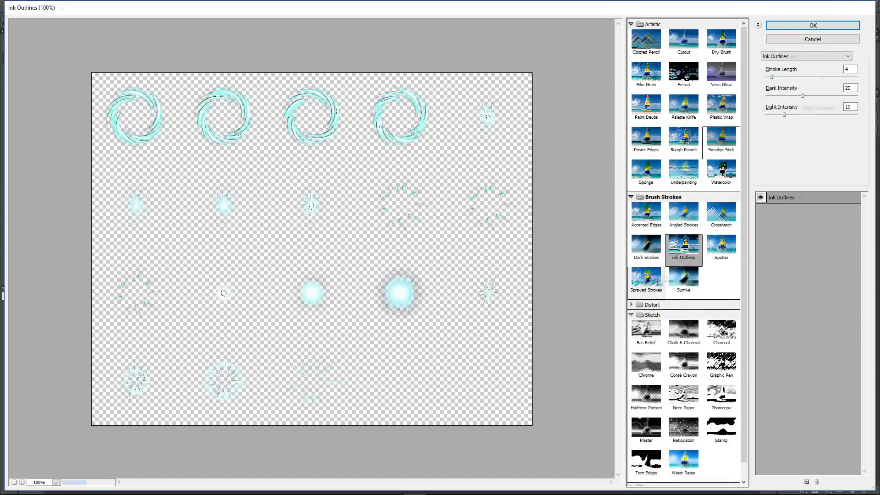
{"action": "left_click", "coordinate": [684, 333]}
- Try Distort, Stylize and Texture filters, then apply Stained Glass (cell size 10, border 4, light 3)
{"action": "left_click", "coordinate": [652, 304]}
{"action": "left_click", "coordinate": [721, 323]}
{"action": "scroll", "coordinate": [706, 322], "scroll_direction": "down", "scroll_amount": 3}
{"action": "left_click", "coordinate": [684, 319]}
{"action": "left_click", "coordinate": [683, 447]}
{"action": "left_click", "coordinate": [655, 471]}
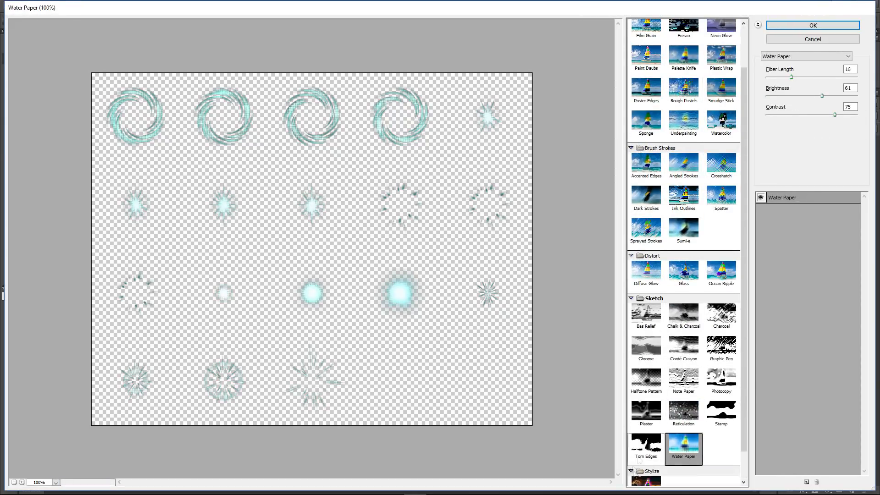
{"action": "scroll", "coordinate": [655, 470], "scroll_direction": "down", "scroll_amount": 2}
{"action": "left_click", "coordinate": [651, 456]}
{"action": "left_click", "coordinate": [655, 481]}
{"action": "scroll", "coordinate": [657, 479], "scroll_direction": "down", "scroll_amount": 2}
{"action": "left_click", "coordinate": [682, 469]}
{"action": "left_click", "coordinate": [720, 433]}
{"action": "left_click", "coordinate": [684, 433]}
{"action": "left_click", "coordinate": [647, 467]}
{"action": "left_click", "coordinate": [683, 471]}
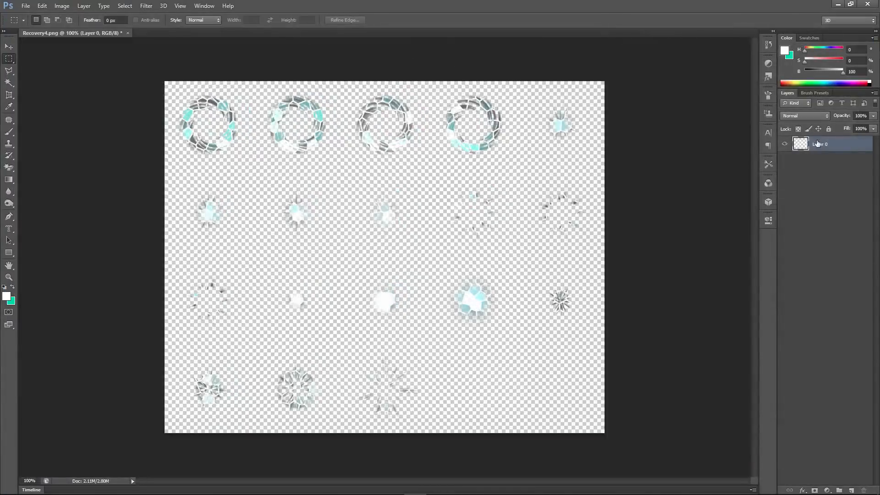
- Give Layer 0 an inner shadow without satin, keeping its blend mode Normal
{"action": "double_click", "coordinate": [848, 145]}
{"action": "left_click", "coordinate": [592, 285]}
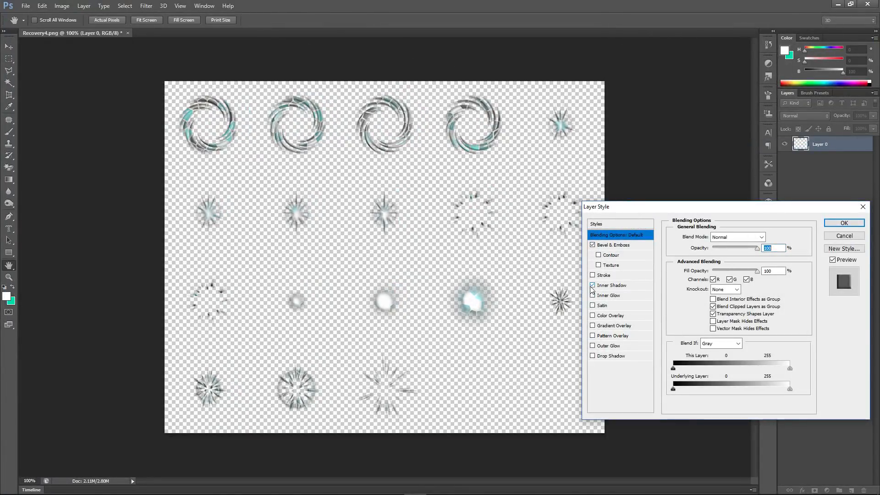
{"action": "left_click", "coordinate": [592, 305]}
{"action": "left_click", "coordinate": [844, 223]}
{"action": "left_click", "coordinate": [804, 116]}
{"action": "left_click", "coordinate": [802, 124]}
{"action": "left_click", "coordinate": [804, 116]}
{"action": "left_click", "coordinate": [800, 119]}
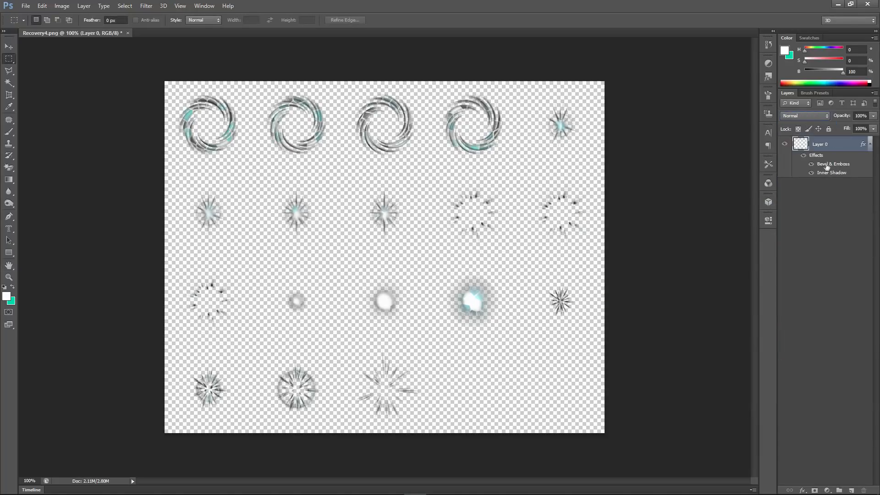
- Add a Hue/Saturation adjustment layer that boosts saturation and shifts the hue
{"action": "left_click", "coordinate": [768, 64]}
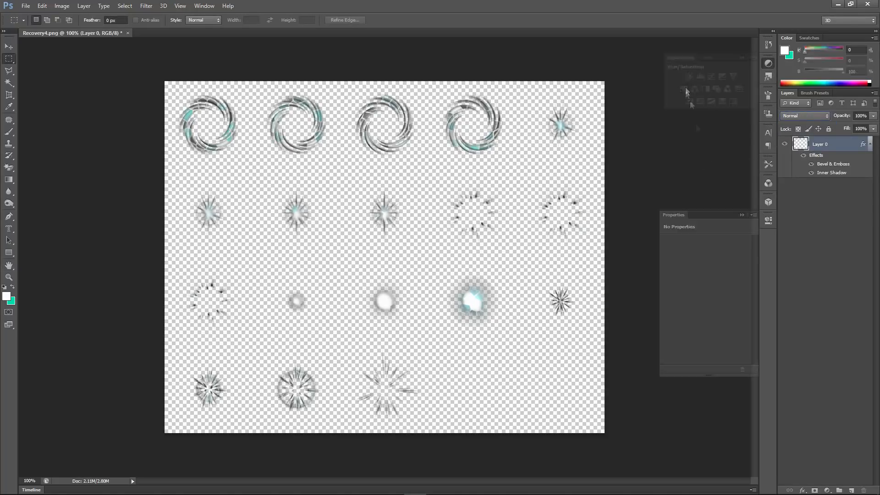
{"action": "left_click", "coordinate": [685, 89]}
{"action": "left_click_drag", "start_coordinate": [705, 296], "coordinate": [677, 289]}
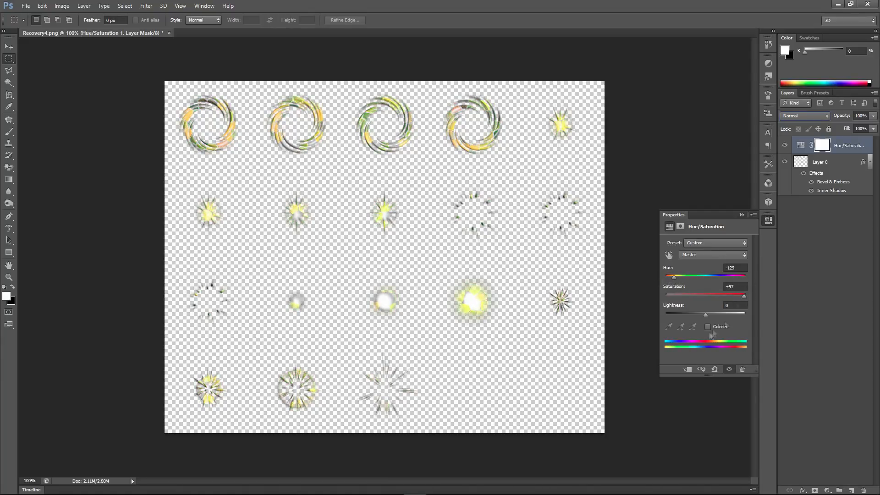
{"action": "left_click", "coordinate": [708, 326]}
{"action": "left_click", "coordinate": [708, 326]}
{"action": "left_click", "coordinate": [680, 227]}
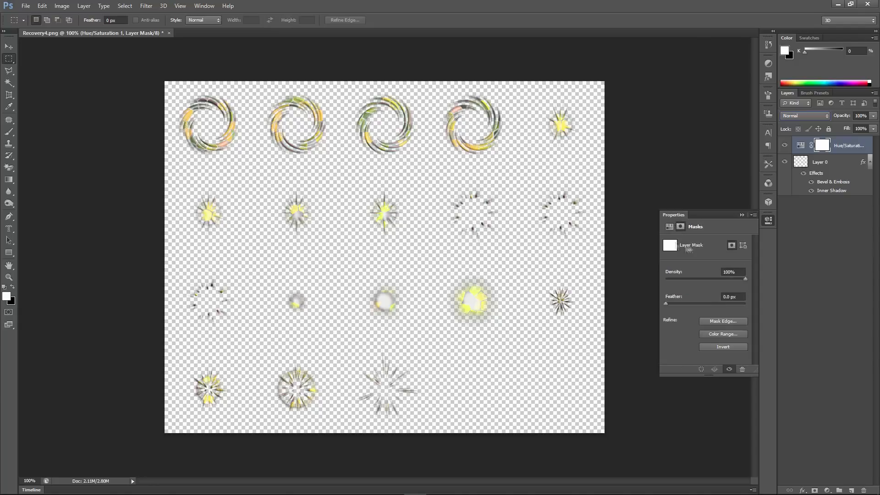
{"action": "left_click", "coordinate": [671, 227]}
{"action": "left_click", "coordinate": [742, 215]}
- Add a Brightness/Contrast adjustment layer raising brightness to 17
{"action": "left_click", "coordinate": [832, 163]}
{"action": "left_click", "coordinate": [769, 64]}
{"action": "left_click", "coordinate": [689, 77]}
{"action": "left_click_drag", "start_coordinate": [705, 264], "coordinate": [710, 267]}
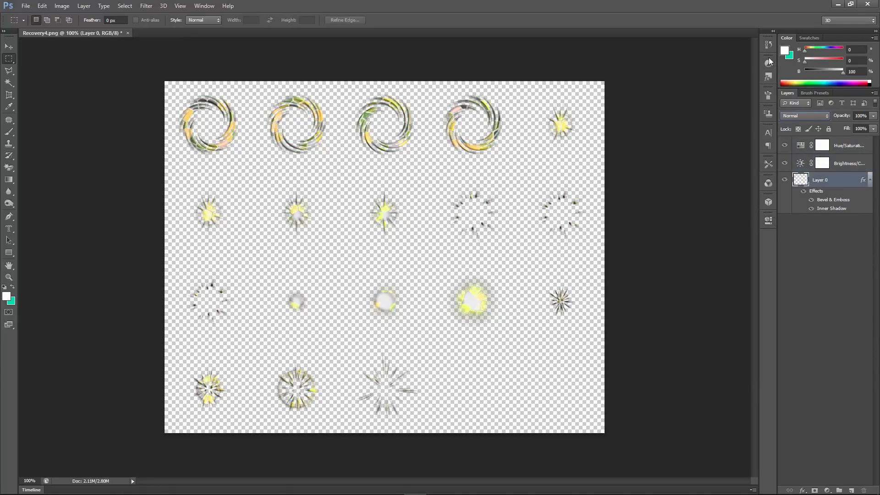
{"action": "left_click", "coordinate": [742, 215]}
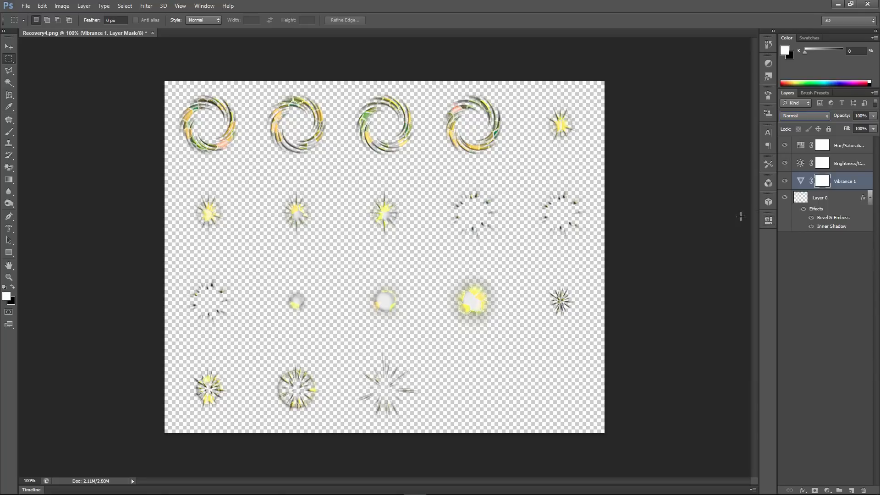
- Add a Color Balance adjustment shifting the effect colours toward yellow and green
{"action": "left_click", "coordinate": [768, 63]}
{"action": "left_click", "coordinate": [697, 88]}
{"action": "mouse_move", "coordinate": [691, 297]}
{"action": "left_mouse_down"}
{"action": "mouse_move", "coordinate": [682, 296]}
{"action": "mouse_move", "coordinate": [716, 297]}
{"action": "mouse_move", "coordinate": [690, 297]}
{"action": "left_mouse_up"}
{"action": "left_click_drag", "start_coordinate": [690, 281], "coordinate": [676, 265]}
{"action": "left_click", "coordinate": [742, 215]}
- Save the tinted sheet as !DG_Recovery4 in the animations folder
{"action": "left_click", "coordinate": [798, 291]}
{"action": "left_click", "coordinate": [25, 6]}
{"action": "left_click", "coordinate": [46, 115]}
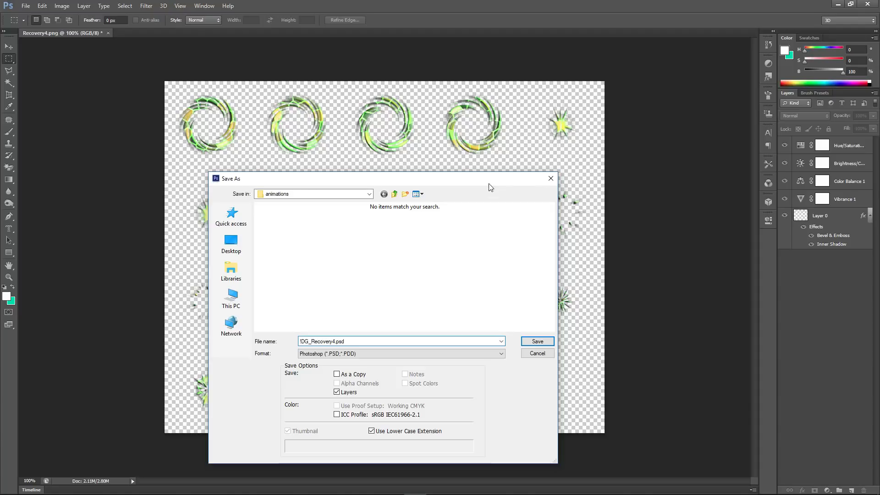
{"action": "left_click", "coordinate": [383, 353]}
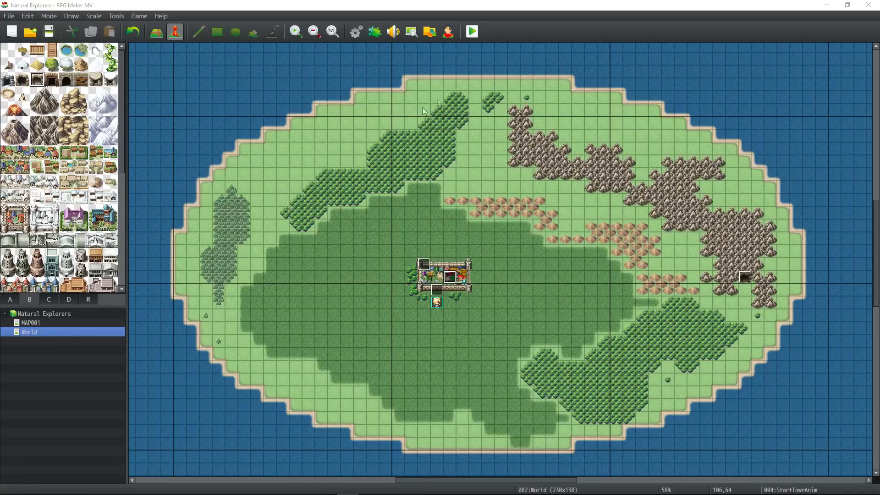
{"action": "key", "text": "F9"}
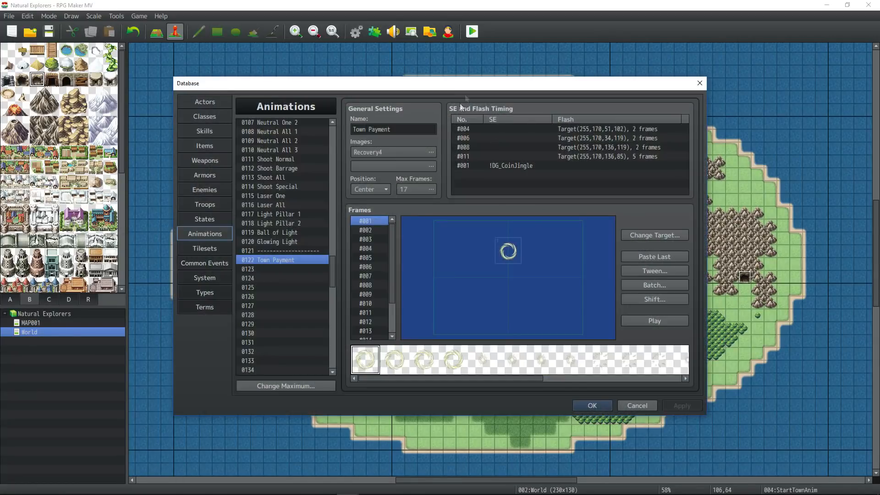
- Set Town Payment's image to !DG_Recovery4 at hue 325 and preview the animation
{"action": "left_click", "coordinate": [428, 148]}
{"action": "scroll", "coordinate": [362, 324], "scroll_direction": "down", "scroll_amount": 5}
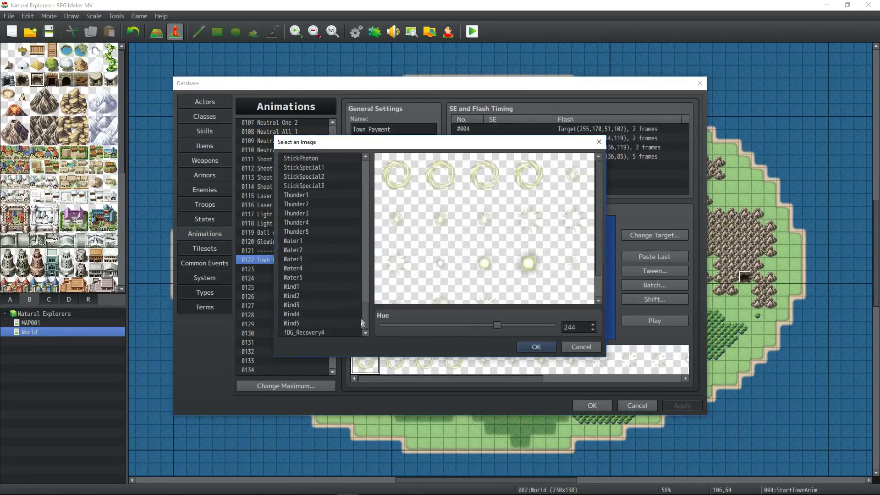
{"action": "left_click", "coordinate": [328, 333]}
{"action": "left_click_drag", "start_coordinate": [496, 326], "coordinate": [538, 338]}
{"action": "left_click", "coordinate": [537, 347]}
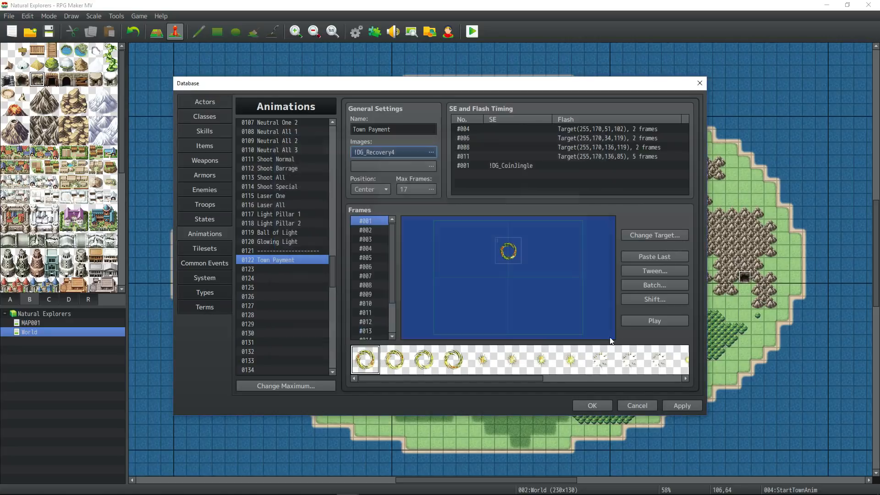
{"action": "left_click", "coordinate": [658, 322]}
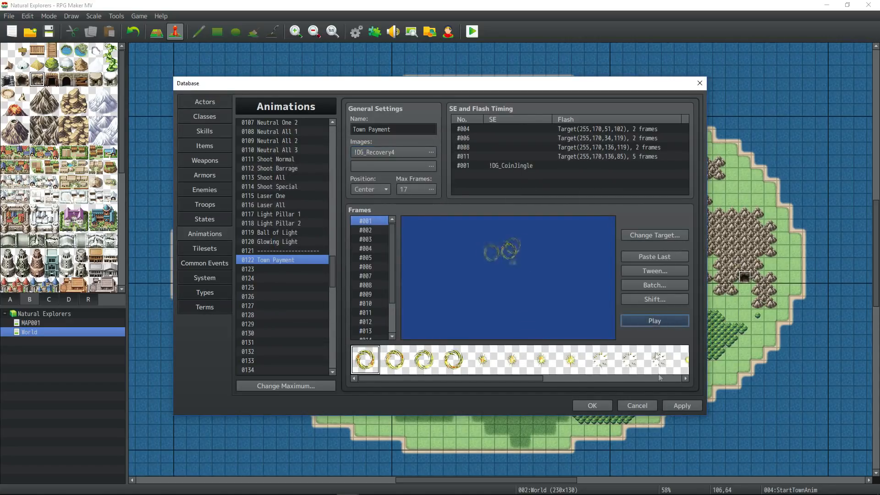
{"action": "left_click", "coordinate": [593, 406]}
{"action": "left_click", "coordinate": [468, 34]}
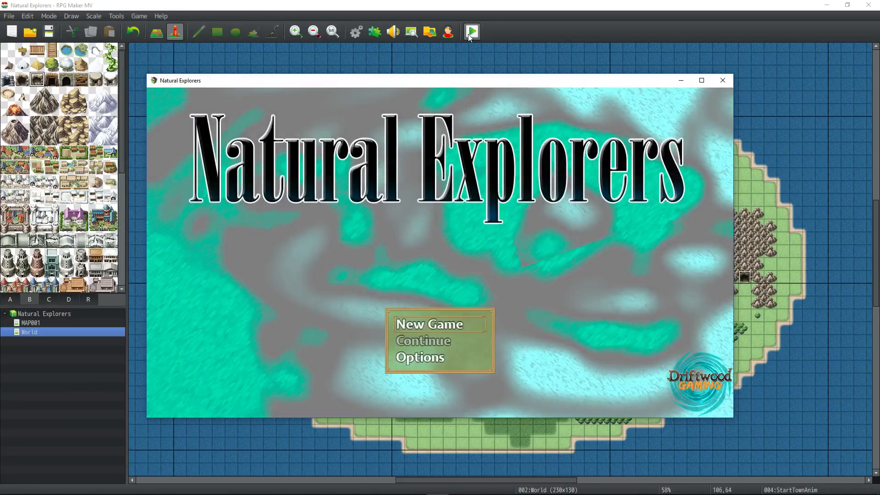
- Begin a New Game playtest, walk the hero around and north of the town, then close it
{"action": "key", "text": "Return"}
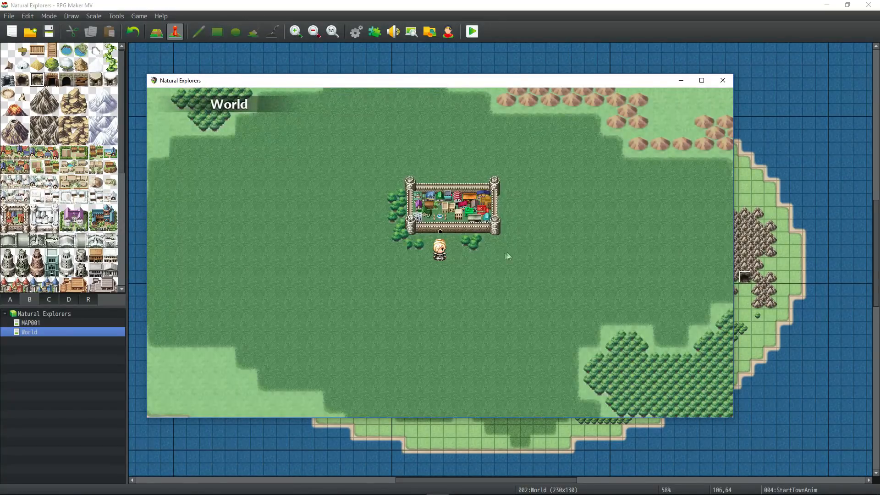
{"action": "left_click", "coordinate": [486, 207]}
{"action": "left_click_drag", "start_coordinate": [488, 201], "coordinate": [420, 306]}
{"action": "left_click", "coordinate": [444, 302]}
{"action": "left_click", "coordinate": [461, 257]}
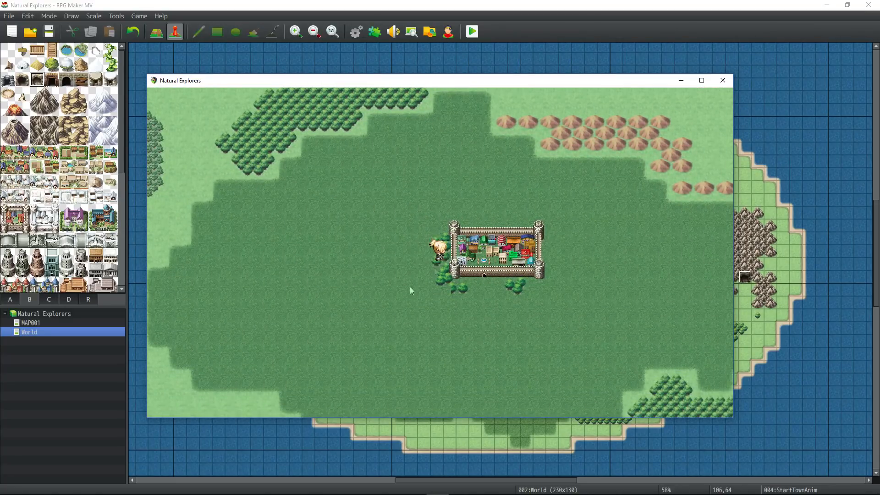
{"action": "left_click", "coordinate": [409, 276]}
{"action": "left_click_drag", "start_coordinate": [410, 277], "coordinate": [471, 261]}
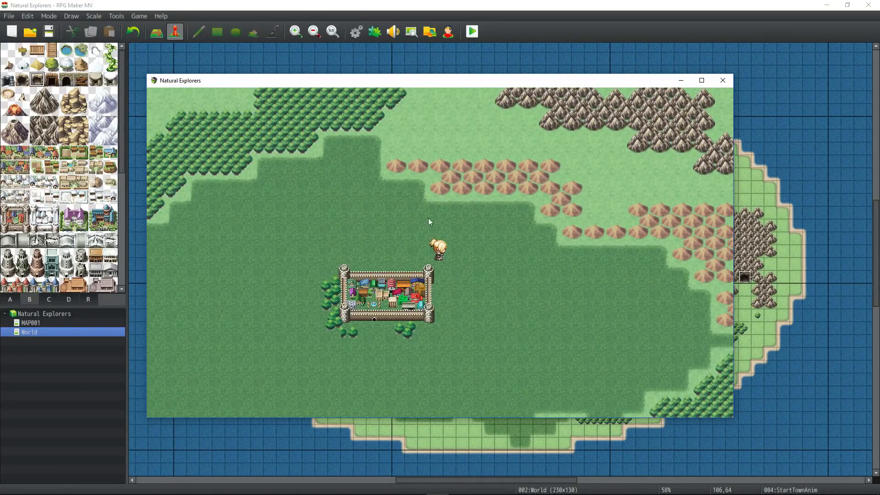
{"action": "mouse_move", "coordinate": [397, 224]}
{"action": "left_mouse_down"}
{"action": "mouse_move", "coordinate": [453, 248]}
{"action": "mouse_move", "coordinate": [407, 249]}
{"action": "mouse_move", "coordinate": [410, 159]}
{"action": "mouse_move", "coordinate": [433, 182]}
{"action": "mouse_move", "coordinate": [392, 226]}
{"action": "mouse_move", "coordinate": [436, 232]}
{"action": "mouse_move", "coordinate": [466, 254]}
{"action": "mouse_move", "coordinate": [460, 231]}
{"action": "mouse_move", "coordinate": [392, 200]}
{"action": "mouse_move", "coordinate": [419, 293]}
{"action": "mouse_move", "coordinate": [507, 298]}
{"action": "mouse_move", "coordinate": [527, 150]}
{"action": "mouse_move", "coordinate": [490, 174]}
{"action": "mouse_move", "coordinate": [382, 188]}
{"action": "mouse_move", "coordinate": [483, 165]}
{"action": "mouse_move", "coordinate": [417, 153]}
{"action": "mouse_move", "coordinate": [463, 197]}
{"action": "mouse_move", "coordinate": [393, 195]}
{"action": "mouse_move", "coordinate": [489, 252]}
{"action": "mouse_move", "coordinate": [472, 211]}
{"action": "mouse_move", "coordinate": [394, 190]}
{"action": "mouse_move", "coordinate": [392, 222]}
{"action": "mouse_move", "coordinate": [427, 255]}
{"action": "mouse_move", "coordinate": [441, 292]}
{"action": "mouse_move", "coordinate": [491, 324]}
{"action": "mouse_move", "coordinate": [569, 203]}
{"action": "mouse_move", "coordinate": [505, 154]}
{"action": "mouse_move", "coordinate": [430, 121]}
{"action": "mouse_move", "coordinate": [427, 143]}
{"action": "mouse_move", "coordinate": [471, 163]}
{"action": "mouse_move", "coordinate": [415, 146]}
{"action": "mouse_move", "coordinate": [458, 149]}
{"action": "mouse_move", "coordinate": [381, 243]}
{"action": "mouse_move", "coordinate": [406, 265]}
{"action": "mouse_move", "coordinate": [531, 241]}
{"action": "mouse_move", "coordinate": [521, 194]}
{"action": "mouse_move", "coordinate": [401, 176]}
{"action": "mouse_move", "coordinate": [439, 175]}
{"action": "mouse_move", "coordinate": [386, 236]}
{"action": "left_mouse_up"}
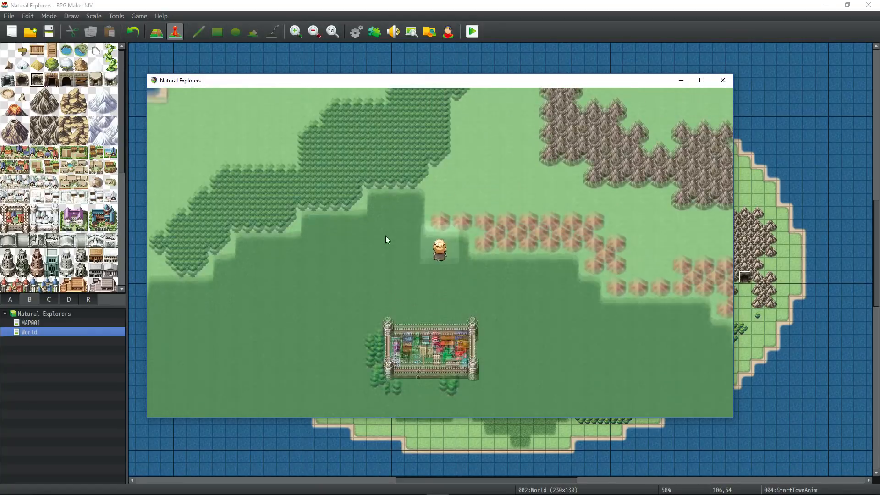
{"action": "left_click_drag", "start_coordinate": [371, 289], "coordinate": [463, 297]}
{"action": "left_click", "coordinate": [723, 80]}
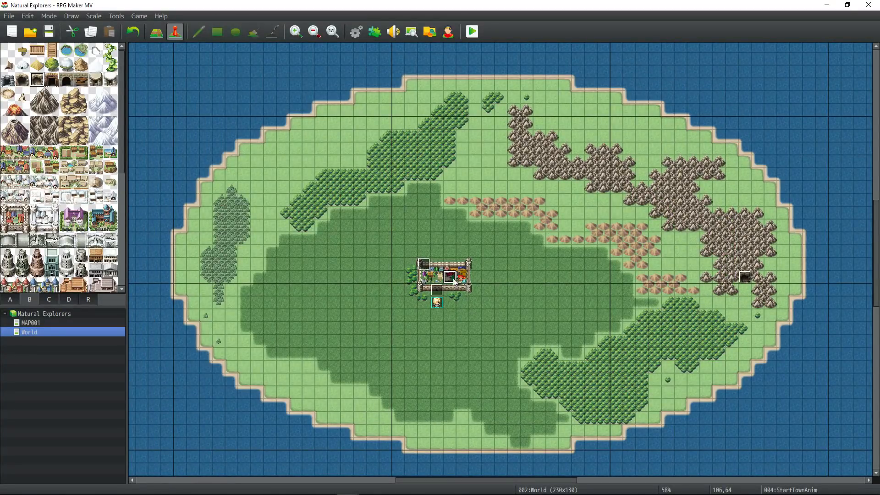
{"action": "double_click", "coordinate": [454, 282]}
{"action": "left_click", "coordinate": [564, 407]}
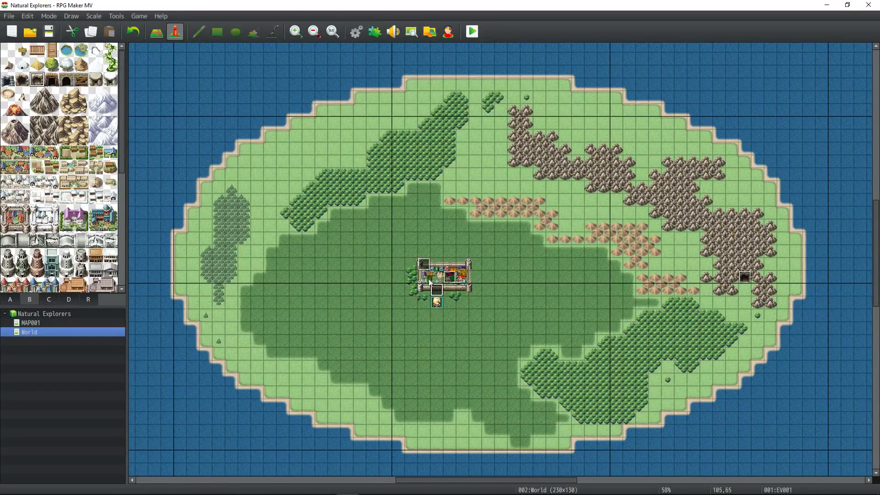
{"action": "double_click", "coordinate": [423, 265]}
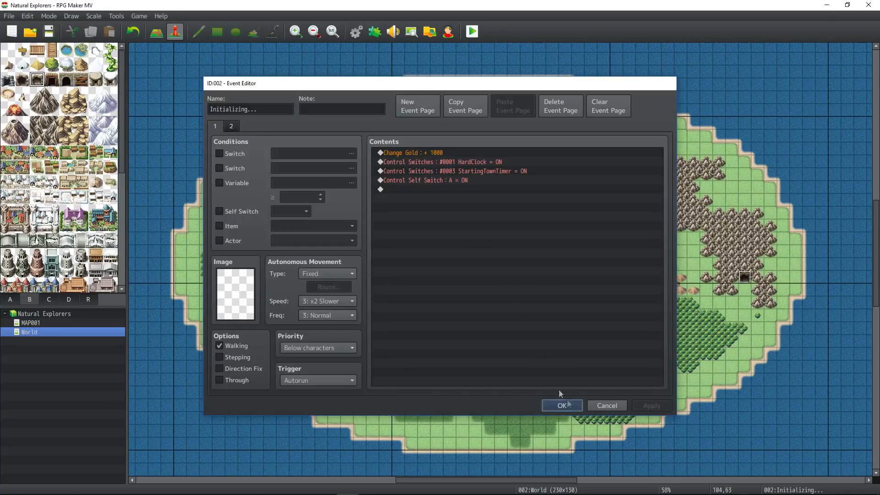
{"action": "left_click", "coordinate": [563, 405]}
{"action": "left_click", "coordinate": [355, 32]}
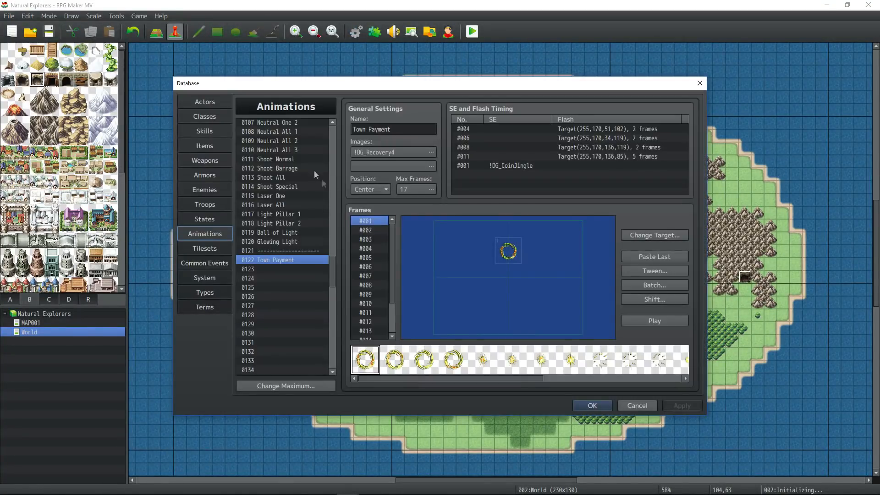
{"action": "left_click", "coordinate": [219, 264]}
{"action": "left_click", "coordinate": [415, 181]}
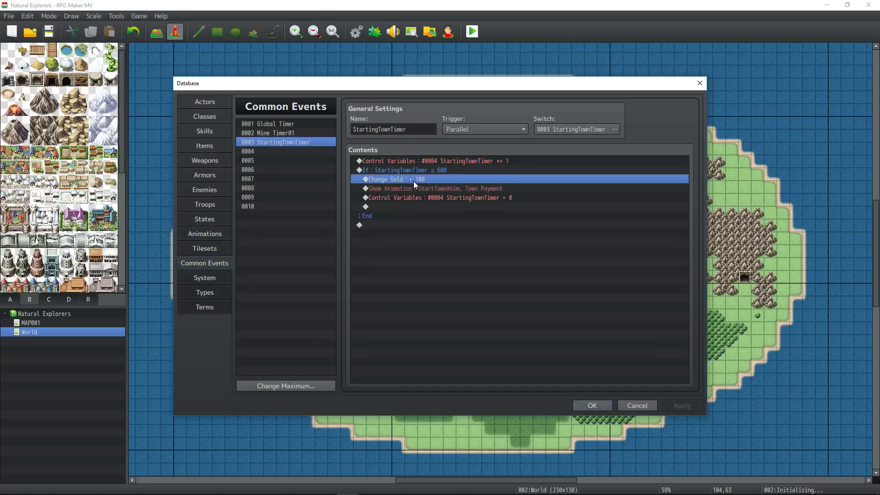
{"action": "left_click", "coordinate": [449, 172]}
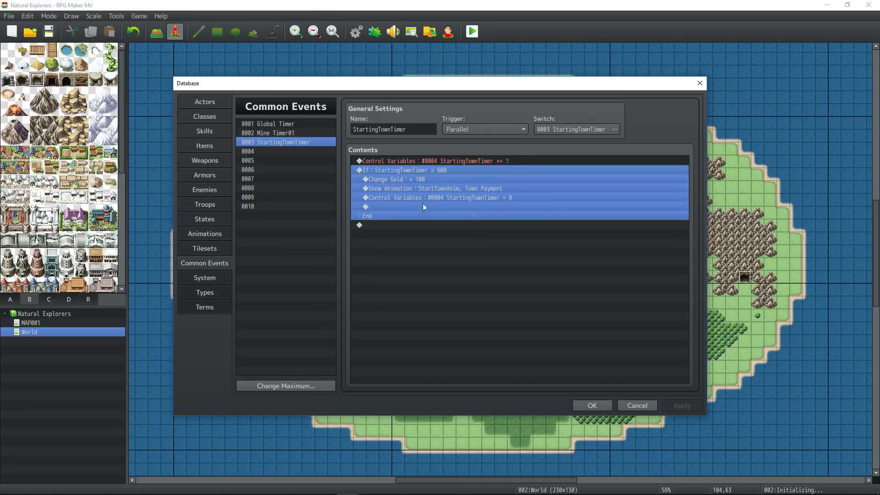
{"action": "left_click", "coordinate": [592, 405]}
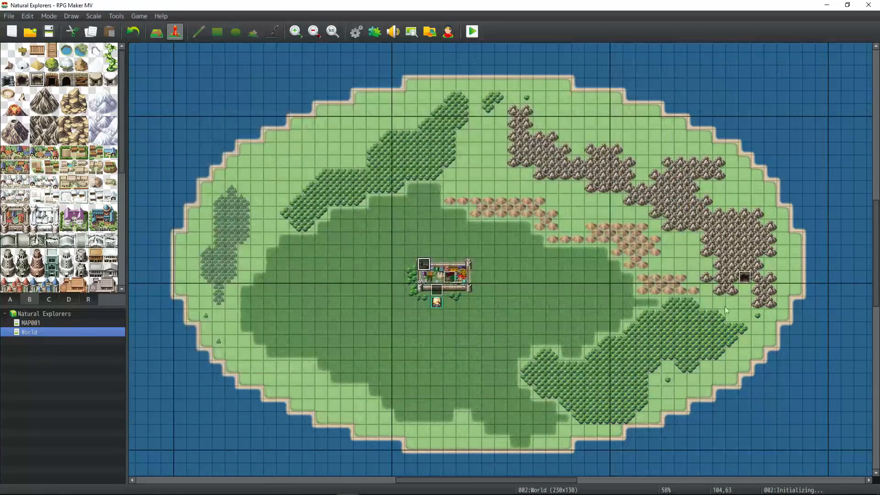
{"action": "double_click", "coordinate": [745, 277]}
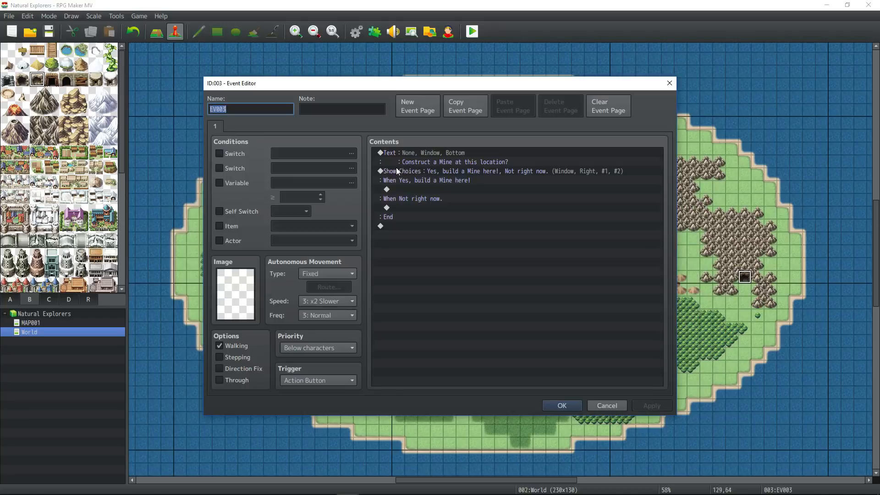
- Select the 'Construct a Mine at this location?' Show Text command in EV003
{"action": "right_click", "coordinate": [401, 191]}
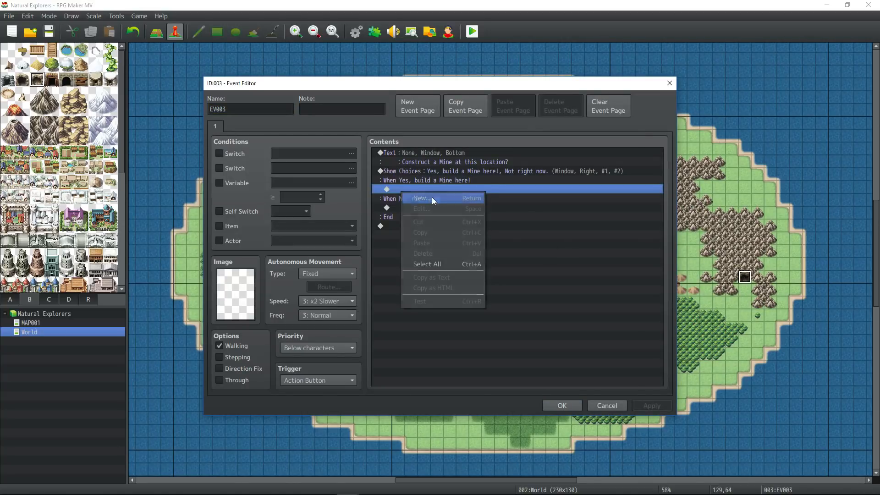
{"action": "left_click", "coordinate": [432, 198]}
{"action": "key", "text": "Escape"}
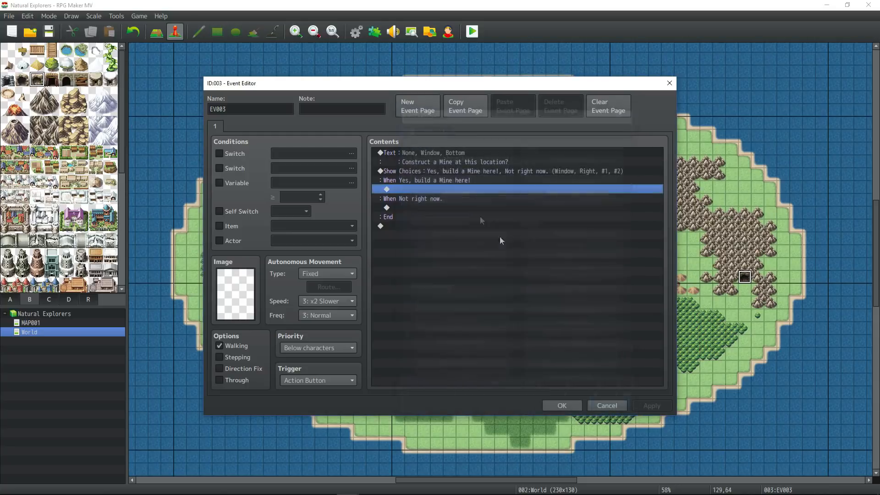
{"action": "left_click", "coordinate": [437, 155]}
- Add a second message line with the 1300 cost and \g gold code, then apply
{"action": "double_click", "coordinate": [443, 159]}
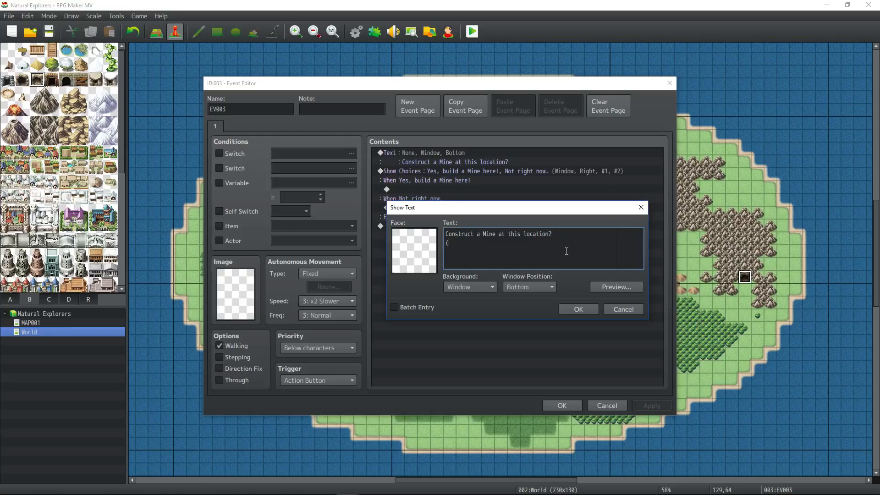
{"action": "type", "text": "13"}
{"action": "key", "text": "BackSpace"}
{"action": "type", "text": "300"}
{"action": "type", "text": "\\g"}
{"action": "key", "text": "BackSpace"}
{"action": "key", "text": "BackSpace"}
{"action": "type", "text": "\\g"}
{"action": "left_click", "coordinate": [474, 242]}
{"action": "left_click", "coordinate": [582, 308]}
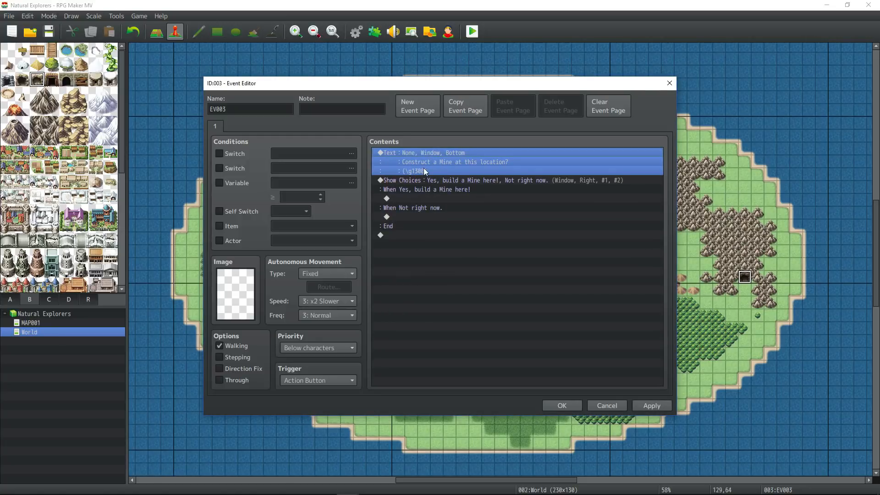
{"action": "left_click", "coordinate": [652, 406]}
- Reopen the message and reposition the \g currency code within the cost line
{"action": "double_click", "coordinate": [430, 160]}
{"action": "left_click", "coordinate": [477, 242]}
{"action": "key", "text": "Left"}
{"action": "type", "text": "\\"}
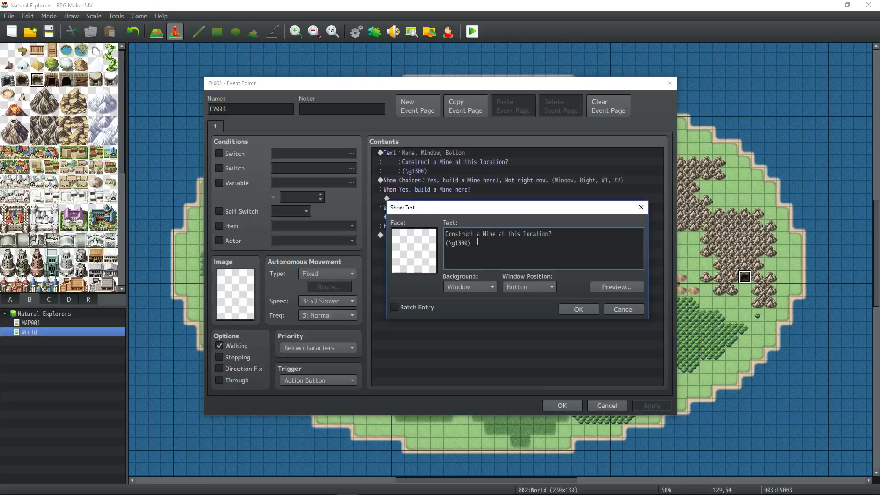
{"action": "type", "text": "g"}
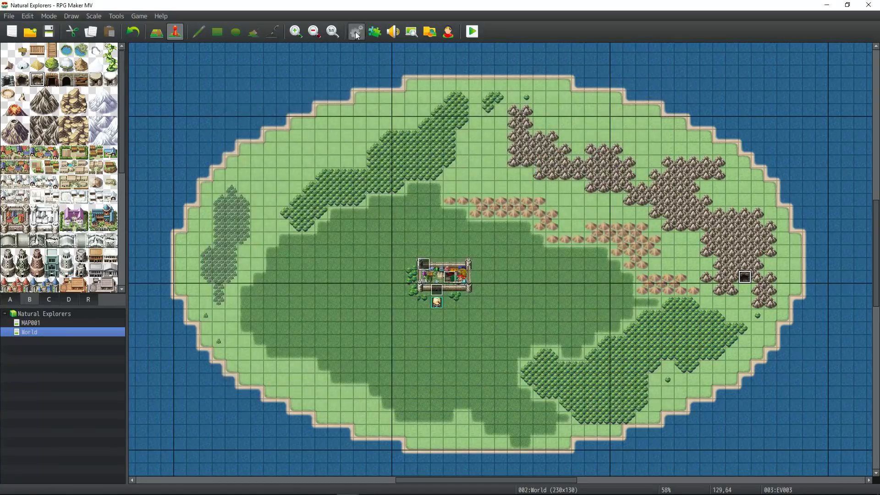
- Change the game's currency unit to M in the database System settings
{"action": "left_click", "coordinate": [356, 31]}
{"action": "left_click", "coordinate": [205, 278]}
{"action": "double_click", "coordinate": [487, 118]}
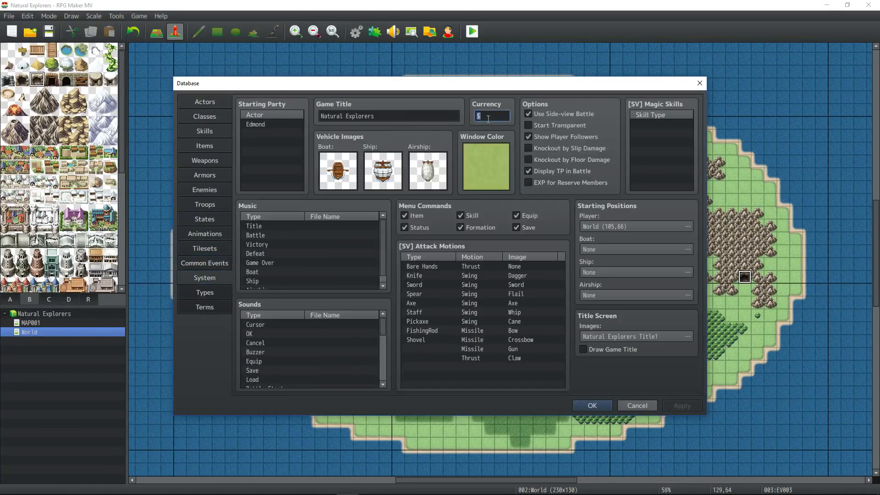
{"action": "type", "text": "M"}
{"action": "left_click", "coordinate": [682, 405]}
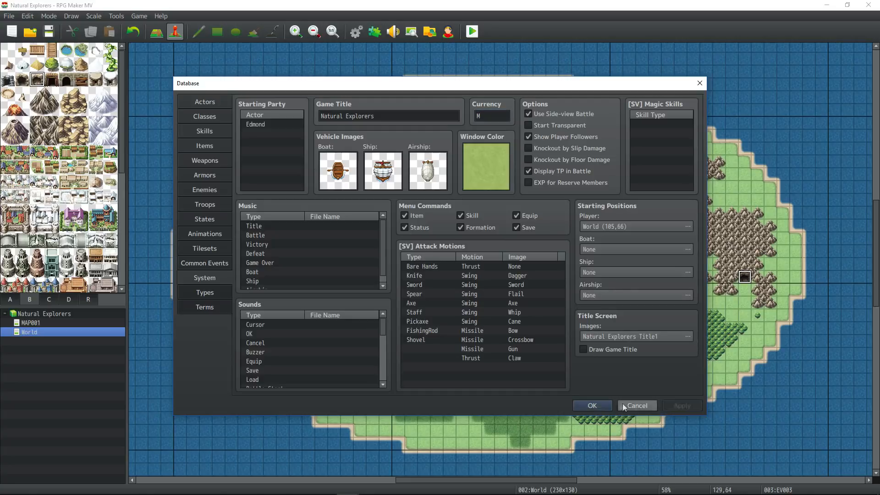
{"action": "left_click", "coordinate": [592, 405]}
- Check the Initializing event, then open EV003 and select the empty row under Yes
{"action": "double_click", "coordinate": [422, 265]}
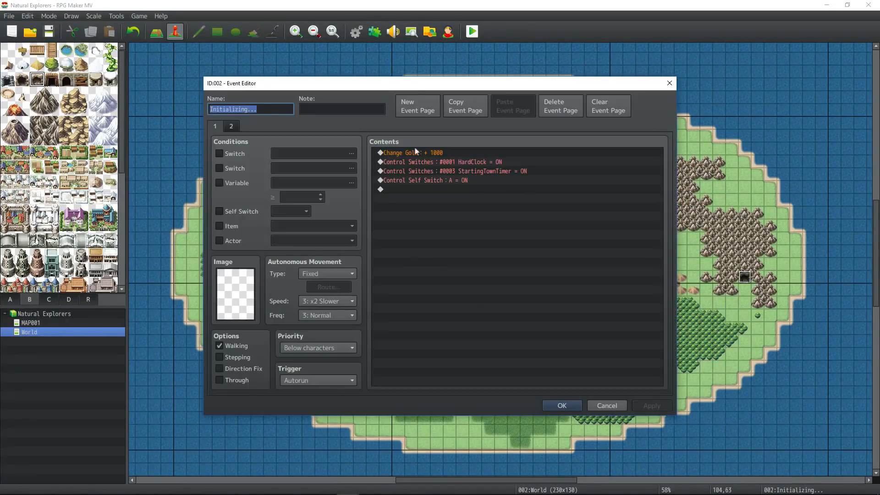
{"action": "left_click", "coordinate": [562, 405]}
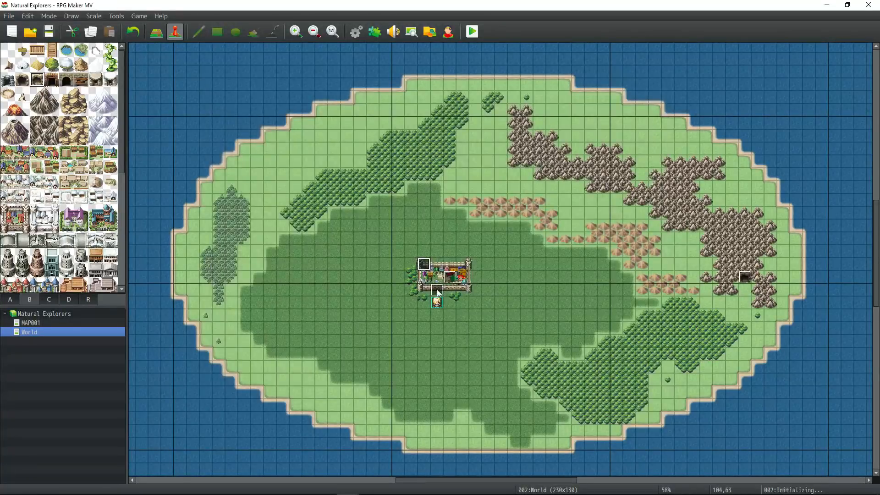
{"action": "double_click", "coordinate": [438, 292]}
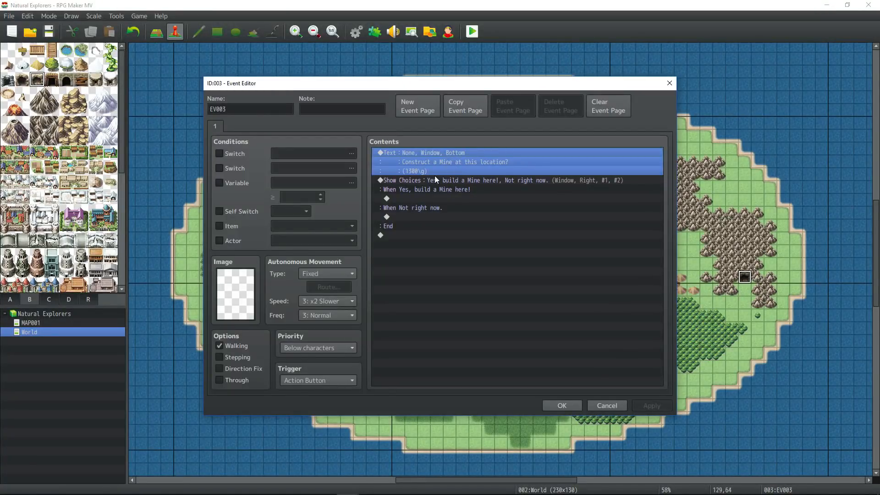
{"action": "left_click", "coordinate": [434, 198]}
- Under When Yes, add a Conditional Branch checking Gold ≥ 1300 with an Else branch
{"action": "right_click", "coordinate": [429, 198]}
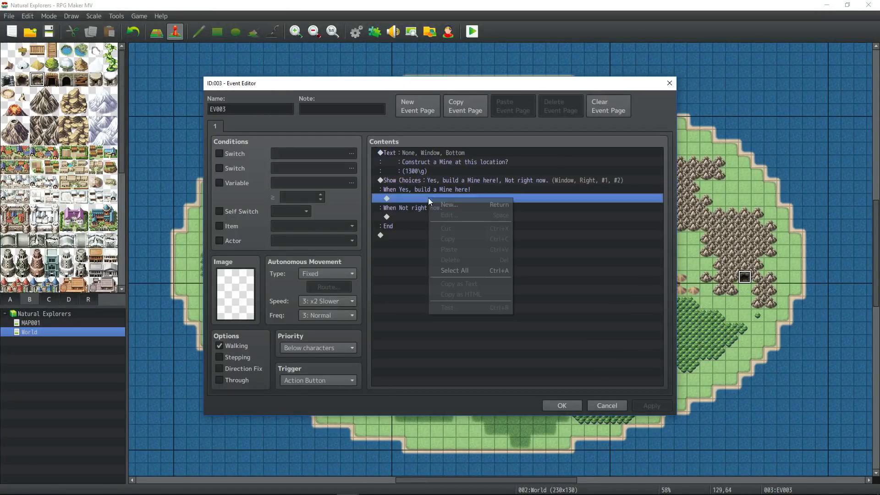
{"action": "left_click", "coordinate": [449, 204]}
{"action": "left_click", "coordinate": [475, 298]}
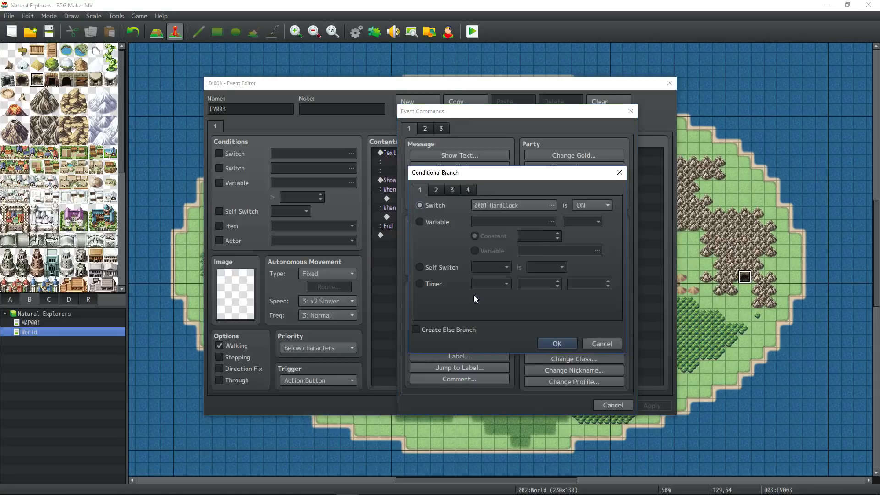
{"action": "left_click", "coordinate": [437, 190]}
{"action": "left_click", "coordinate": [453, 188]}
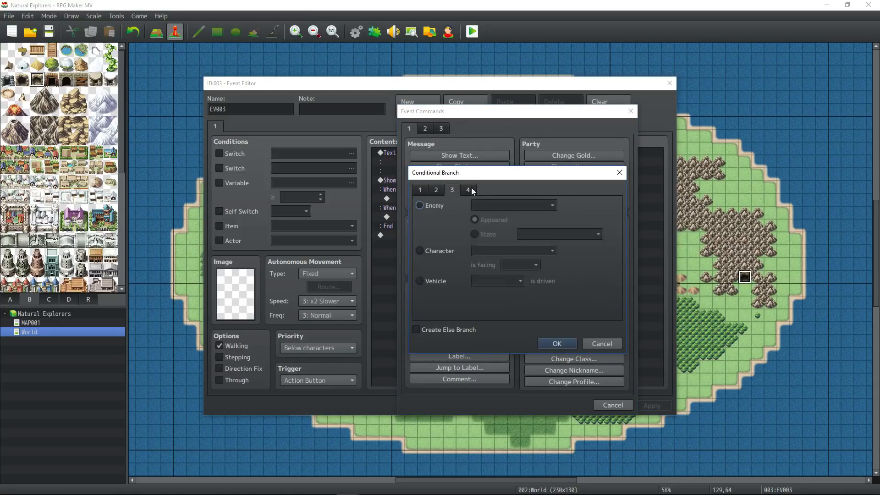
{"action": "left_click", "coordinate": [471, 189]}
{"action": "left_click", "coordinate": [419, 205]}
{"action": "left_click", "coordinate": [536, 205]}
{"action": "type", "text": "1300"}
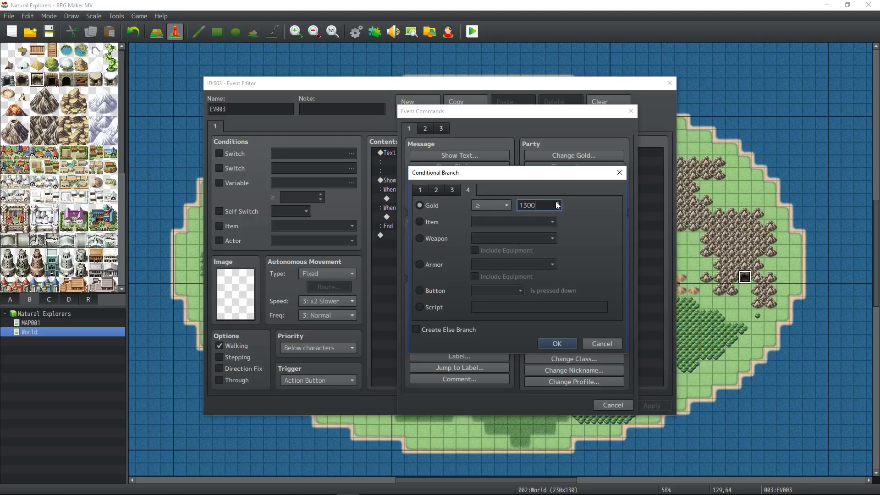
{"action": "left_click", "coordinate": [416, 330]}
{"action": "left_click", "coordinate": [557, 344]}
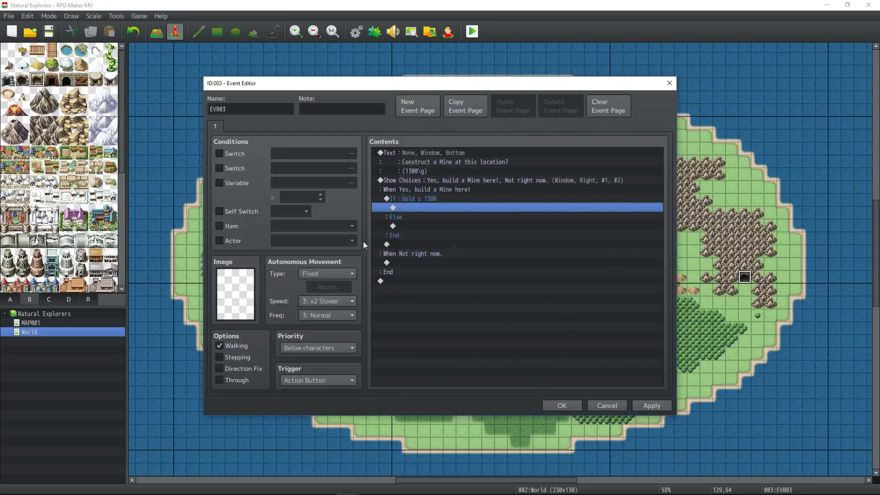
- Inside the success branch, decrease the party's gold by 1300
{"action": "right_click", "coordinate": [427, 212]}
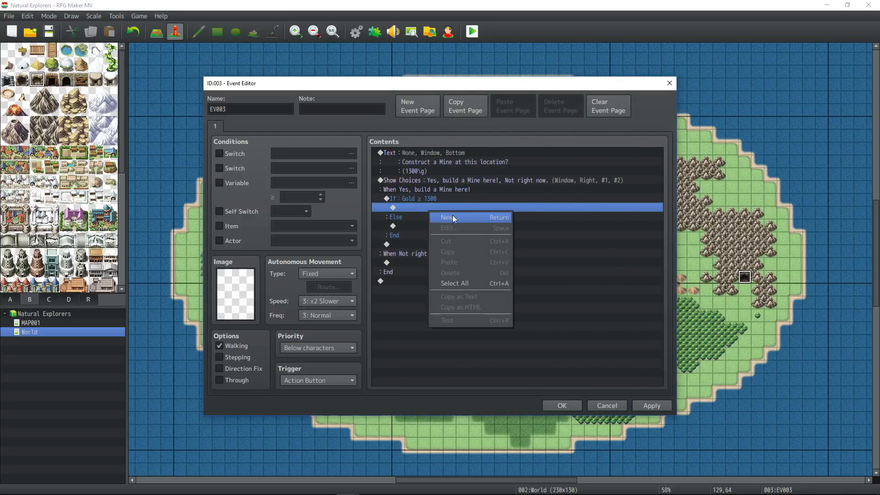
{"action": "left_click", "coordinate": [452, 215]}
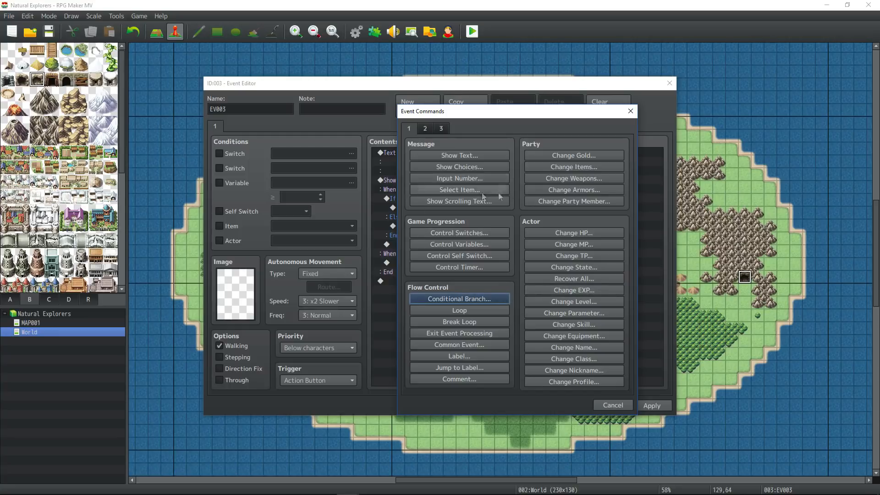
{"action": "left_click", "coordinate": [584, 155]}
{"action": "left_click", "coordinate": [518, 239]}
{"action": "double_click", "coordinate": [524, 268]}
{"action": "type", "text": "1300"}
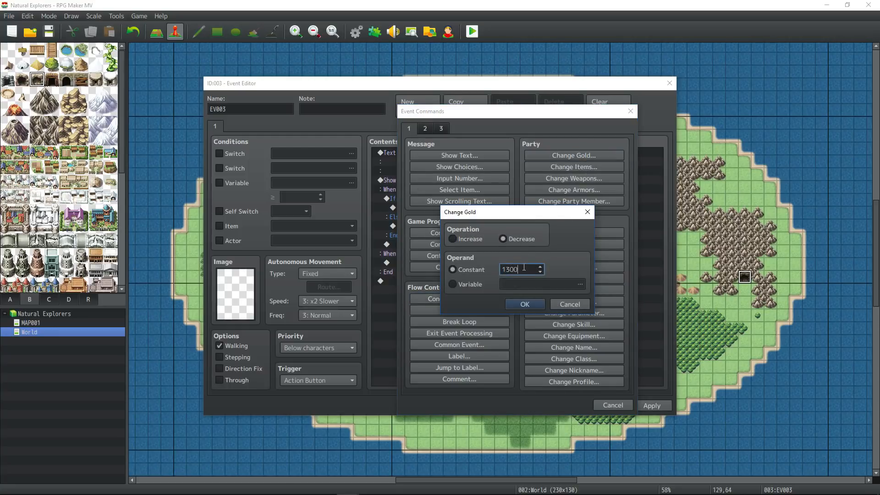
{"action": "left_click", "coordinate": [514, 303]}
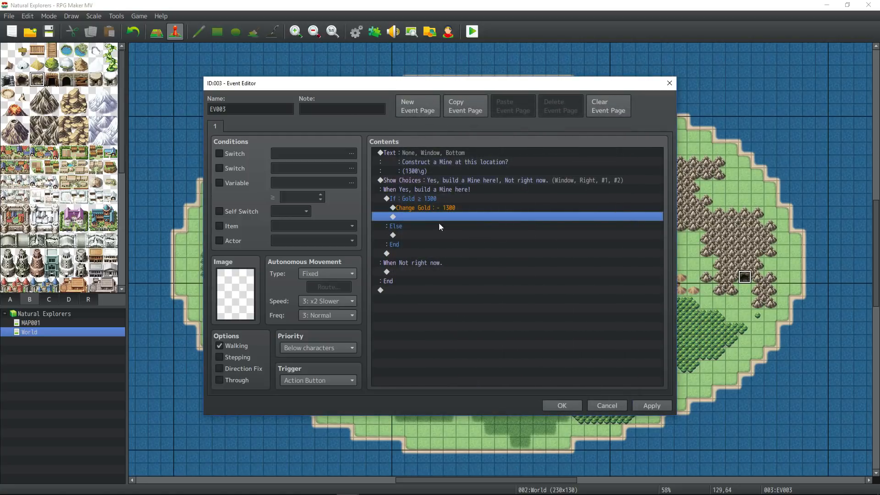
- After the gold deduction, turn switch 0002 MineTimer01 ON
{"action": "right_click", "coordinate": [439, 218]}
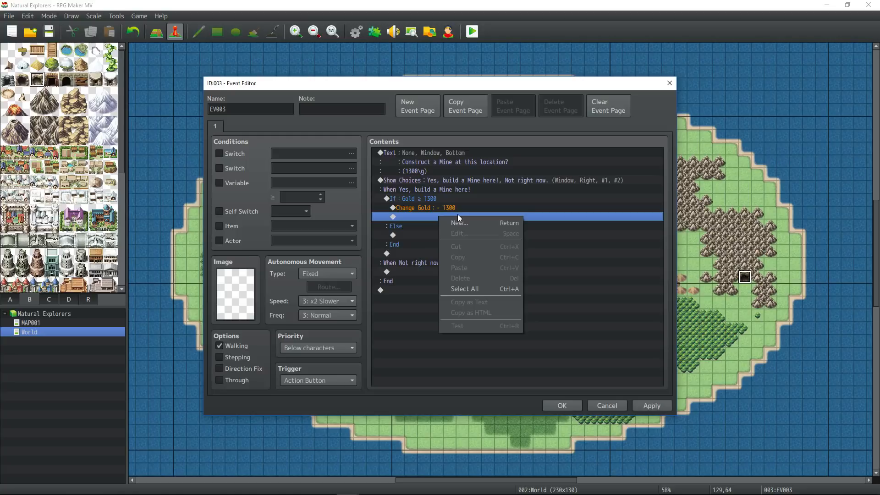
{"action": "left_click", "coordinate": [487, 223]}
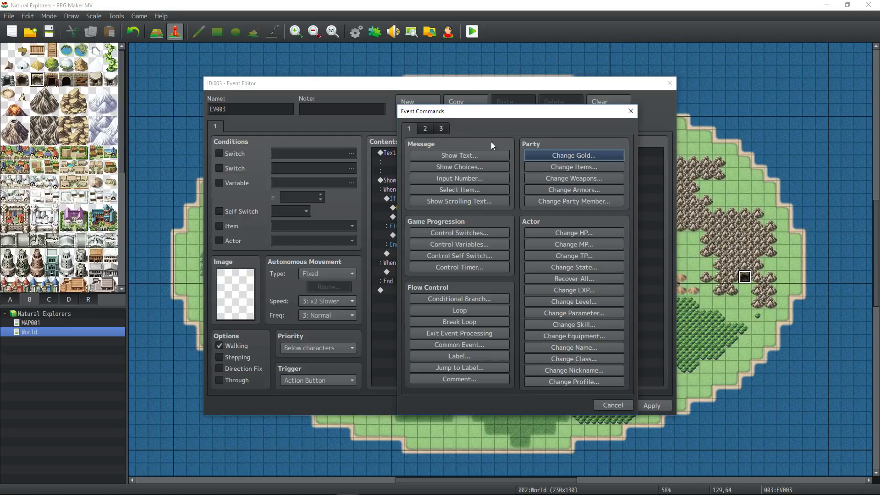
{"action": "left_click", "coordinate": [425, 129]}
{"action": "left_click", "coordinate": [409, 128]}
{"action": "left_click", "coordinate": [459, 233]}
{"action": "left_click", "coordinate": [577, 241]}
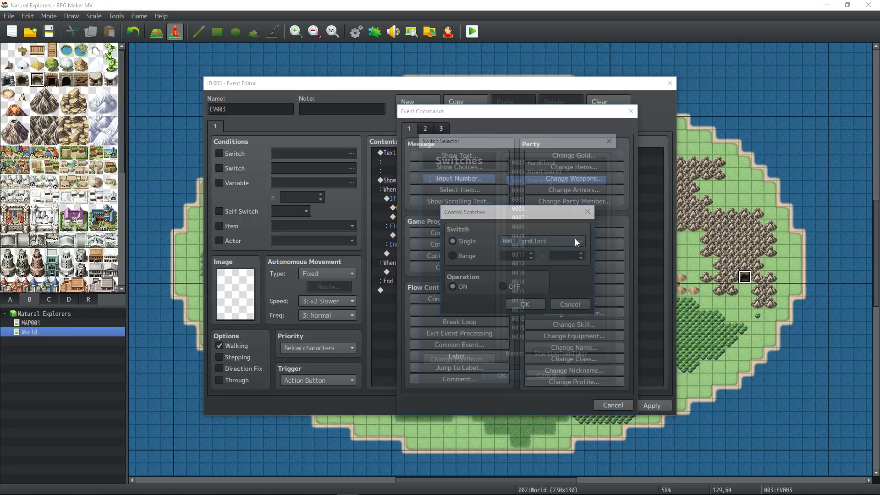
{"action": "key", "text": "Up"}
{"action": "left_click", "coordinate": [512, 372]}
{"action": "left_click", "coordinate": [526, 308]}
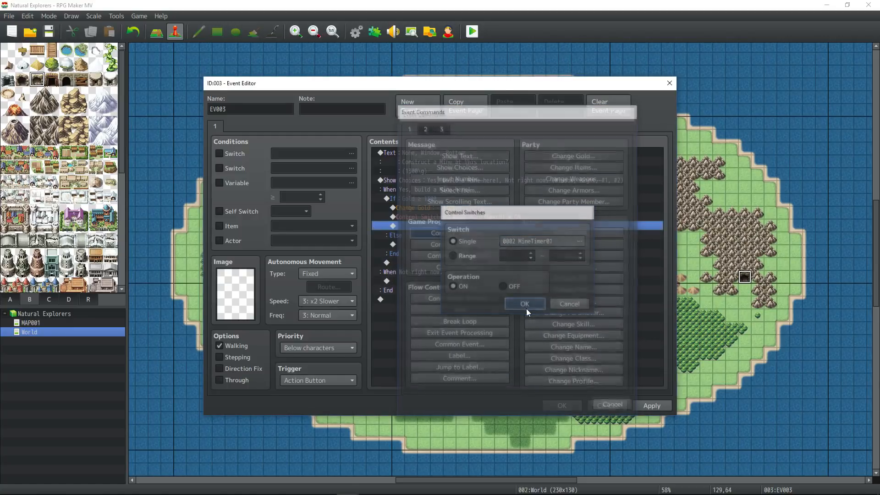
{"action": "right_click", "coordinate": [414, 244]}
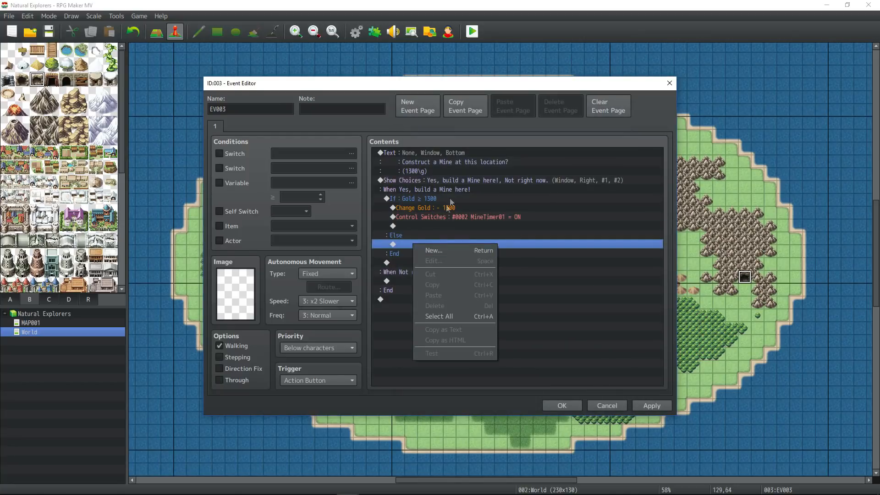
- Add a Show Text under Else reading "You don't have enough \g."
{"action": "left_click", "coordinate": [454, 251]}
{"action": "left_click", "coordinate": [460, 156]}
{"action": "type", "text": "You don't"}
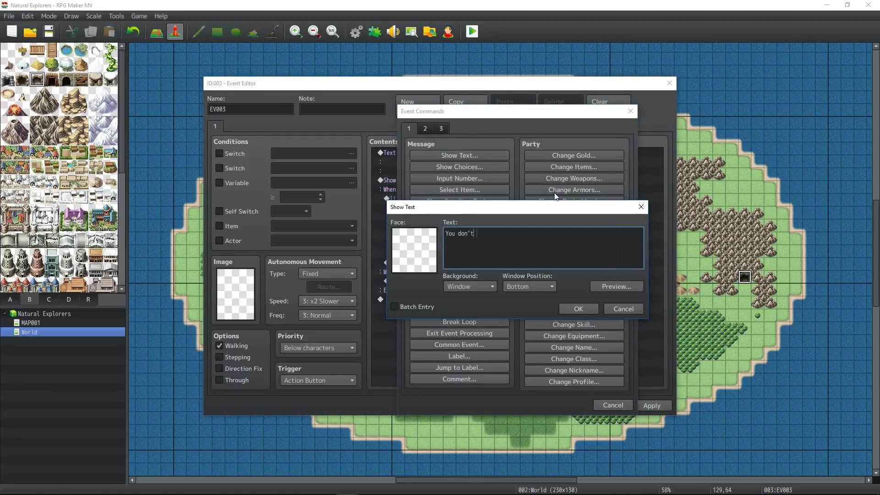
{"action": "type", "text": " have en"}
{"action": "key", "text": "BackSpace"}
{"action": "type", "text": "enough"}
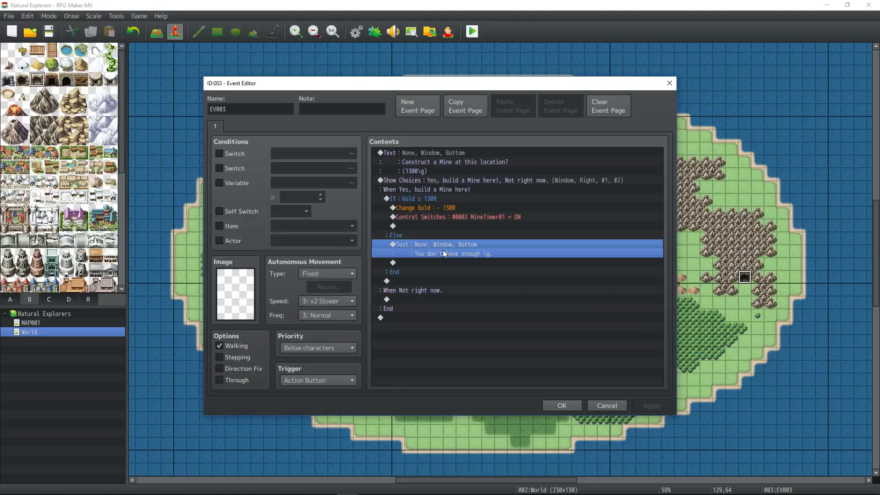
- Begin inserting a new command just above the failure message
{"action": "right_click", "coordinate": [439, 246]}
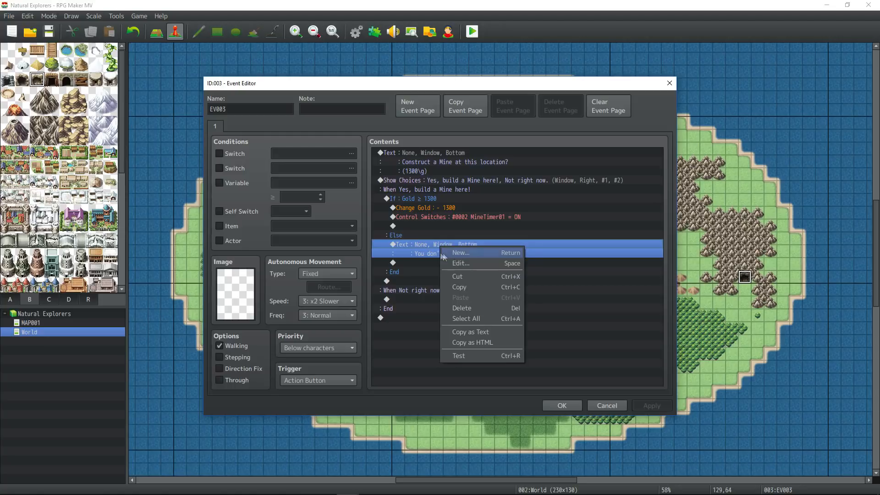
{"action": "right_click", "coordinate": [413, 243]}
{"action": "left_click", "coordinate": [434, 248]}
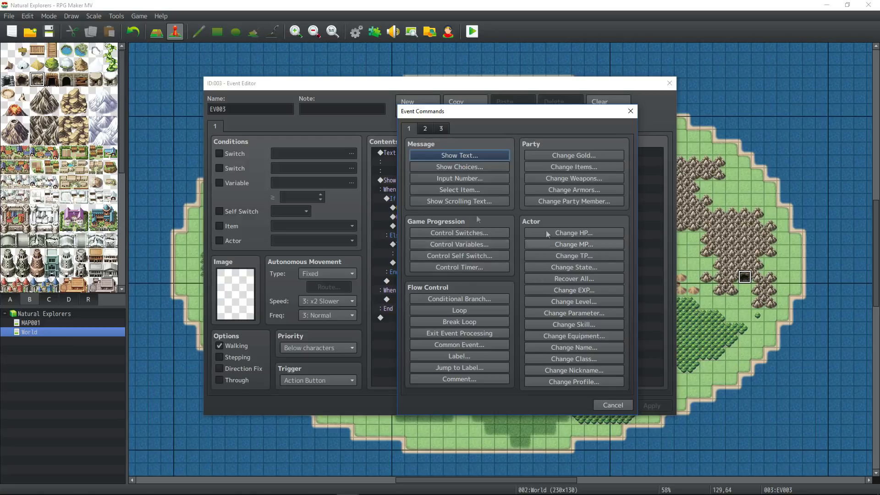
- Insert Control Variables setting #0005 PlayersMoney to the party's Gold
{"action": "left_click", "coordinate": [476, 244]}
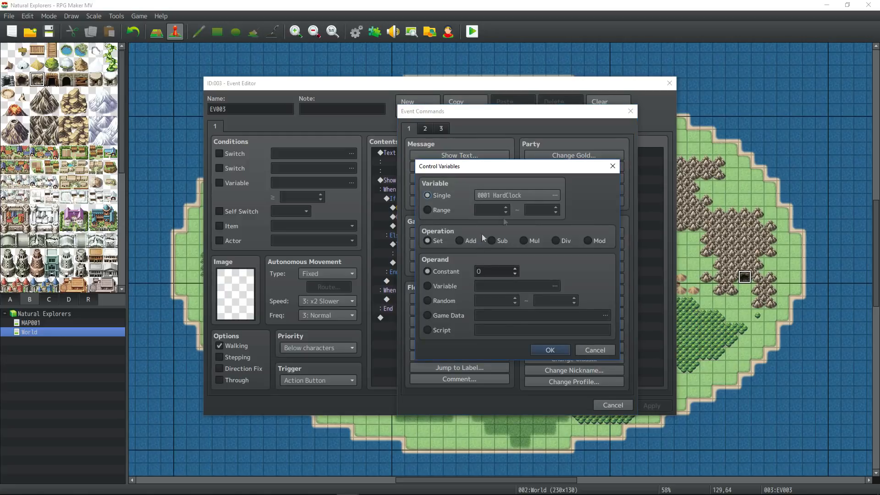
{"action": "left_click", "coordinate": [555, 196]}
{"action": "type", "text": "Playe"}
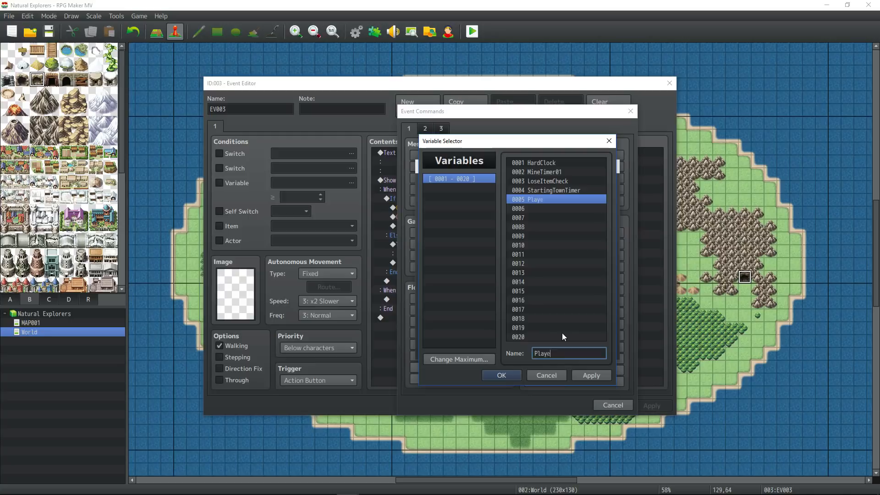
{"action": "type", "text": "rsMoney"}
{"action": "key", "text": "Return"}
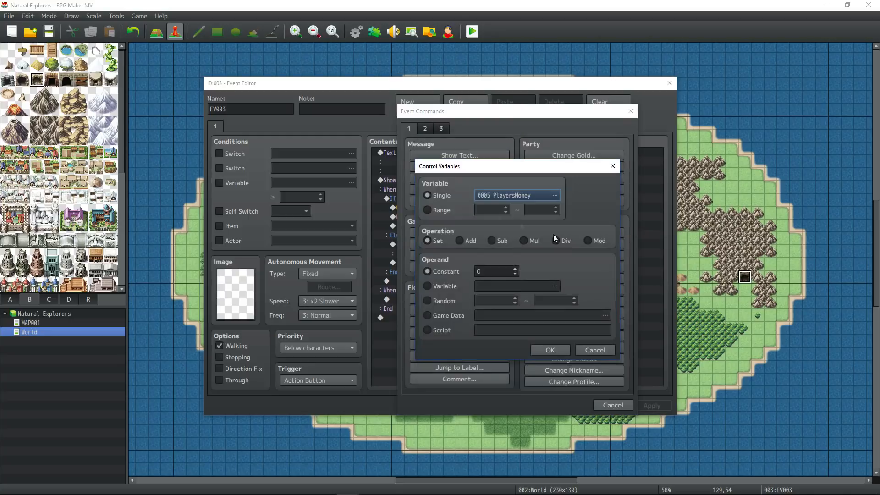
{"action": "left_click", "coordinate": [460, 323]}
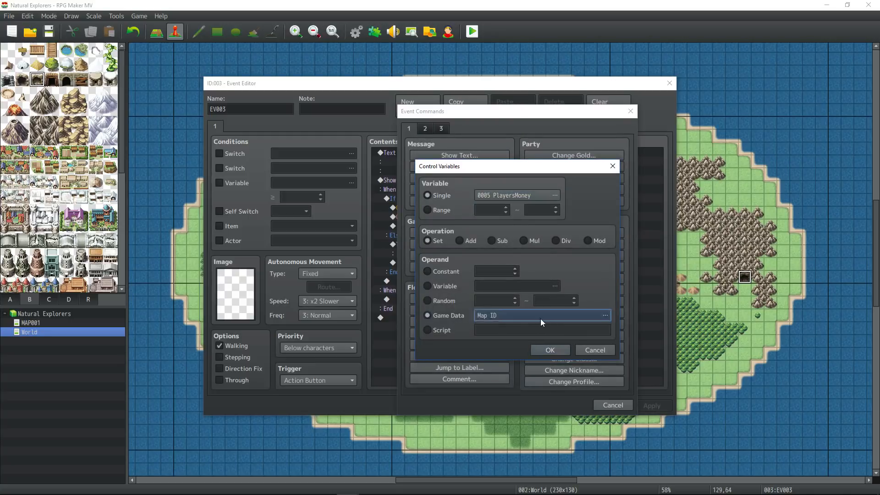
{"action": "left_click", "coordinate": [541, 318]}
{"action": "left_click", "coordinate": [541, 318]}
{"action": "left_click", "coordinate": [503, 343]}
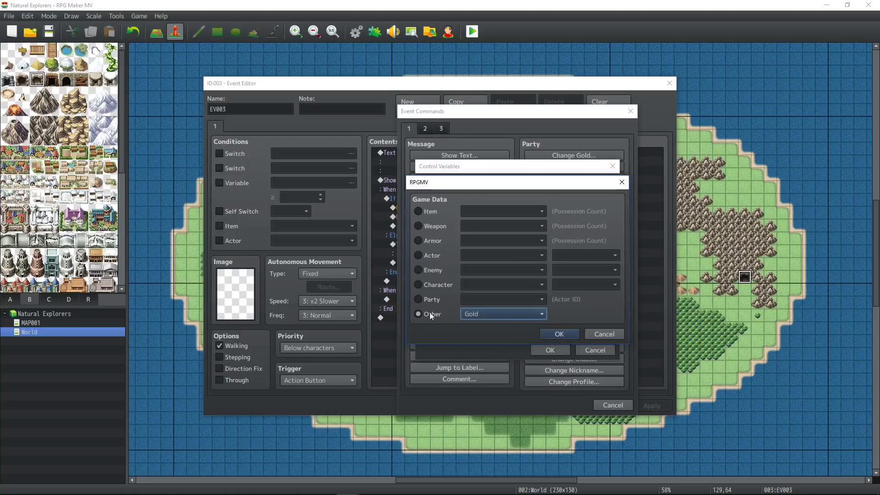
{"action": "left_click", "coordinate": [565, 338]}
{"action": "left_click", "coordinate": [552, 350]}
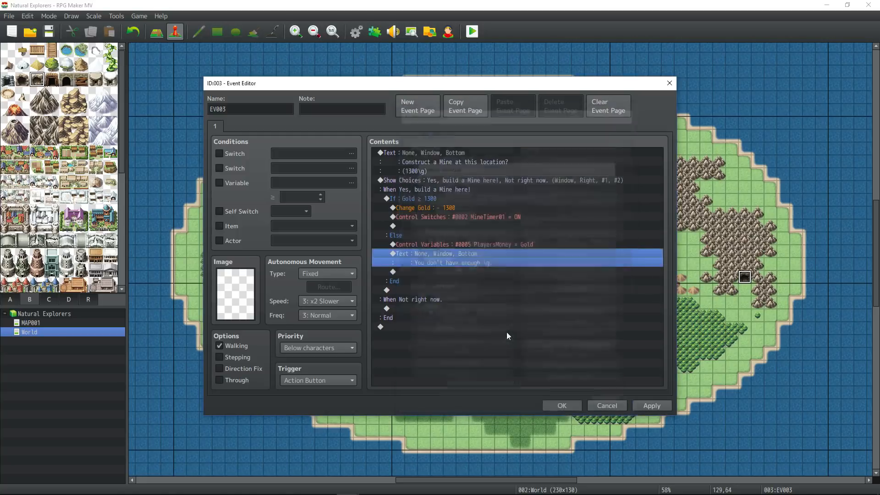
- Add the line "(You currently have \v[5])" to the failure message, save the event, and start a playtest
{"action": "left_click", "coordinate": [439, 198]}
{"action": "left_click", "coordinate": [441, 251]}
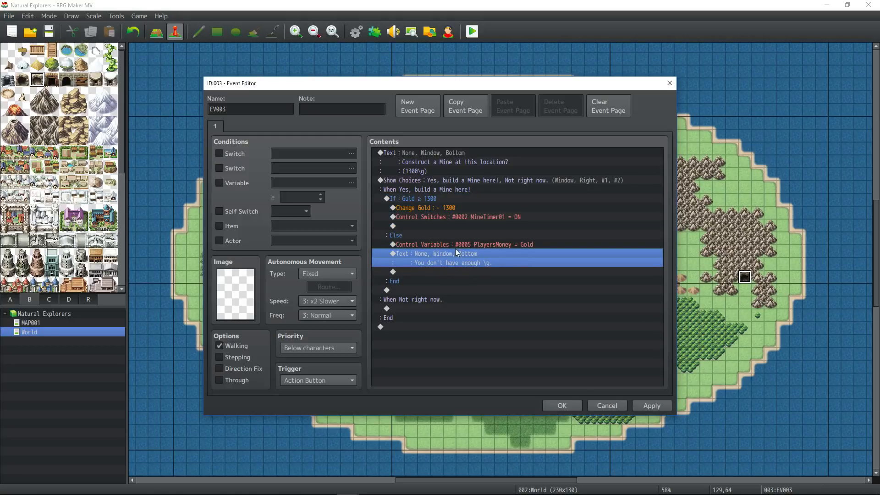
{"action": "left_click", "coordinate": [456, 245]}
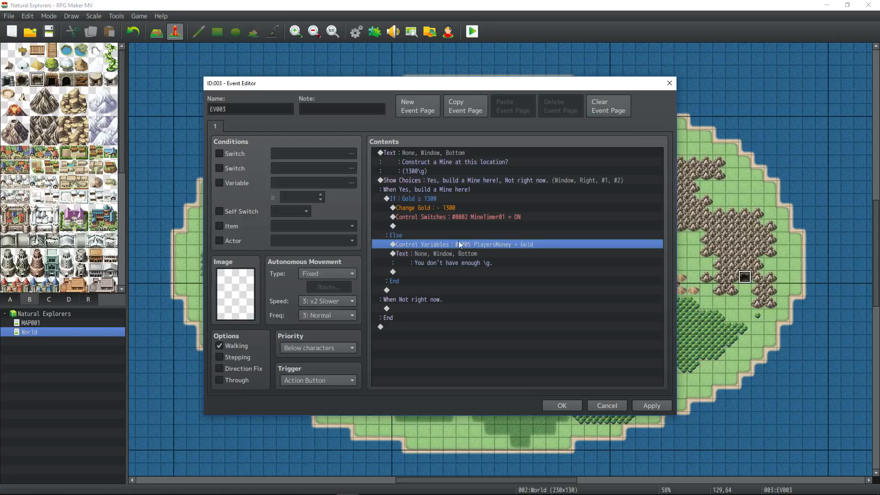
{"action": "left_click", "coordinate": [447, 254]}
{"action": "right_click", "coordinate": [447, 254]}
{"action": "left_click", "coordinate": [495, 258]}
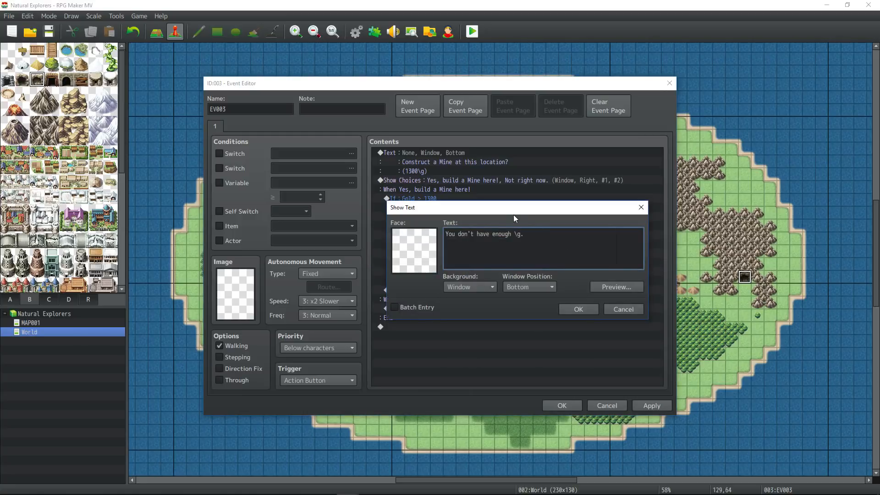
{"action": "left_click_drag", "start_coordinate": [514, 210], "coordinate": [512, 276]}
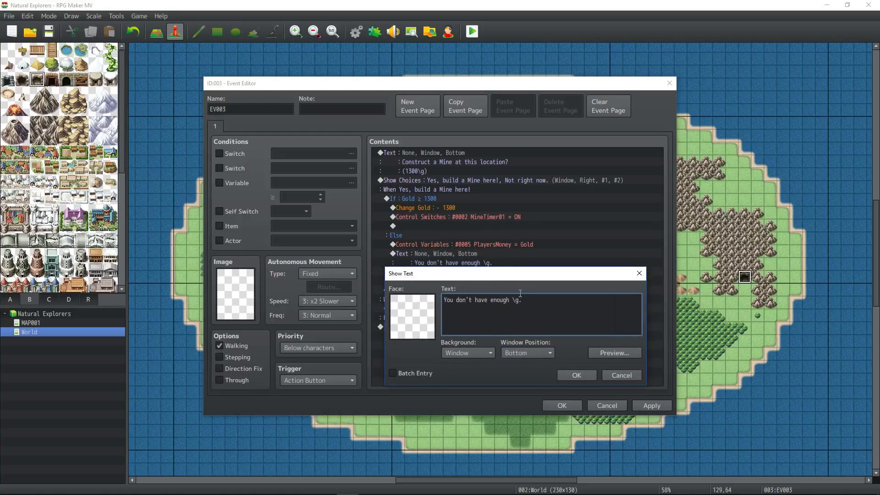
{"action": "type", "text": "(You currently have \\v[5])"}
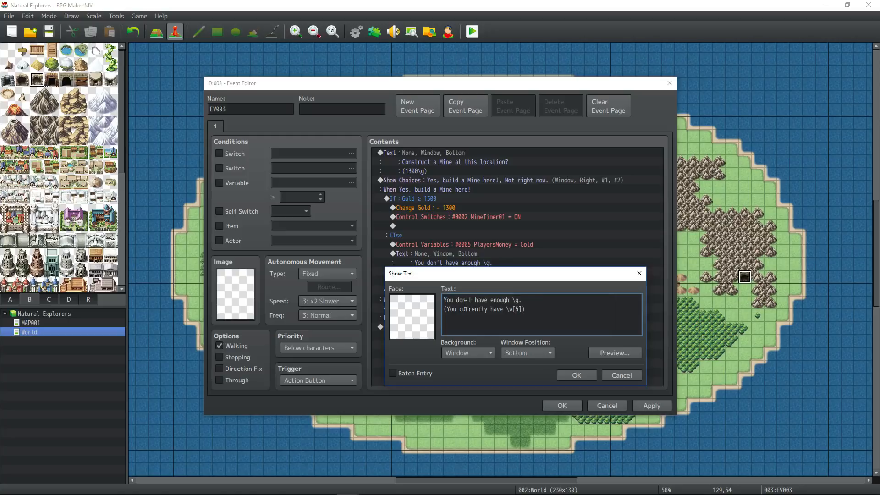
{"action": "left_click", "coordinate": [584, 379]}
{"action": "left_click", "coordinate": [562, 406]}
{"action": "left_click", "coordinate": [473, 31]}
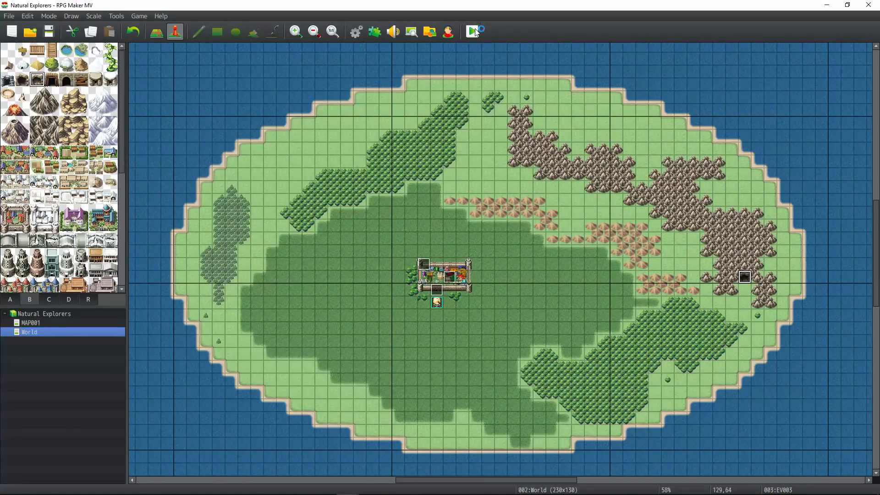
{"action": "key", "text": "Return"}
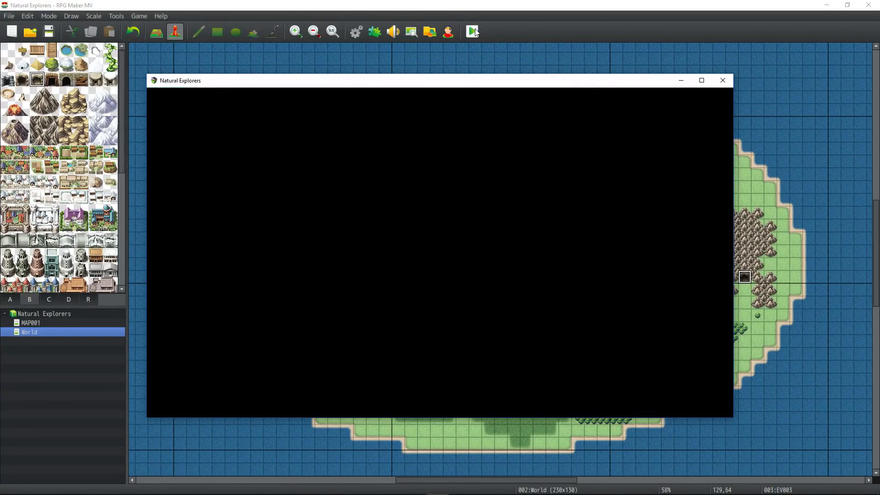
{"action": "key", "text": "Escape"}
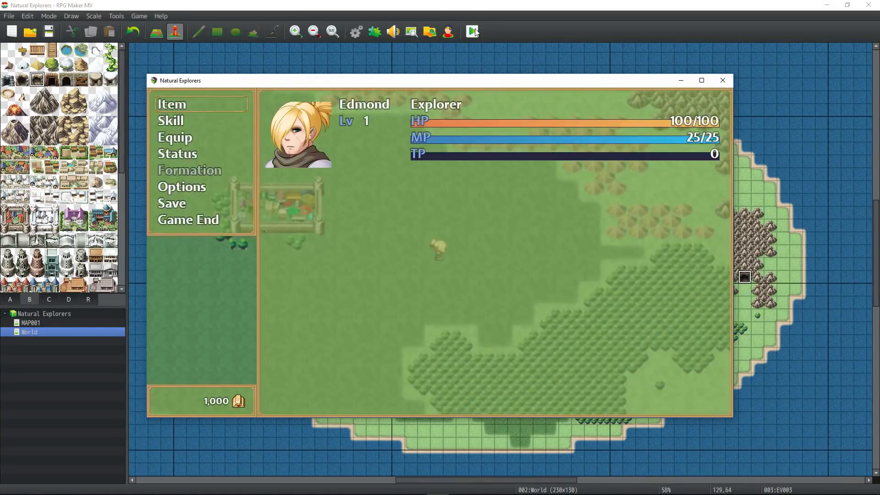
{"action": "key", "text": "Escape"}
{"action": "key", "text": "Right"}
{"action": "key", "text": "Escape"}
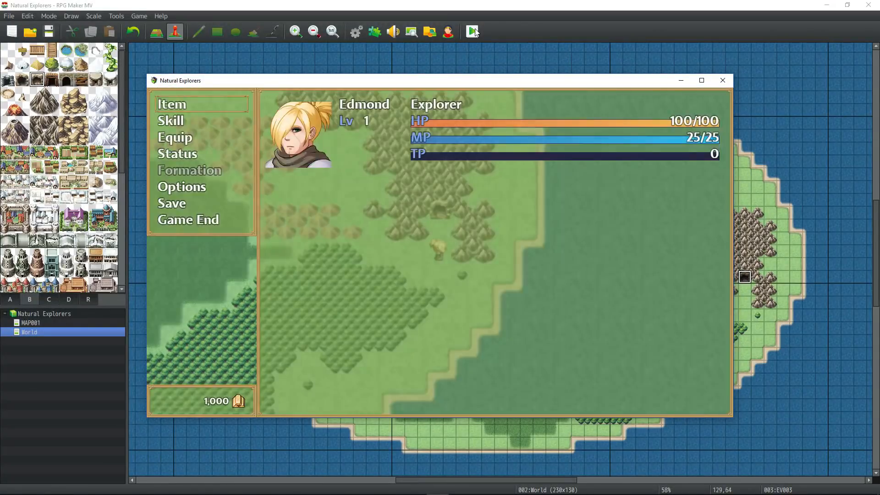
{"action": "key", "text": "Escape"}
{"action": "key", "text": "Up"}
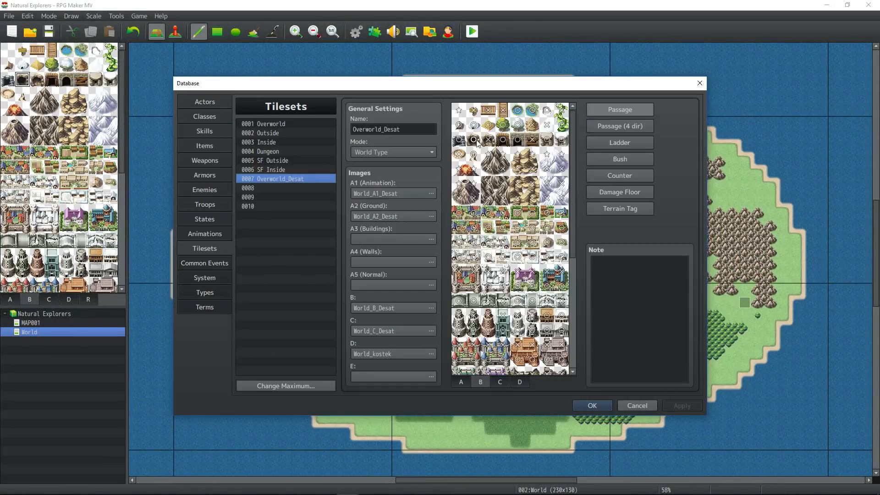
{"action": "left_click", "coordinate": [593, 406]}
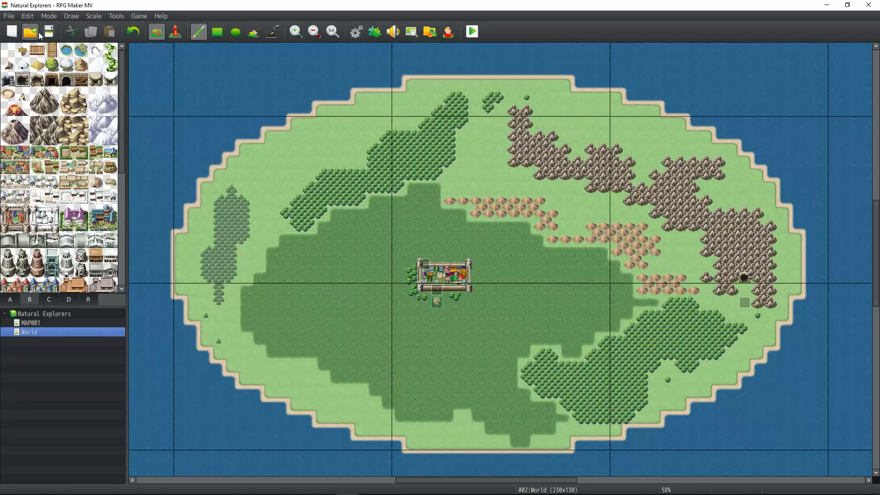
{"action": "left_click", "coordinate": [174, 31]}
{"action": "left_click", "coordinate": [473, 32]}
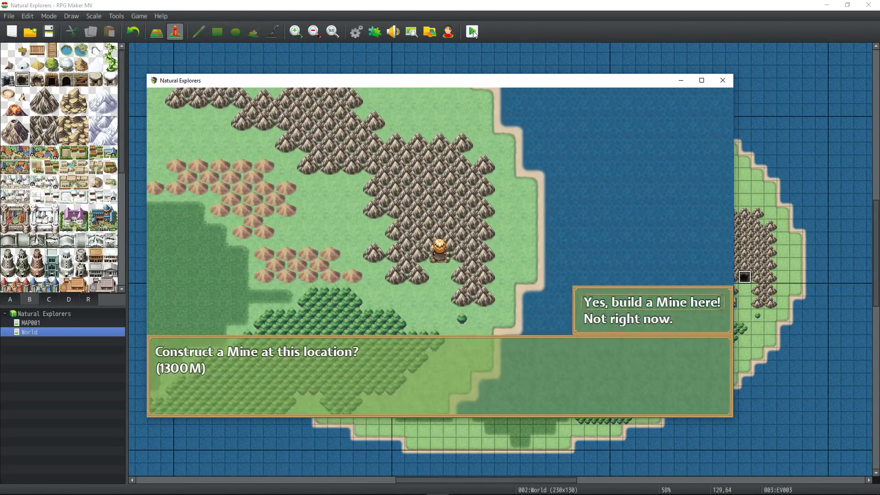
{"action": "key", "text": "Return"}
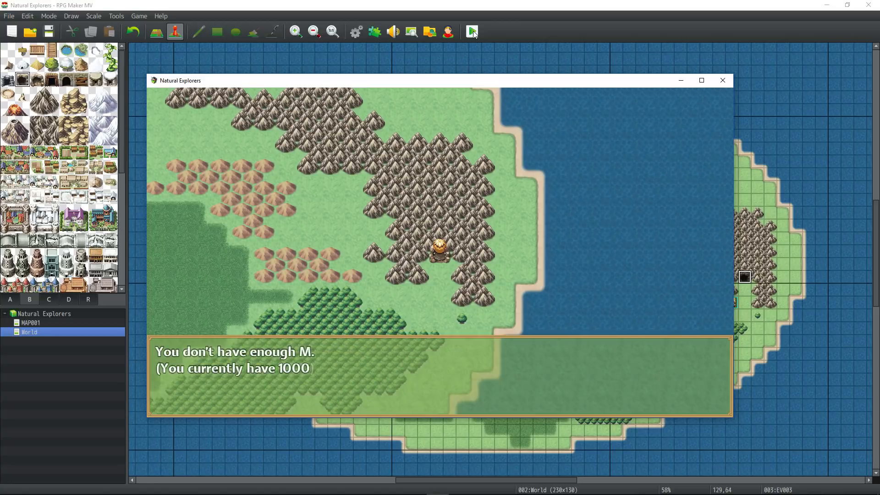
{"action": "key", "text": "Return"}
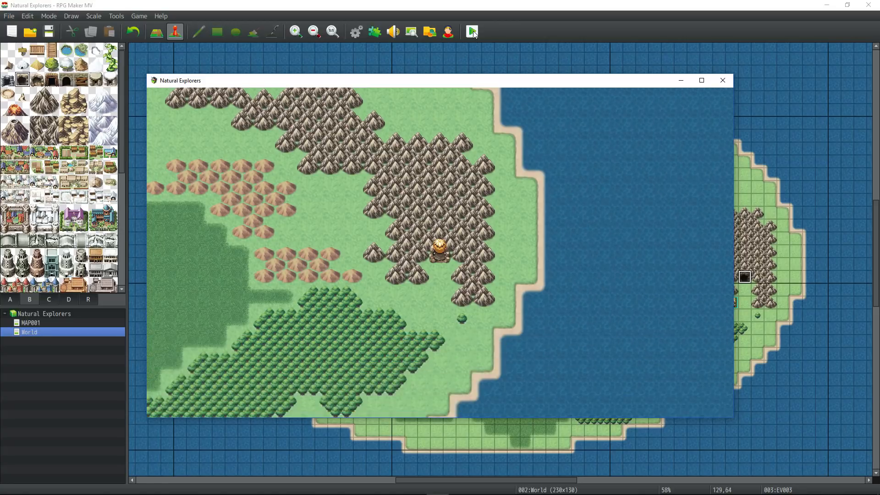
{"action": "key", "text": "Down"}
{"action": "key", "text": "Down"}
{"action": "key", "text": "Left"}
{"action": "key", "text": "Left"}
{"action": "key", "text": "Left"}
{"action": "left_click", "coordinate": [722, 80]}
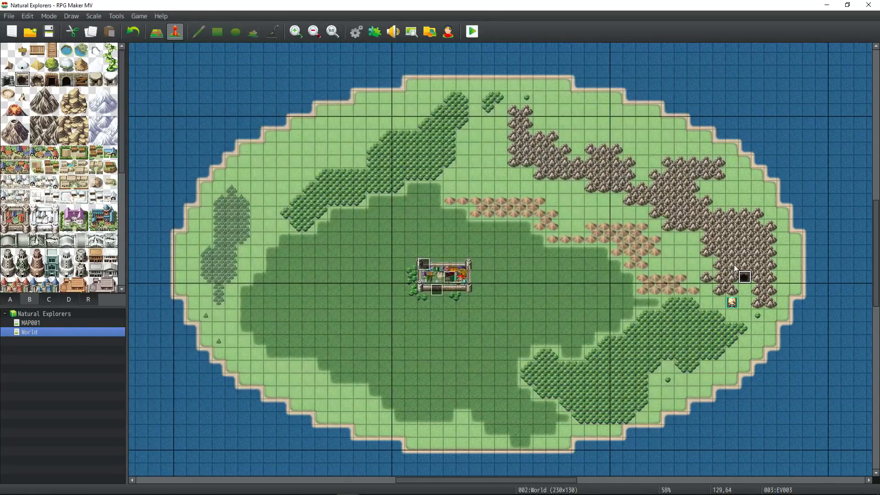
- Change the failure line to "(You currently have: \v[5] \g)" and save the mine event
{"action": "double_click", "coordinate": [745, 277]}
{"action": "double_click", "coordinate": [452, 268]}
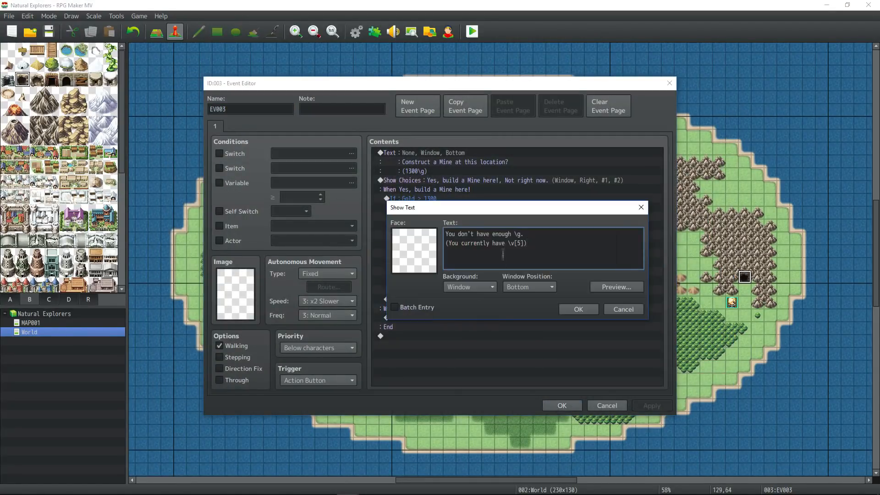
{"action": "type", "text": "\\g"}
{"action": "left_click", "coordinate": [507, 243]}
{"action": "type", "text": ":"}
{"action": "left_click", "coordinate": [578, 309]}
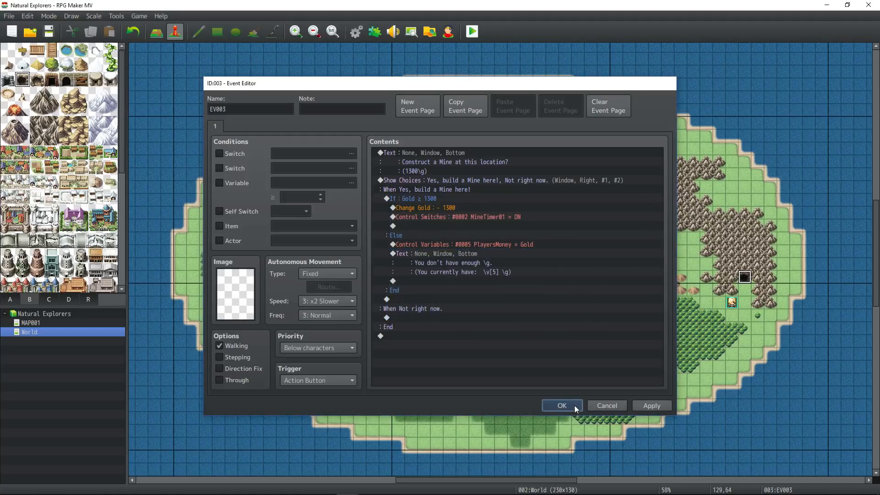
{"action": "left_click", "coordinate": [562, 405]}
{"action": "key", "text": "Left"}
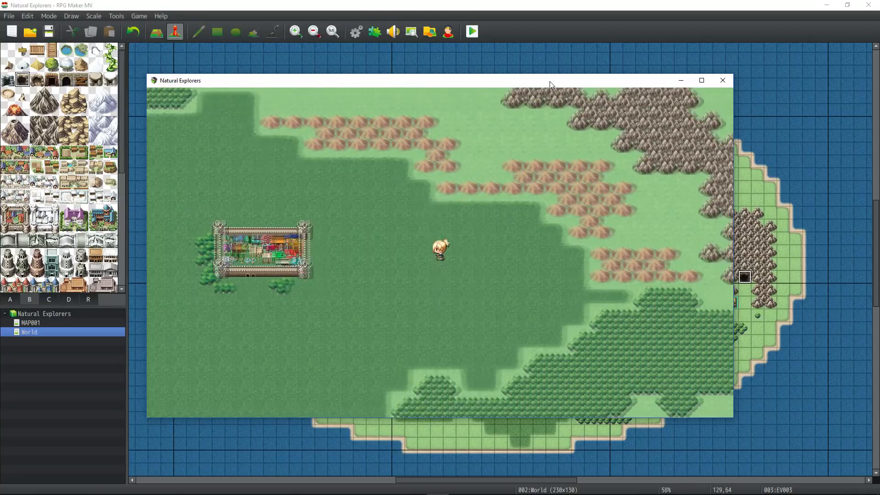
- In the playtest, walk the character from the castle east to the cave entrance
{"action": "key", "text": "Left"}
{"action": "key", "text": "Escape"}
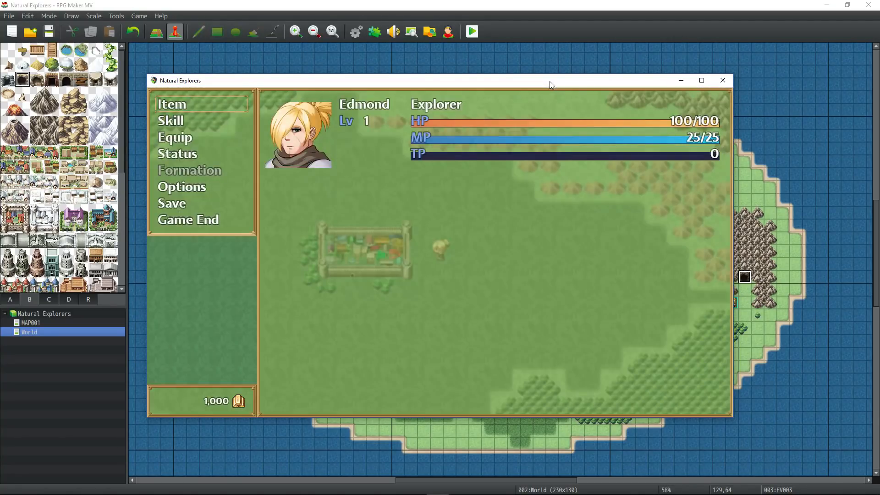
{"action": "key", "text": "Escape"}
{"action": "key", "text": "Left"}
{"action": "key", "text": "Right"}
{"action": "key", "text": "Down"}
{"action": "key", "text": "Right"}
{"action": "key", "text": "Up"}
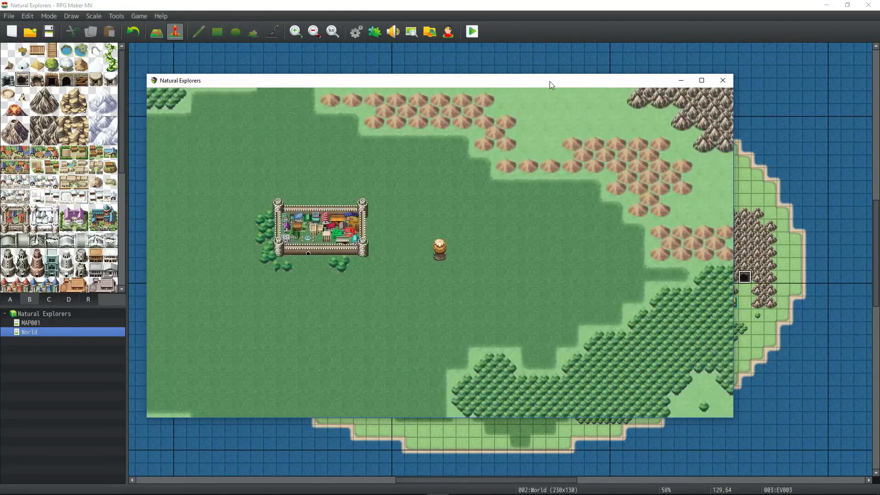
{"action": "key", "text": "Left"}
{"action": "key", "text": "Up"}
{"action": "key", "text": "Left"}
{"action": "key", "text": "Down"}
{"action": "key", "text": "Right"}
{"action": "key", "text": "Up"}
{"action": "key", "text": "Left"}
{"action": "key", "text": "Down"}
{"action": "key", "text": "Up"}
{"action": "key", "text": "Right"}
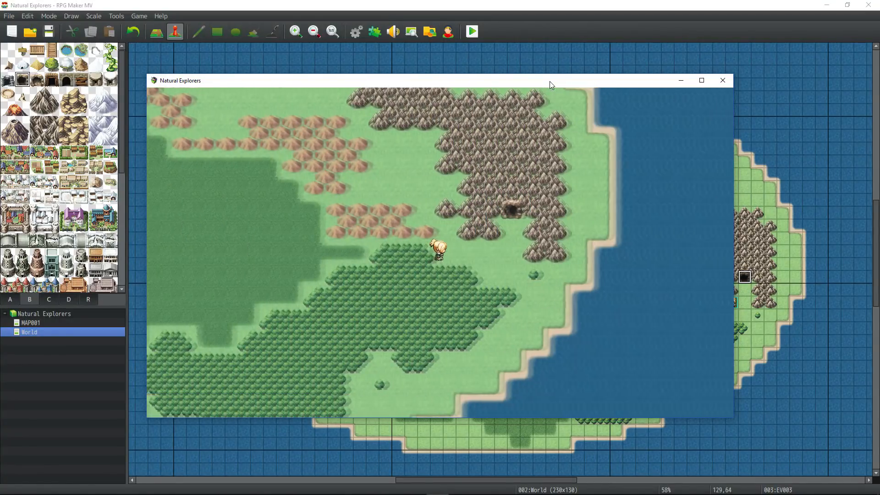
{"action": "key", "text": "Right"}
- Trigger the mine prompt, choose to build, and get the "(You currently have: 1200 M)" refusal
{"action": "key", "text": "Up"}
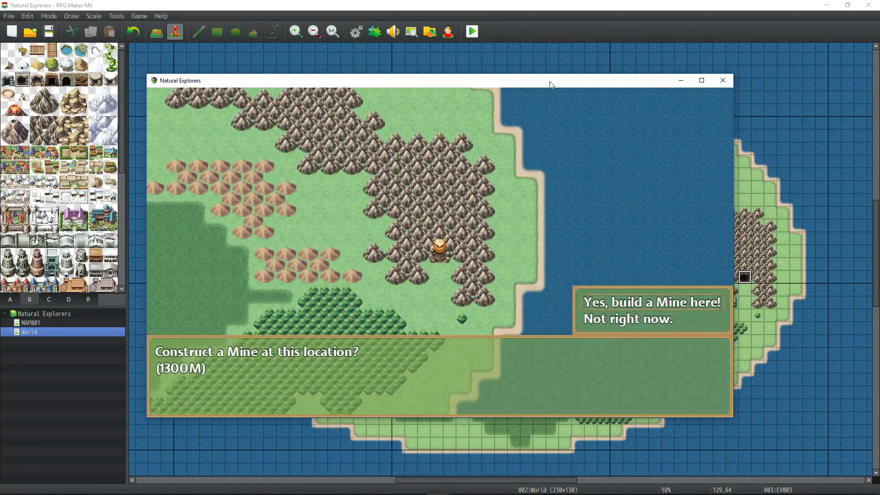
{"action": "key", "text": "Escape"}
{"action": "key", "text": "Return"}
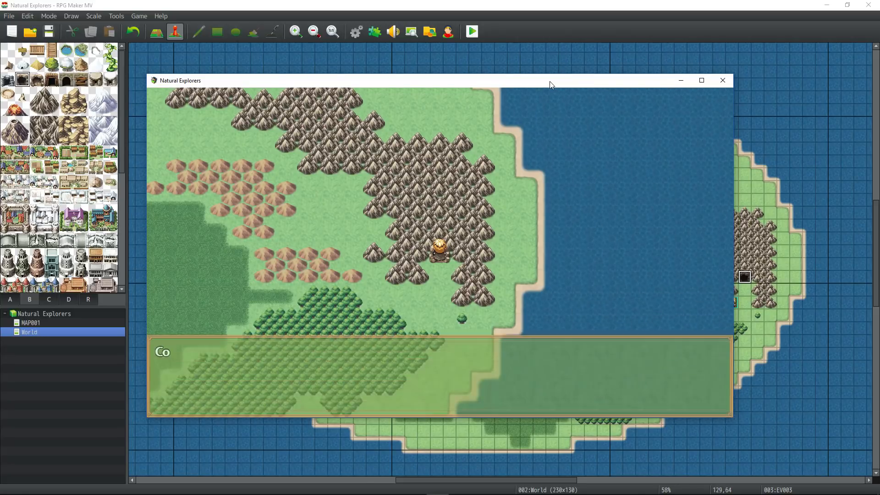
{"action": "key", "text": "Return"}
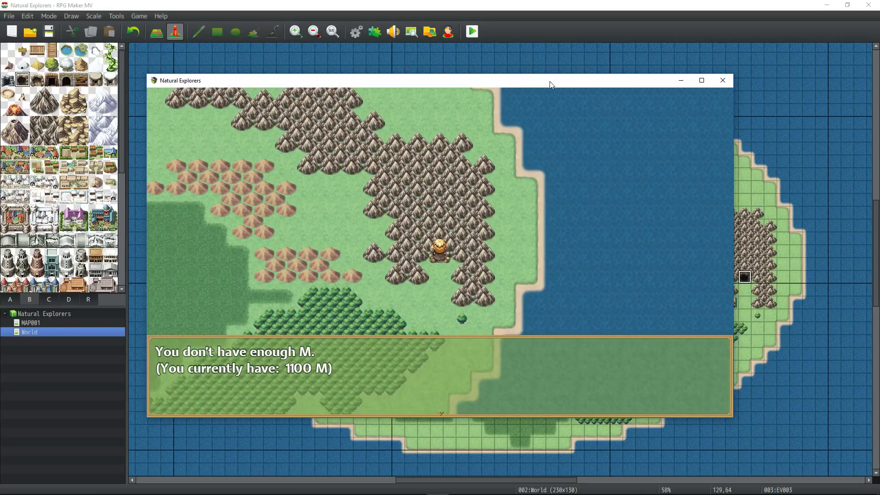
{"action": "key", "text": "Return"}
{"action": "key", "text": "Return"}
{"action": "key", "text": "Return"}
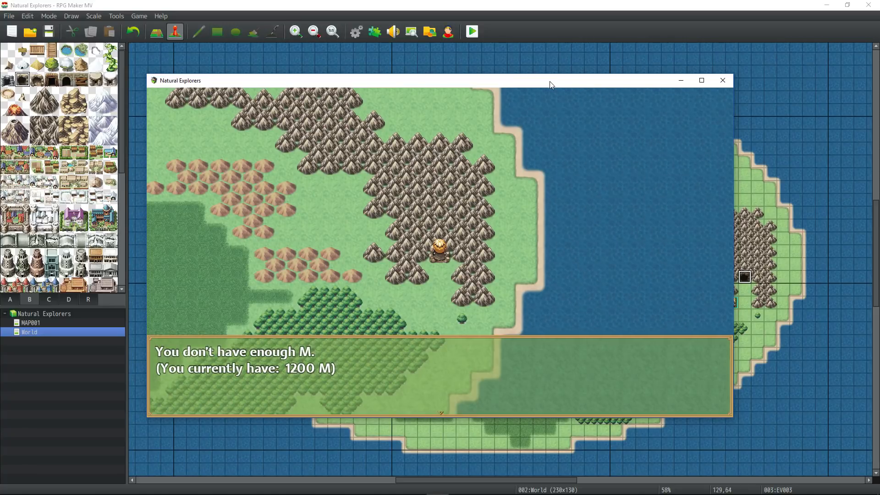
{"action": "key", "text": "Return"}
{"action": "key", "text": "Return"}
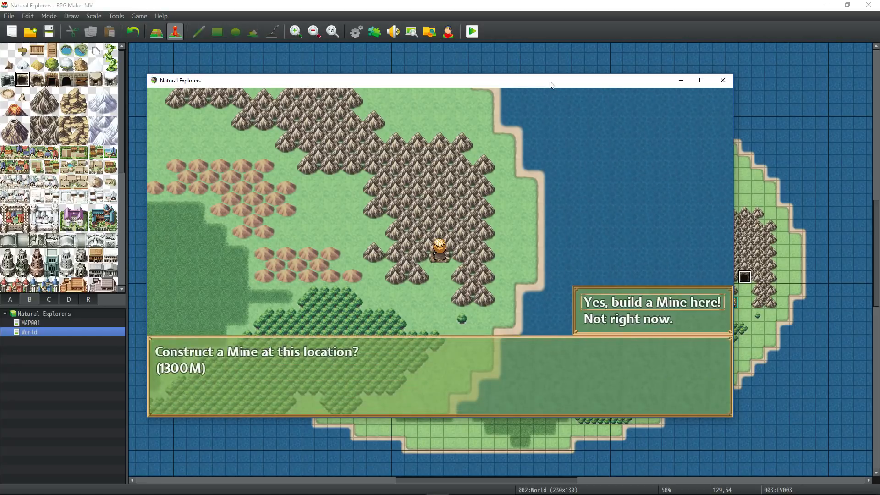
{"action": "key", "text": "Escape"}
- Step back onto the cave to answer the prompt again until the mine is built, then walk away
{"action": "key", "text": "Down"}
{"action": "key", "text": "Up"}
{"action": "key", "text": "Escape"}
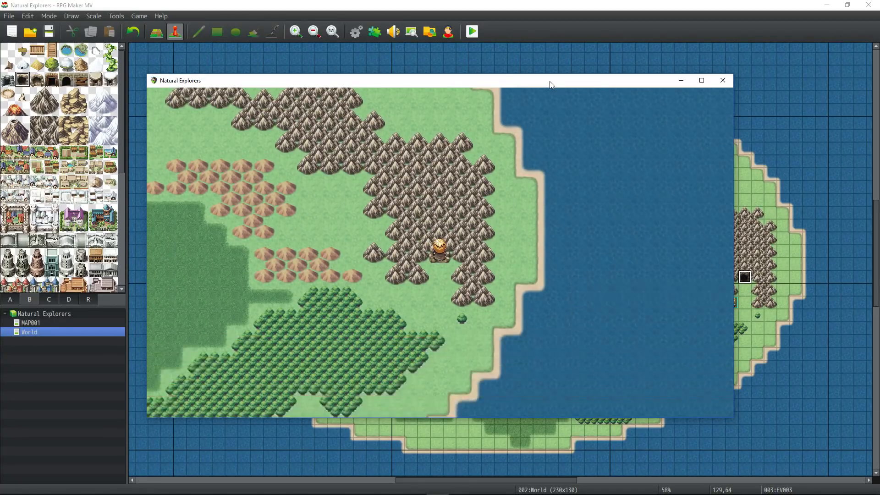
{"action": "key", "text": "Down"}
{"action": "key", "text": "Up"}
{"action": "key", "text": "Down"}
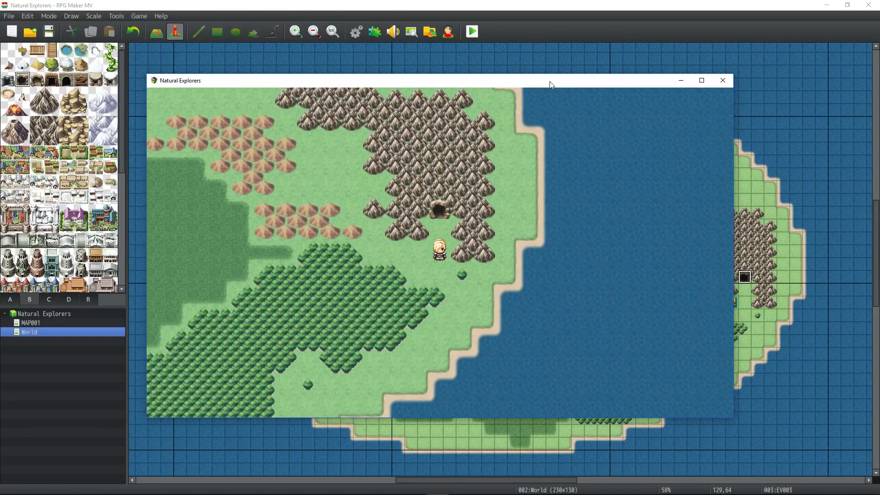
{"action": "key", "text": "Left"}
- Check the item list in the main menu, then close the playtest window
{"action": "key", "text": "Escape"}
{"action": "key", "text": "Return"}
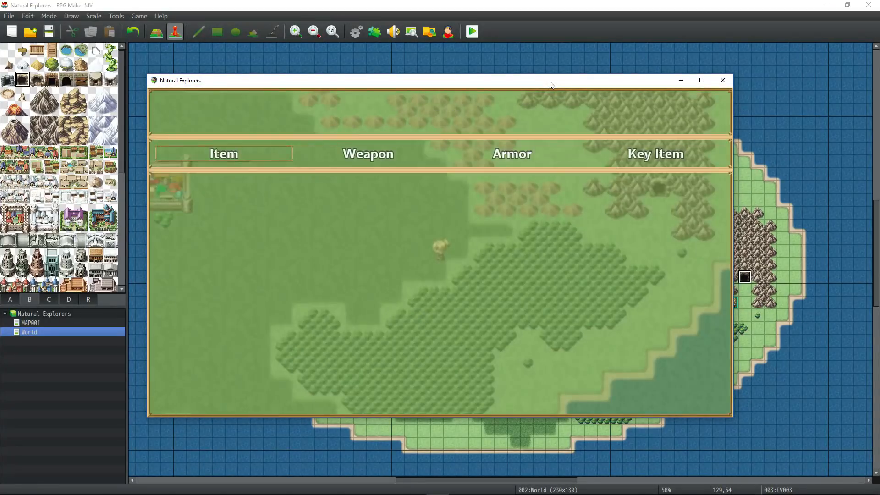
{"action": "key", "text": "Escape"}
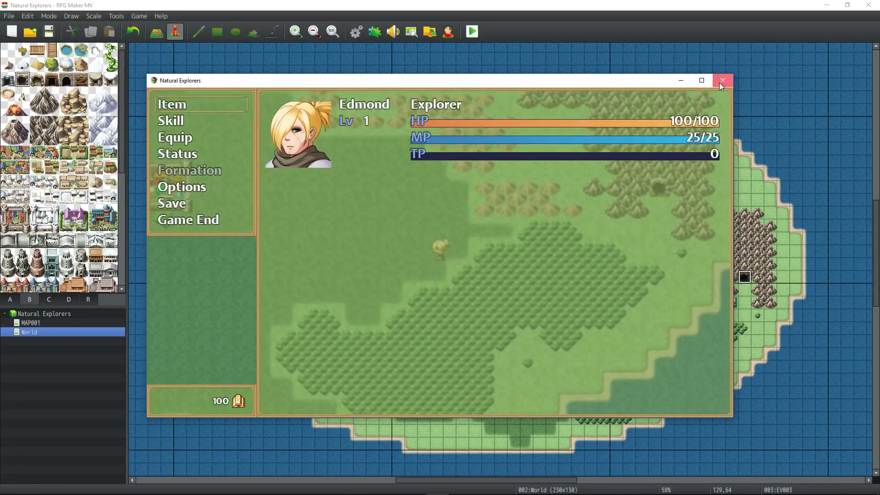
{"action": "left_click", "coordinate": [722, 81]}
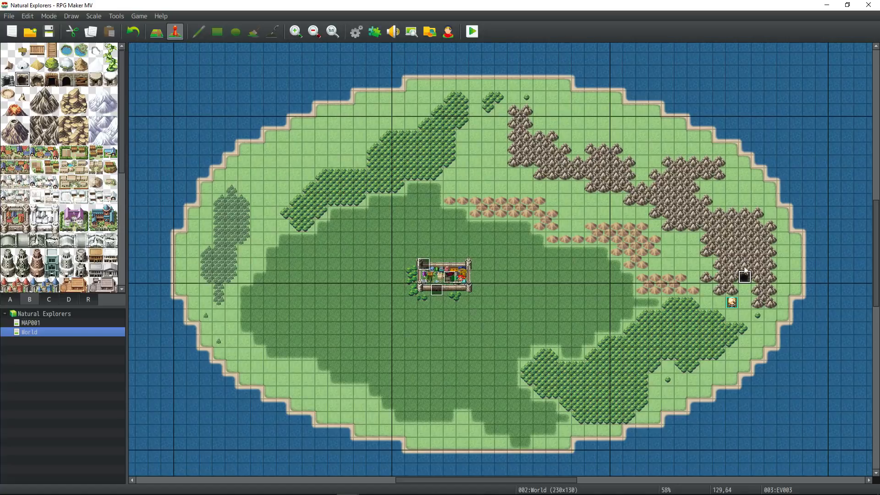